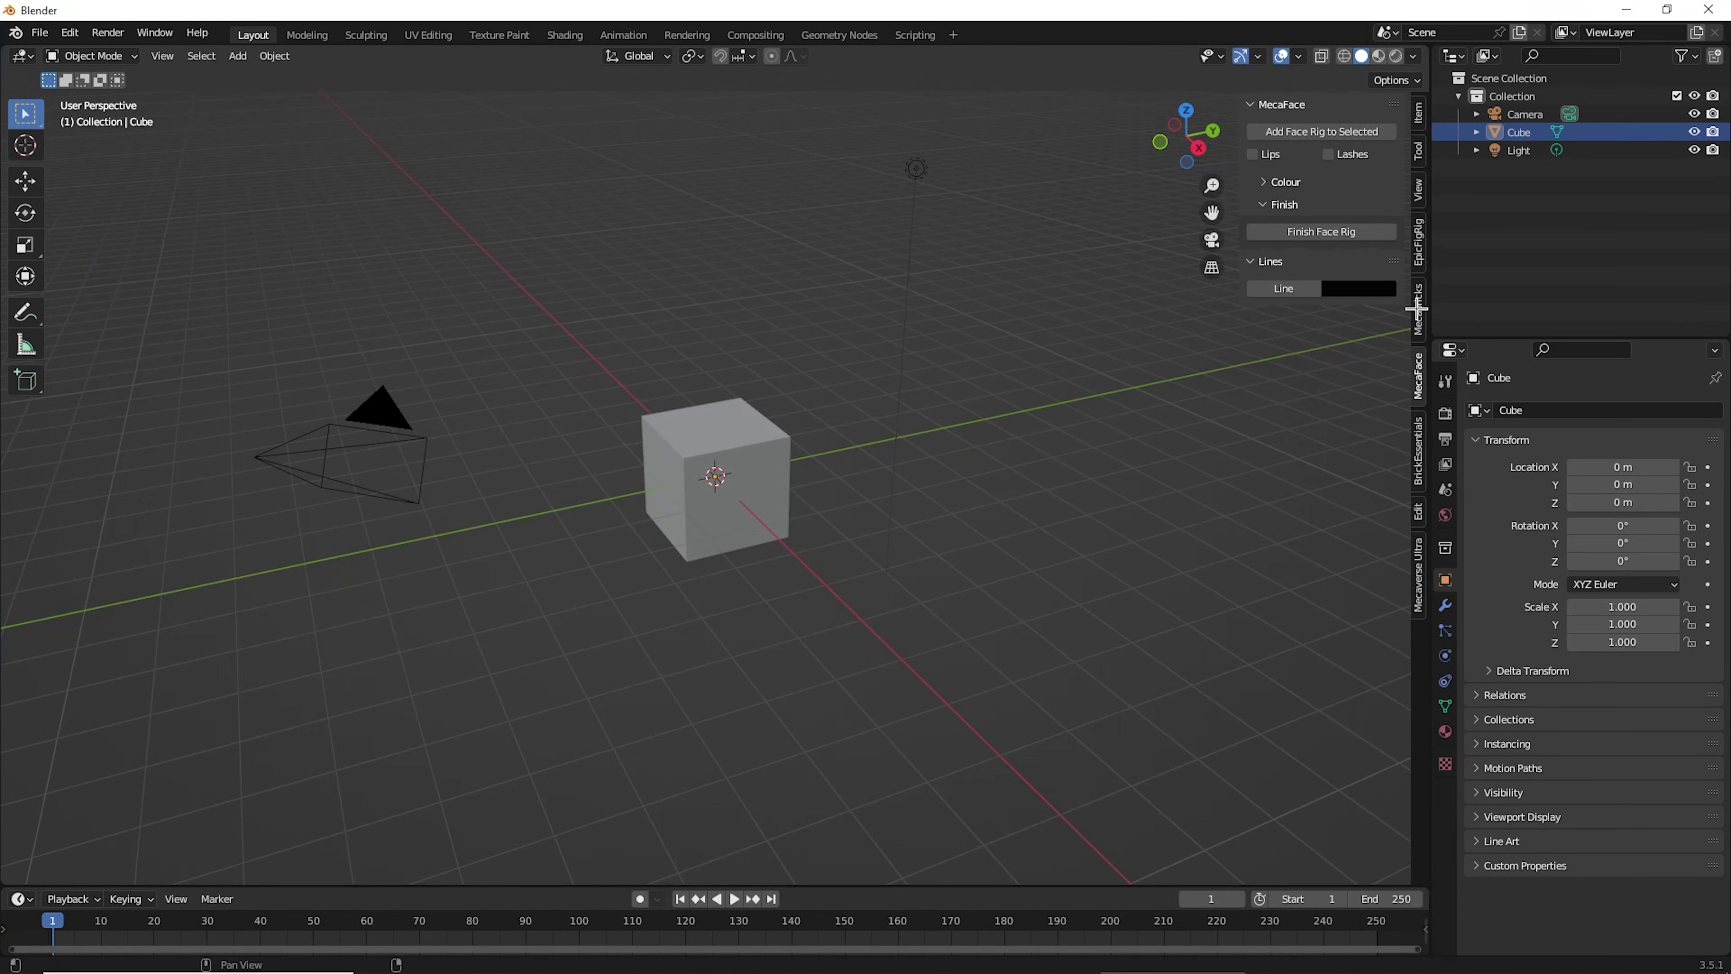
- Show the Mecabricks add-on panel and switch to the EpicFigRig panel in the 3D viewport
left_click(1419, 325)
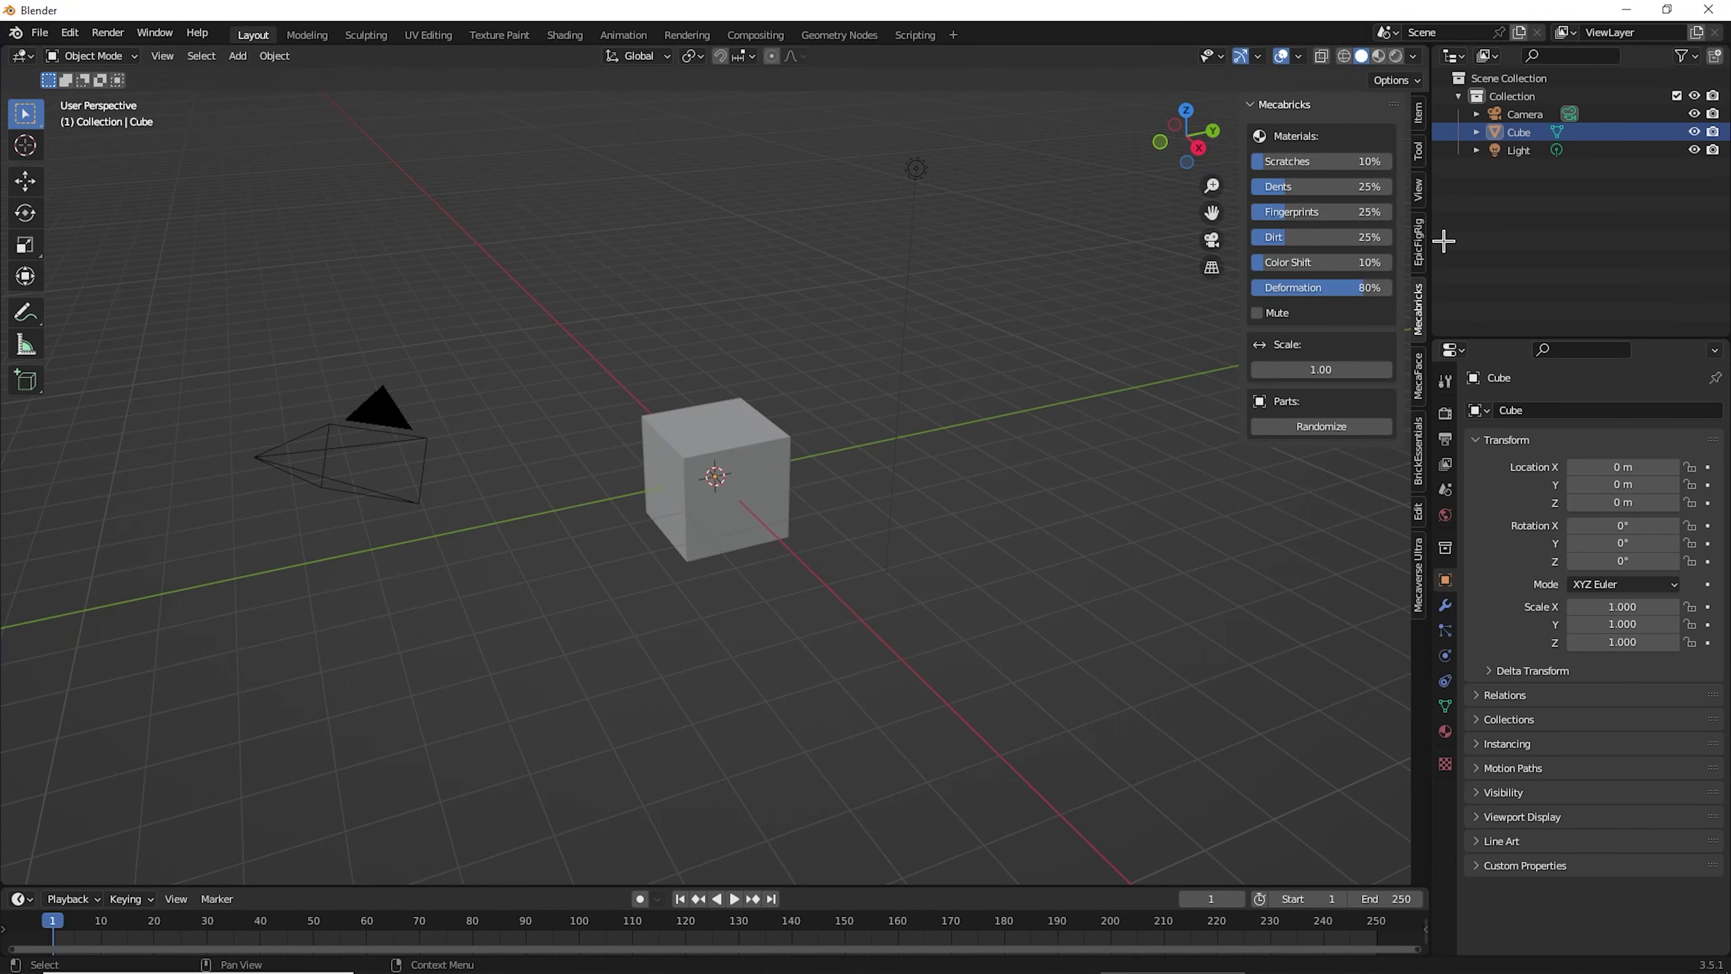
left_click(1420, 242)
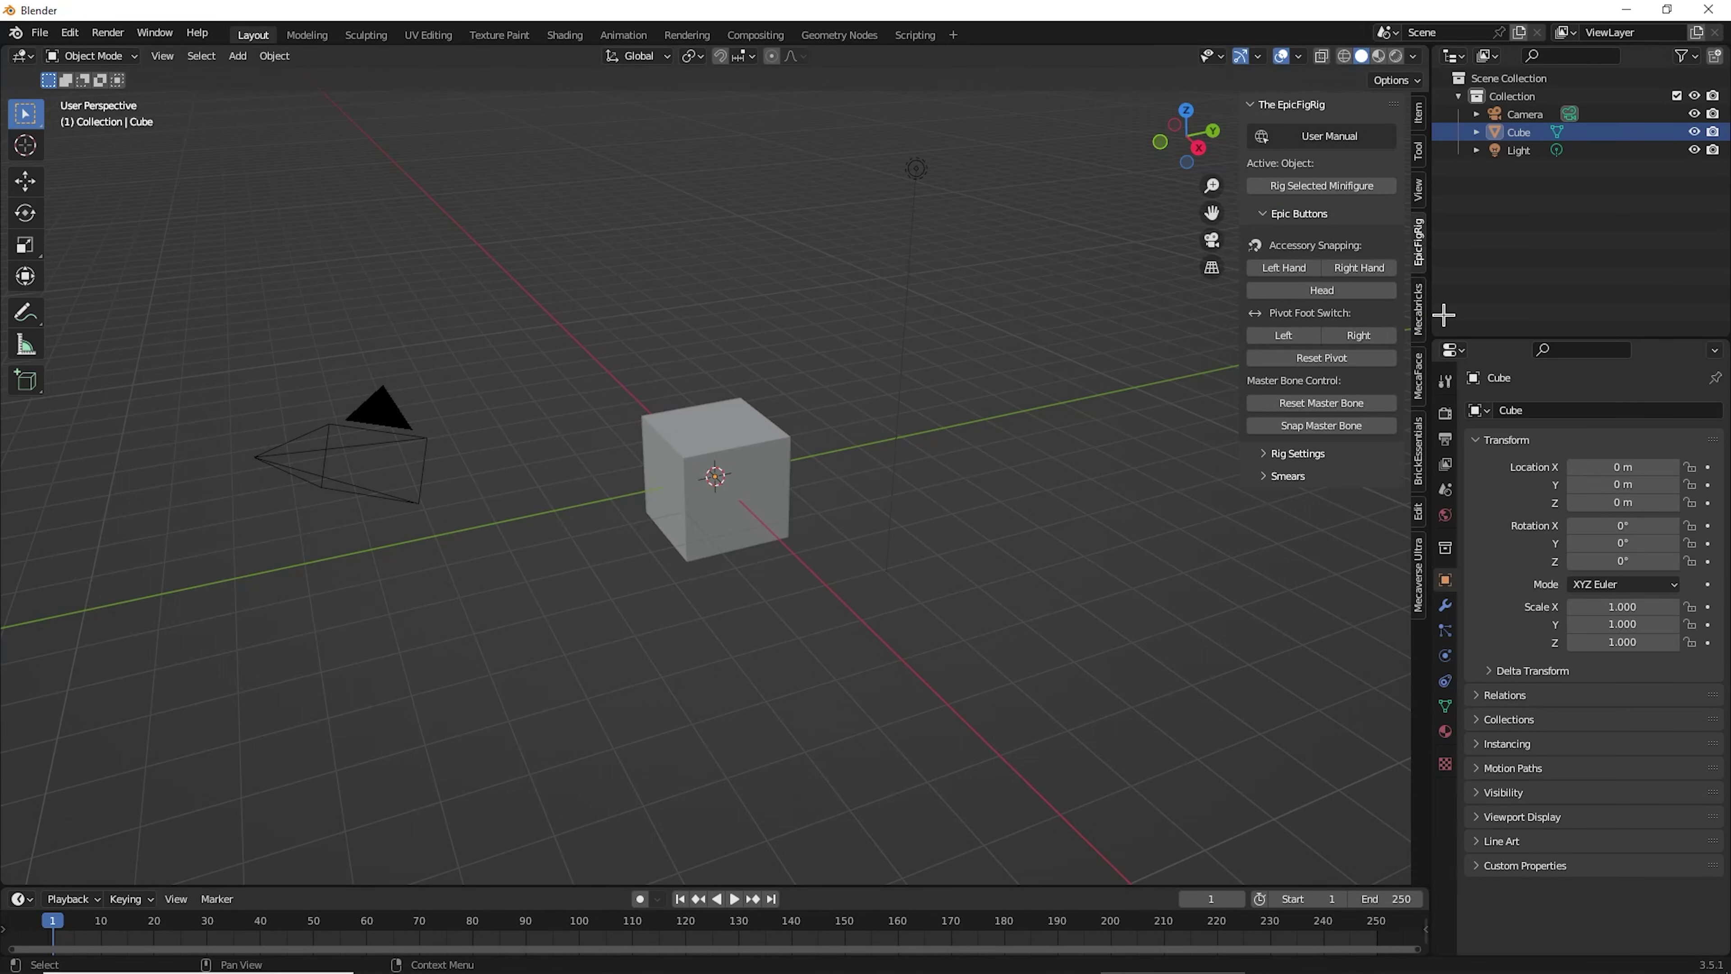
- Look up the installed add-ons in the preferences by searching for "meca" and "epic", and close the preferences
left_click(69, 32)
left_click(169, 291)
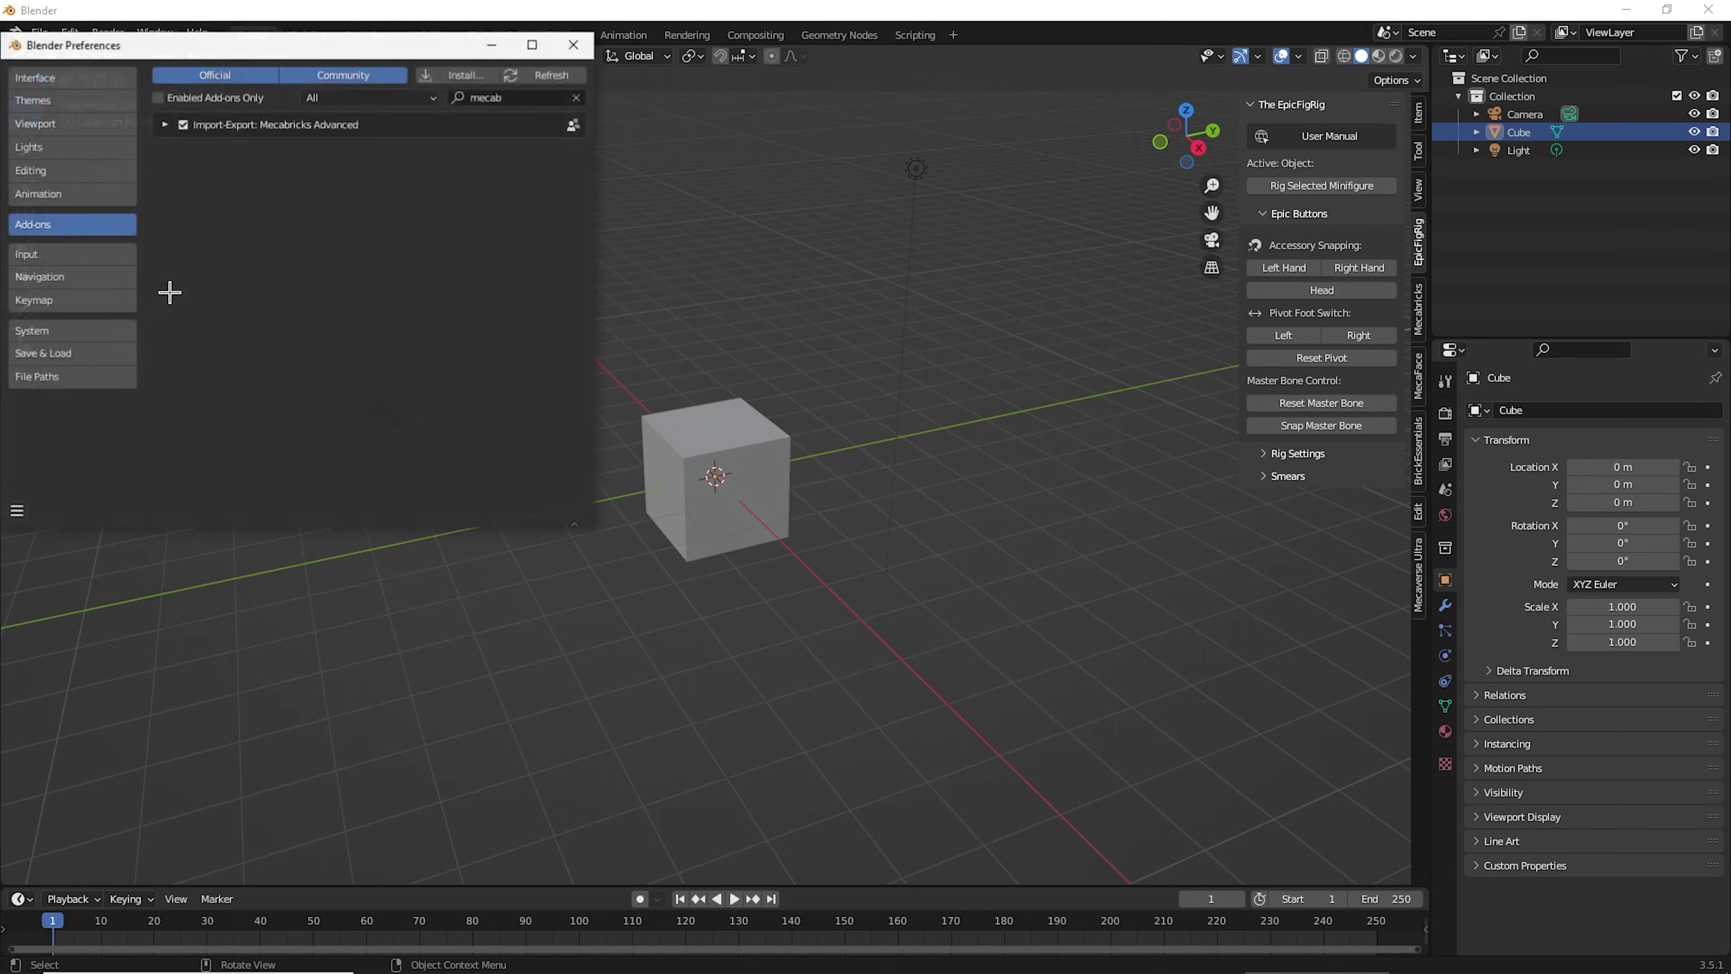
left_click_drag(351, 56, 817, 154)
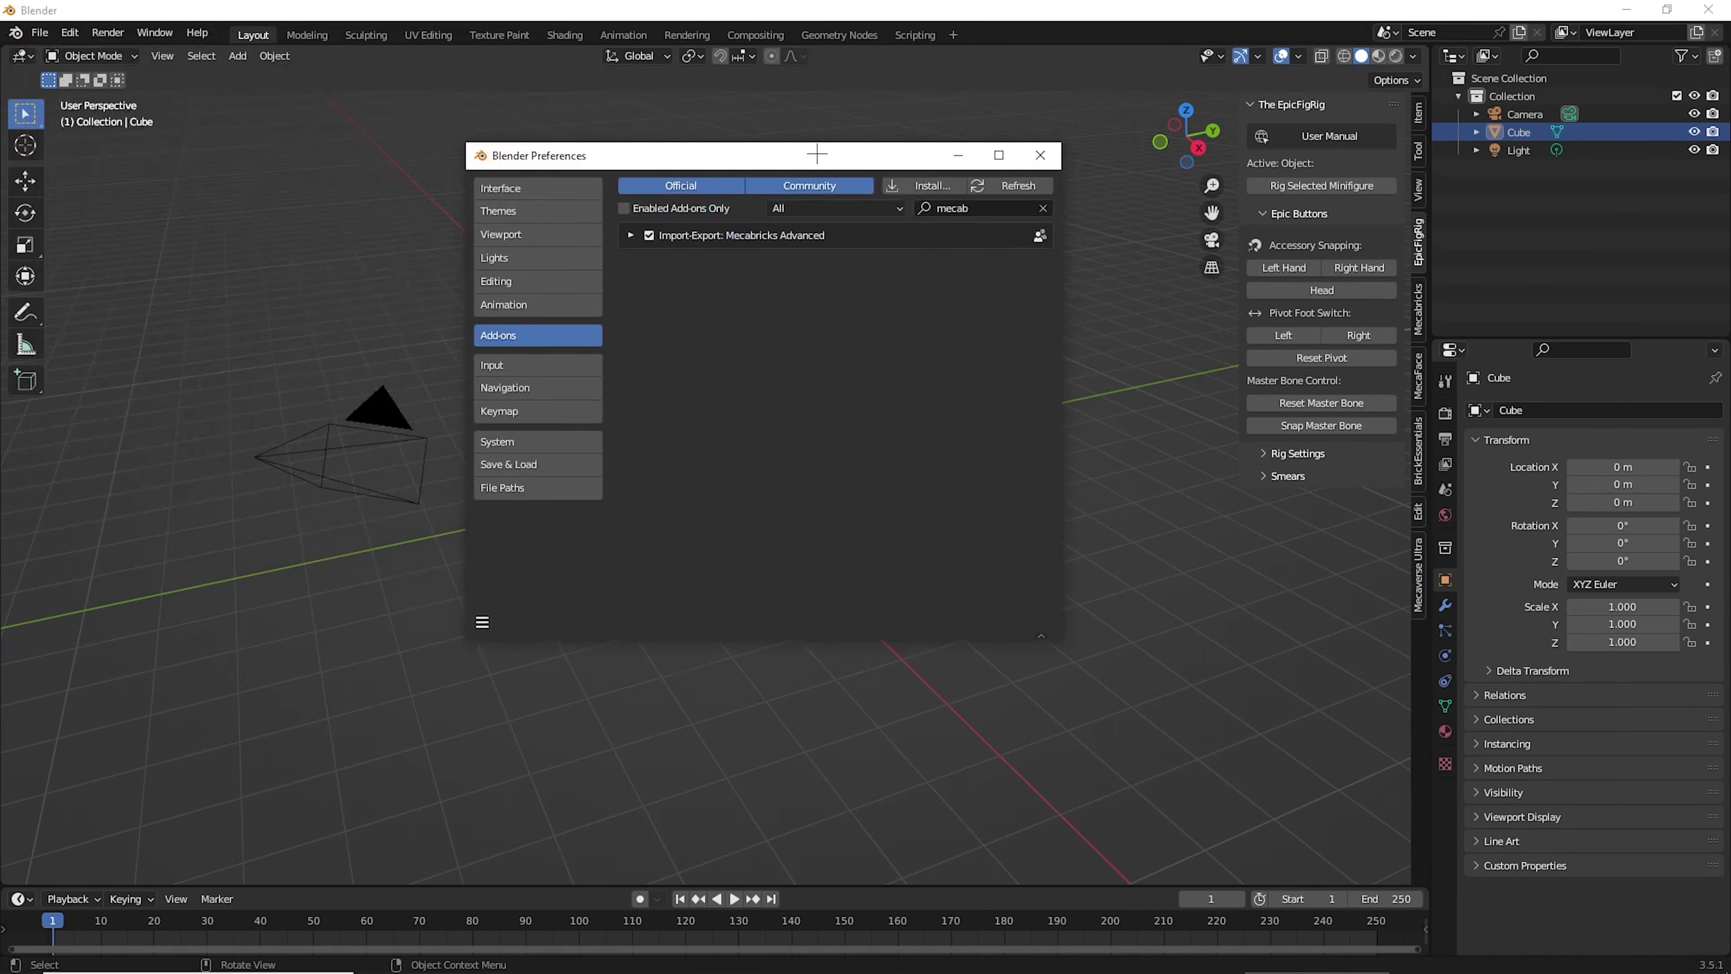
left_click(986, 207)
key("BackSpace")
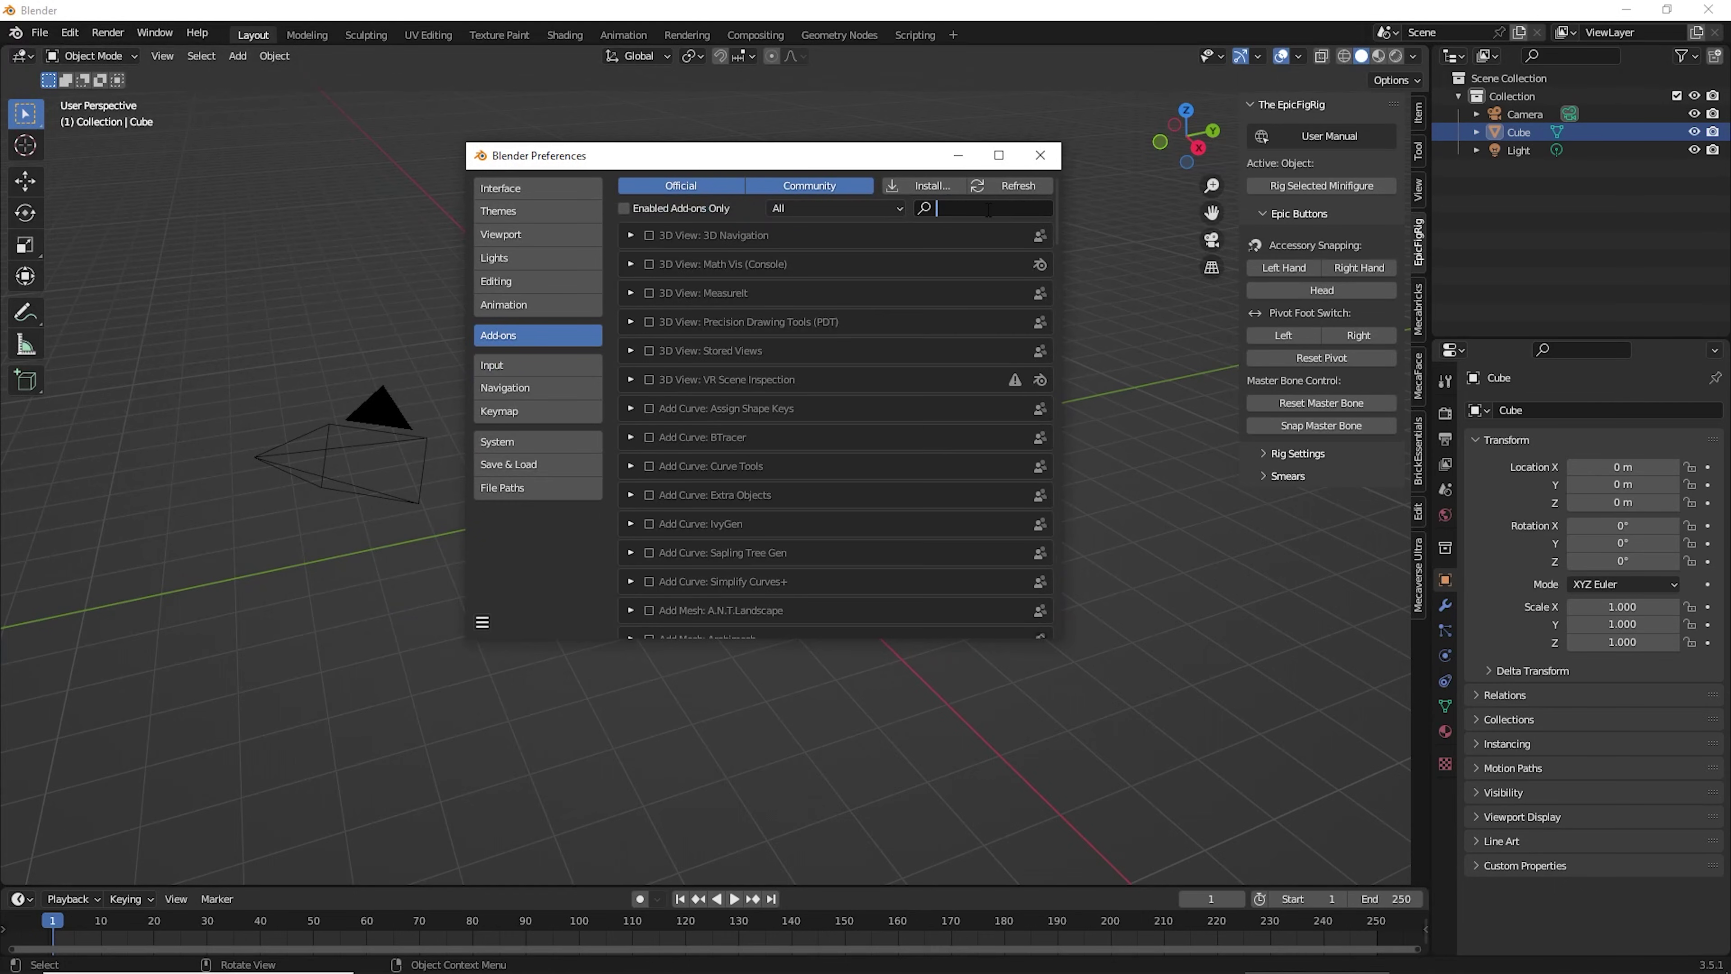
type("meca")
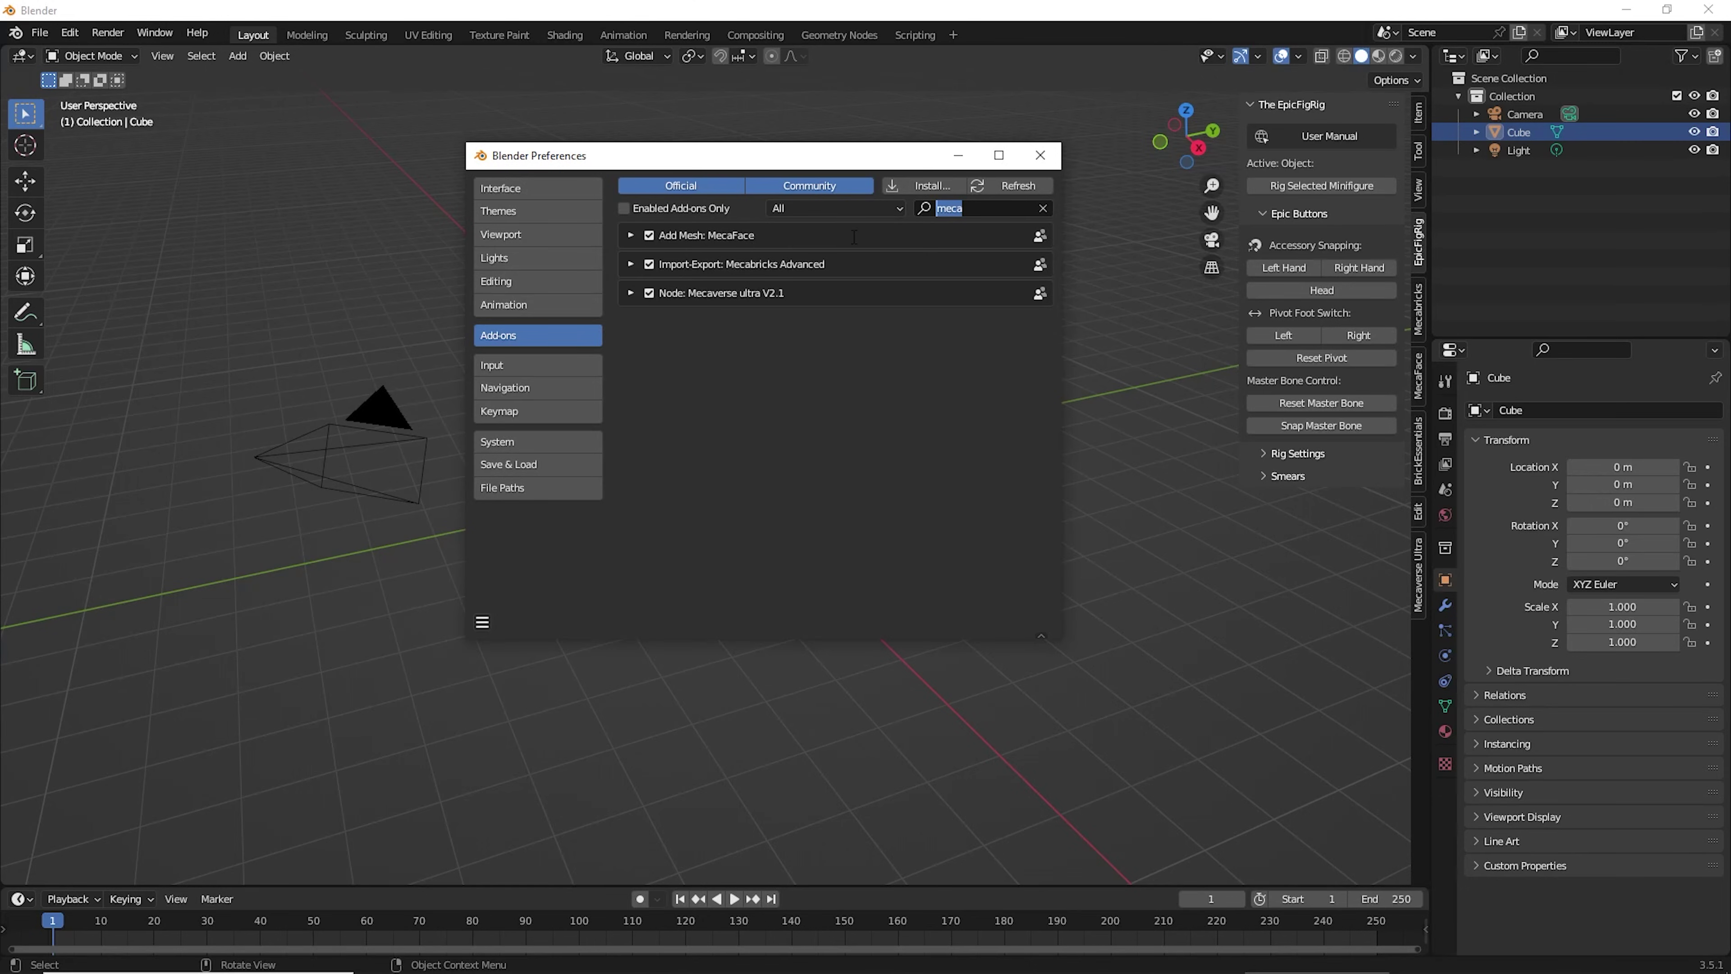
key("BackSpace")
type("epic")
left_click(1040, 155)
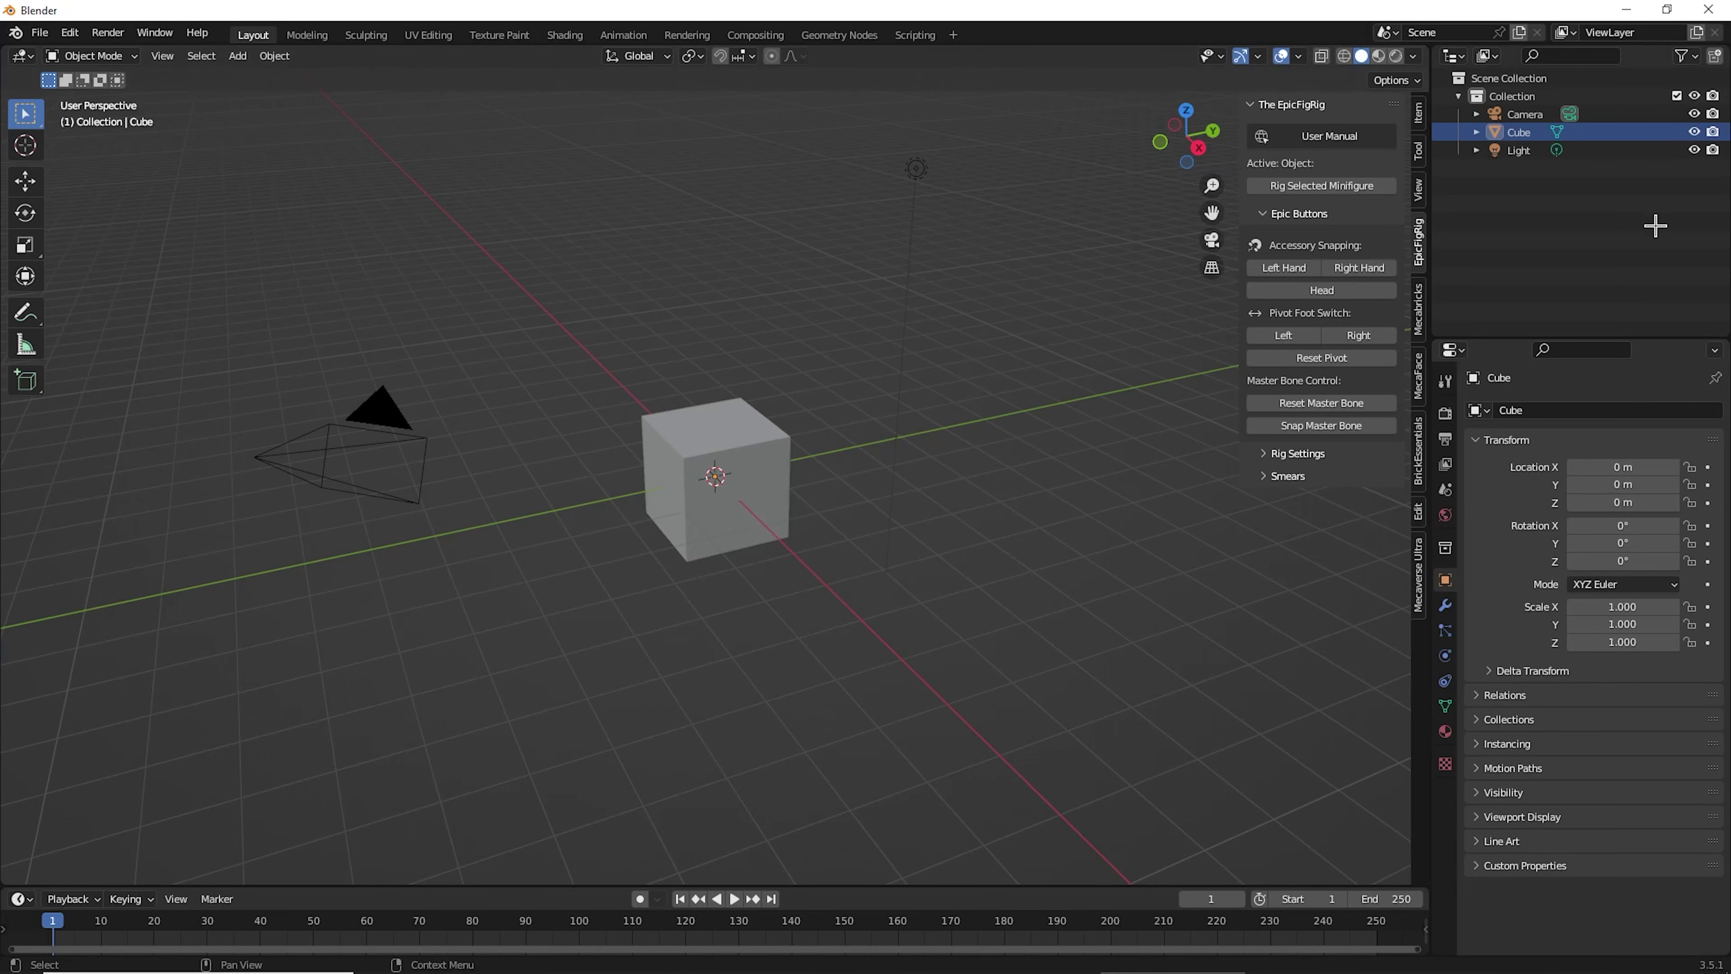
- Delete the default collection with its camera, cube and light so the scene is empty
left_click_drag(1655, 224, 1459, 87)
right_click(1460, 157)
left_click(1460, 158)
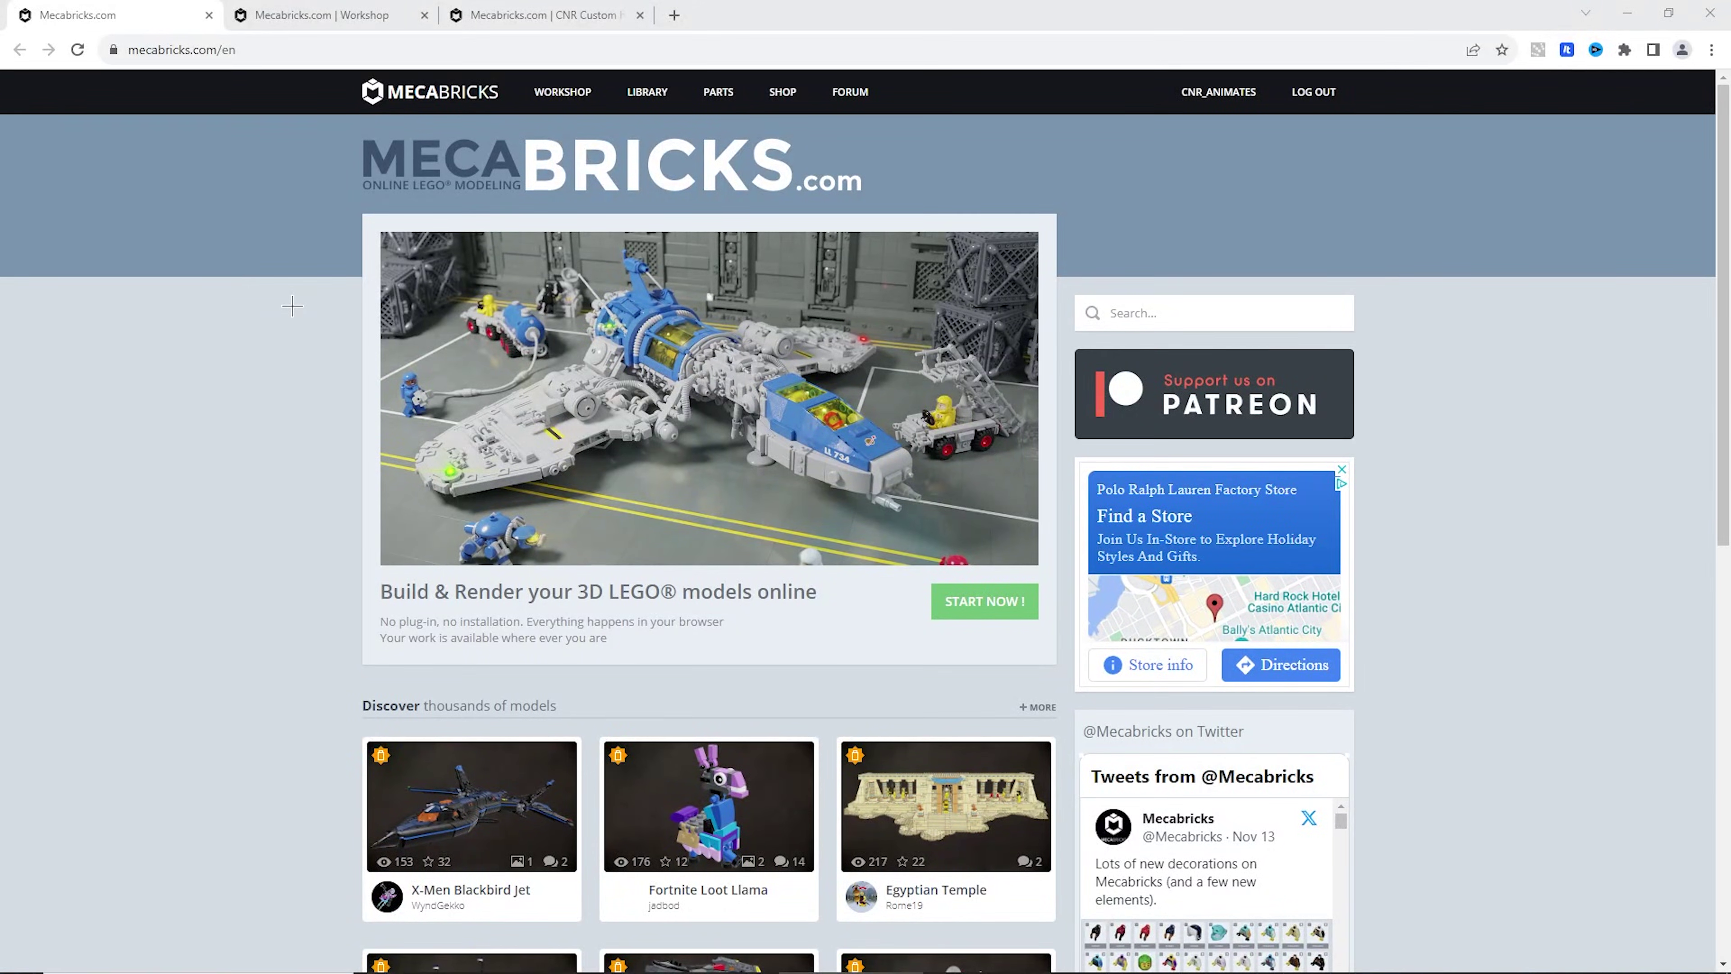
- On the Mecabricks website, open the Miles Morales Across The Spider-Verse (Without Posing) model in the editor
scroll(292, 306, "down", 5)
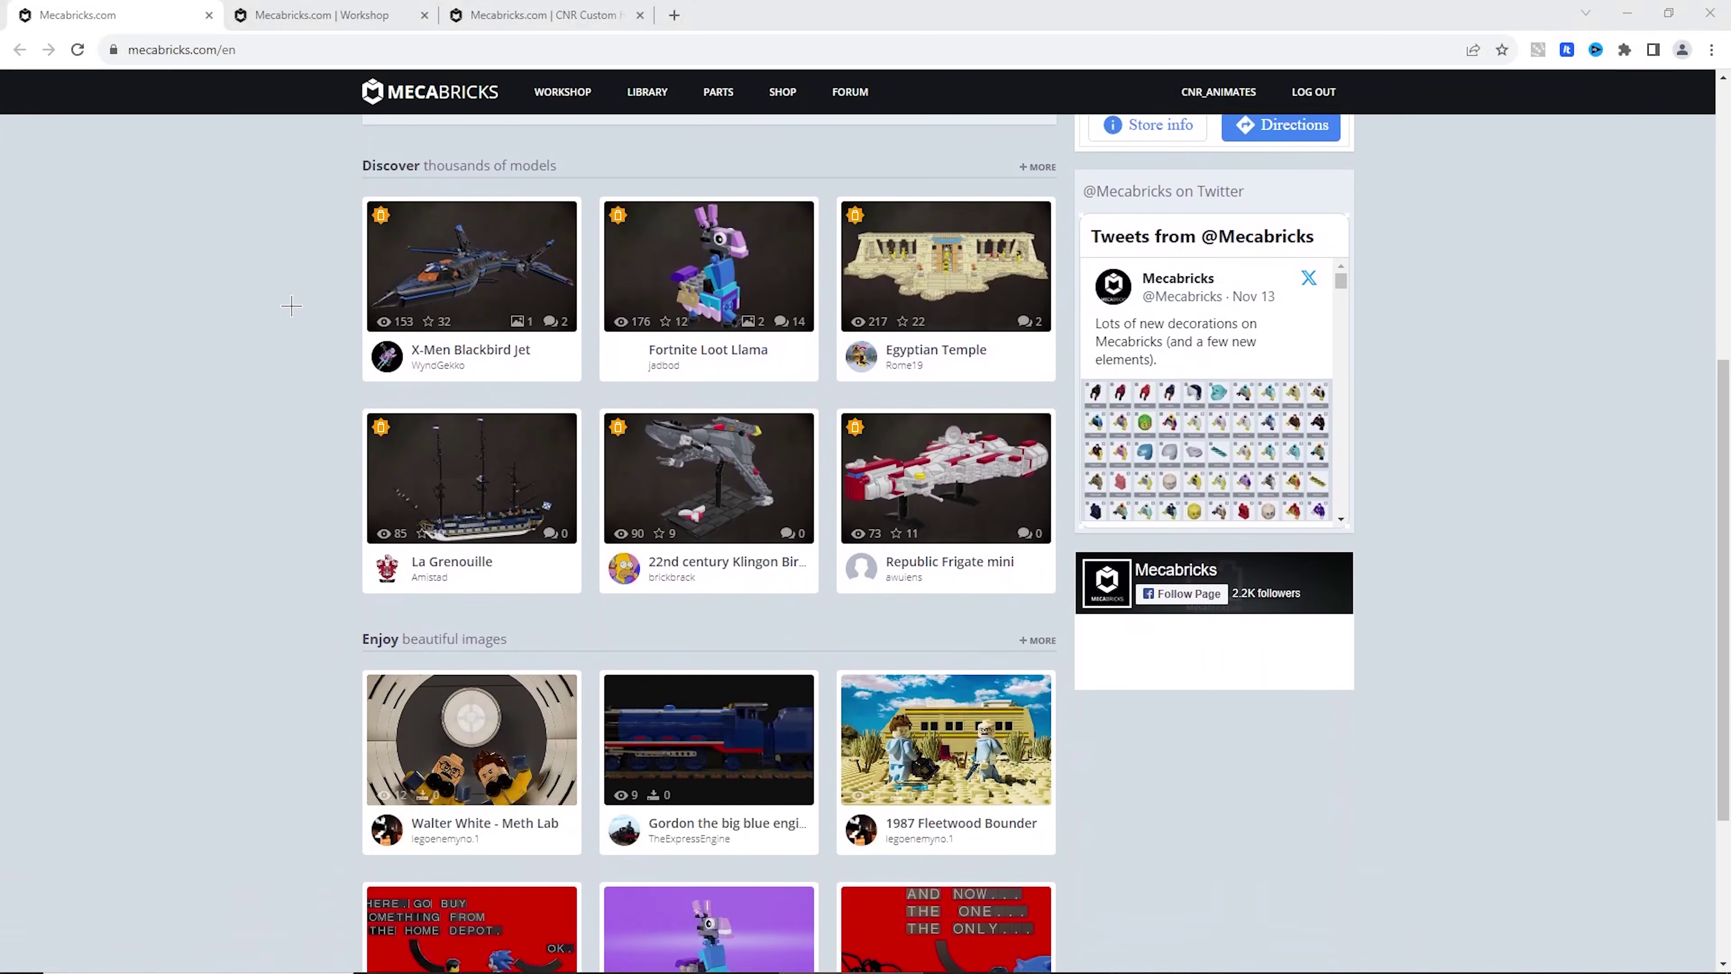
scroll(292, 307, "down", 3)
scroll(291, 306, "up", 6)
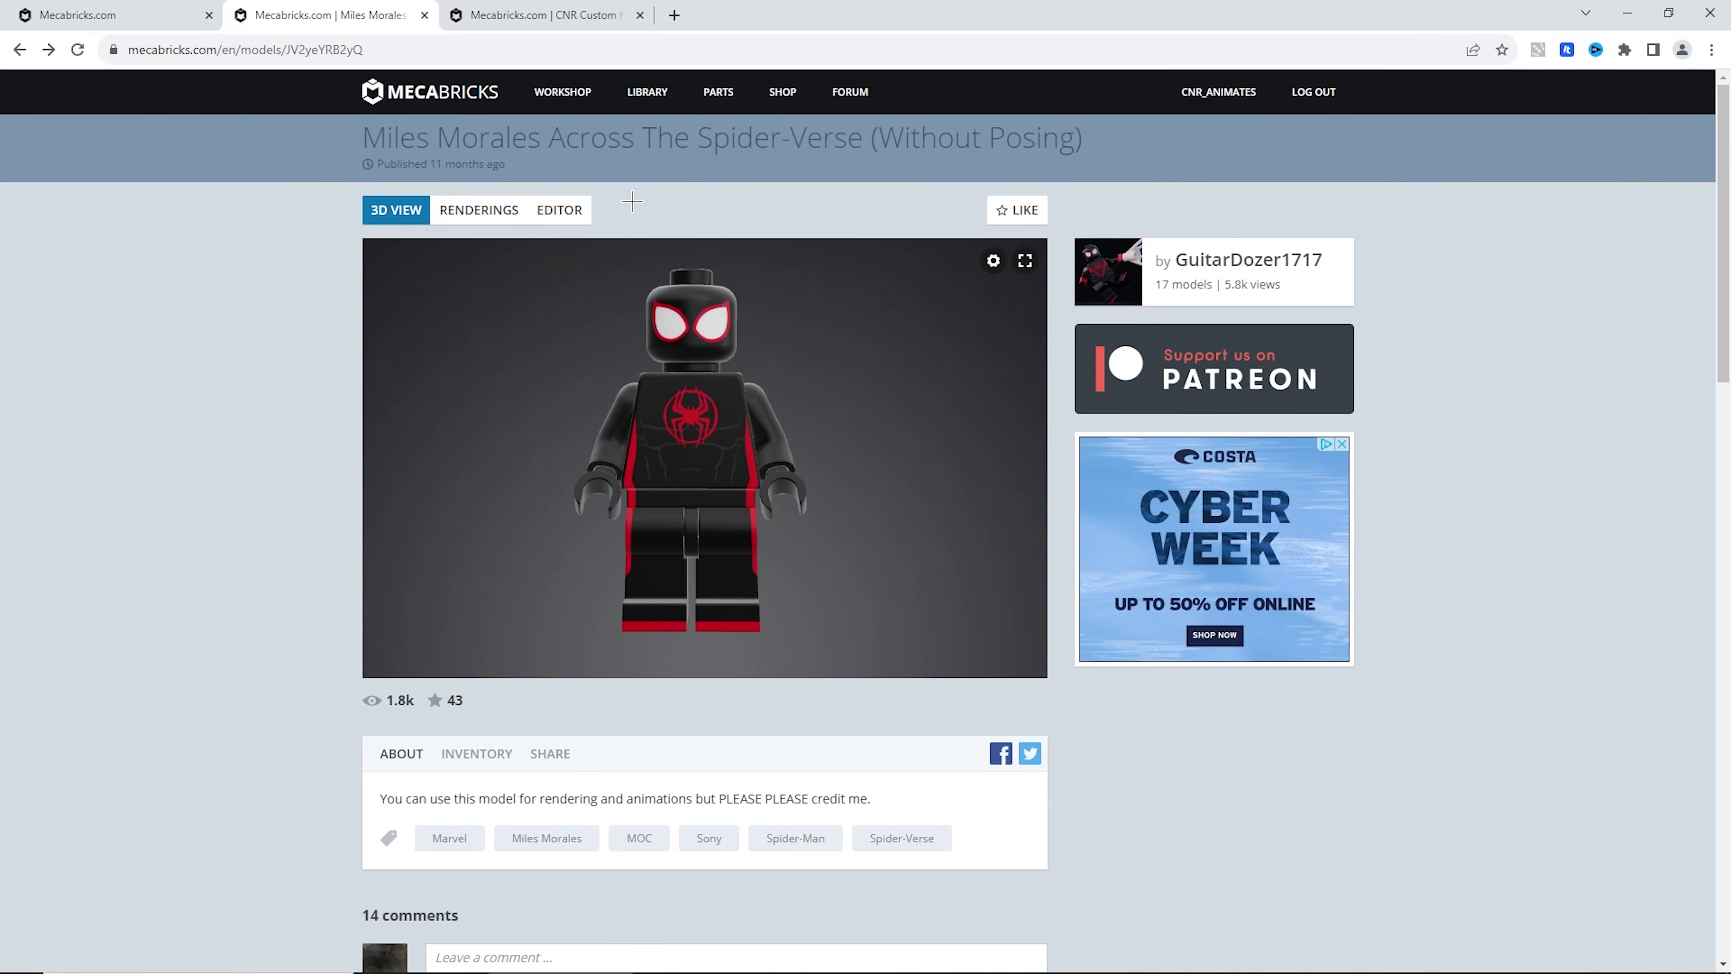
left_click(575, 212)
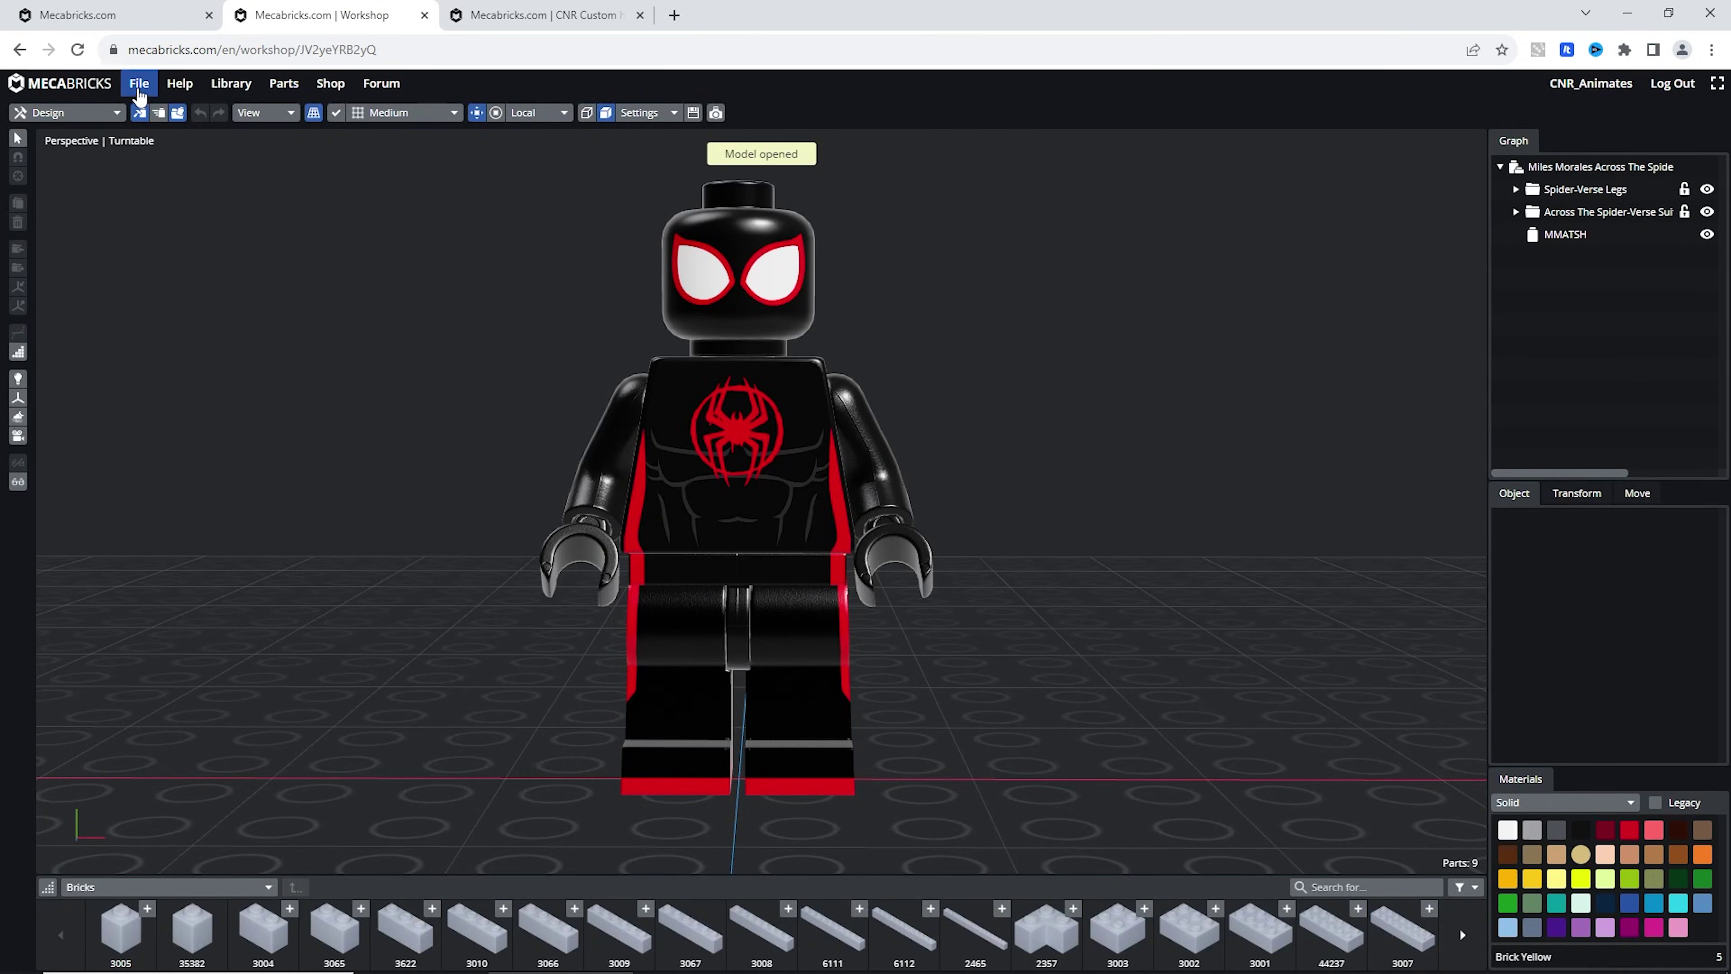
- Open the export settings for the Miles Morales model and choose the export format
left_click(139, 84)
left_click(157, 169)
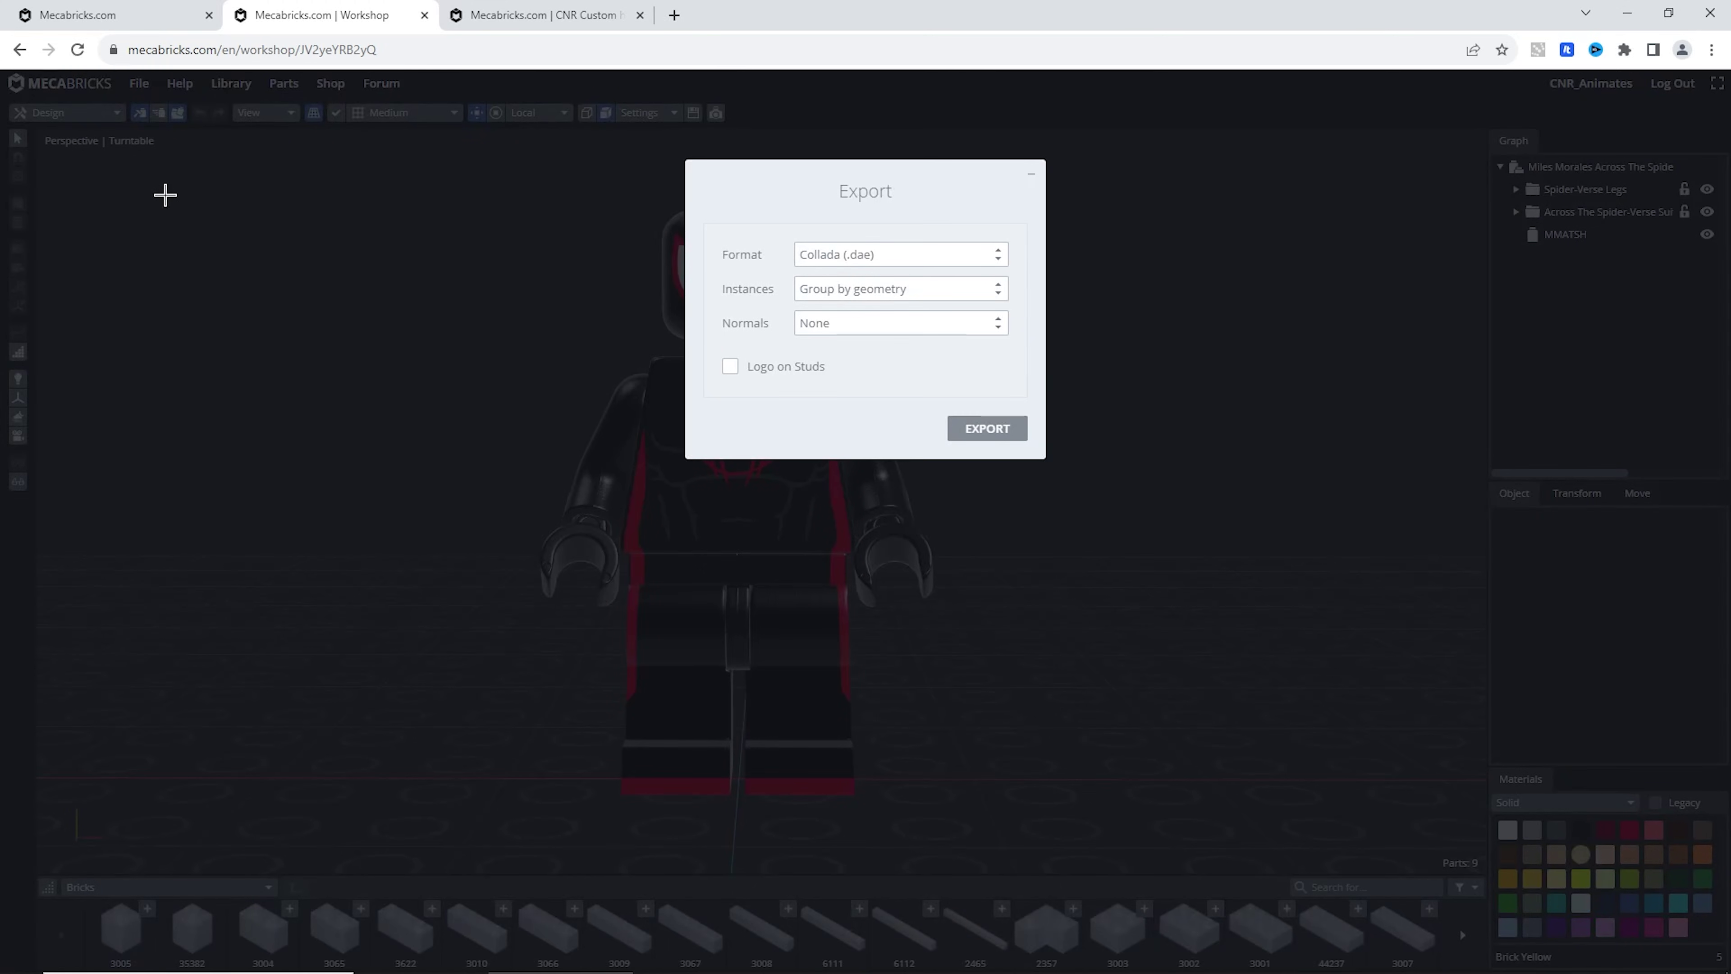
left_click(874, 260)
left_click(873, 272)
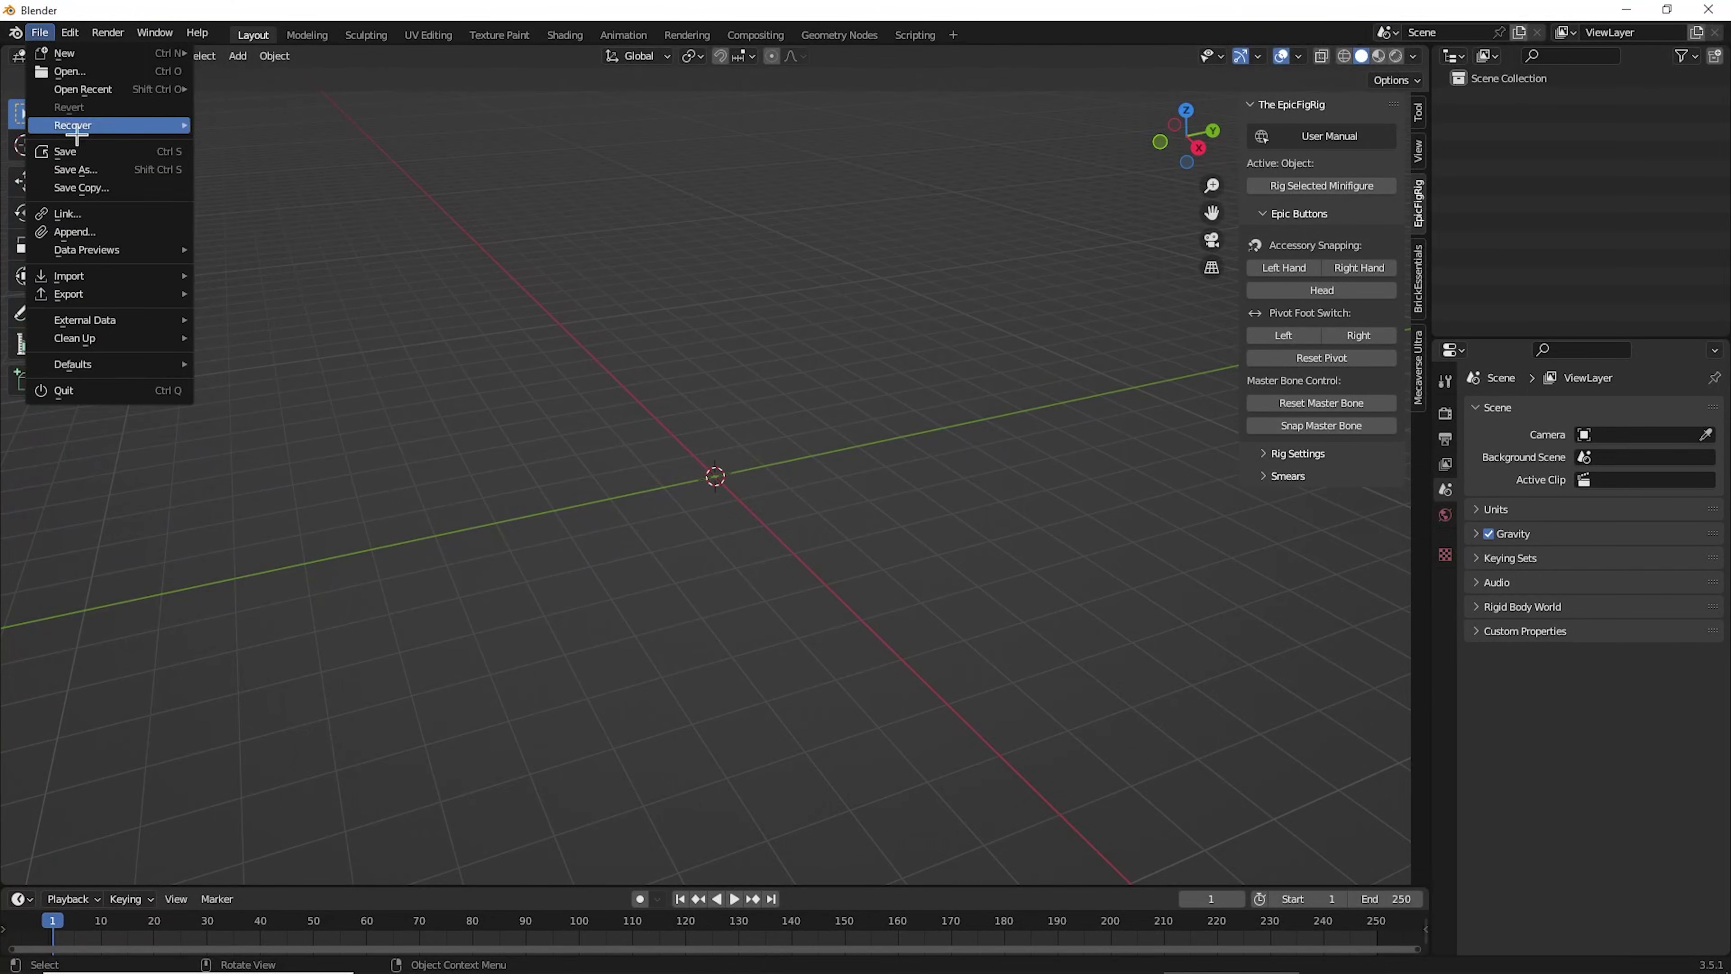
- In Blender, import the CNR custom Fig minifigure from its folder as a Mecabricks (.zmbx) file
mouse_move(113, 275)
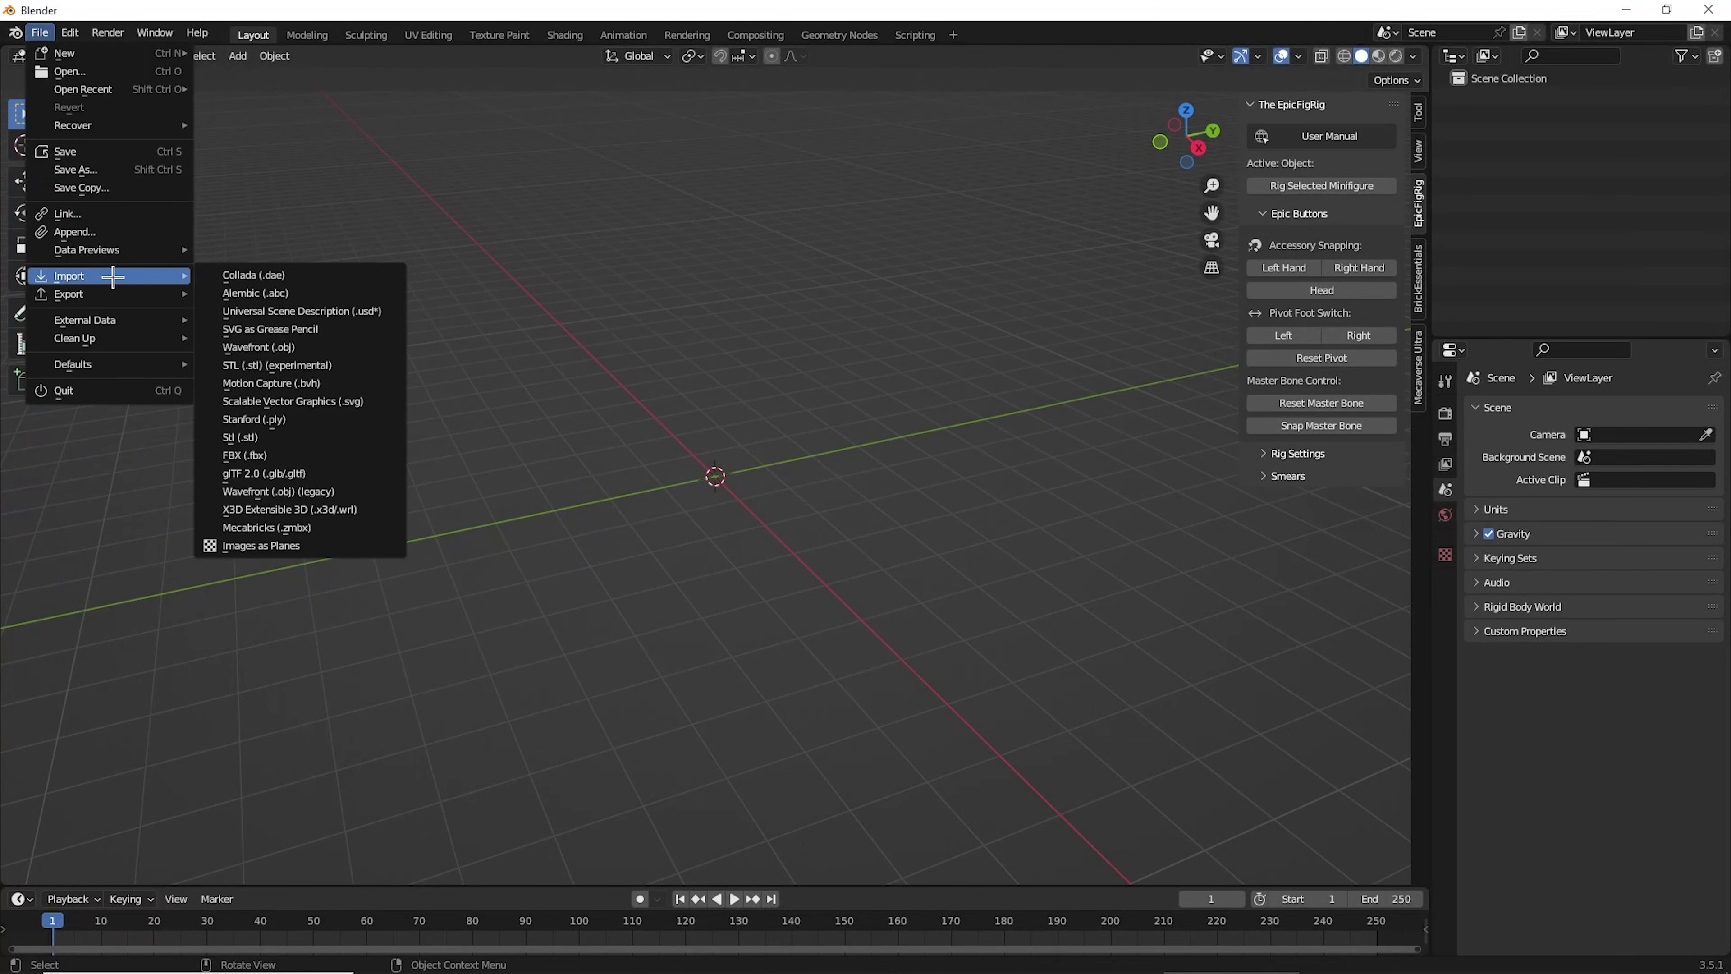
left_click(288, 527)
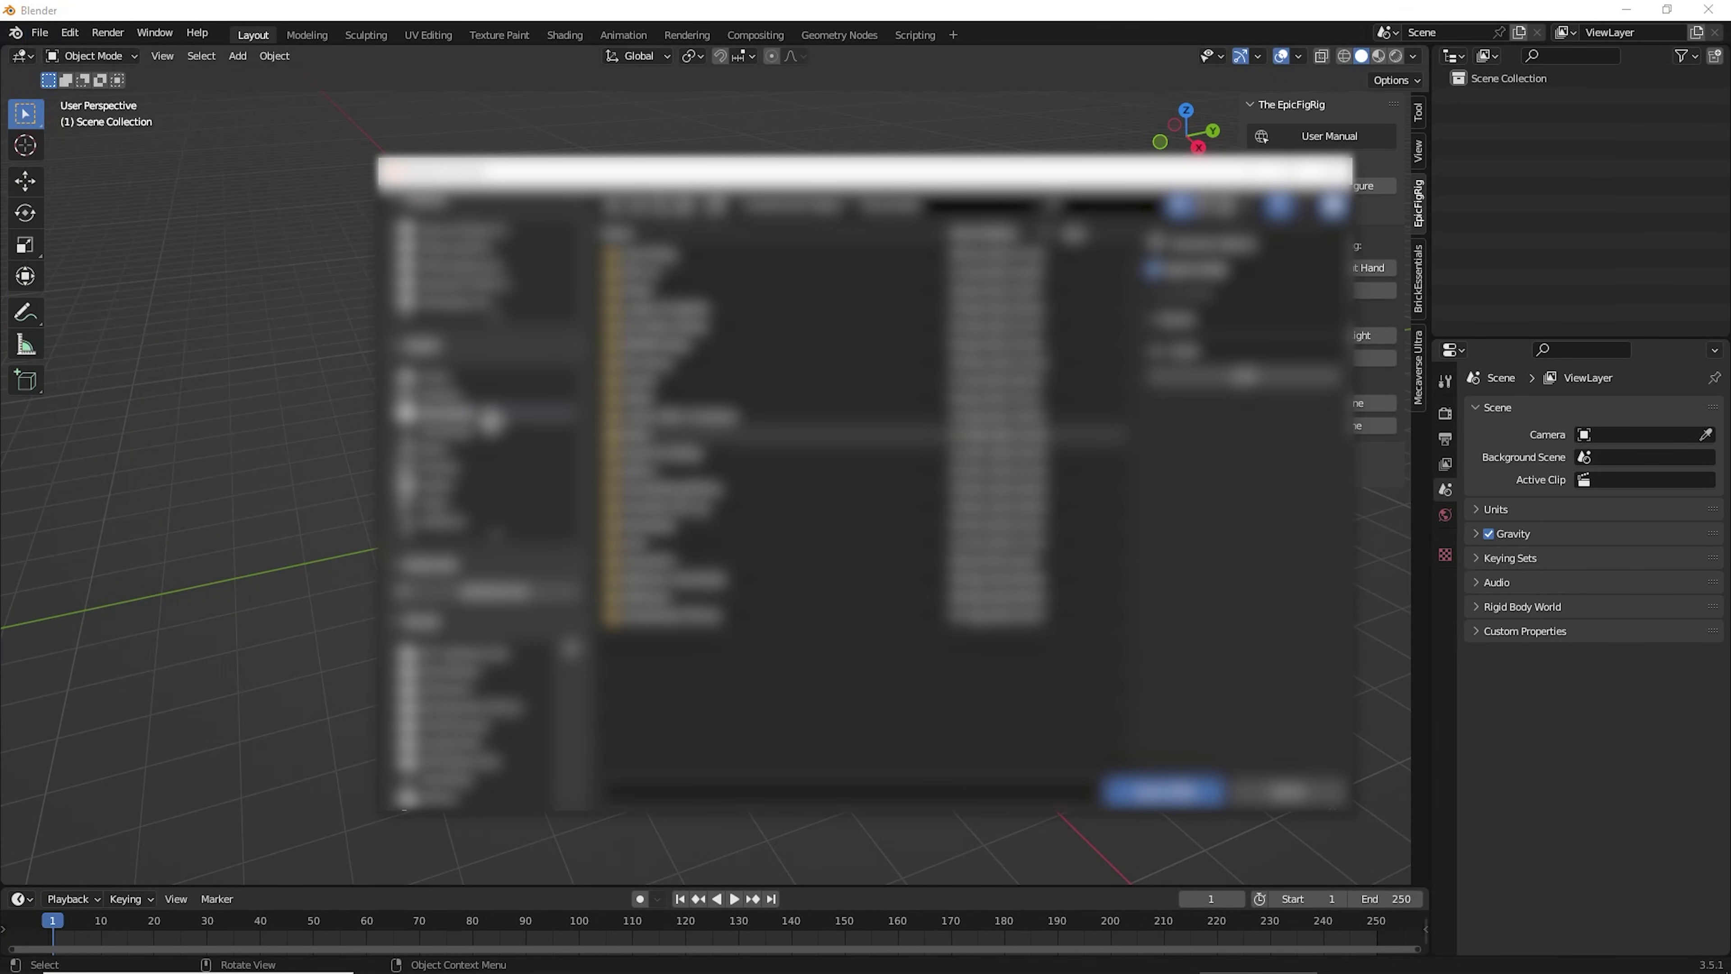
left_click(457, 695)
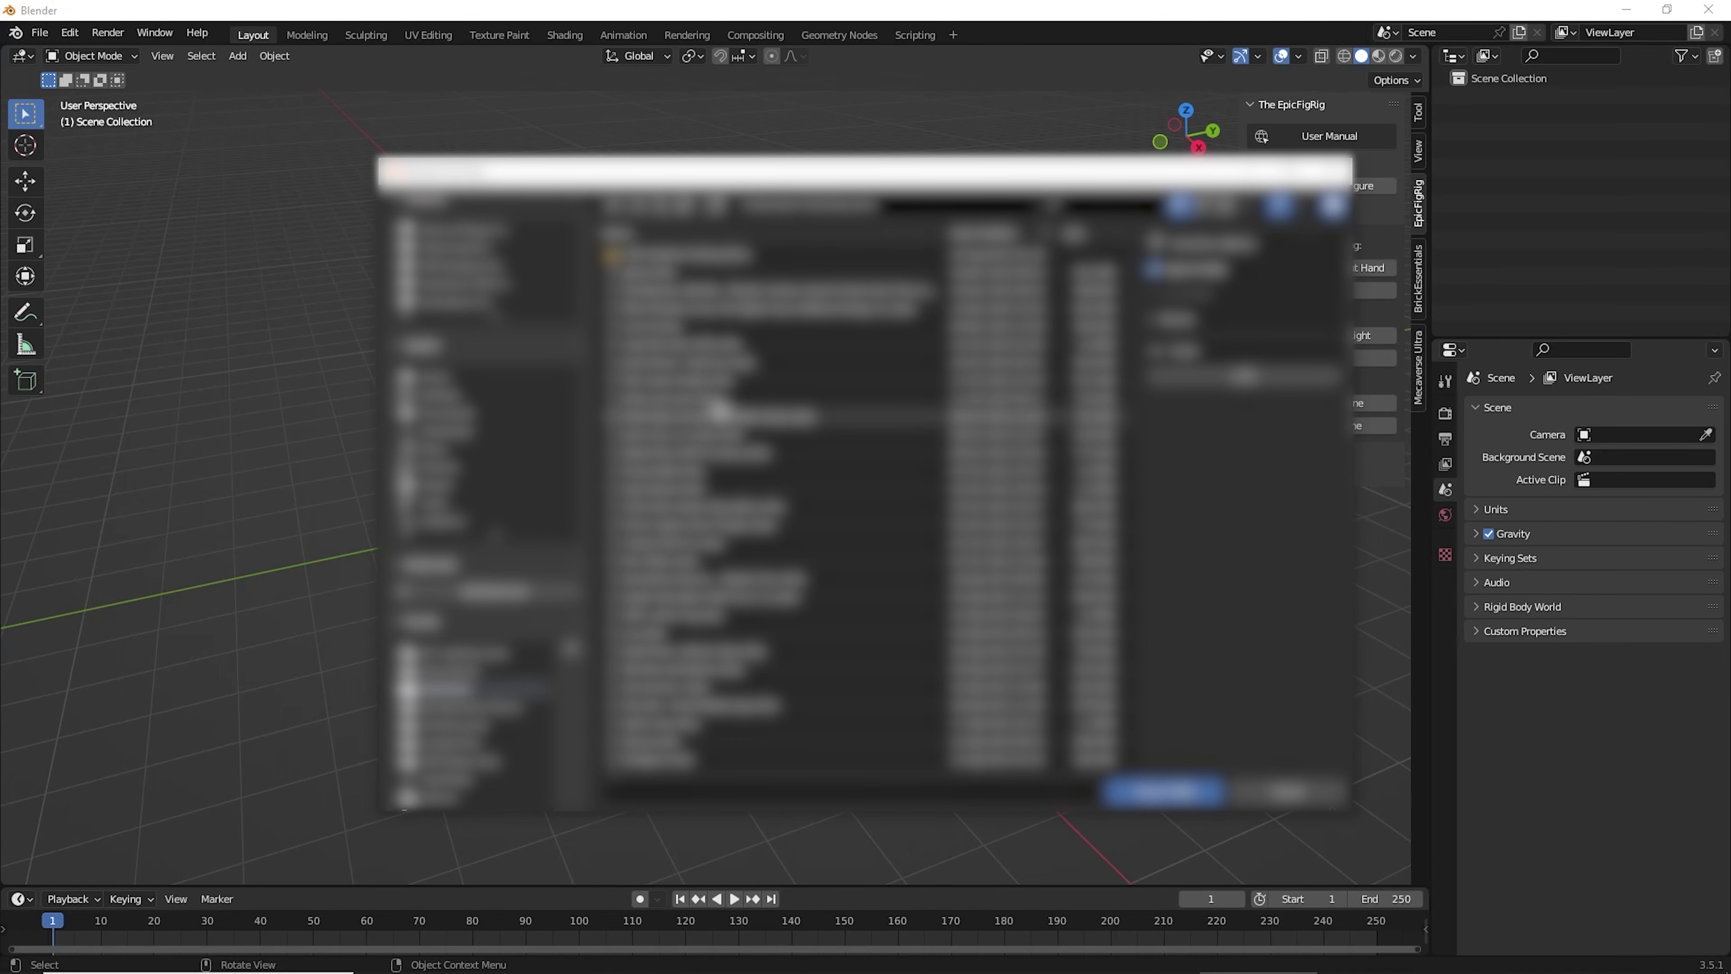
scroll(724, 389, "down", 3)
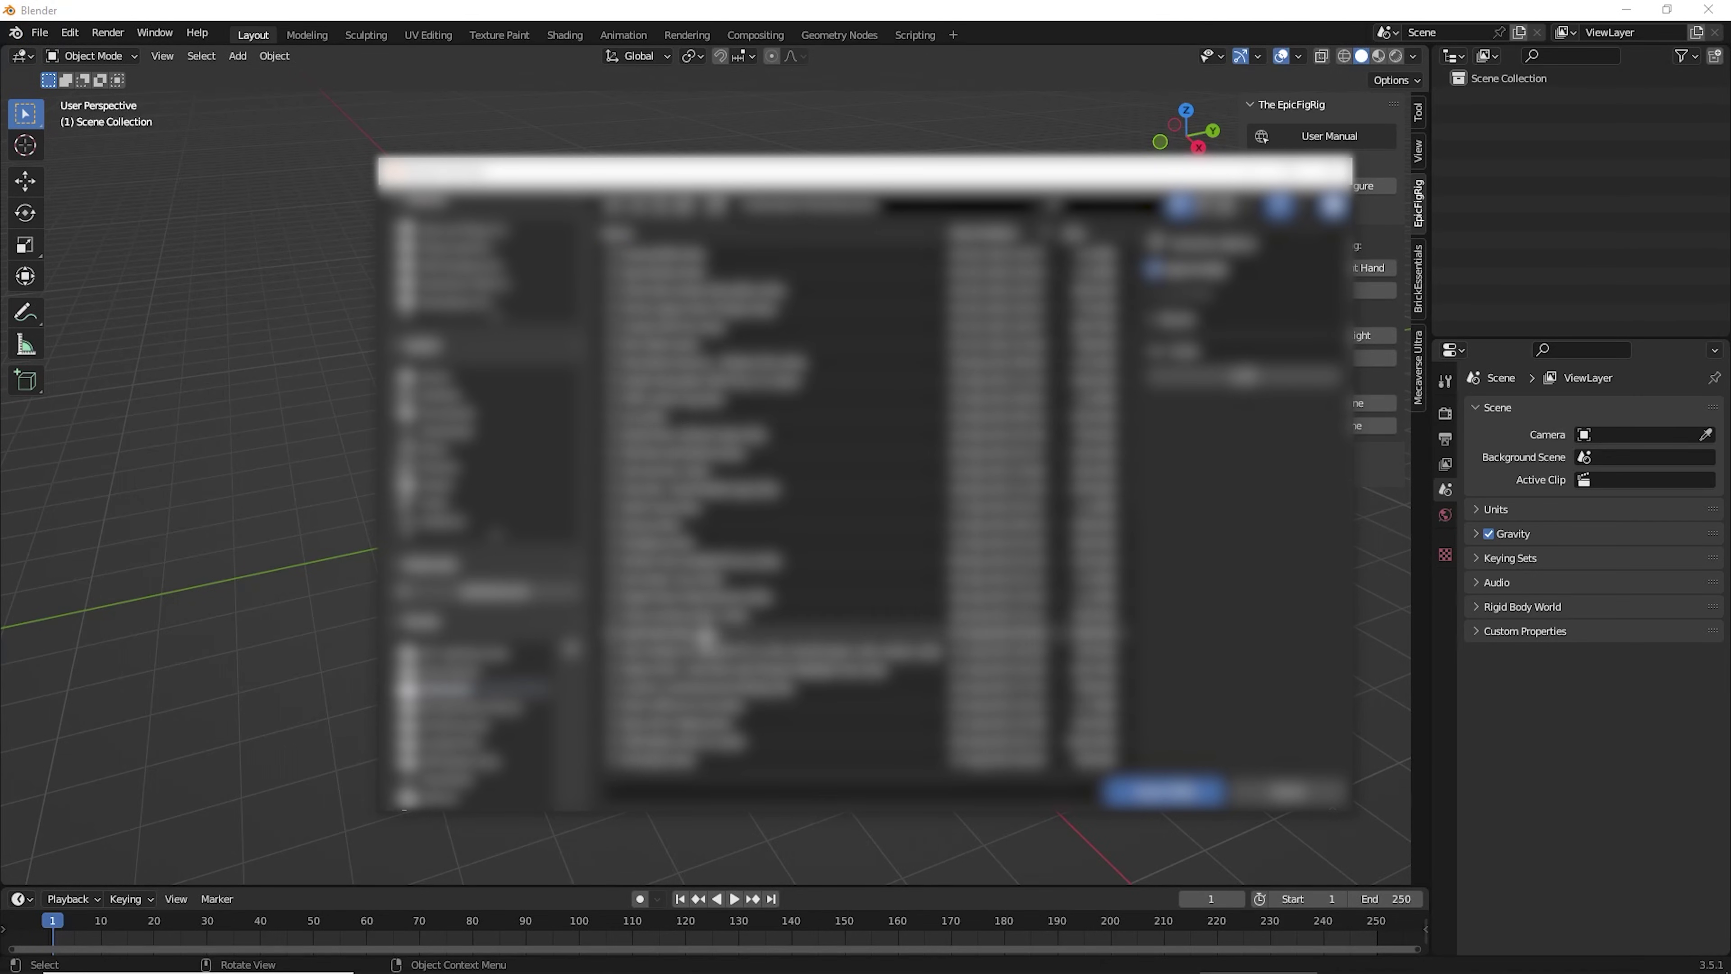
scroll(712, 477, "up", 6)
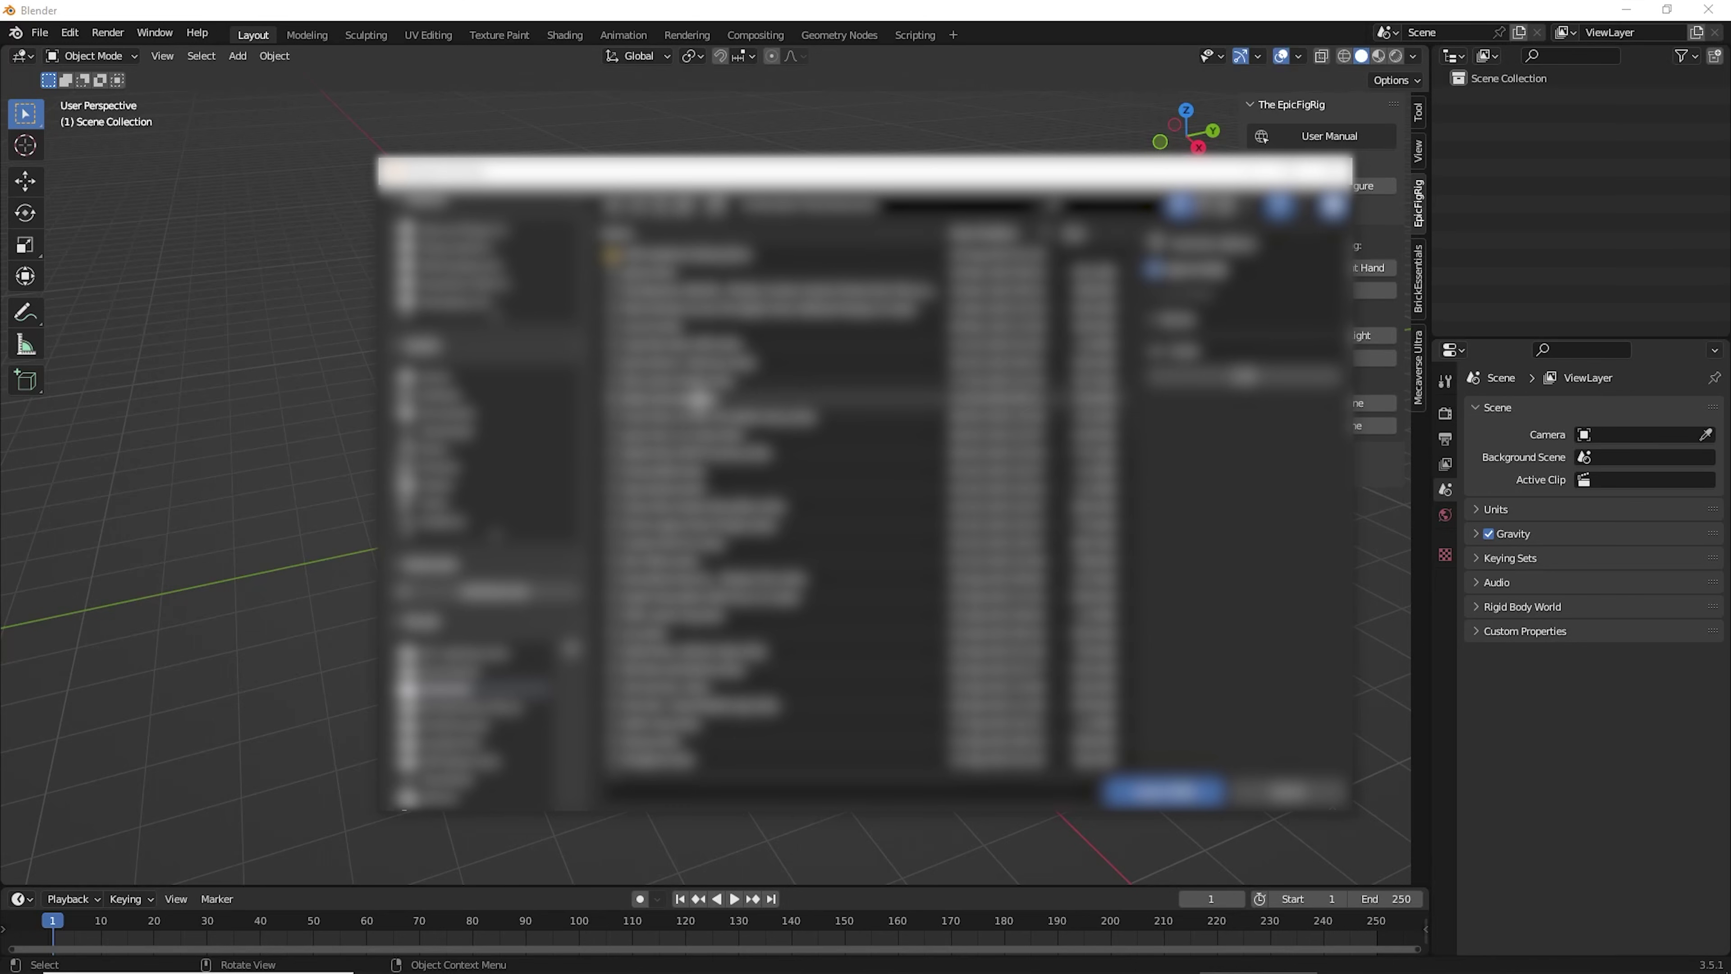
double_click(716, 612)
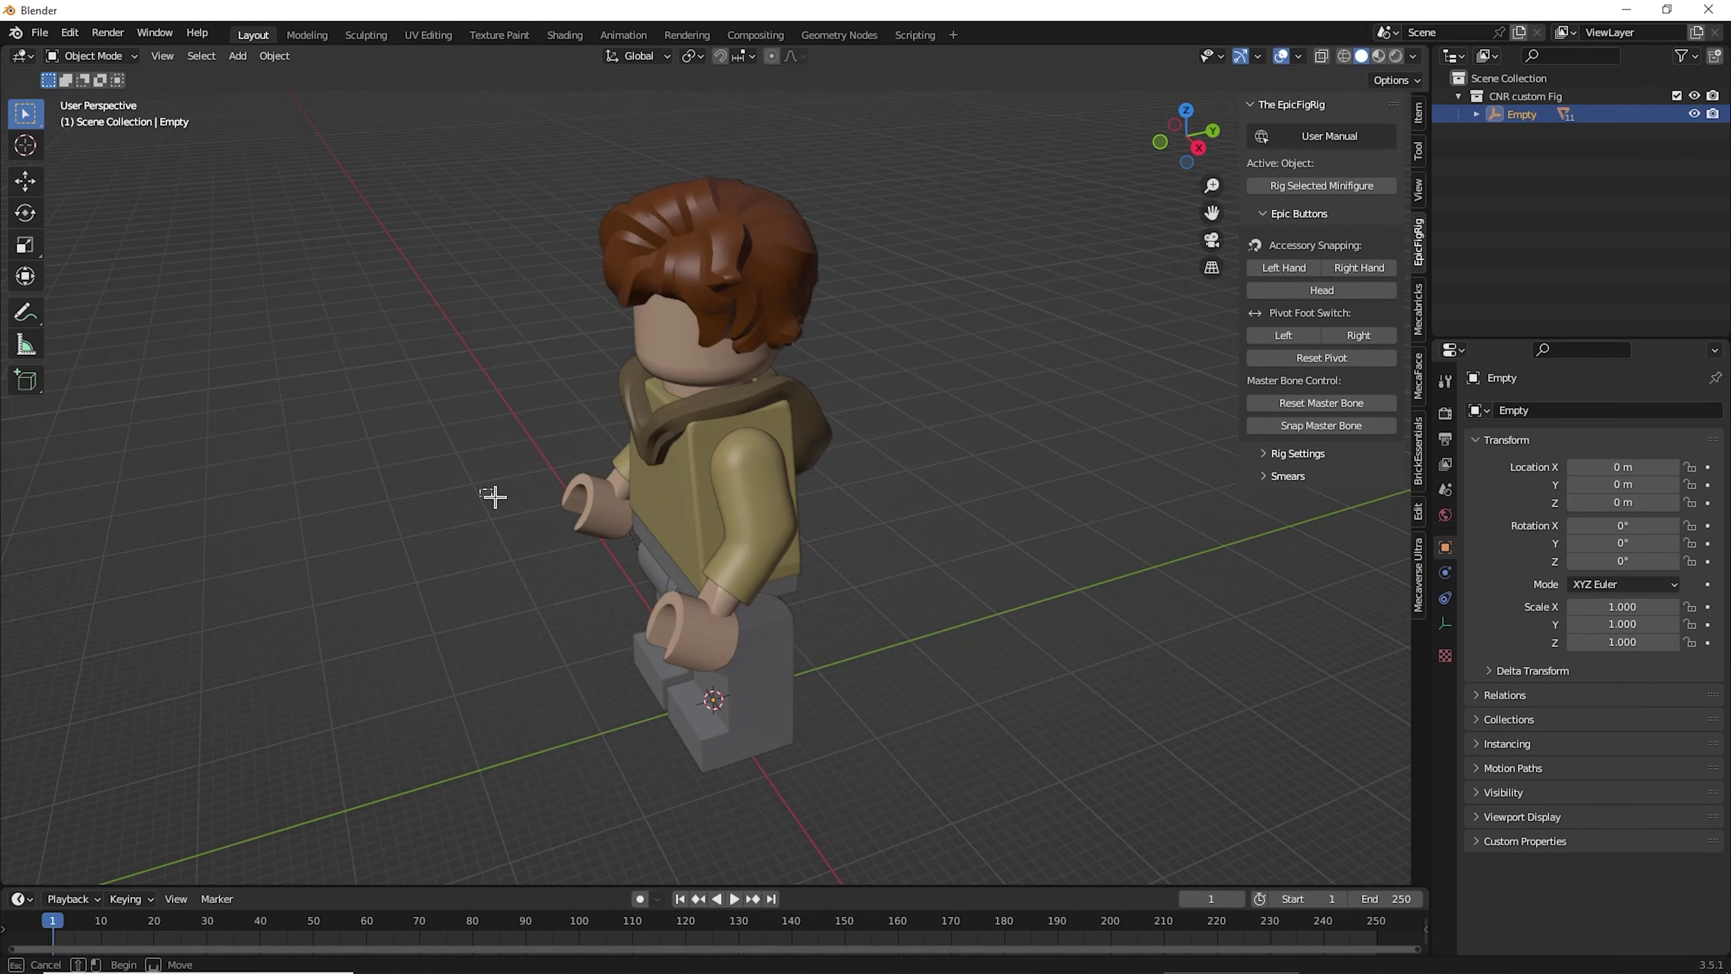
- Delete only the Empty parent object of the imported minifigure, keeping its parts
left_click(479, 495)
middle_click_drag(479, 495, 684, 491)
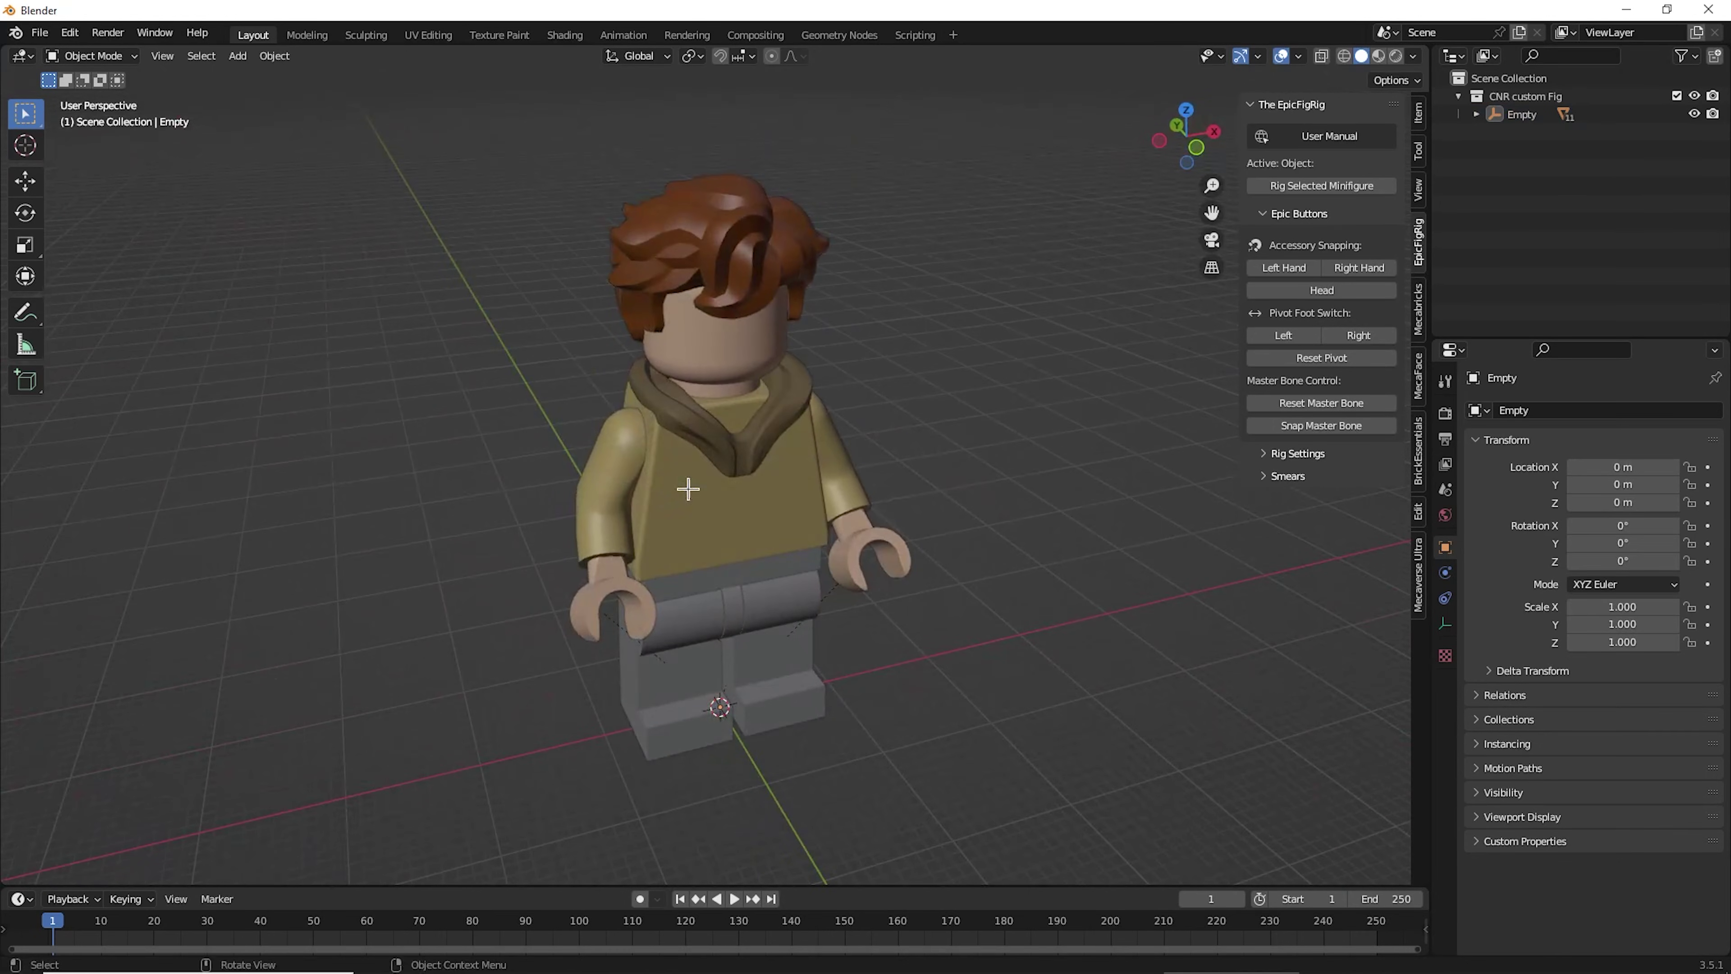
right_click(1537, 116)
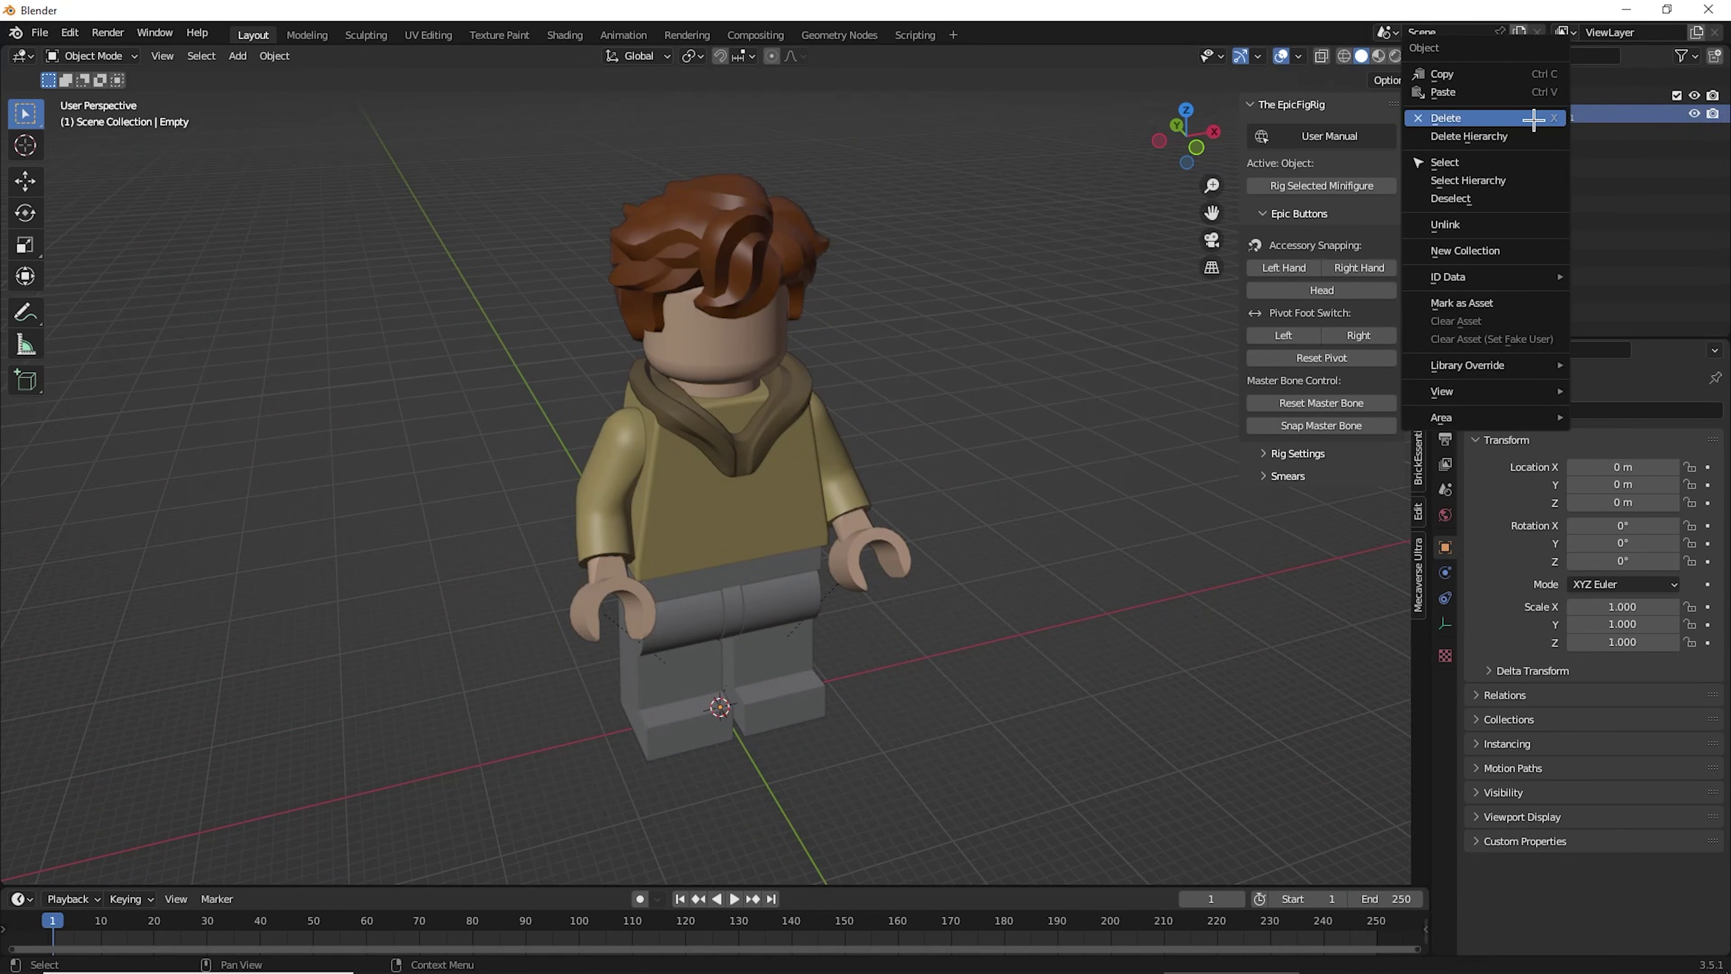
left_click(1534, 119)
- Select the head, torso, arms, hands, hips and legs without the hair and hood, and rig the selected minifigure with EpicFigRig
middle_click_drag(982, 313, 913, 314)
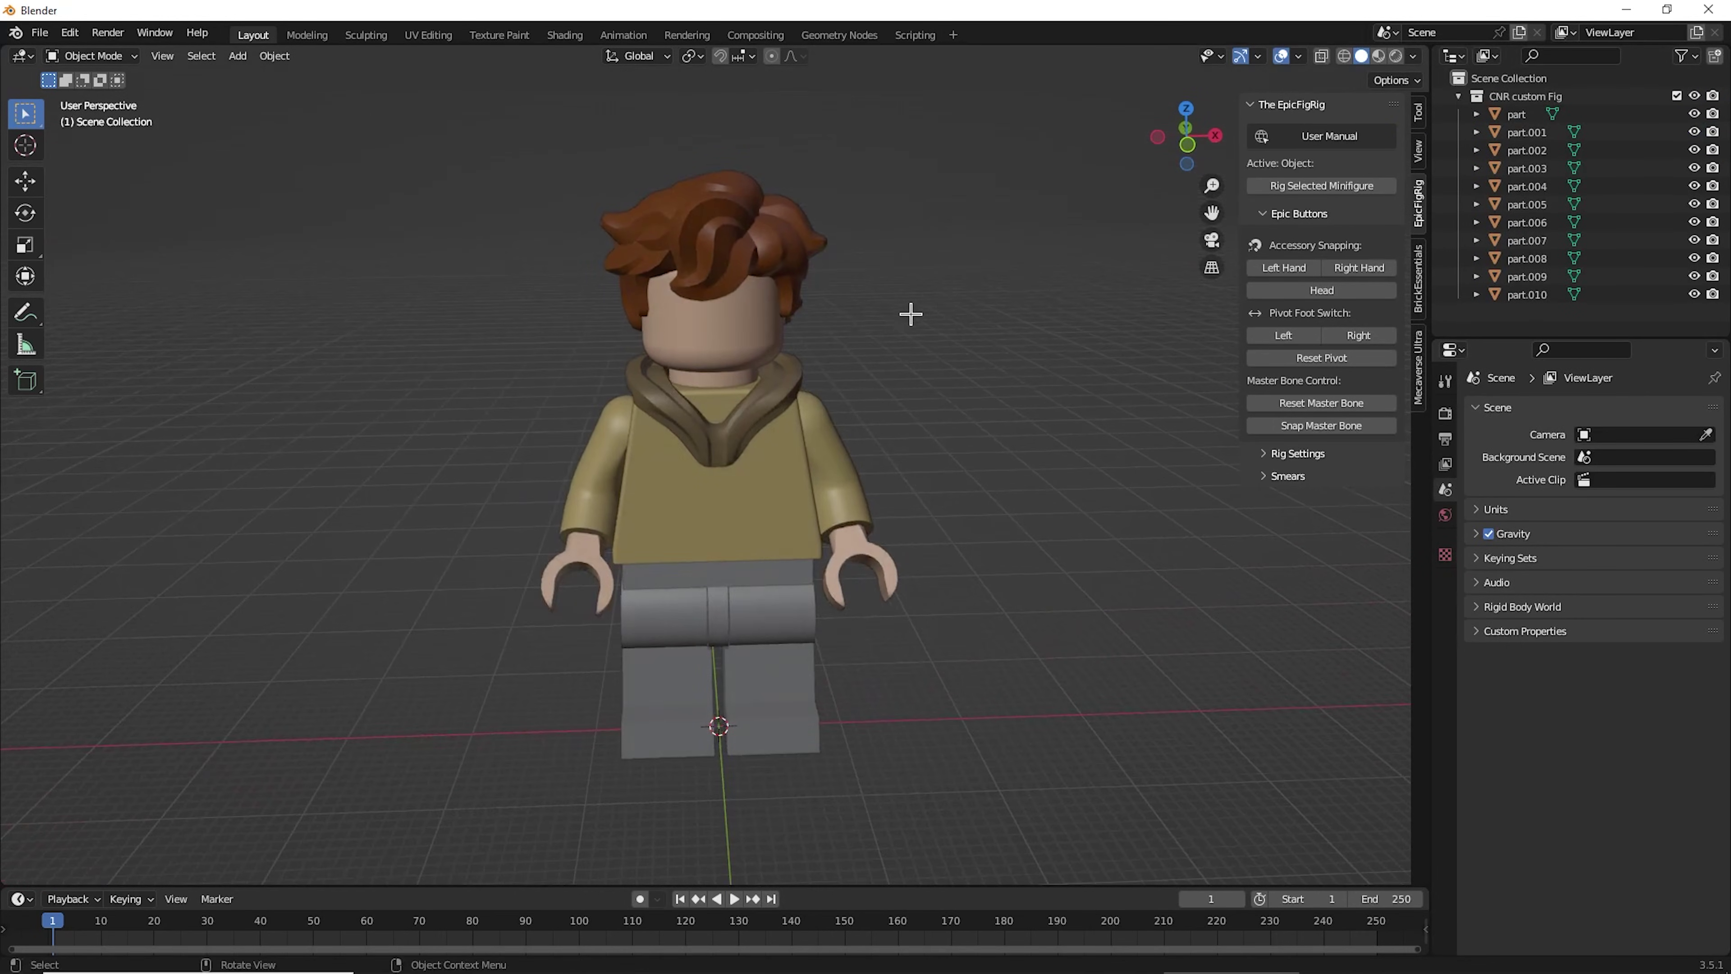
left_click(712, 323)
left_click(778, 453, "shift")
left_click(835, 497, "shift")
left_click(845, 572, "shift")
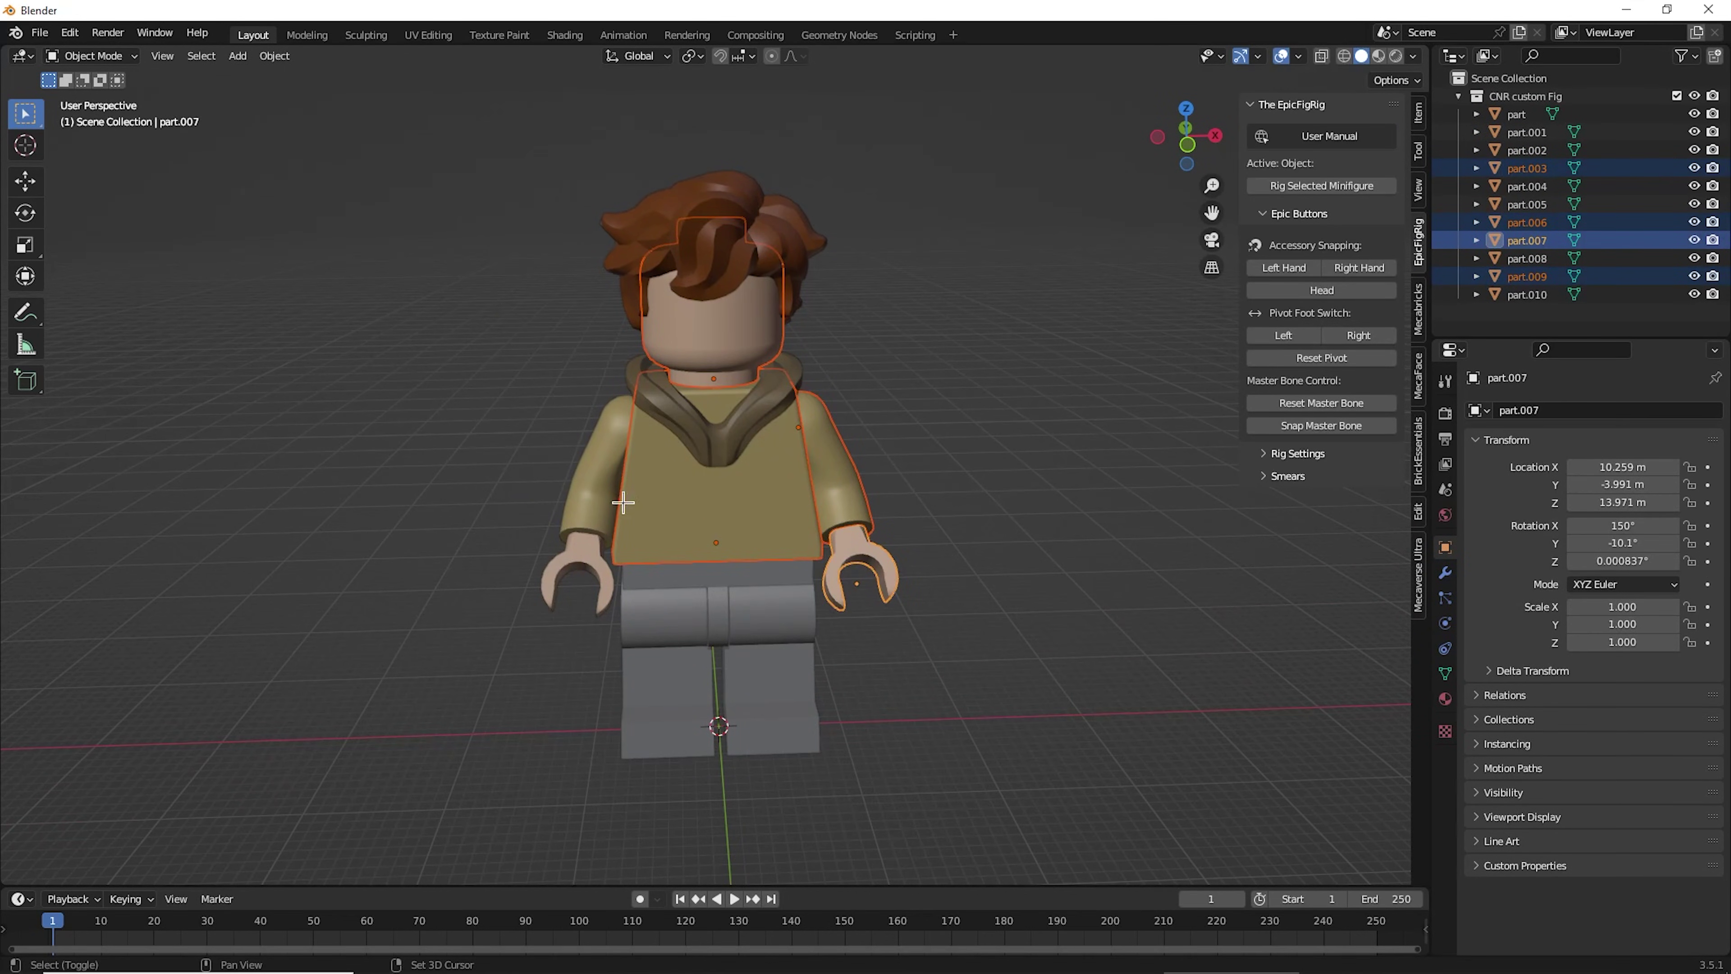
left_click(602, 483, "shift")
left_click(569, 573, "shift")
left_click(665, 633, "shift")
left_click(665, 689, "shift")
left_click(770, 682, "shift")
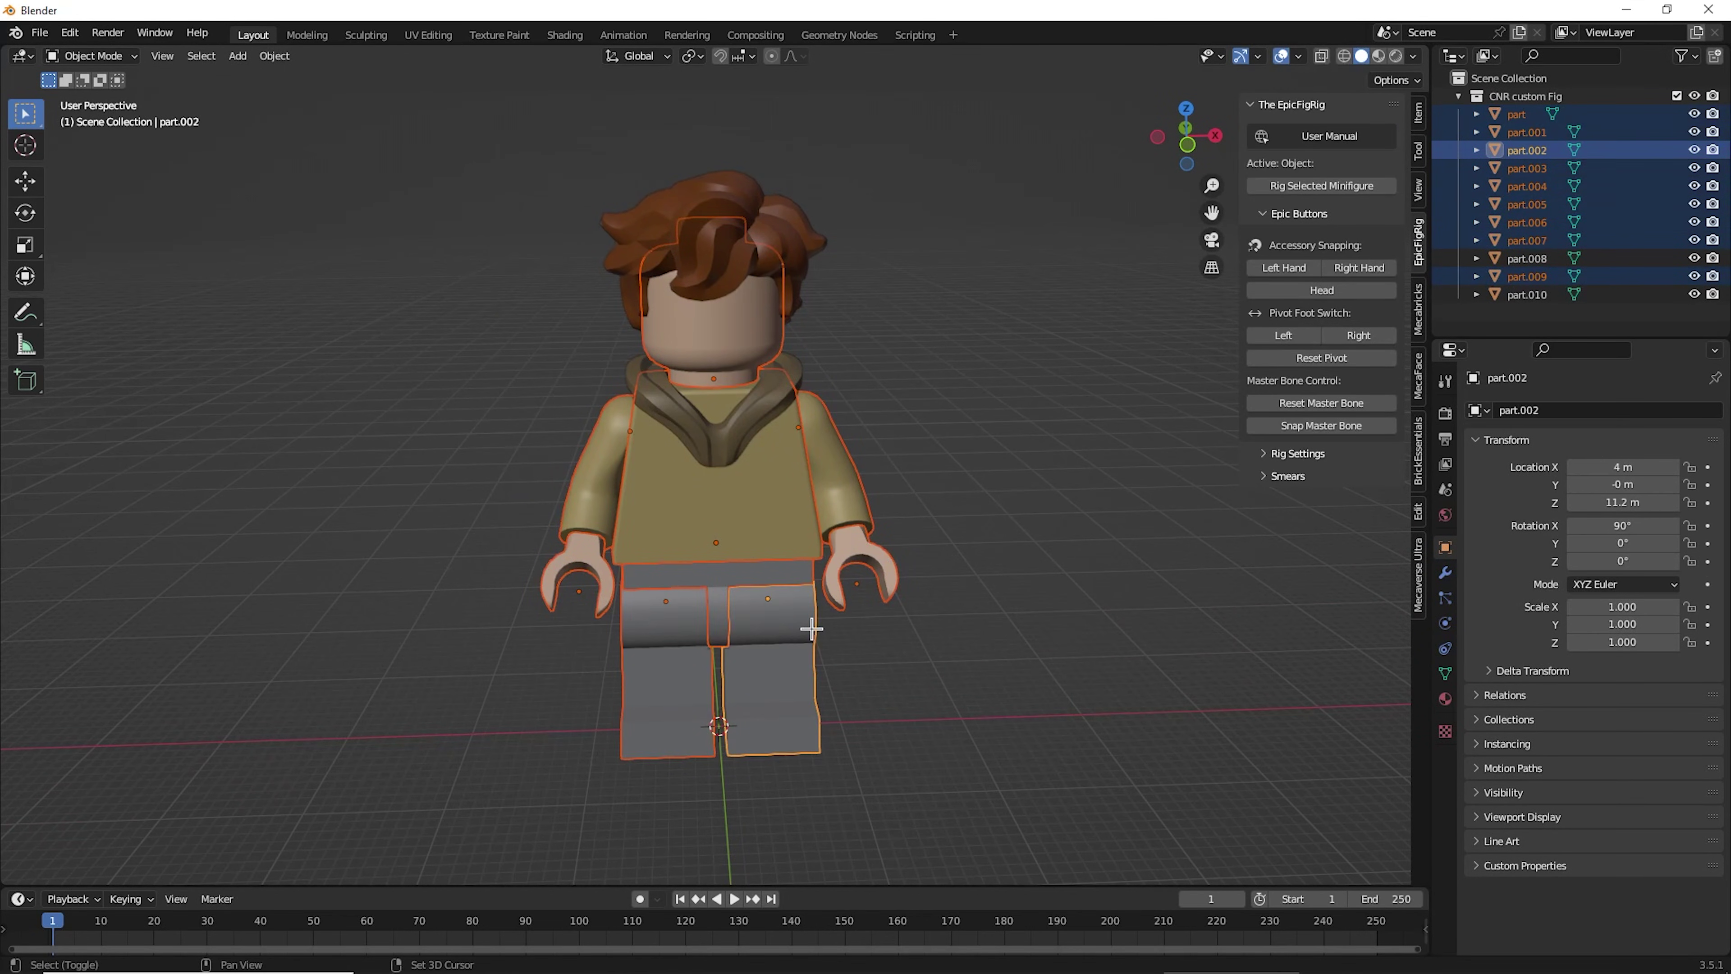
left_click(1357, 185)
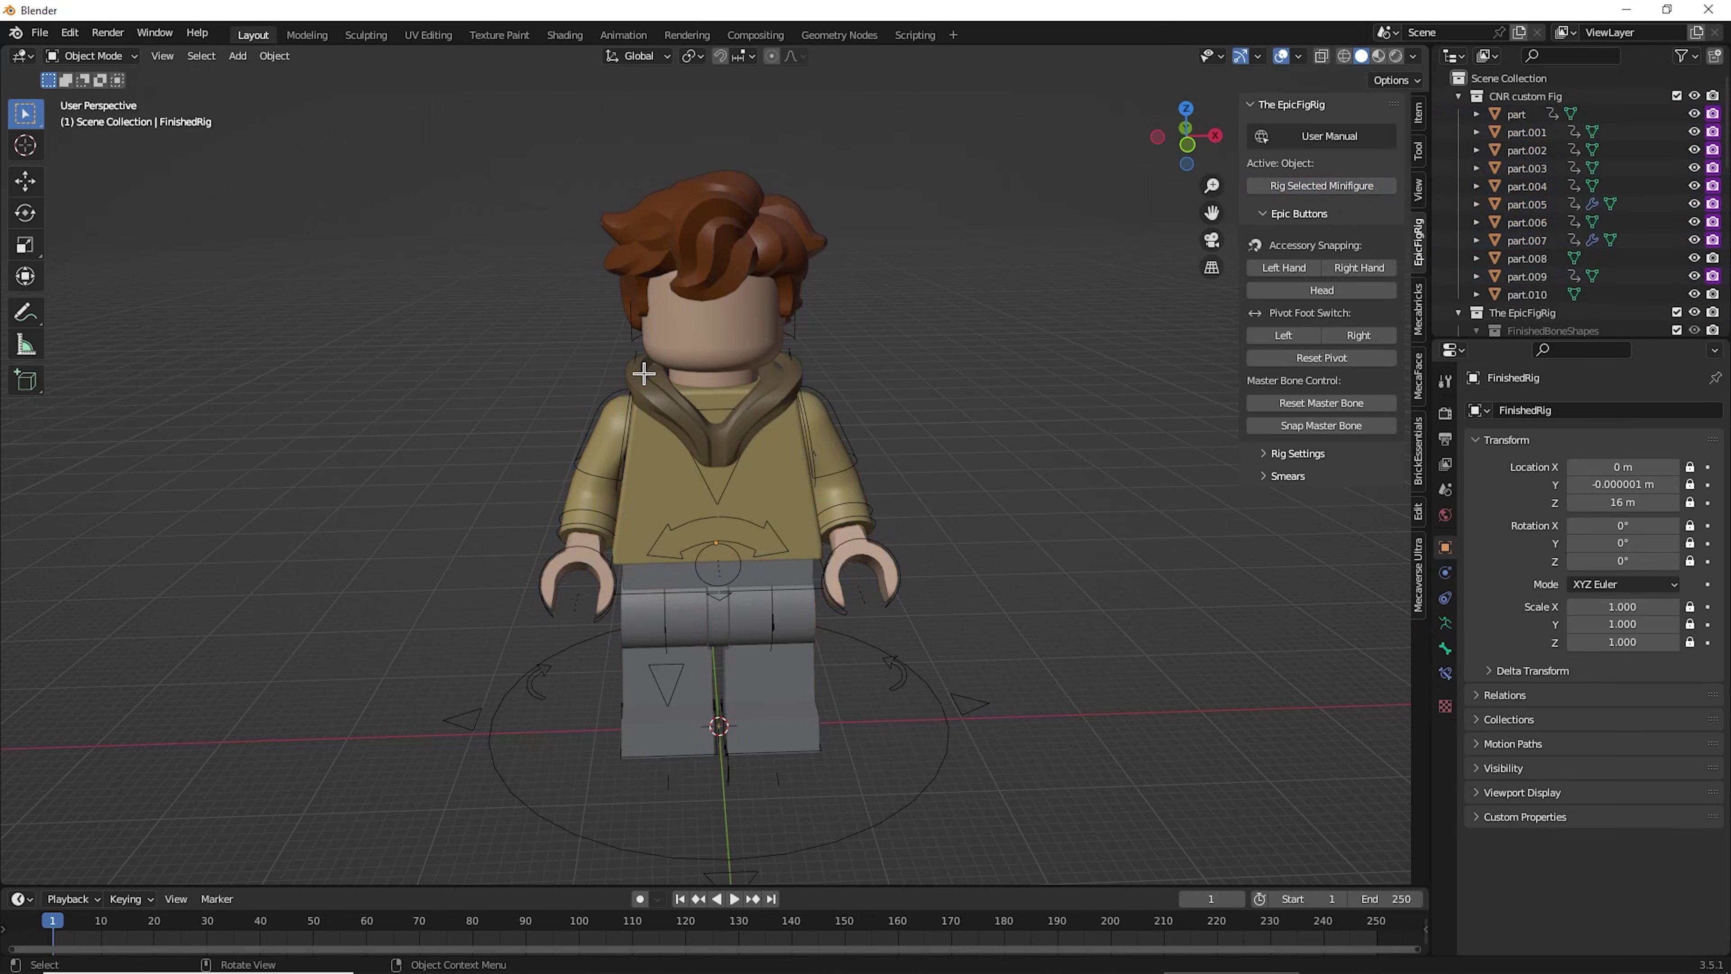
- Parent the hair piece to the head using Object (Keep Transform)
left_click(716, 235)
left_click(715, 335, "shift")
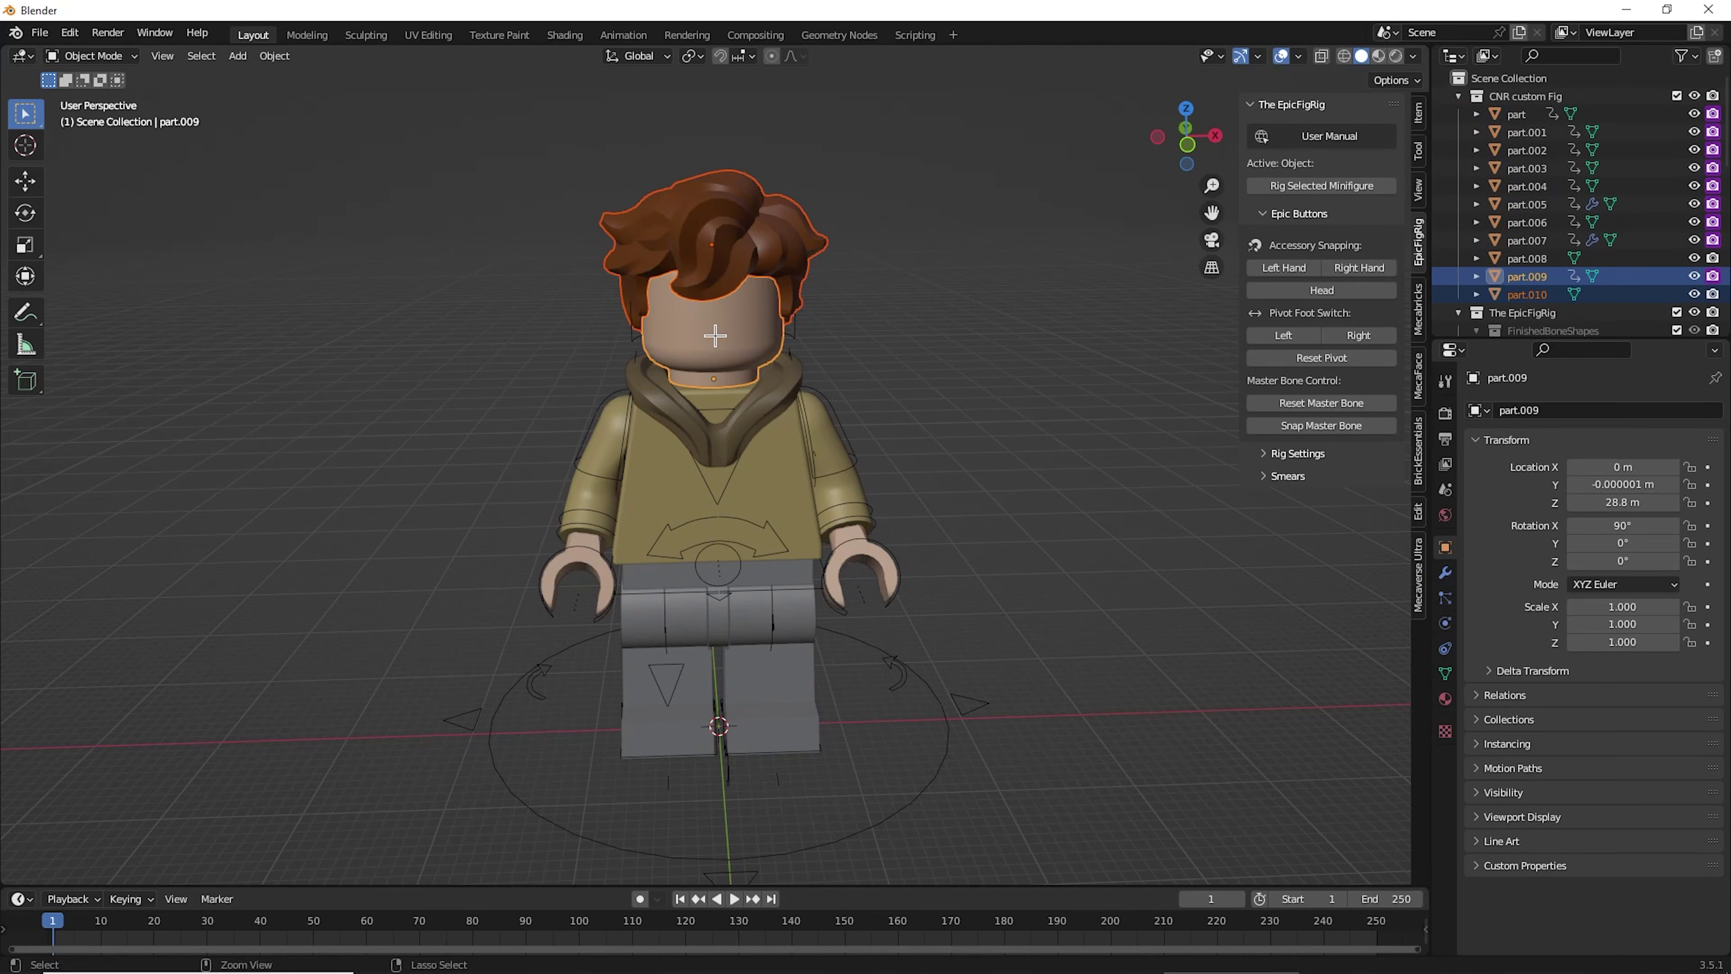
key("ctrl+p")
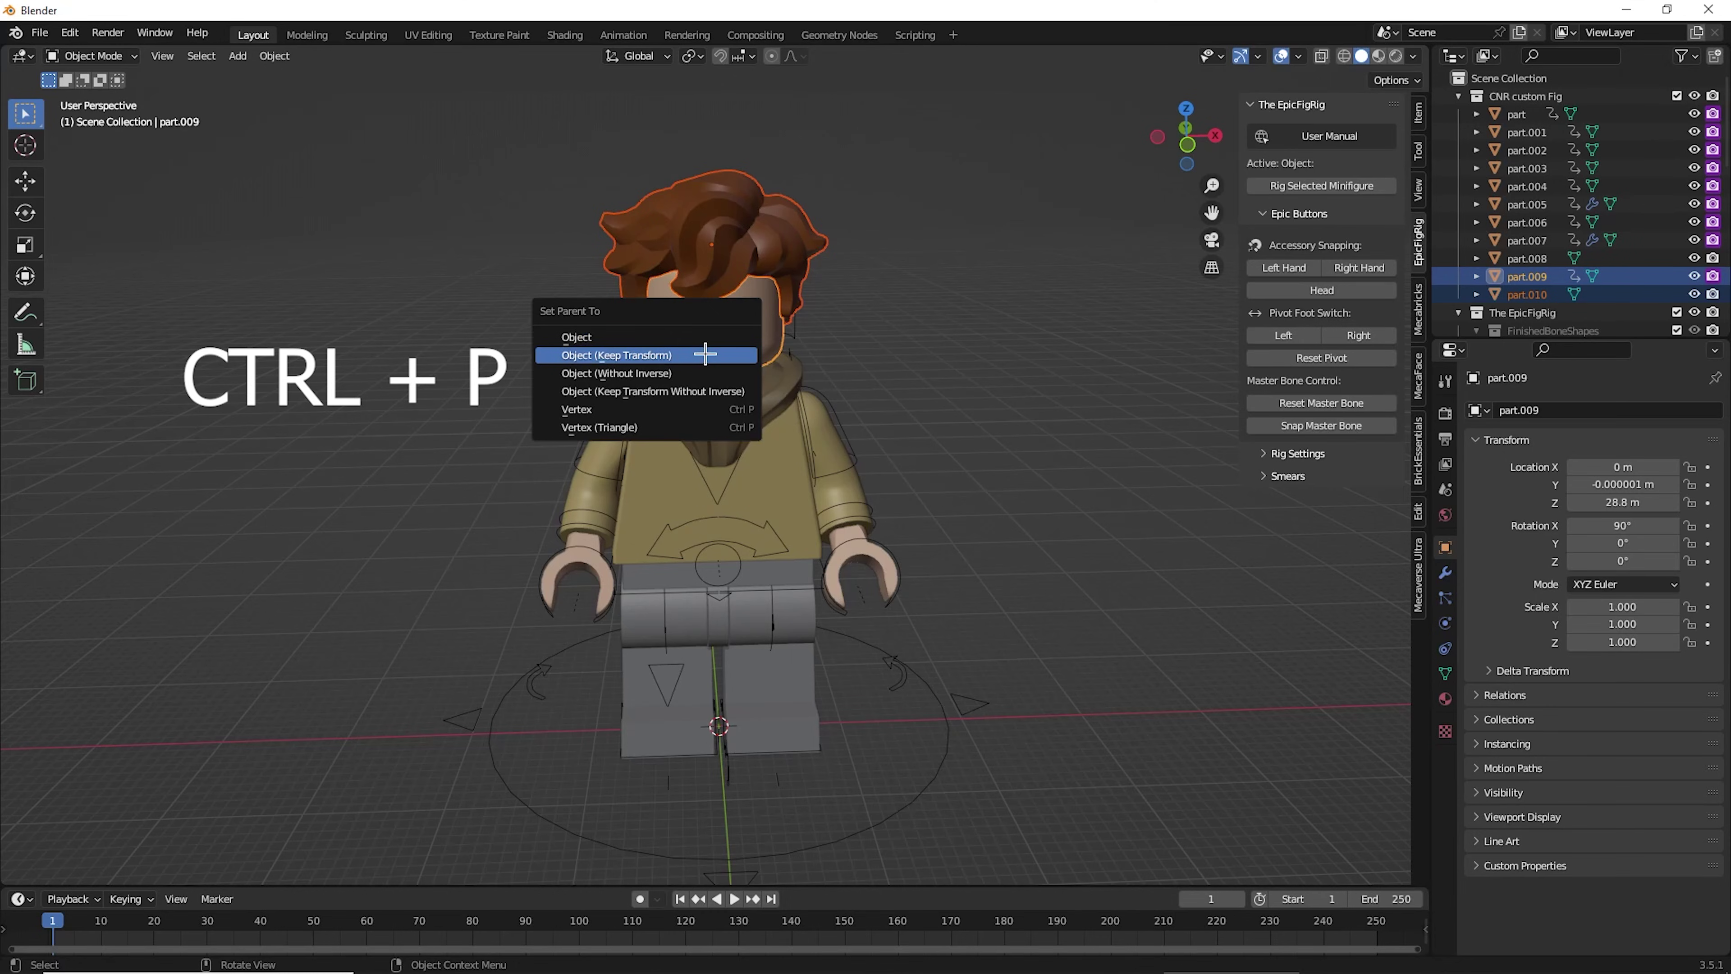
left_click(705, 354)
- Parent the hood piece around the neck to the torso
left_click(786, 451)
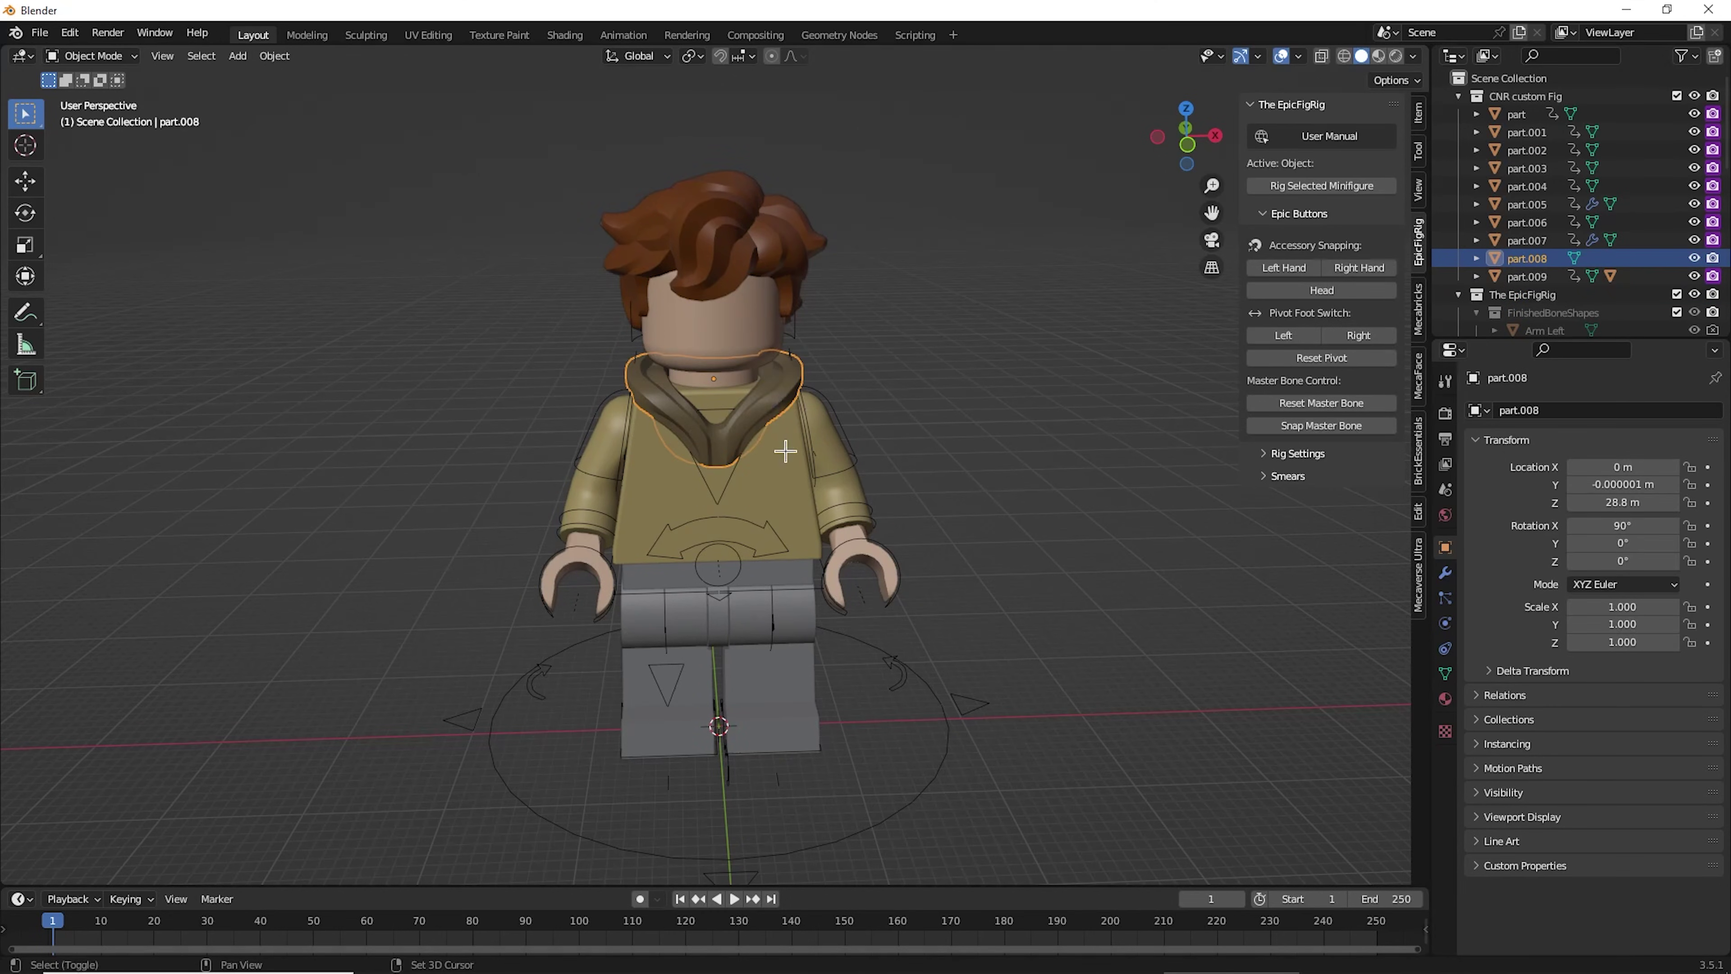
left_click(786, 451, "shift")
key("ctrl+p")
left_click(785, 451)
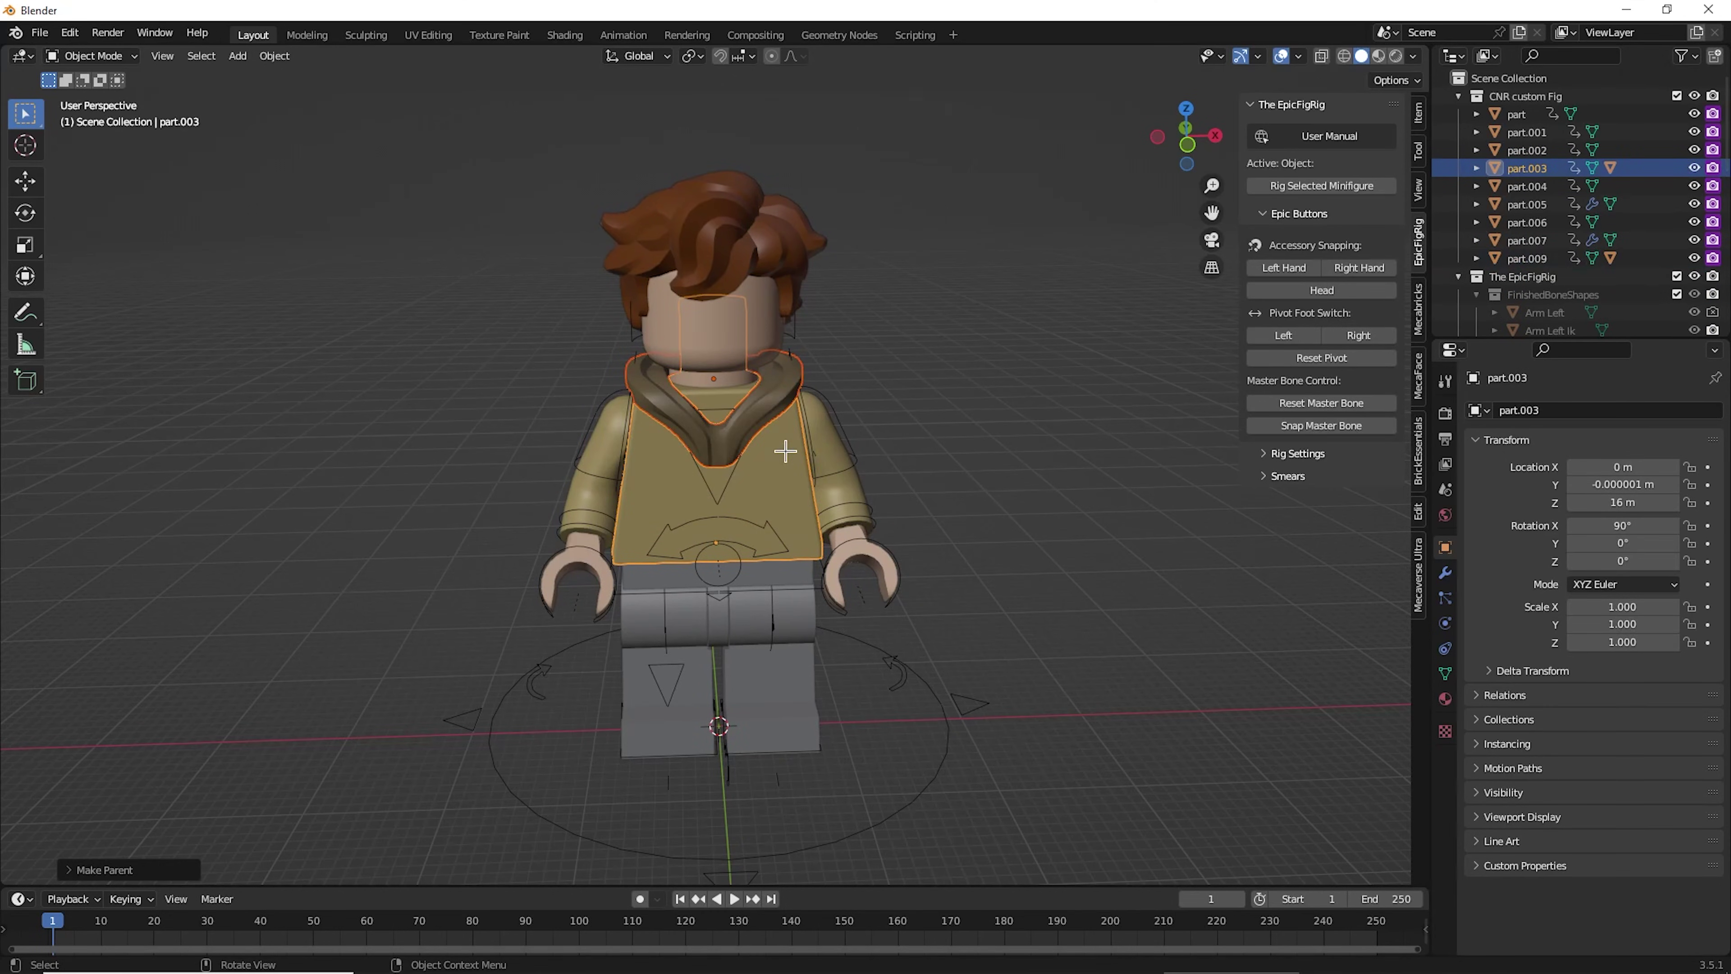
- Put the FinishedRig armature into Pose Mode and test the rig by rotating the torso bone
left_click(573, 505)
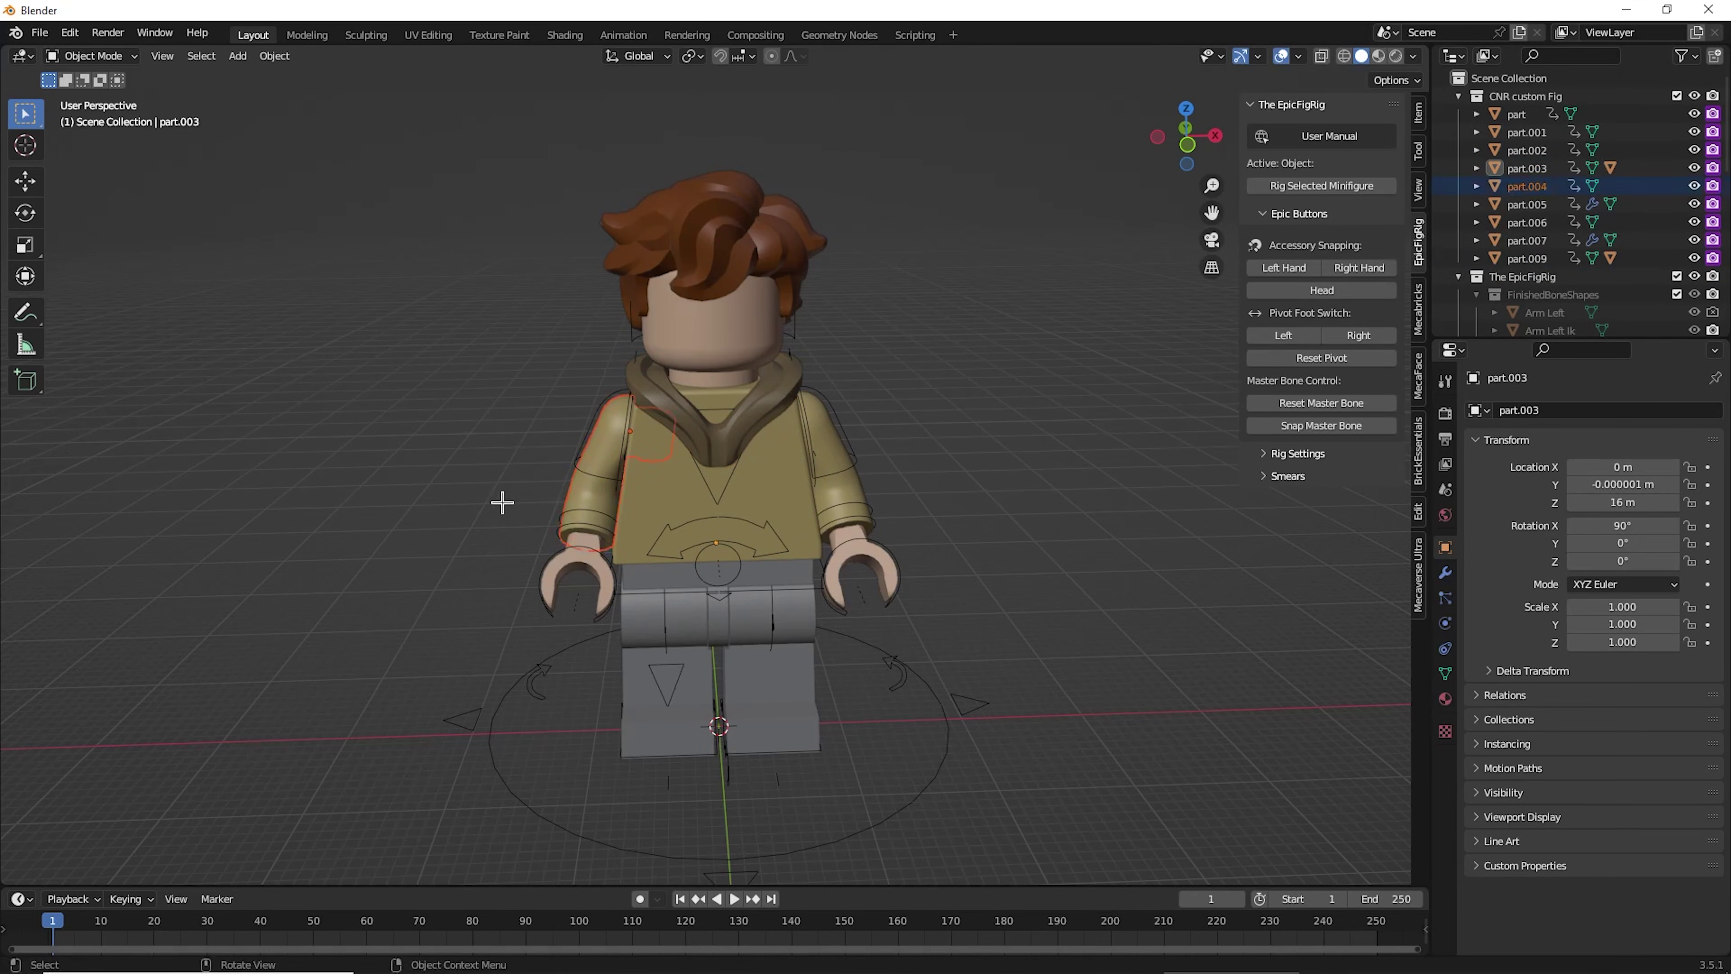
middle_click_drag(502, 499, 894, 516)
middle_click_drag(1011, 525, 919, 529)
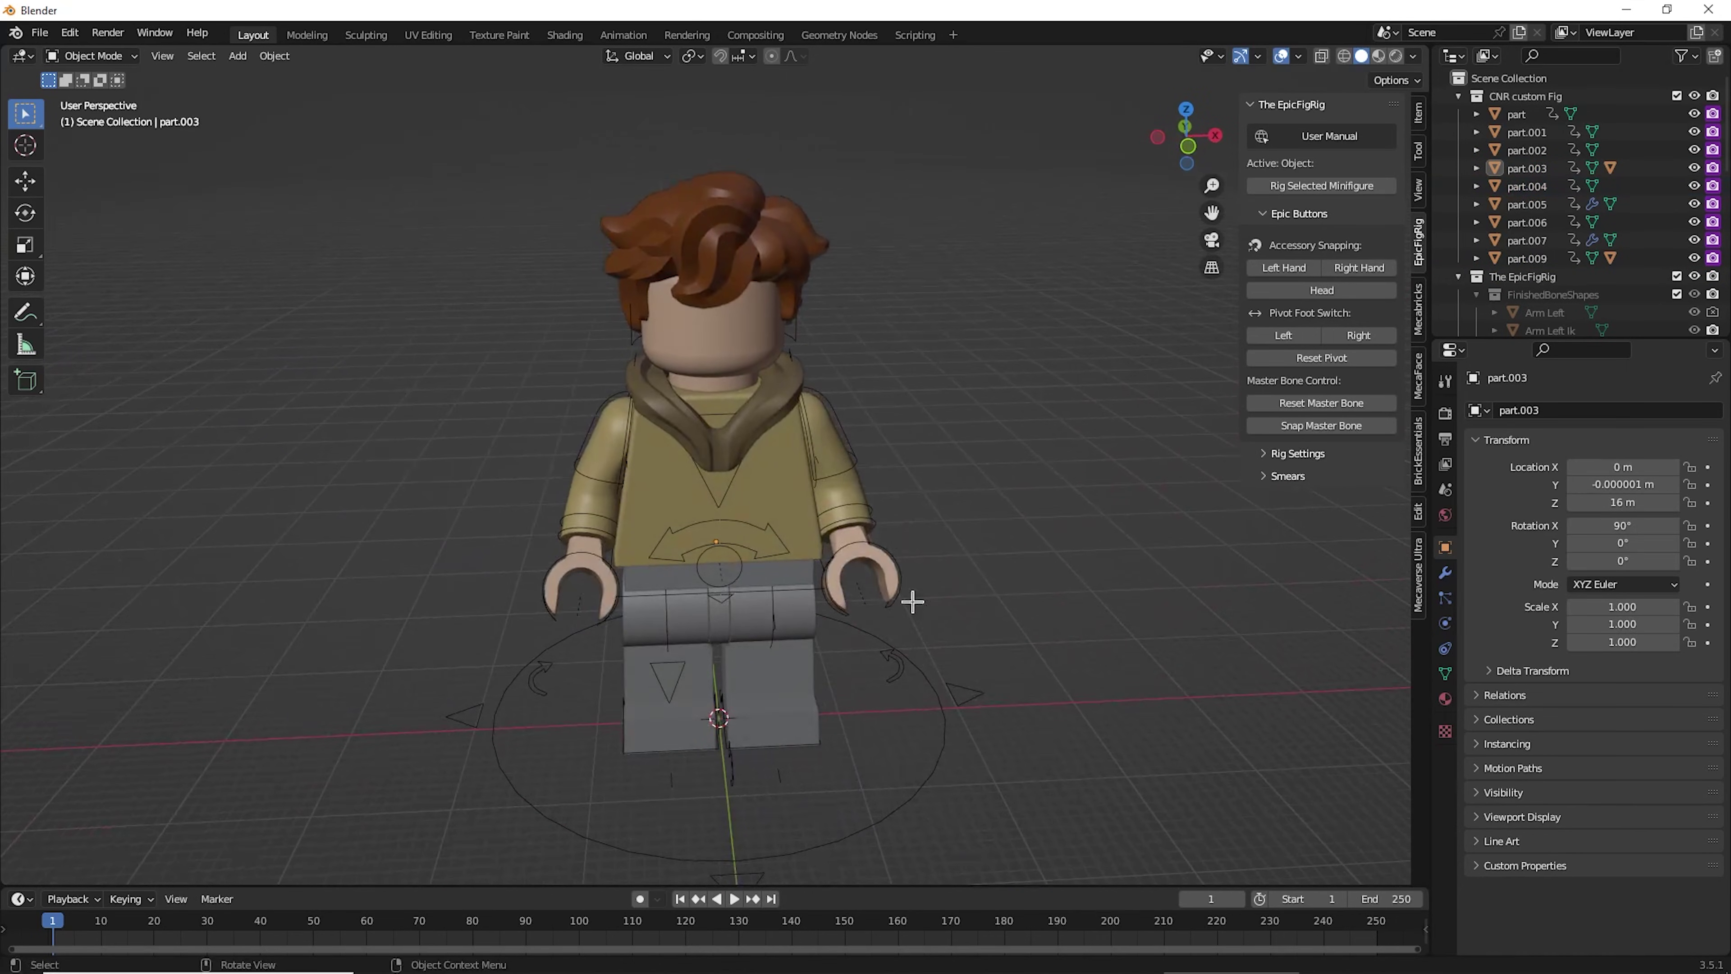
left_click(915, 663)
left_click(92, 56)
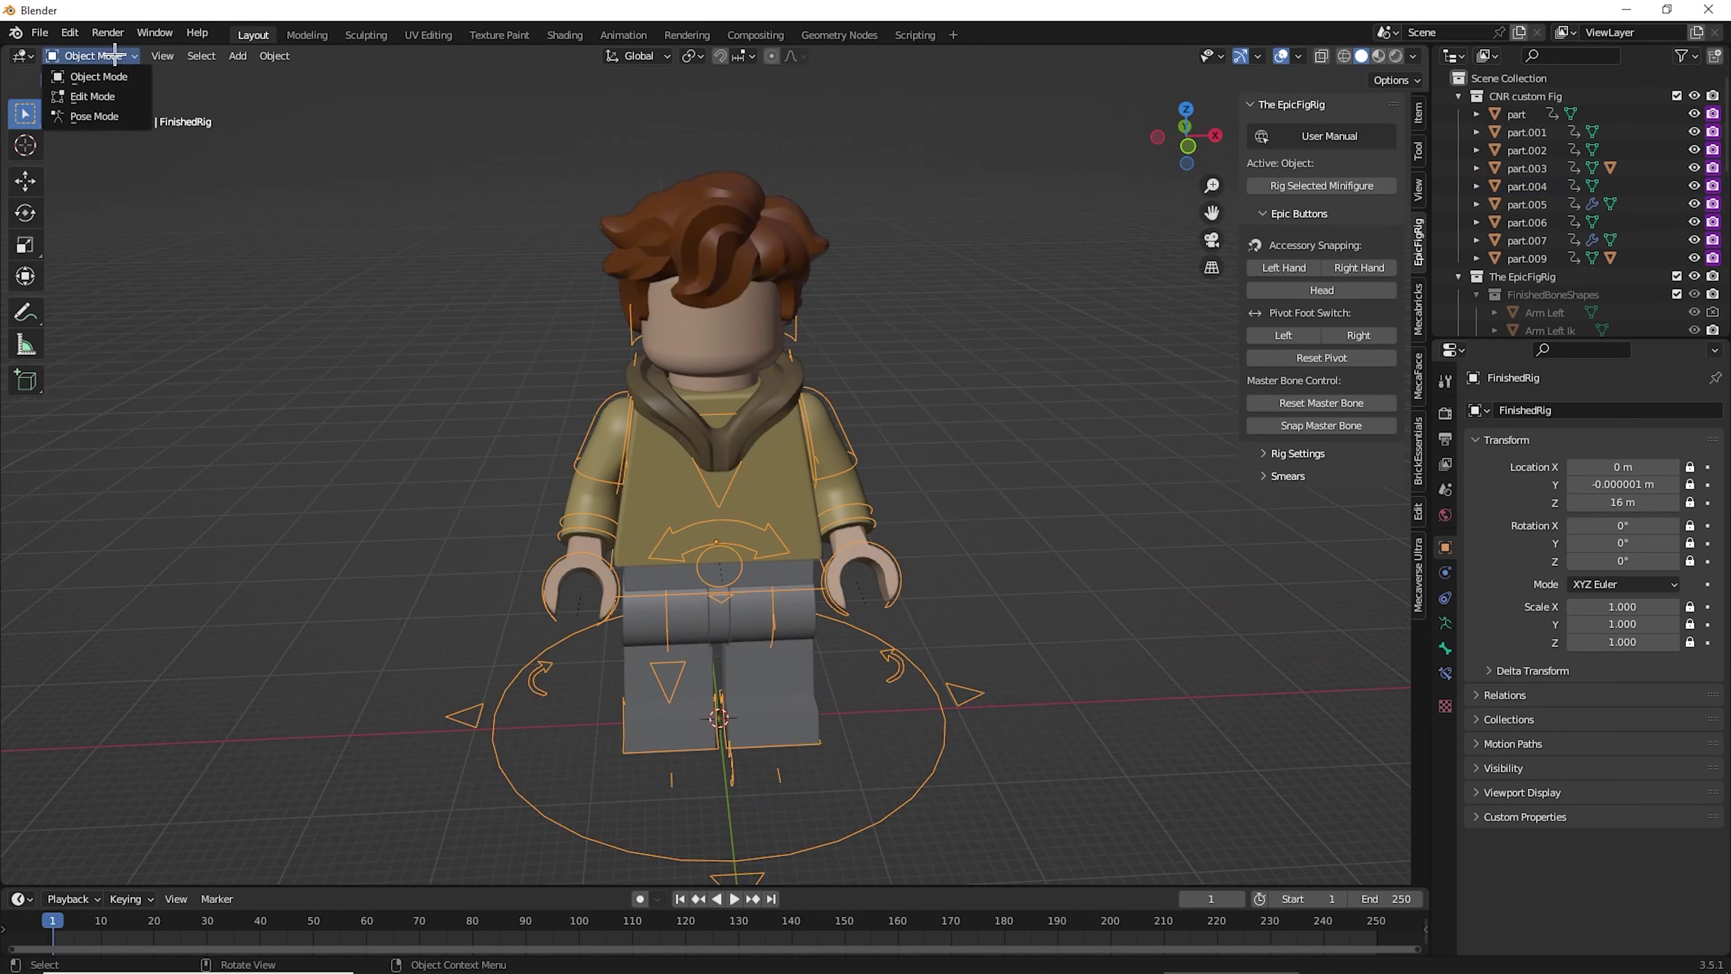
left_click(108, 114)
left_click(734, 478)
key("r")
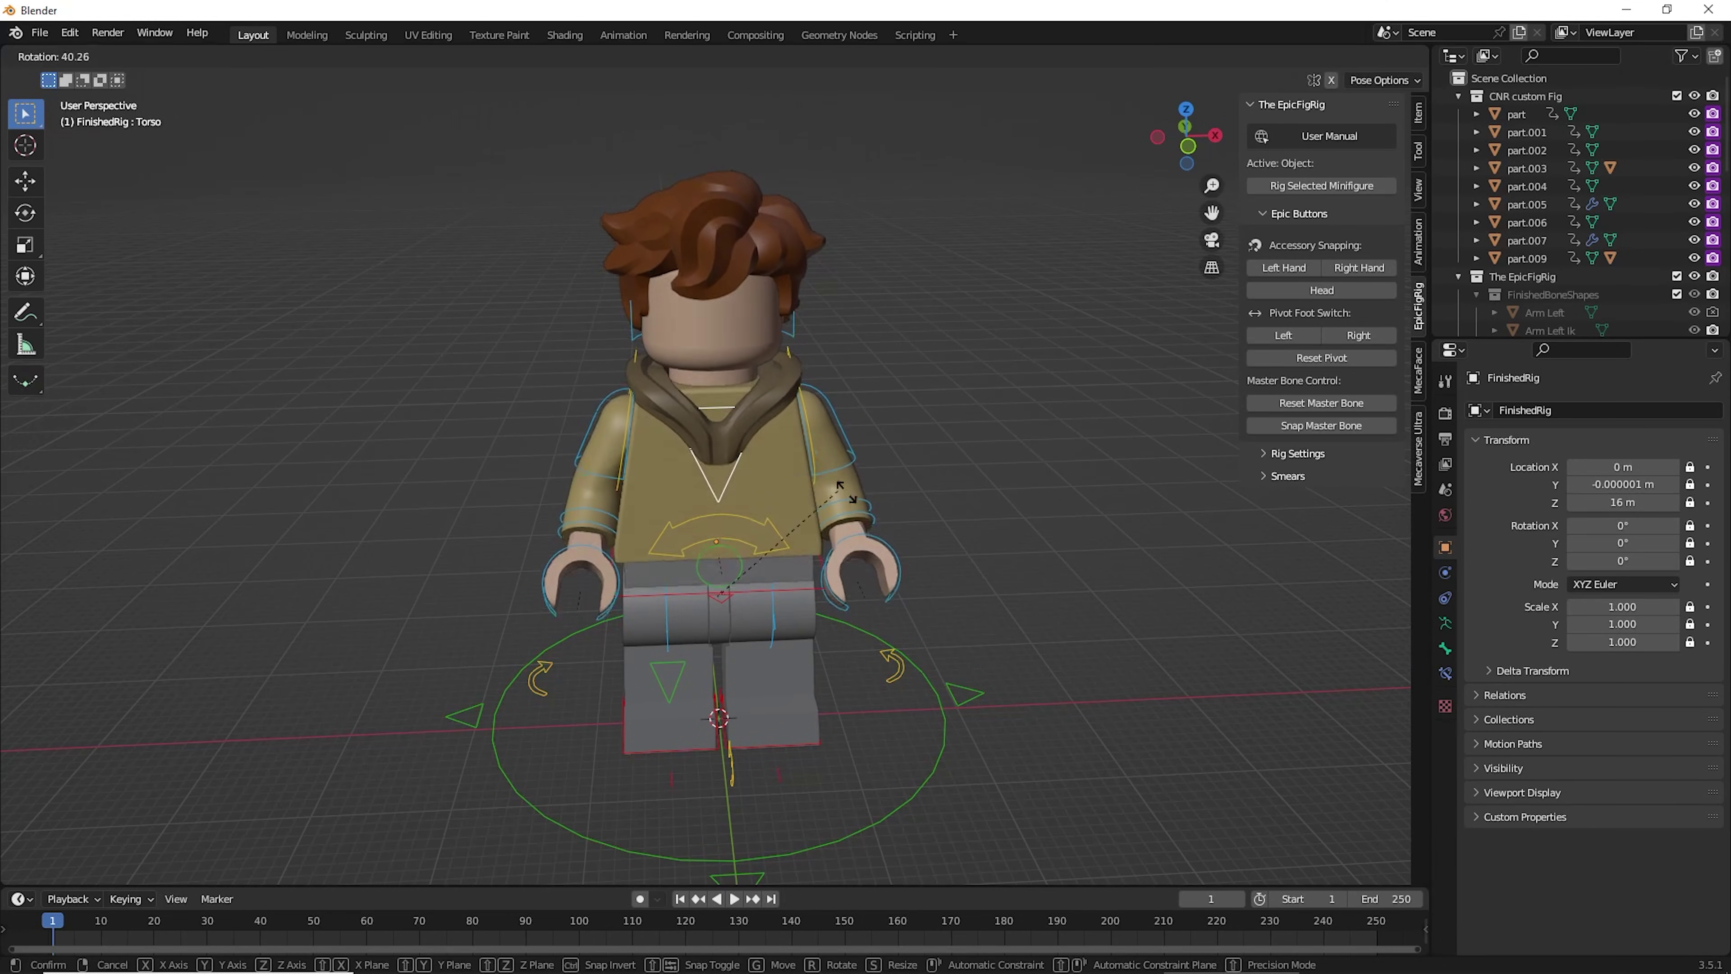
left_click(807, 521)
middle_click_drag(808, 521, 954, 532)
key("r")
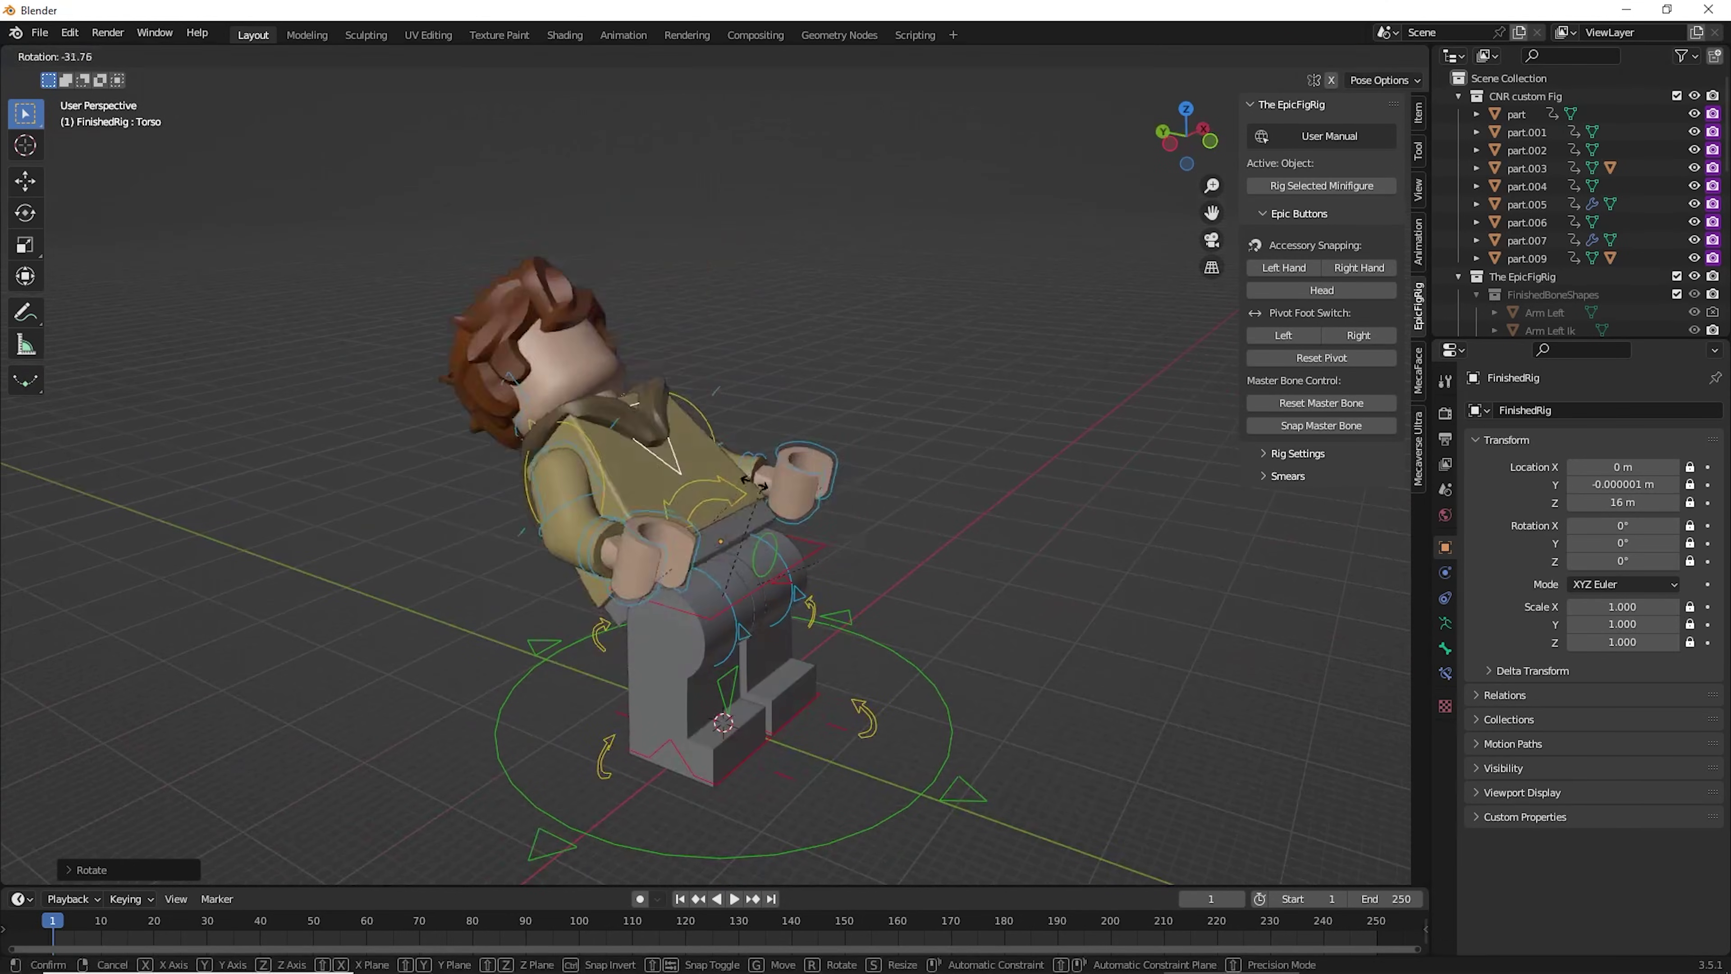
key("Escape")
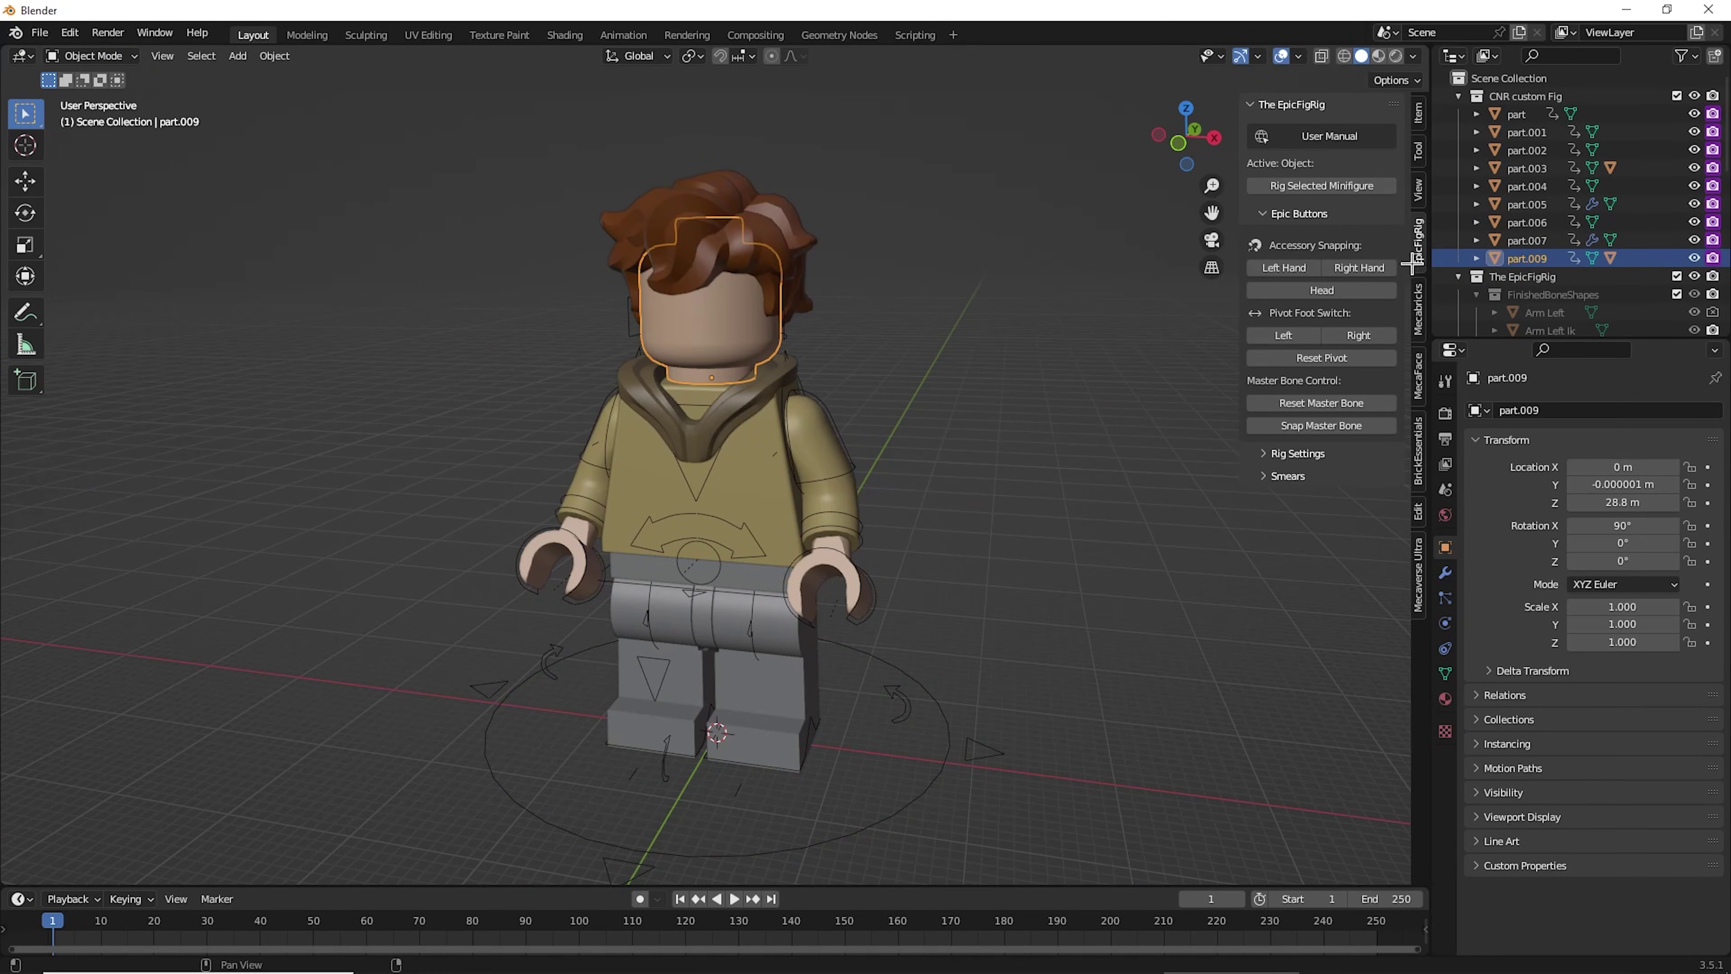
- Try to add a MecaFace face rig to the selected head piece
left_click(1418, 313)
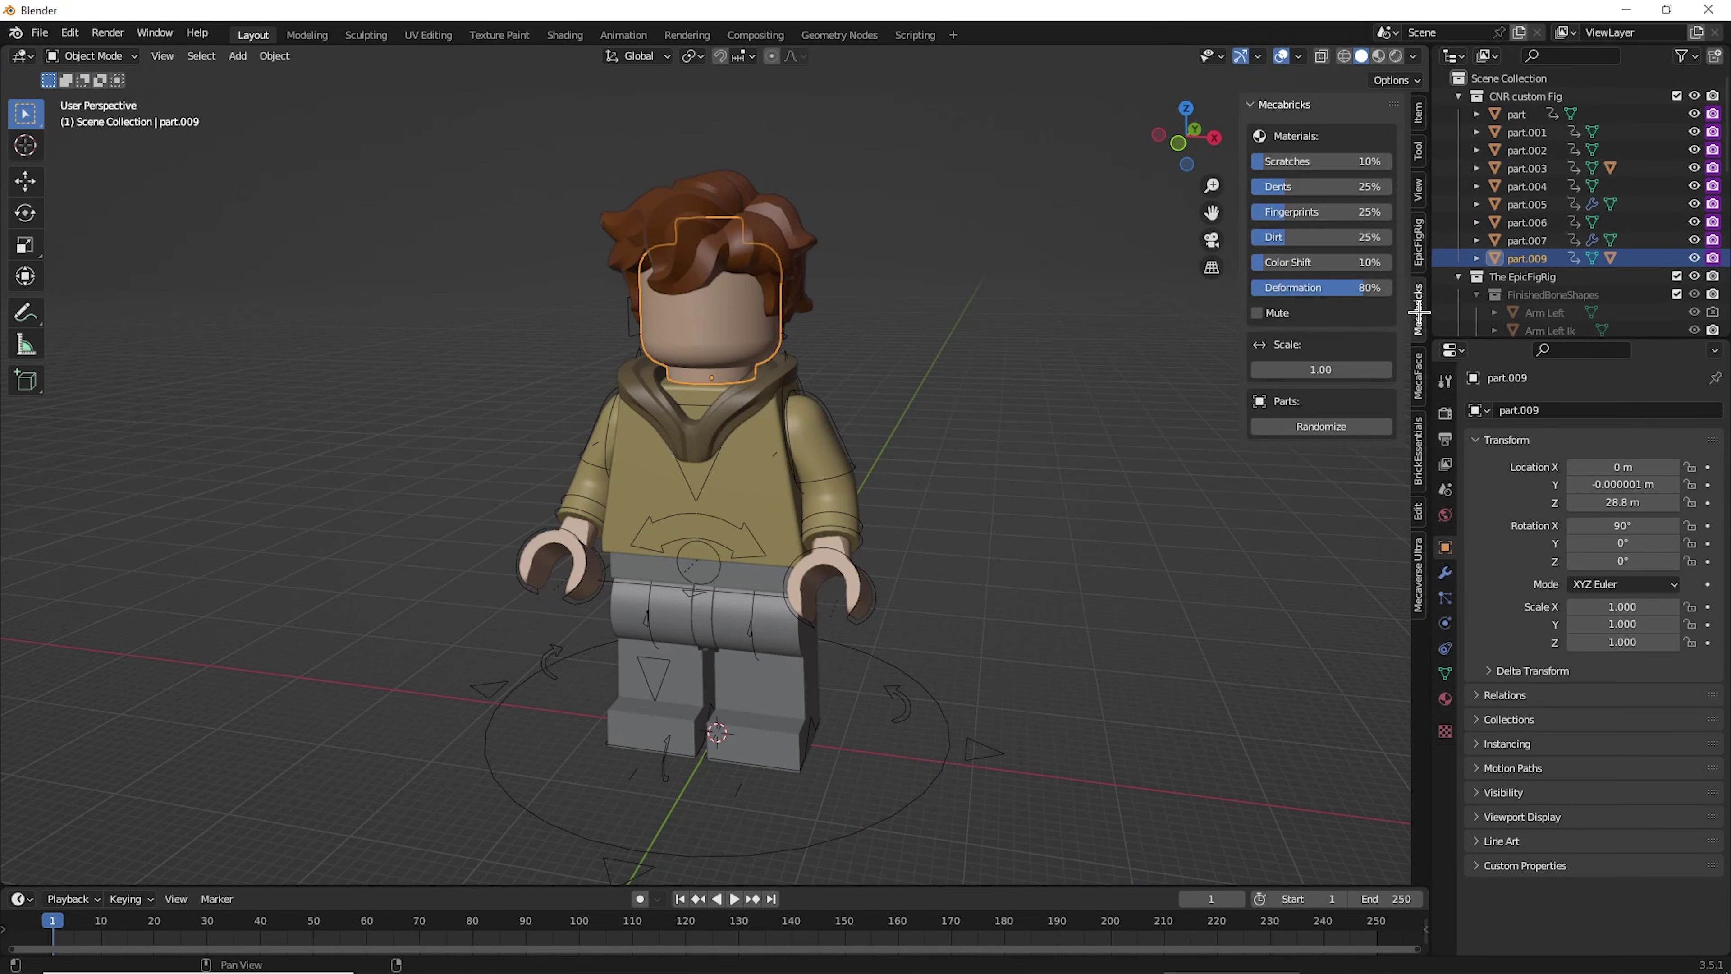
left_click(1420, 367)
left_click(1357, 133)
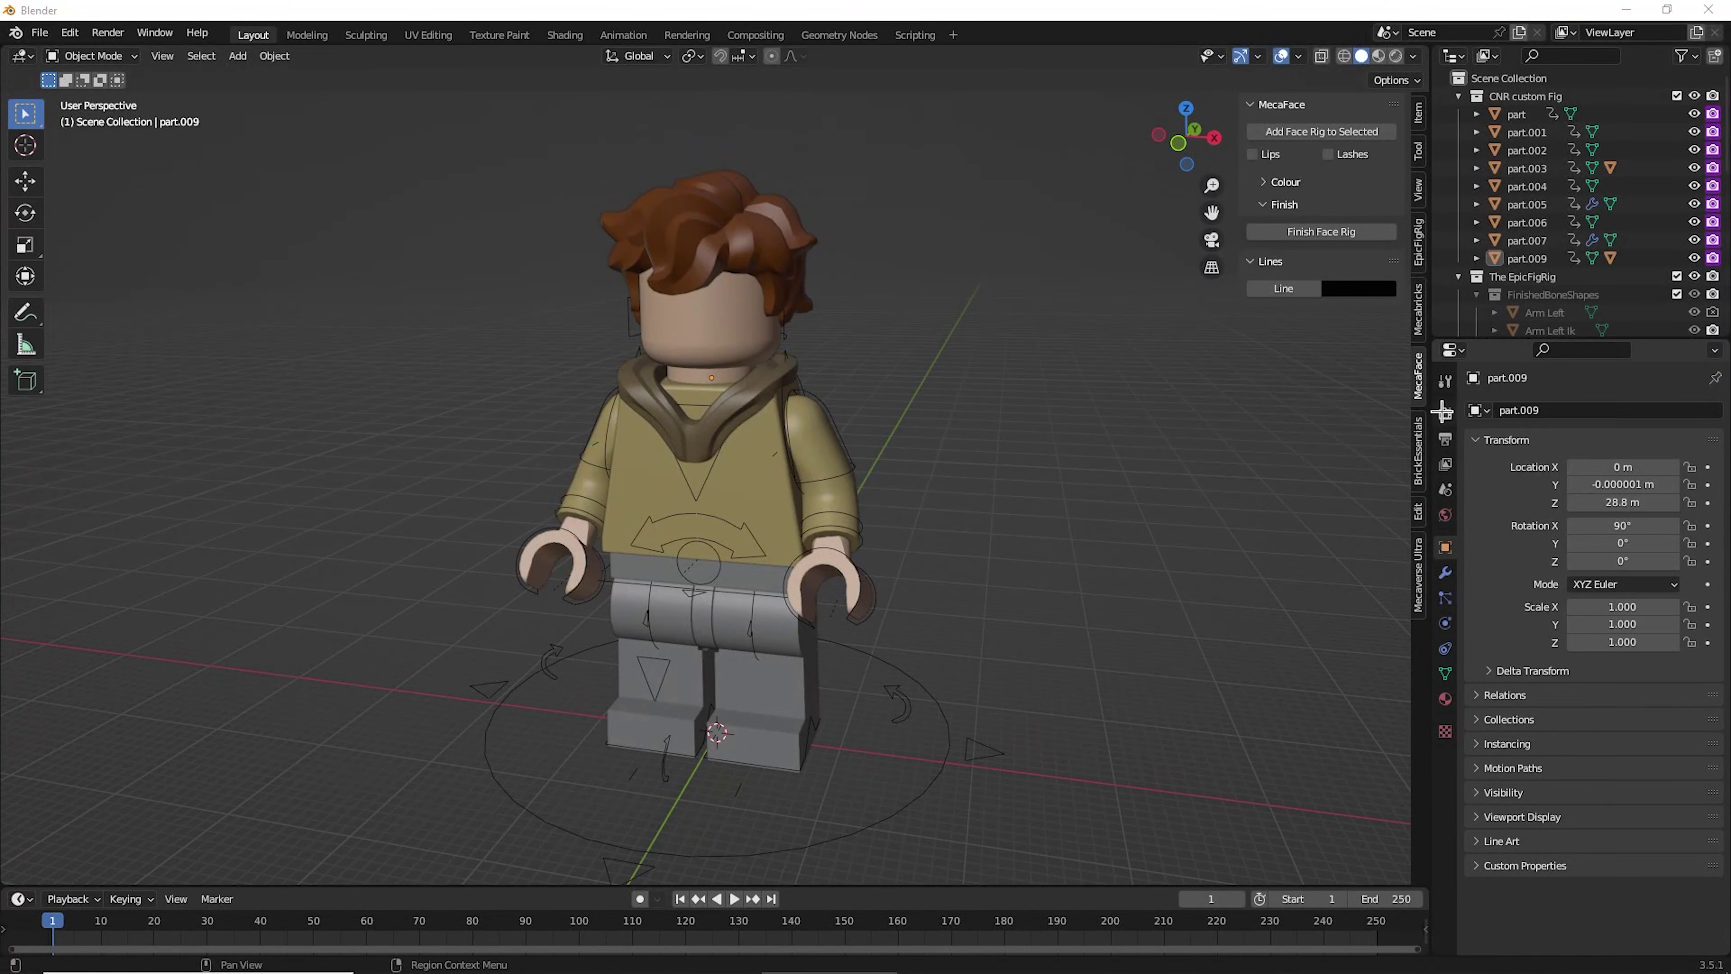
- Set the render engine to Cycles and the render device to GPU Compute
left_click(1444, 412)
left_click(1622, 410)
left_click(1600, 470)
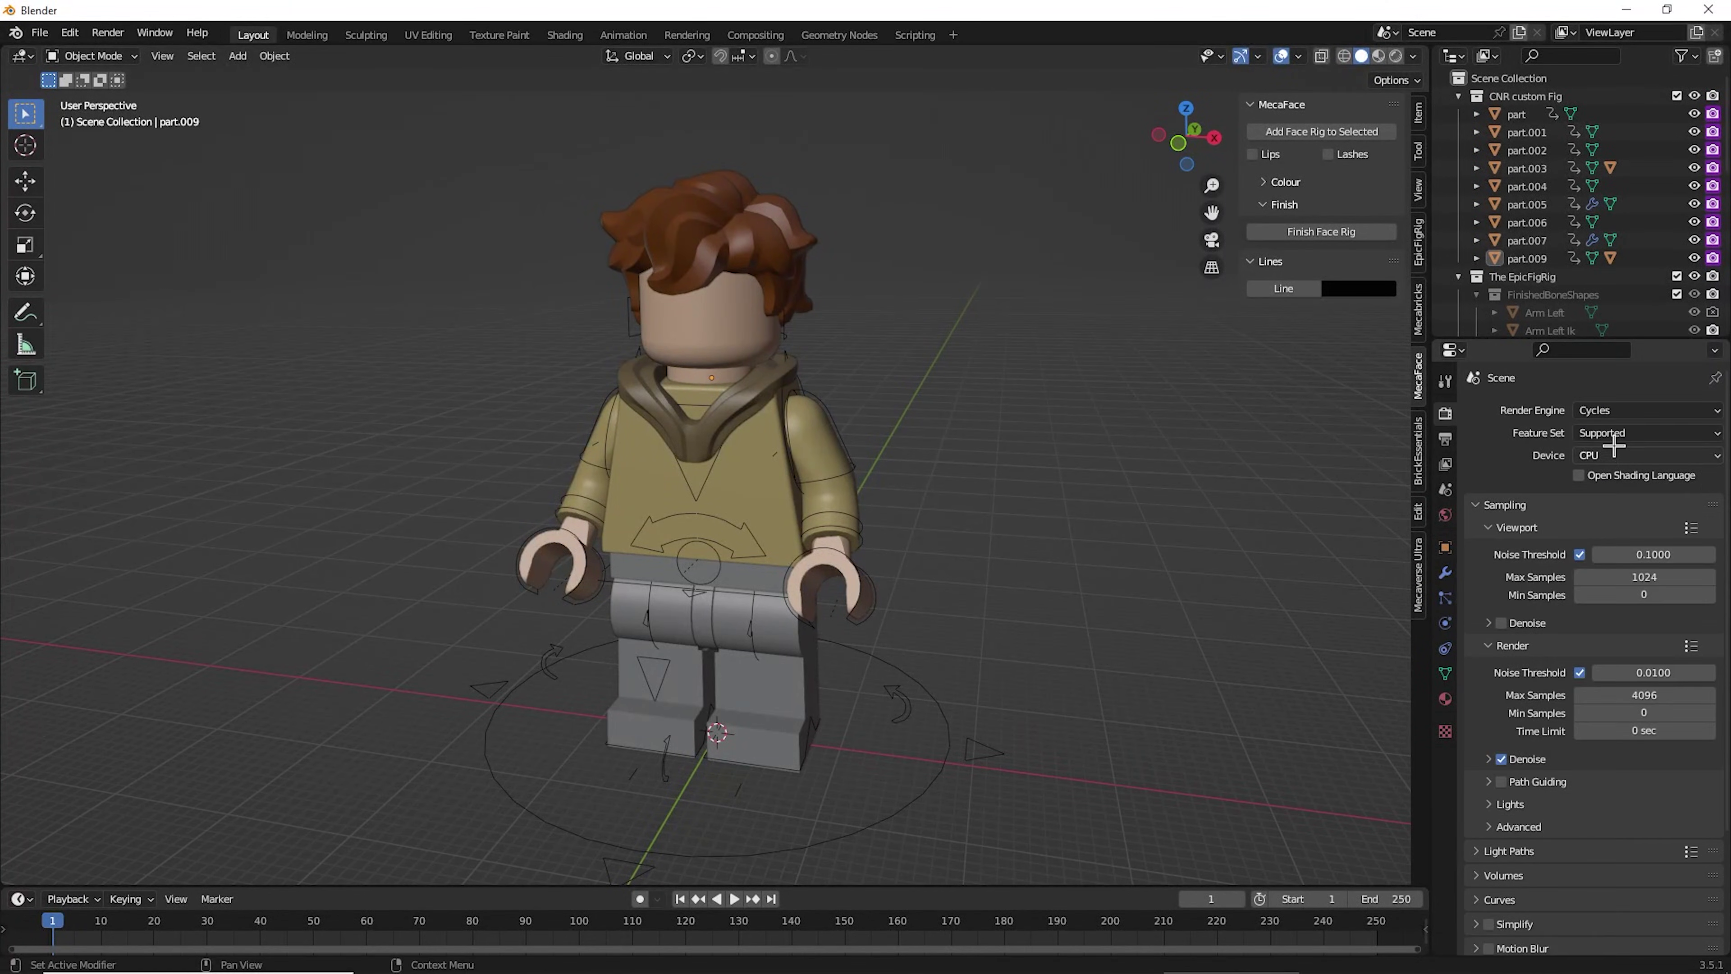
left_click(1612, 455)
left_click(1609, 497)
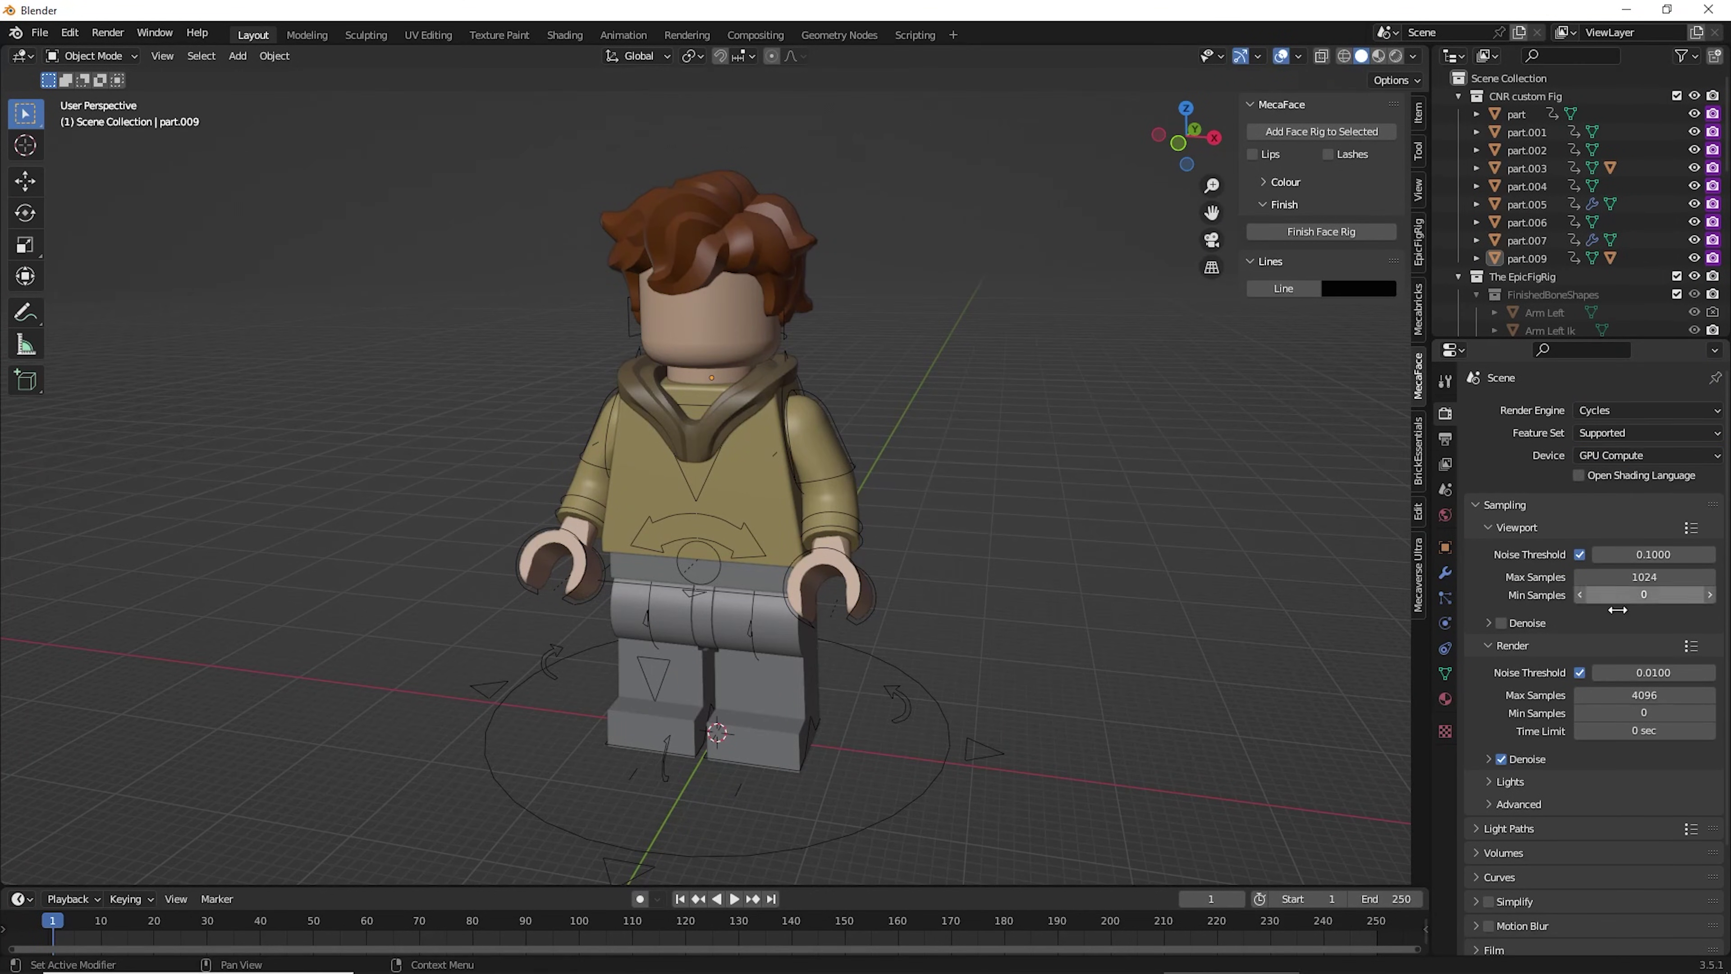
- Set the maximum samples for the final render to 150
left_click(1626, 695)
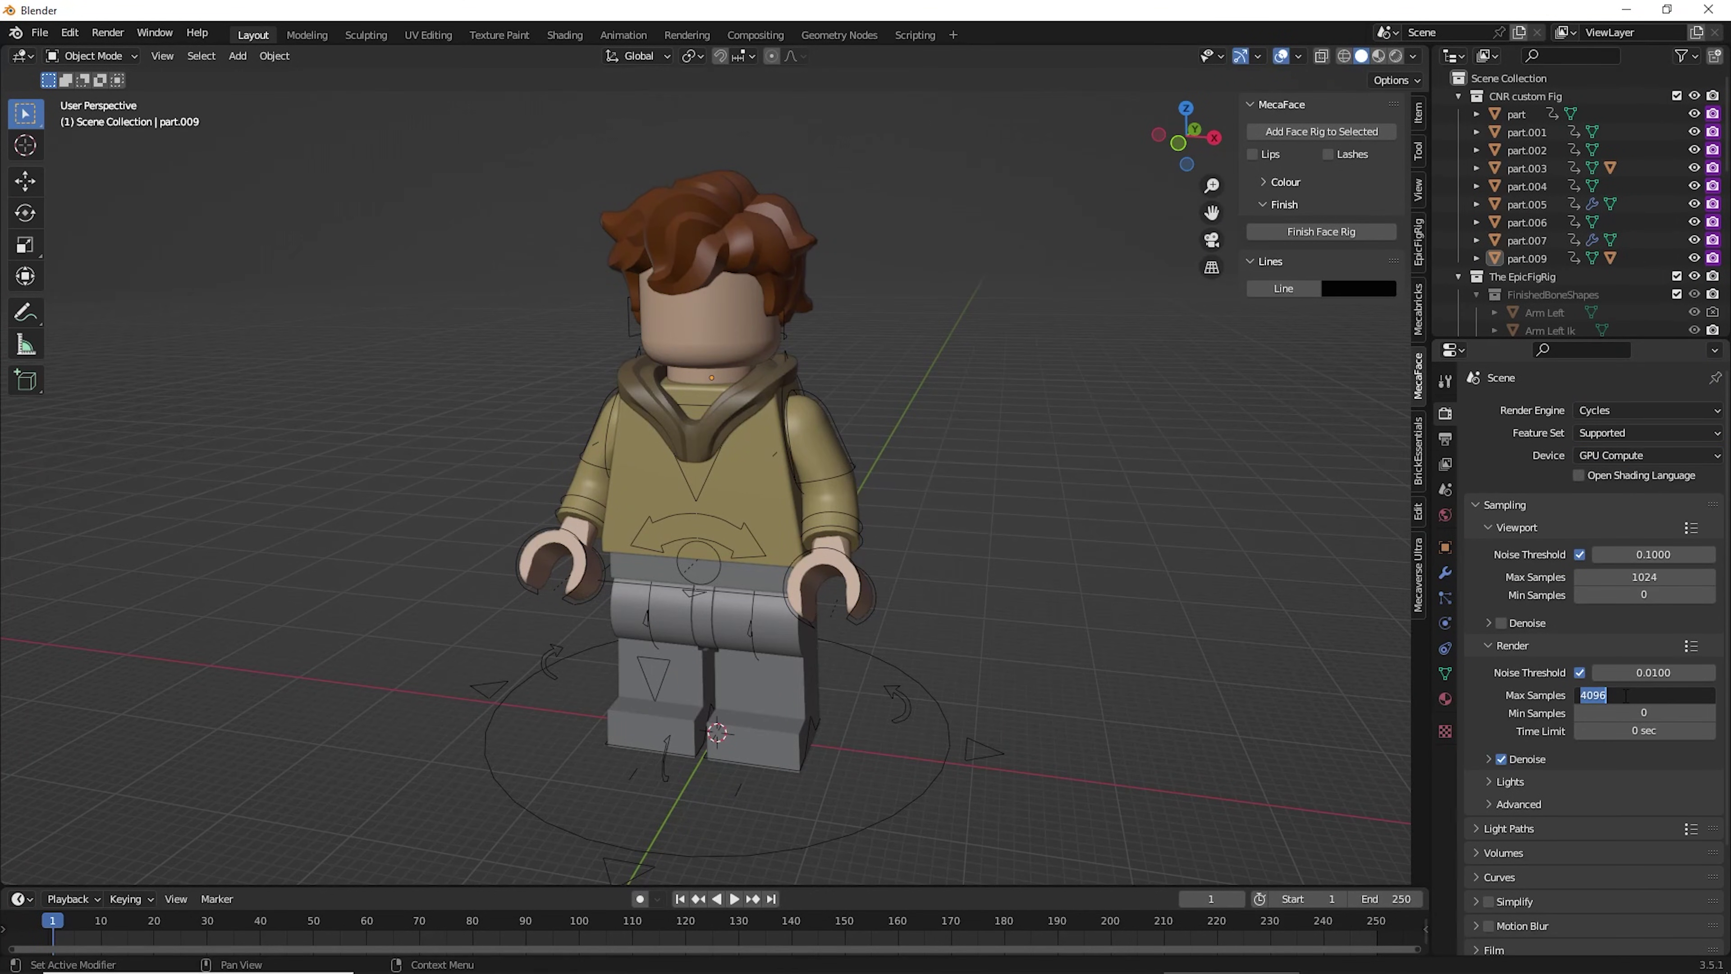
type("150")
key("Return")
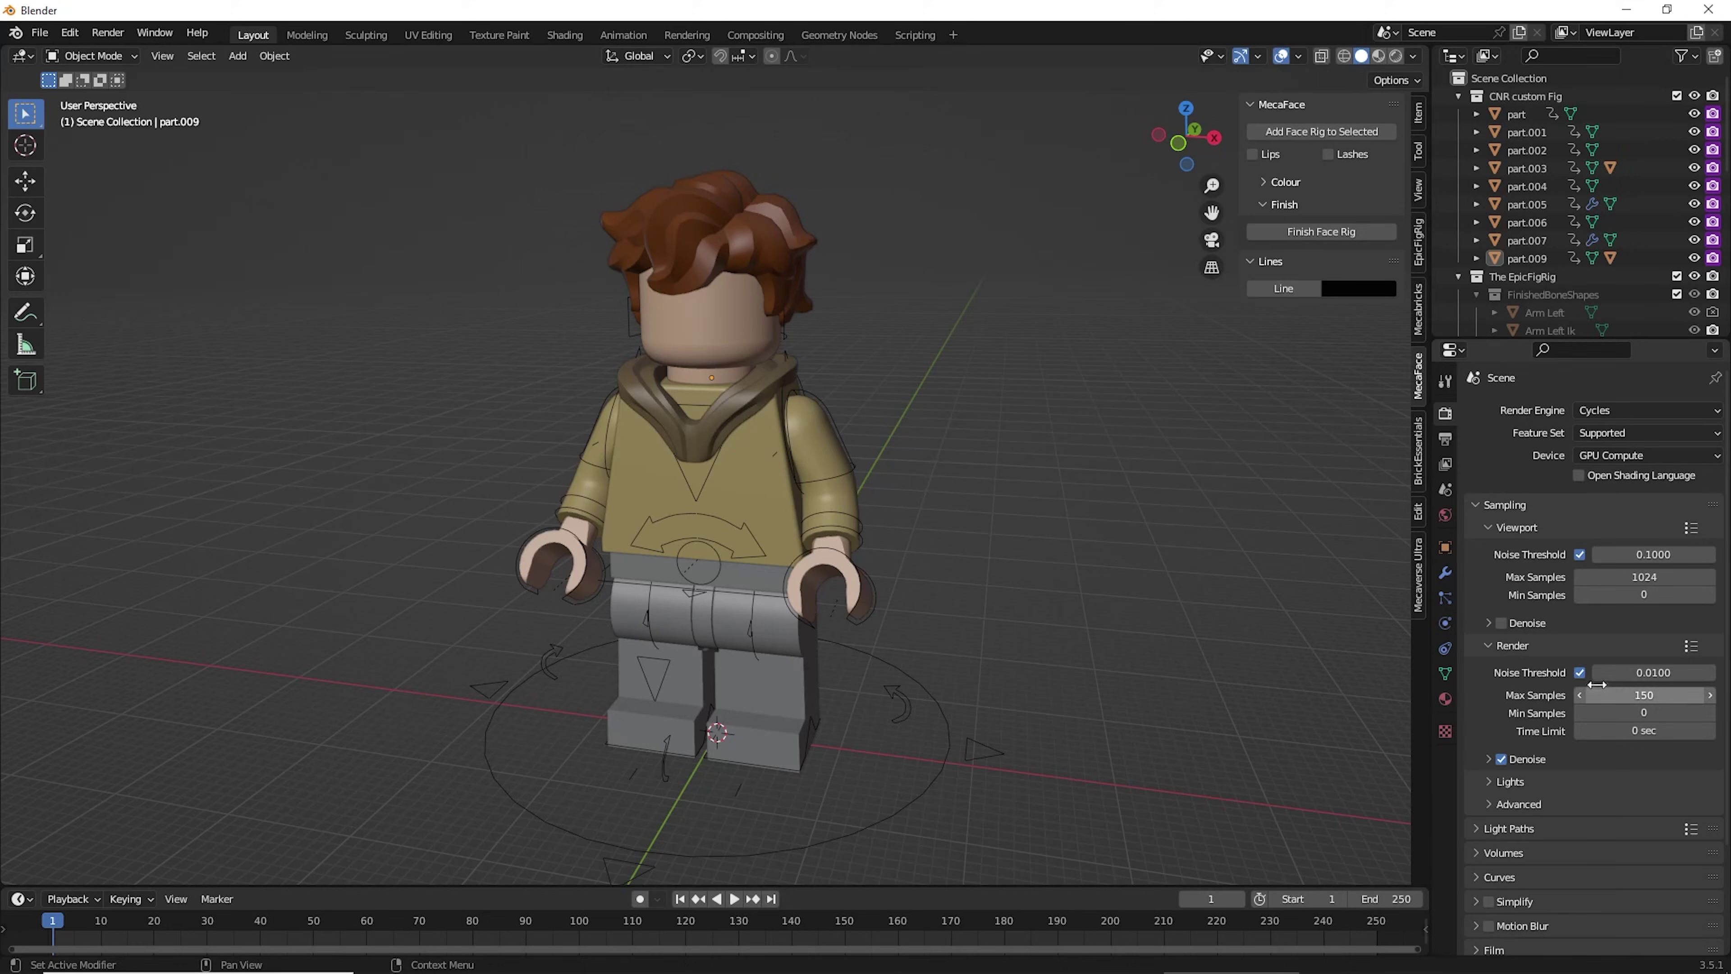
left_click(1488, 646)
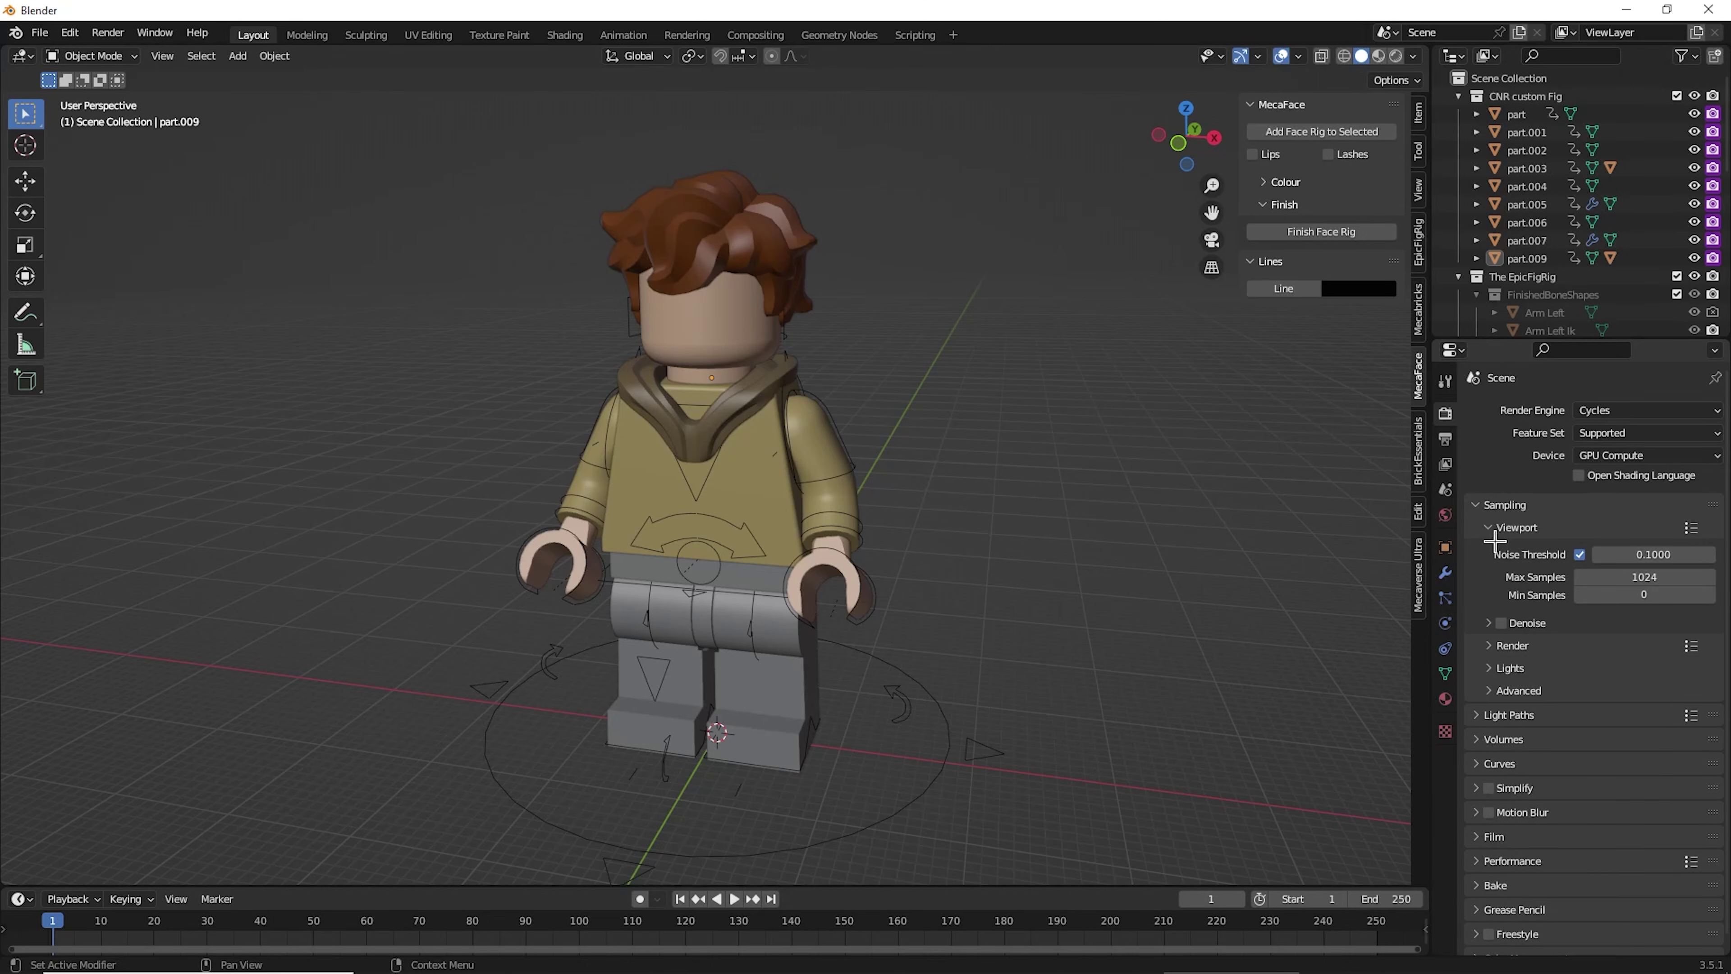
left_click(1489, 646)
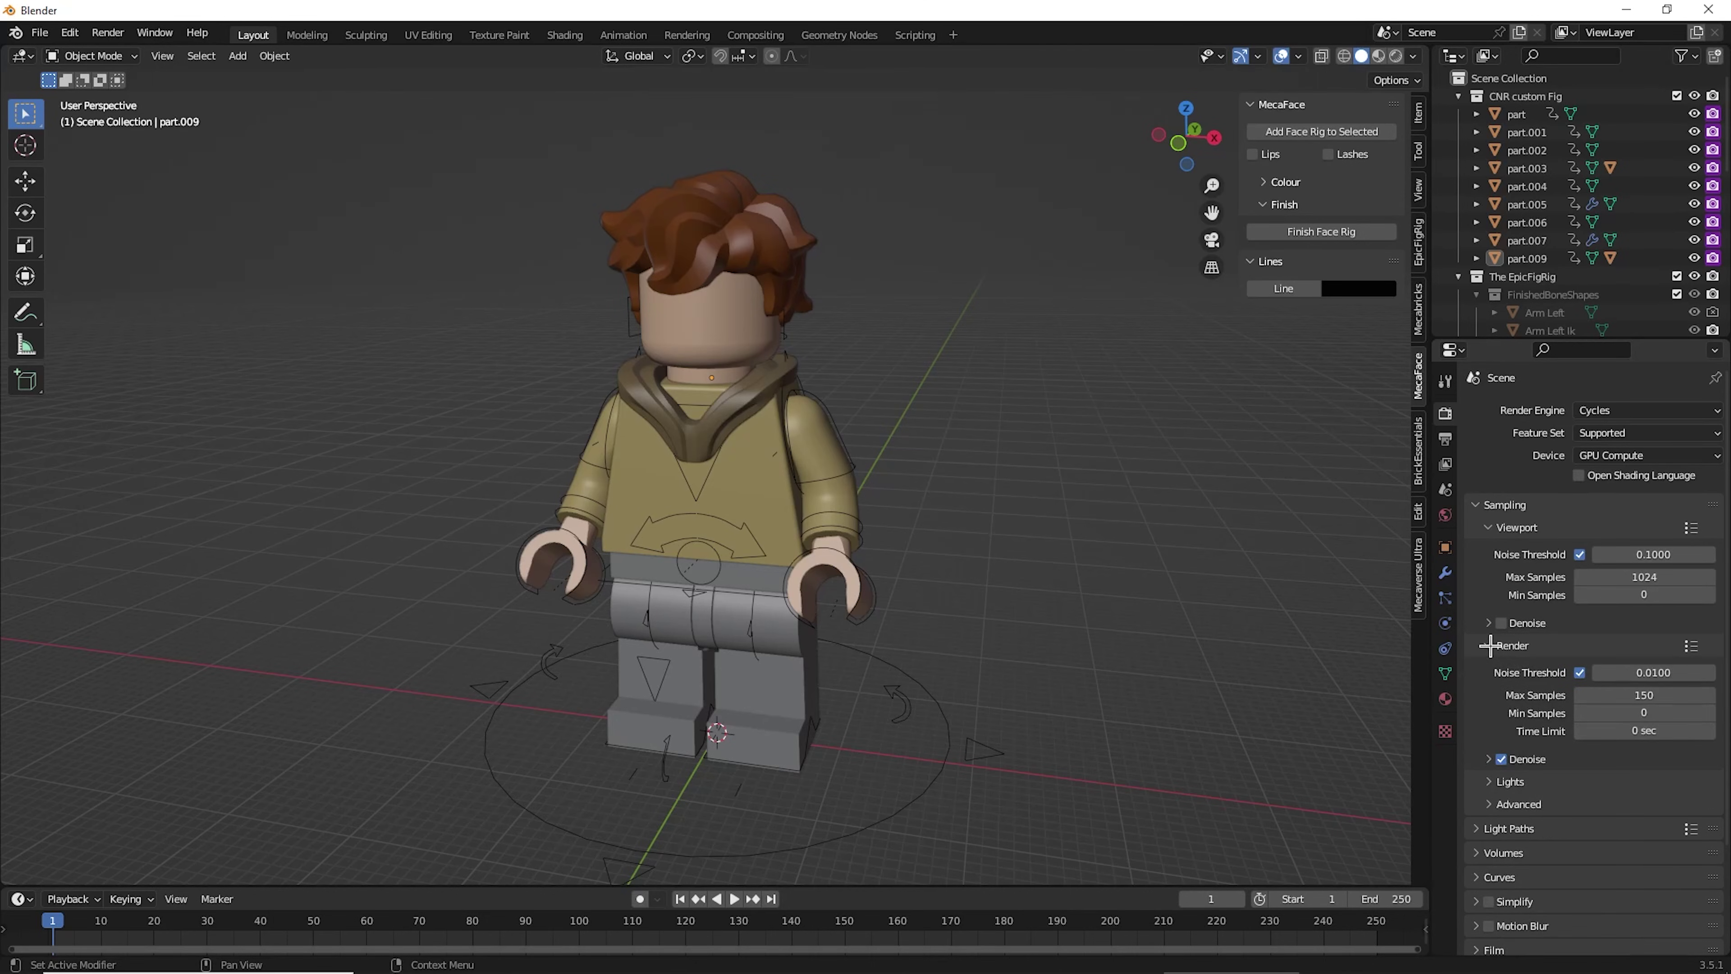
- Choose OpenImageDenoise as the denoiser for the final render
left_click(1488, 758)
left_click(1655, 788)
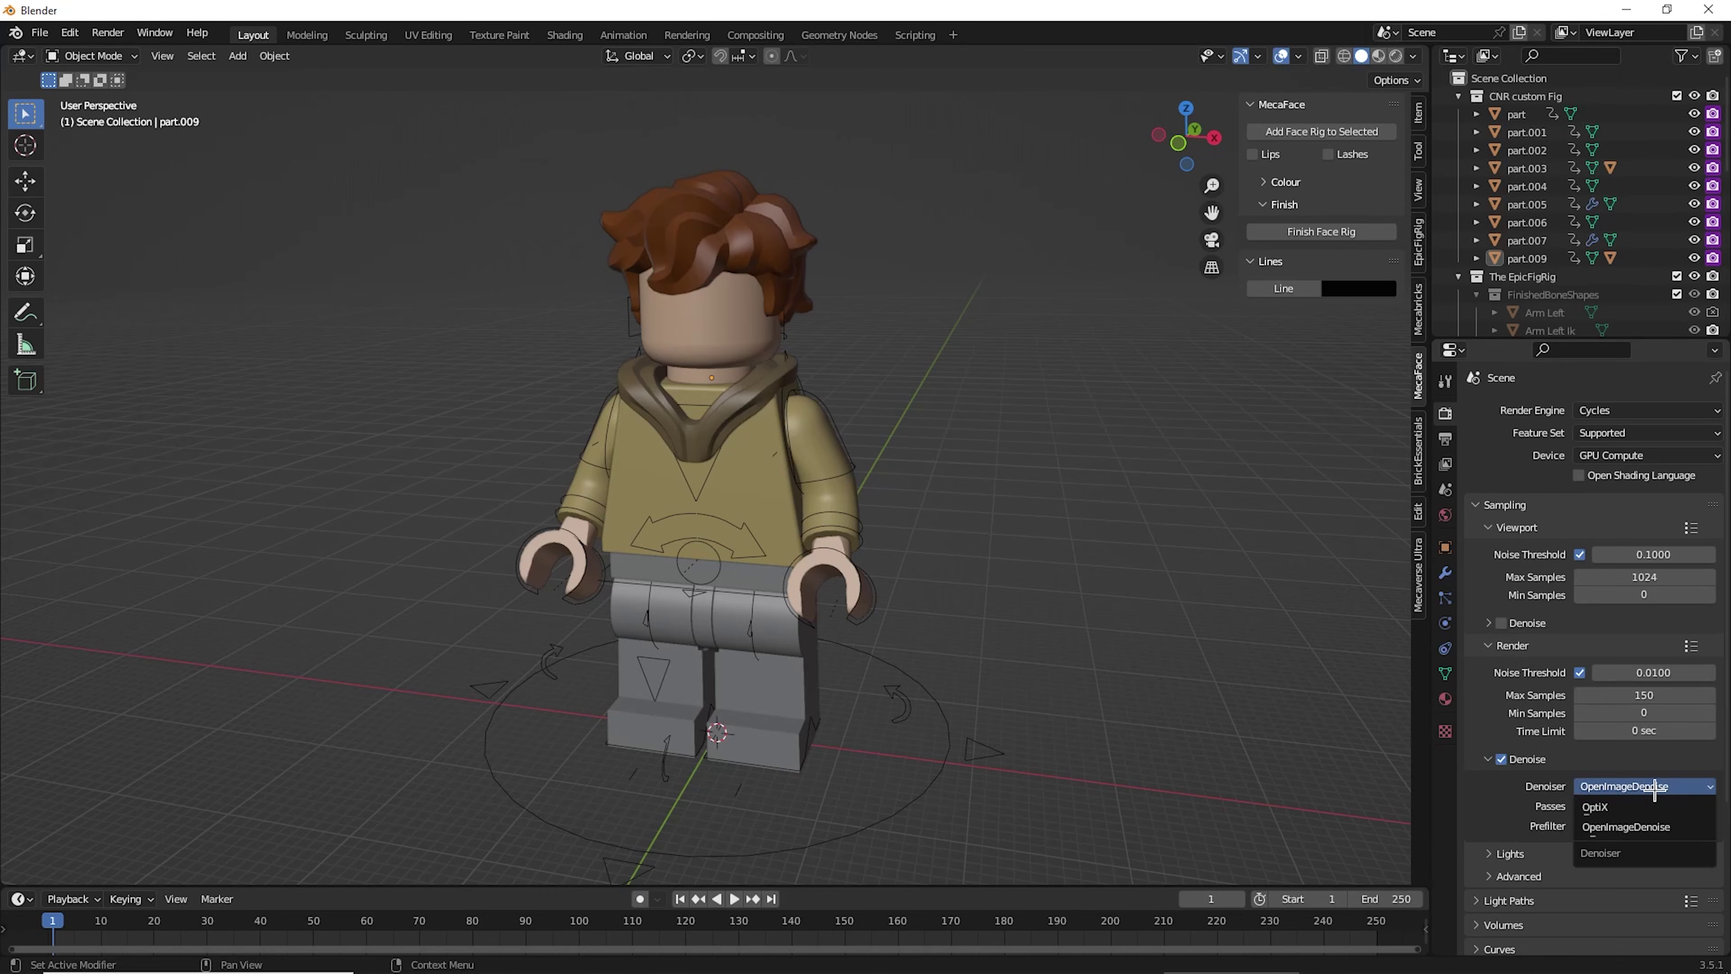
left_click(1639, 826)
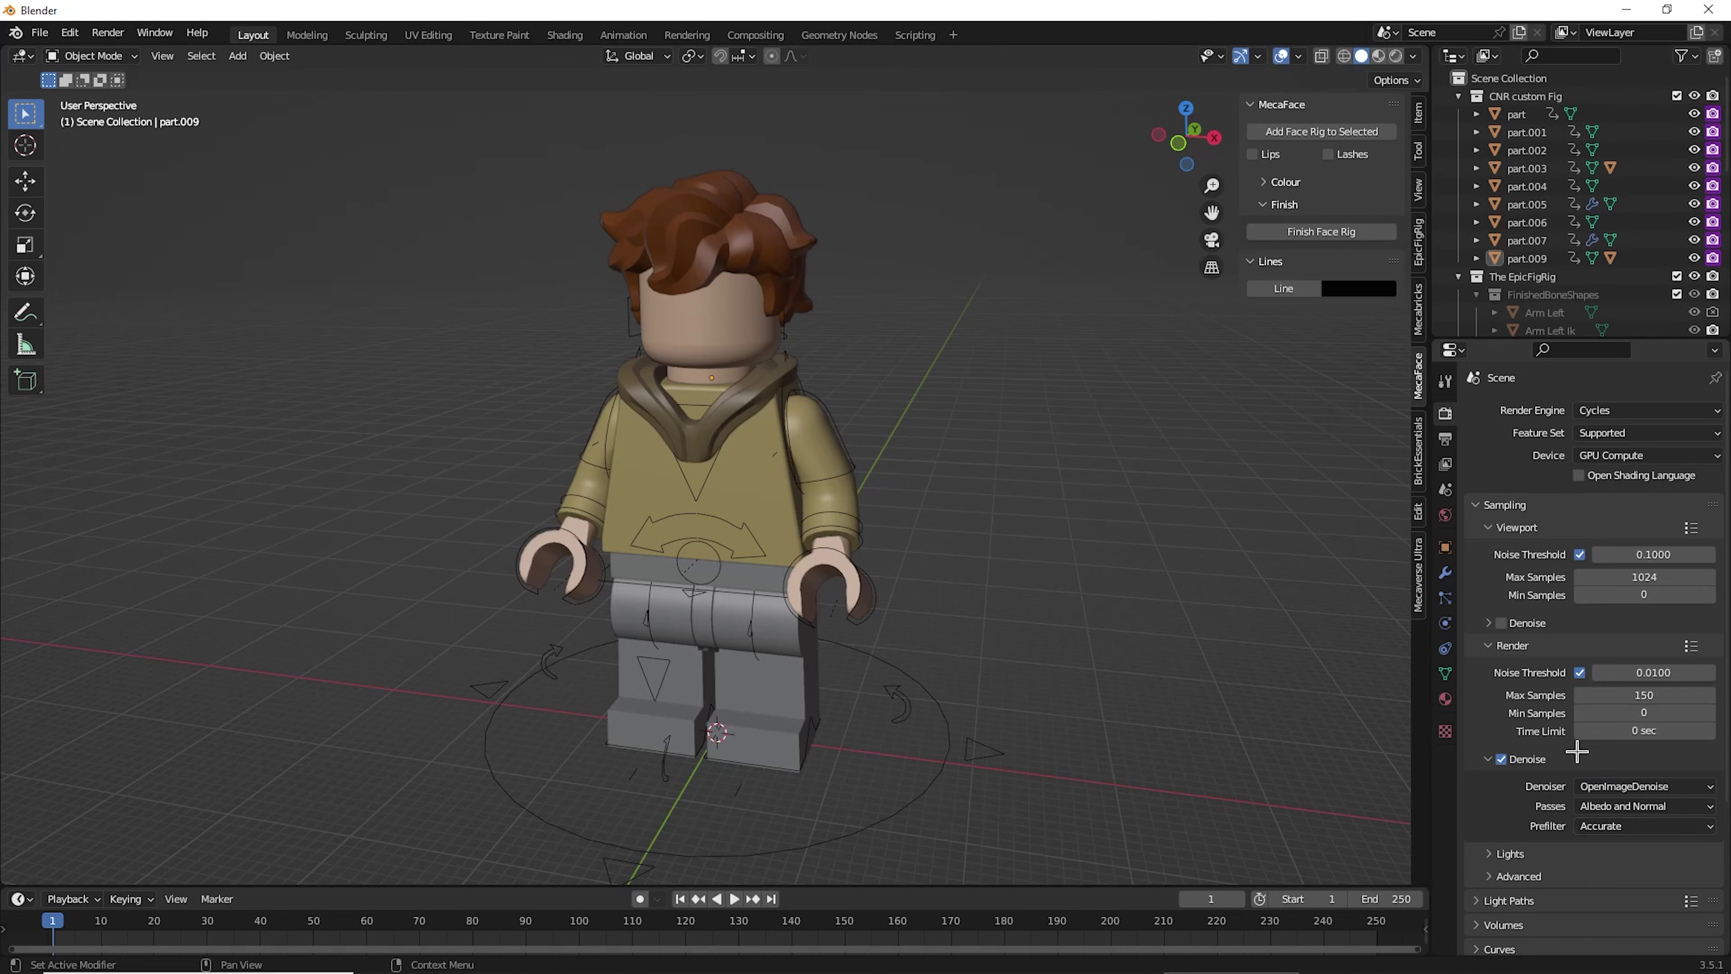
- Set the render output to OpenEXR MultiLayer with Float (Half) color depth and the DWAA (lossy) codec
left_click(1445, 438)
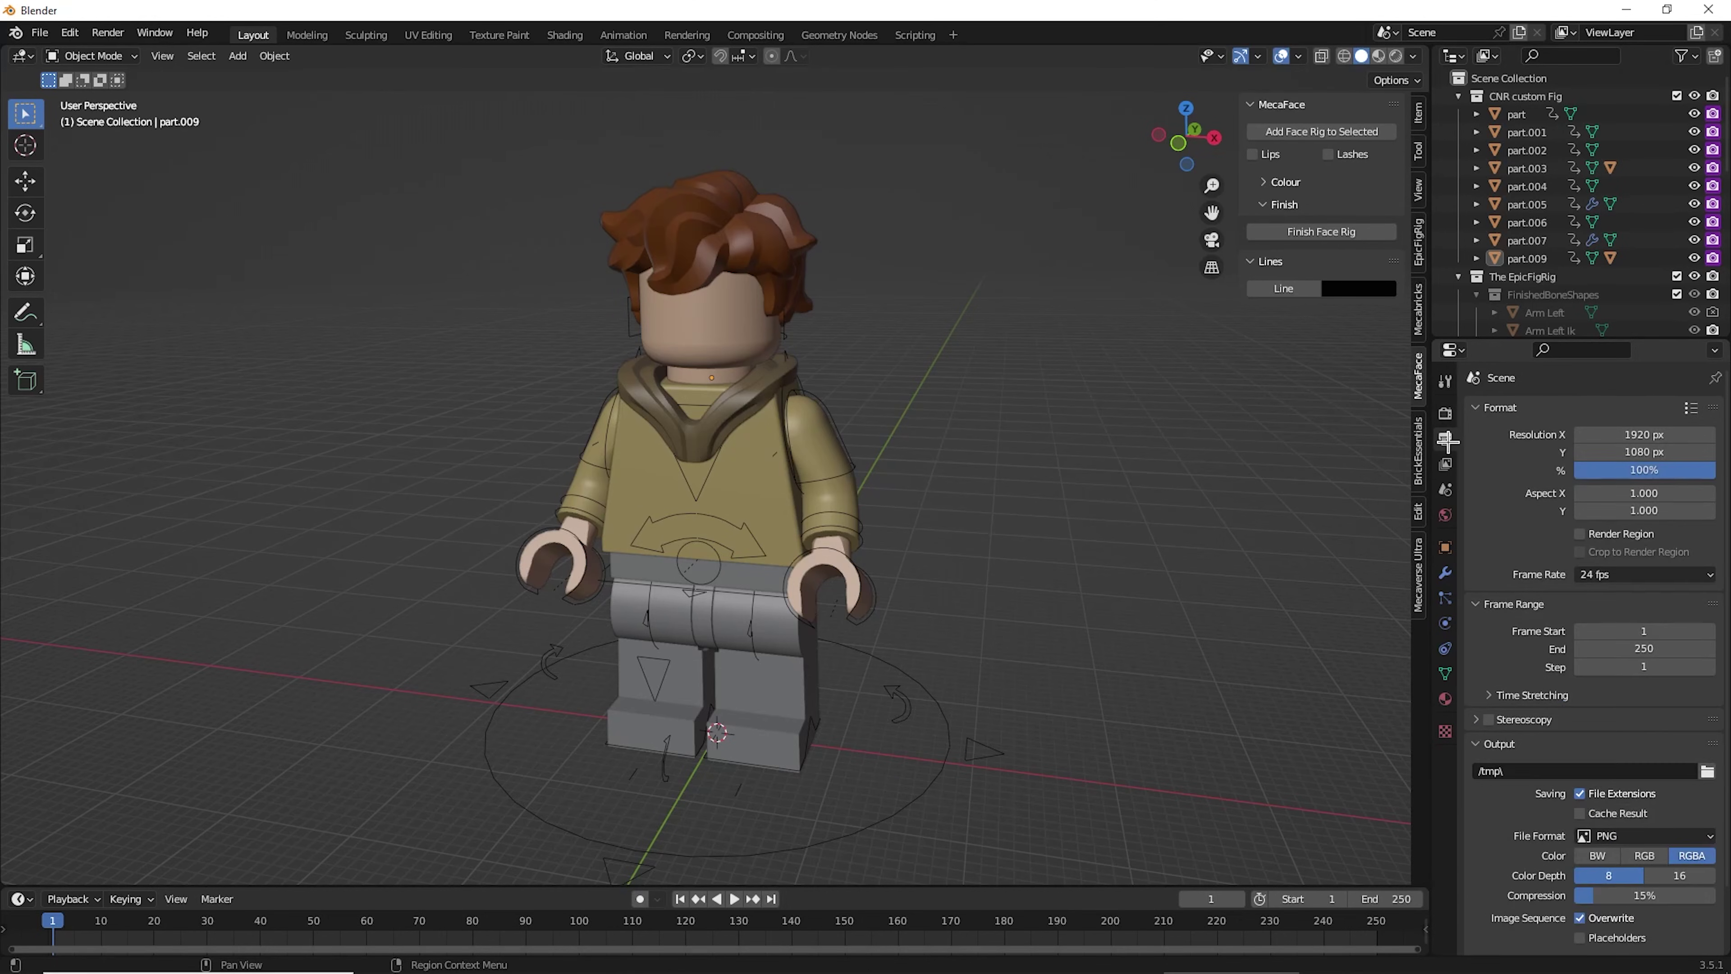
left_click(1611, 572)
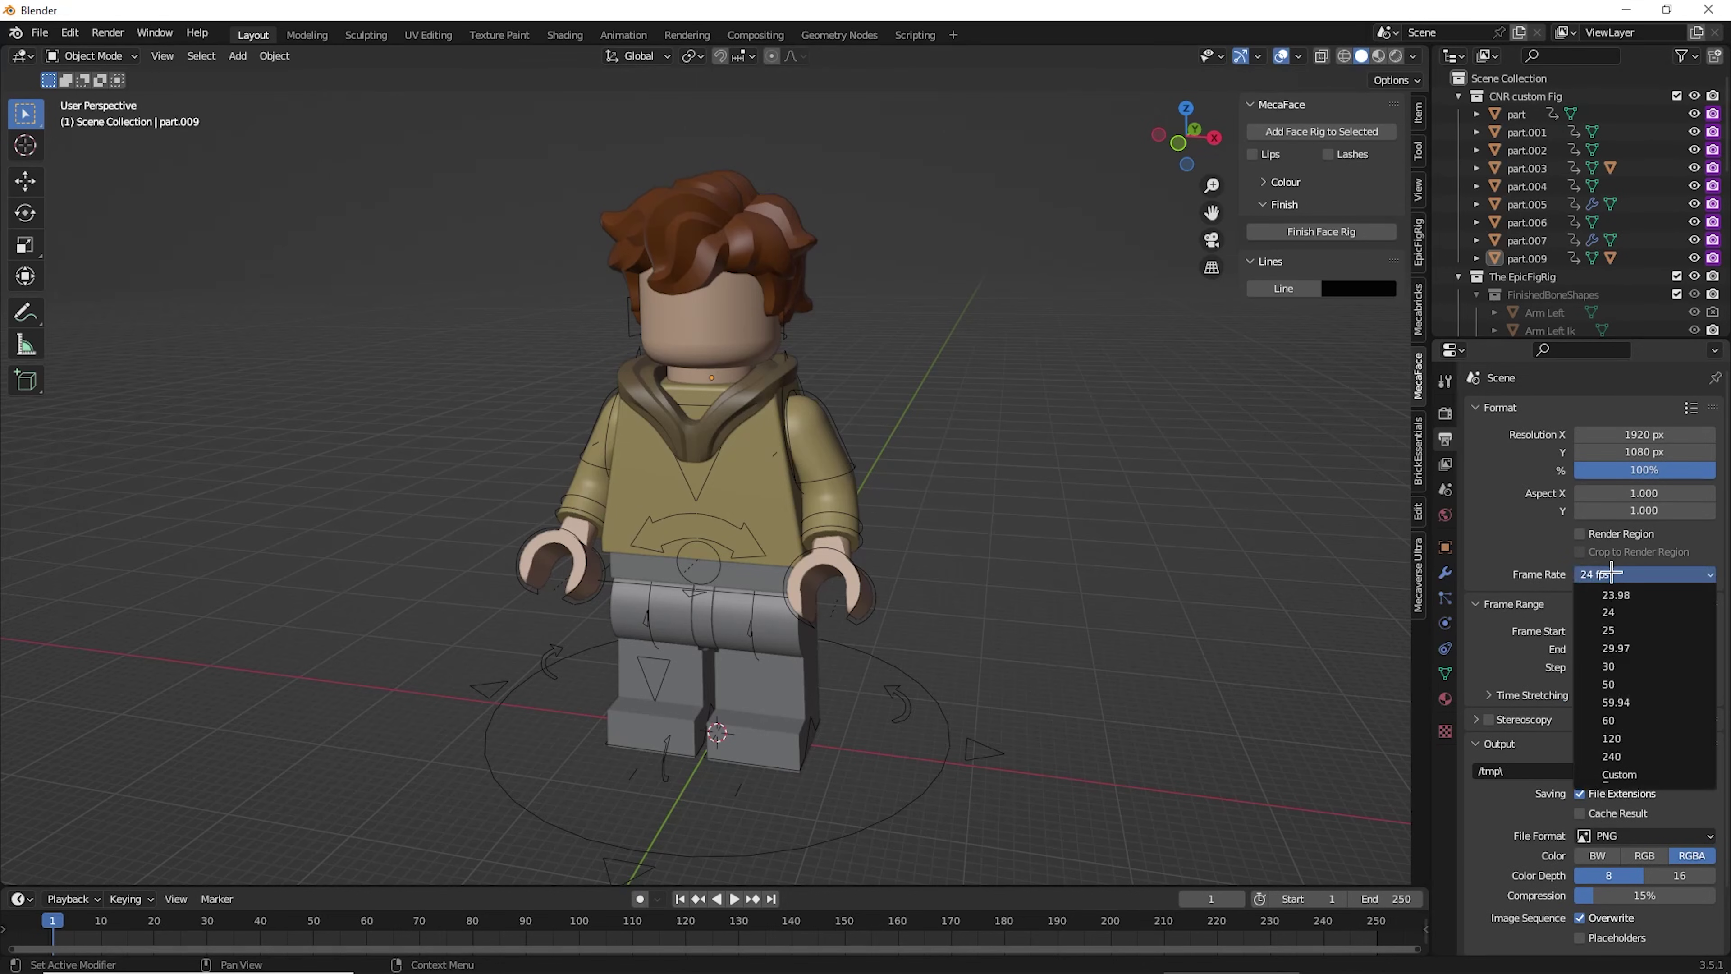
left_click(1611, 573)
scroll(1608, 583, "down", 3)
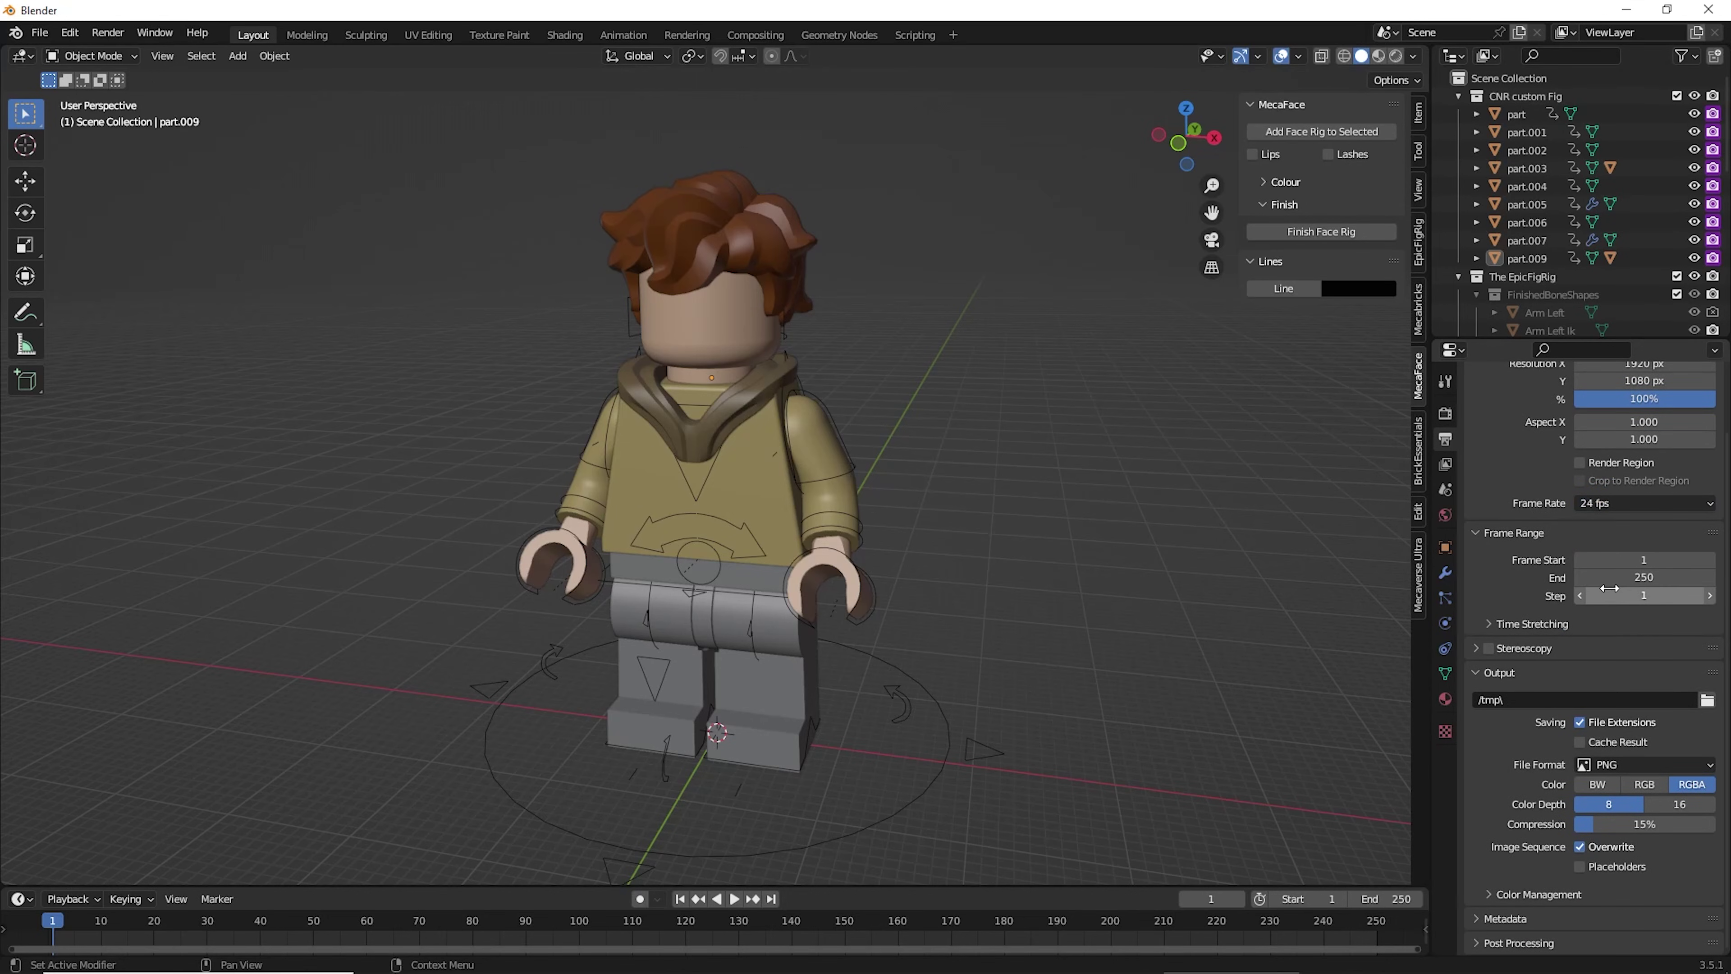
left_click(1616, 765)
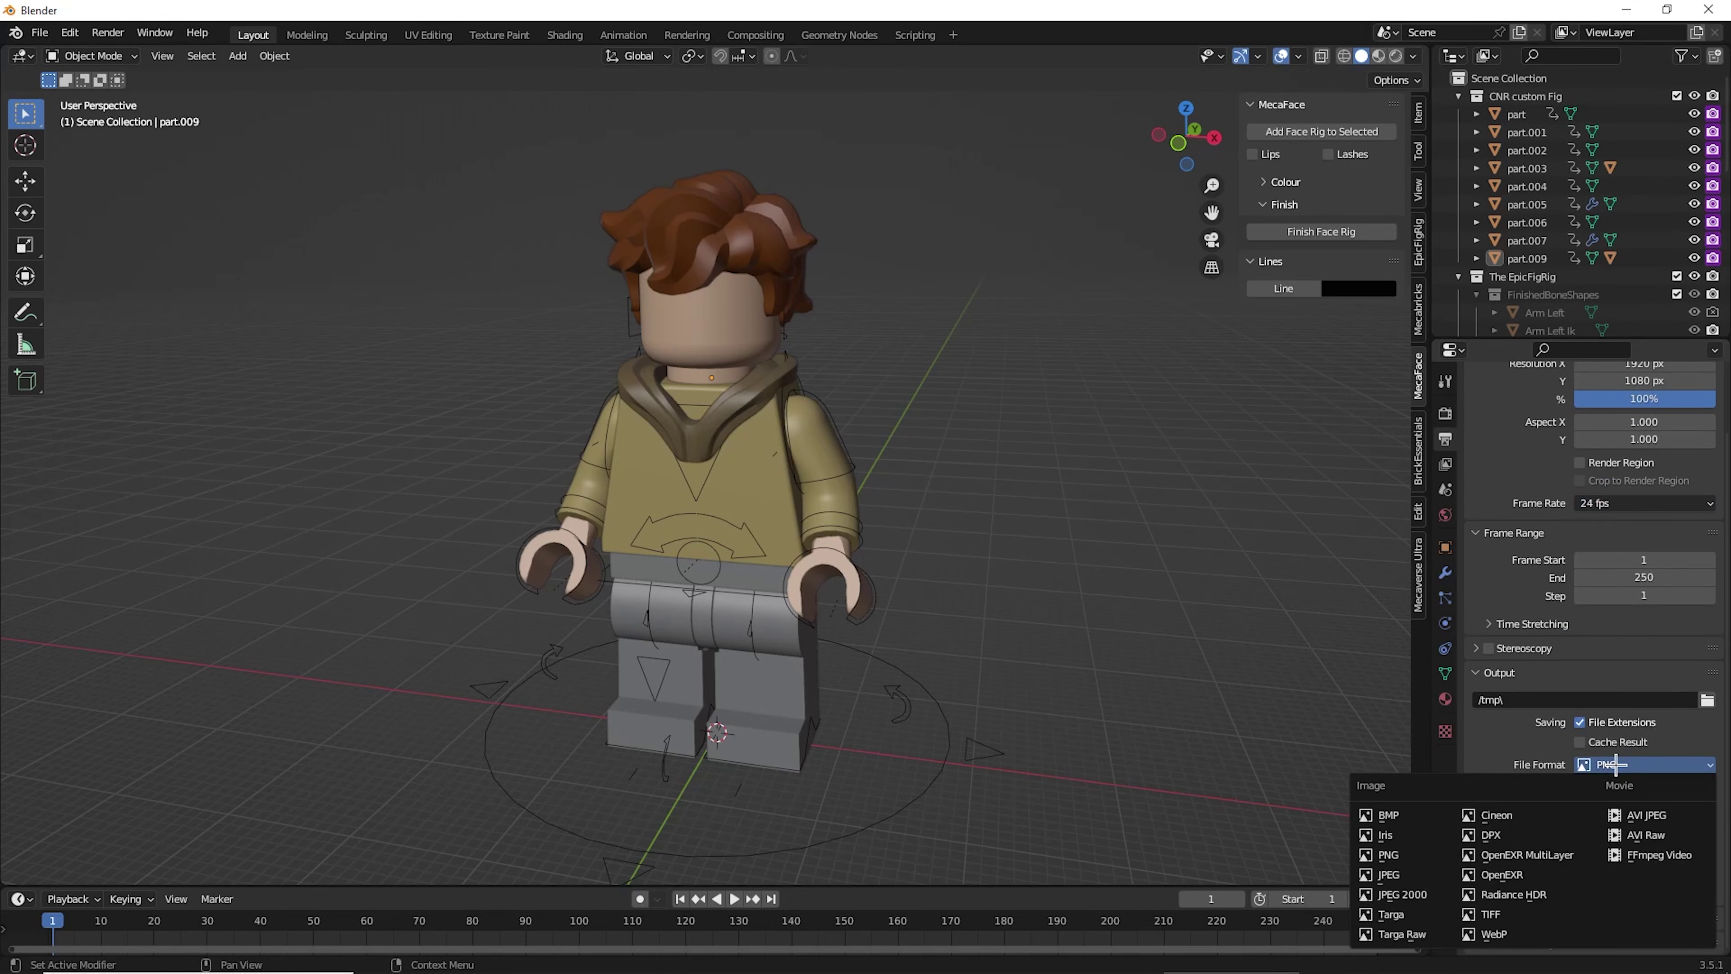
left_click(1540, 851)
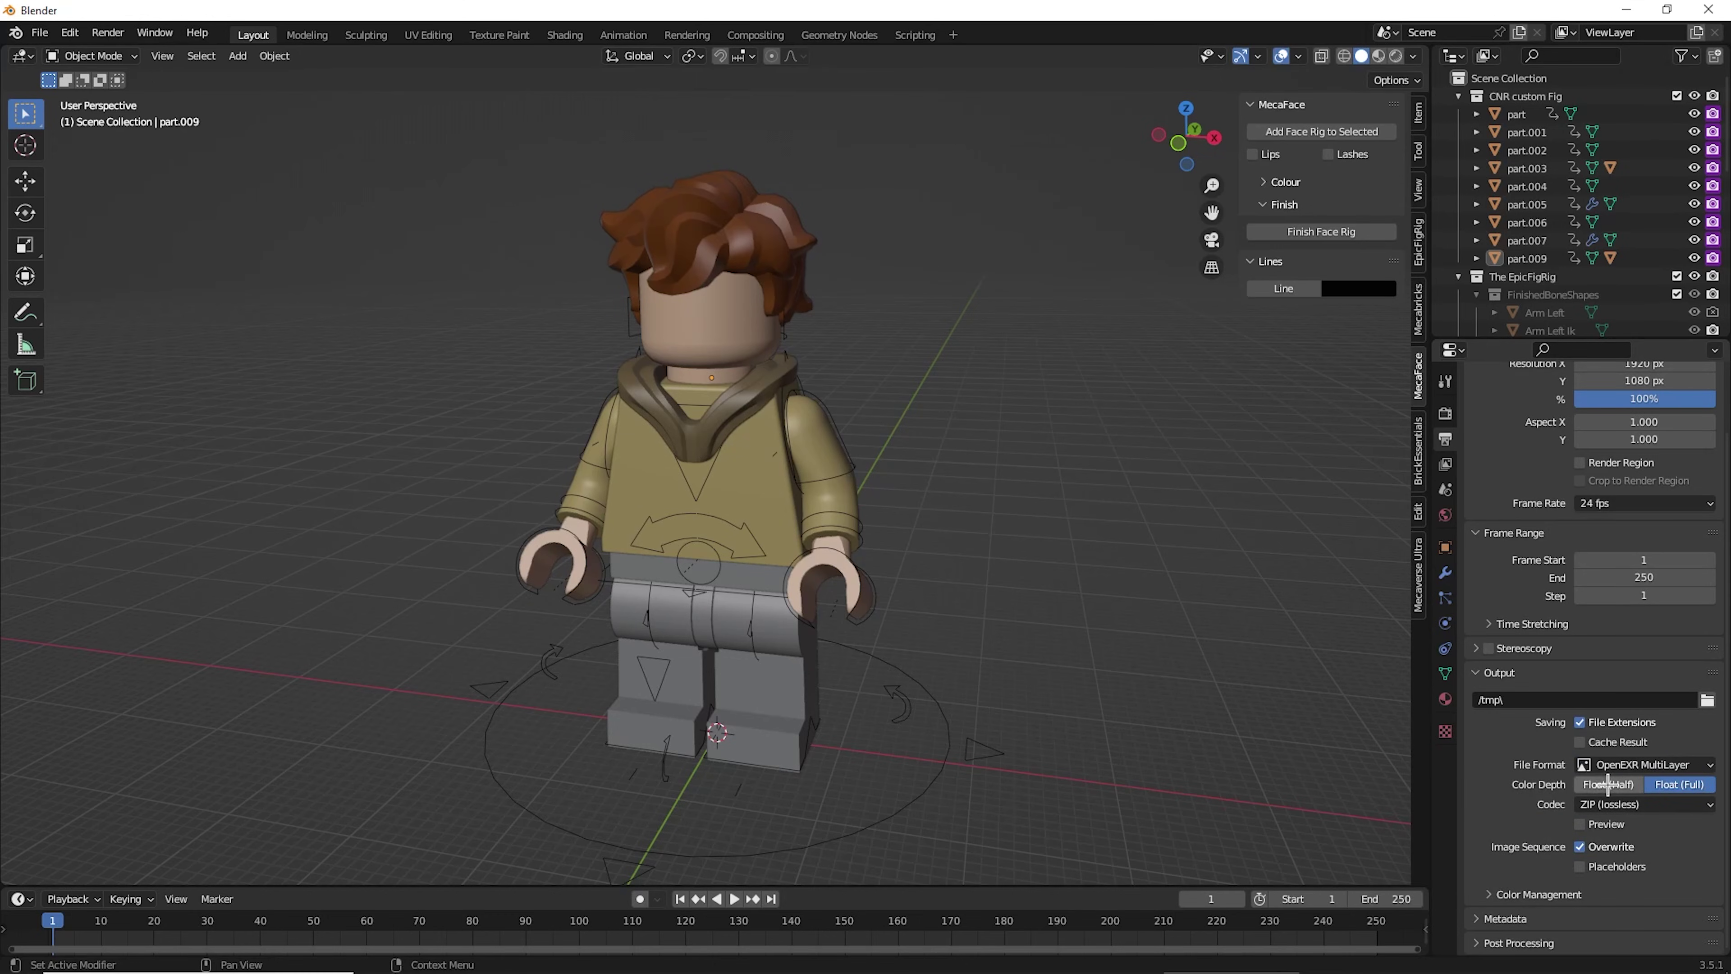
left_click(1608, 804)
left_click(1629, 626)
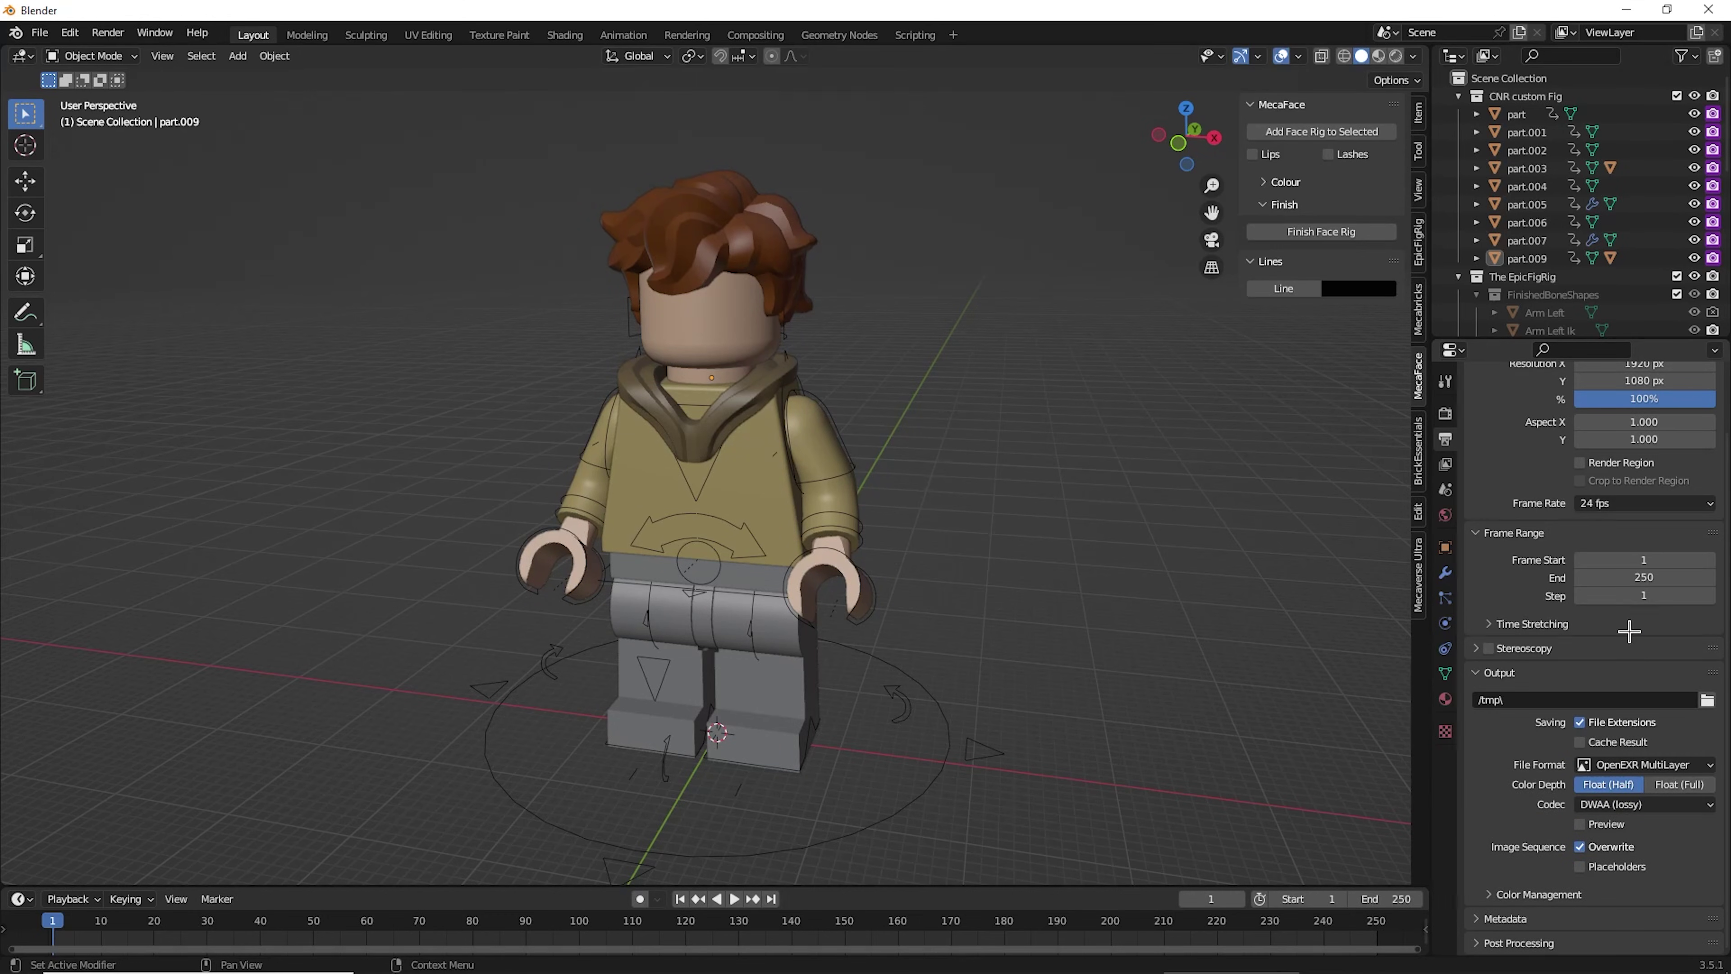
- Browse for the render output location and open the folder Z:\Premiere Pro Files\Youtube\how to animate
left_click(1707, 699)
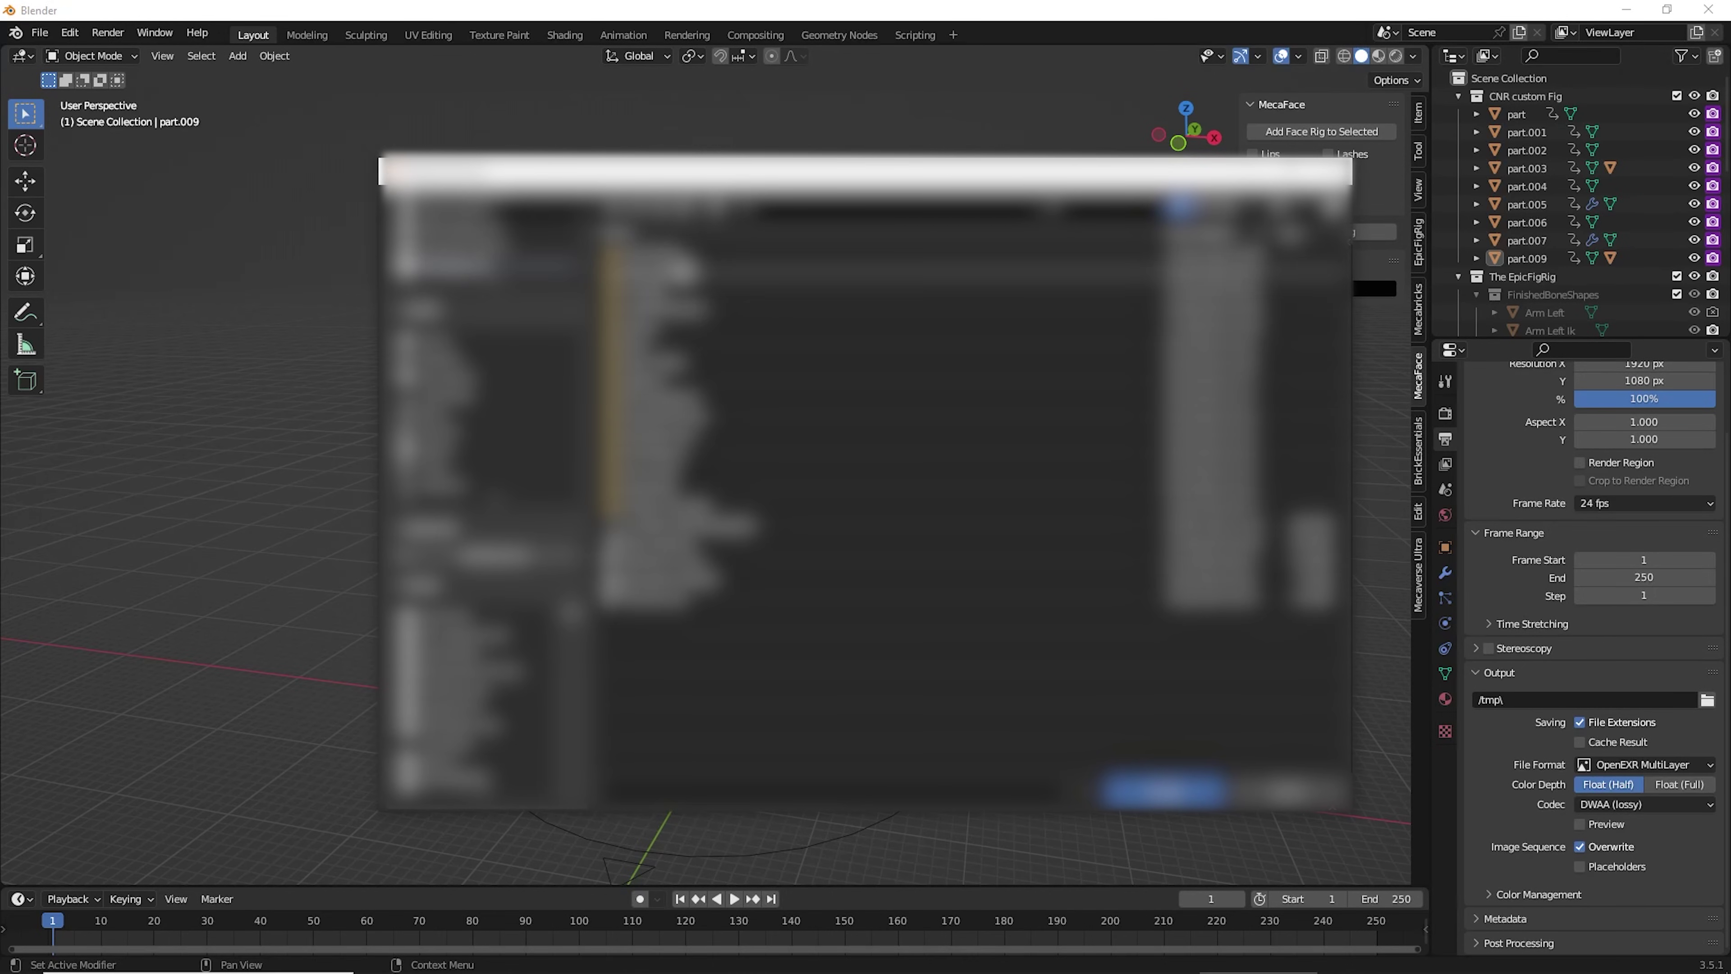
double_click(688, 437)
double_click(672, 290)
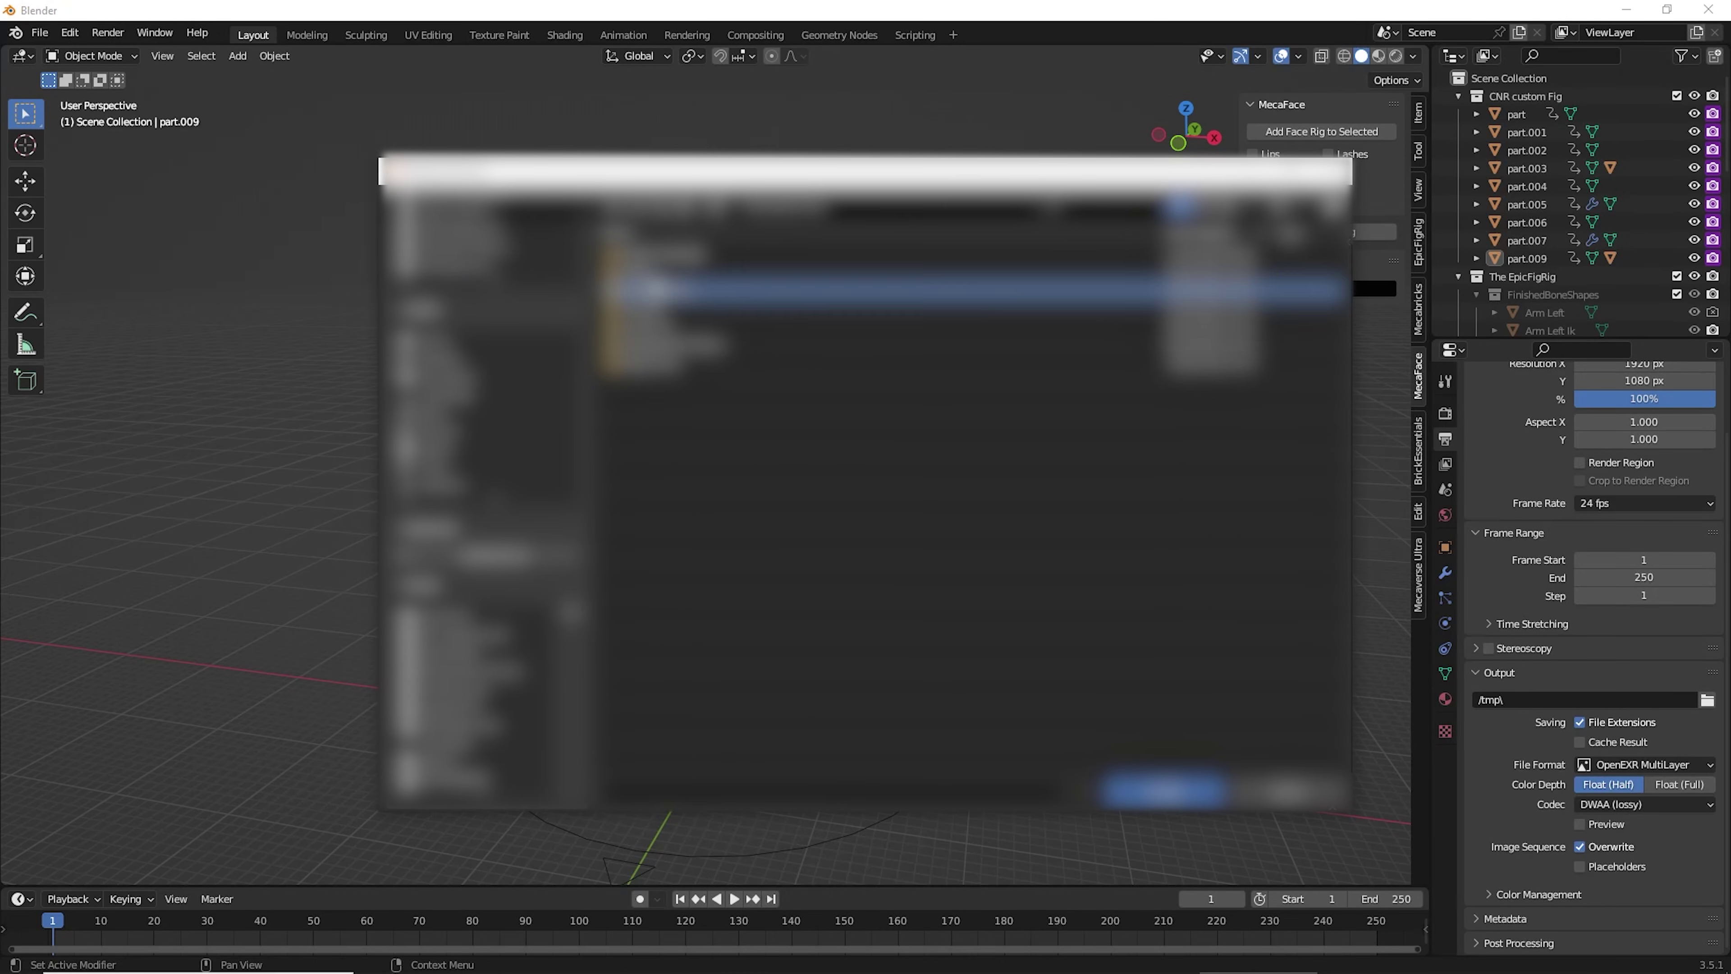
double_click(676, 417)
double_click(682, 290)
double_click(705, 478)
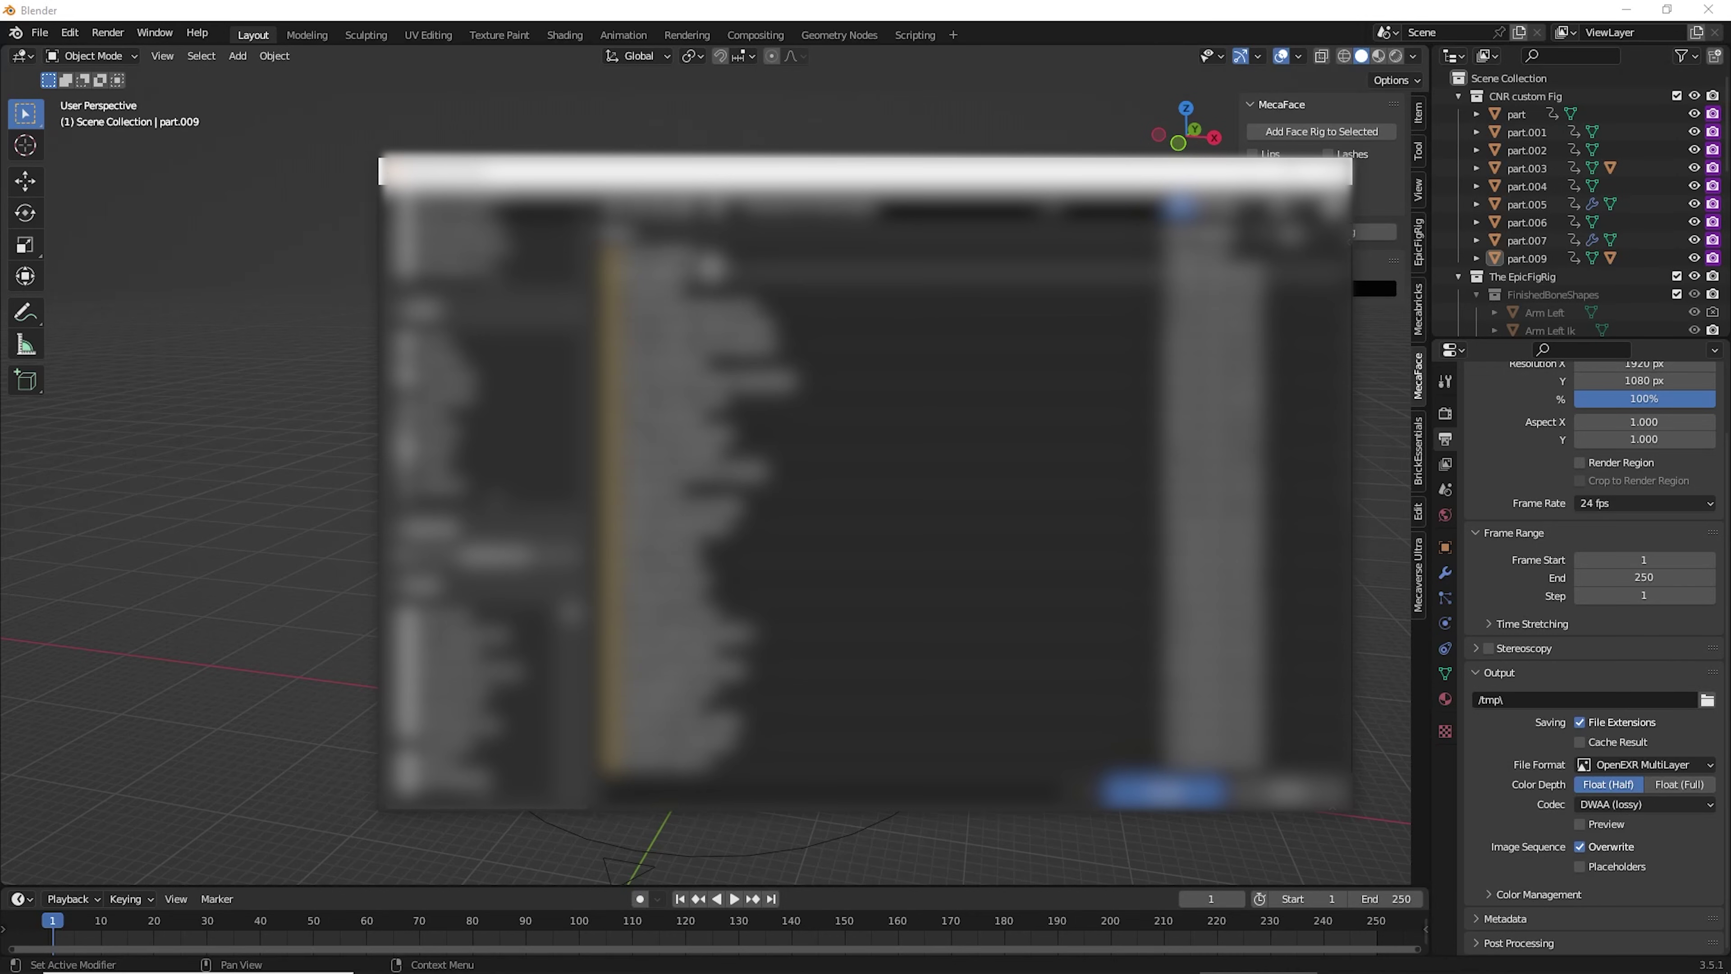
double_click(712, 260)
- Create a subfolder named "how to animate" and accept it as the render output path
left_click(714, 204)
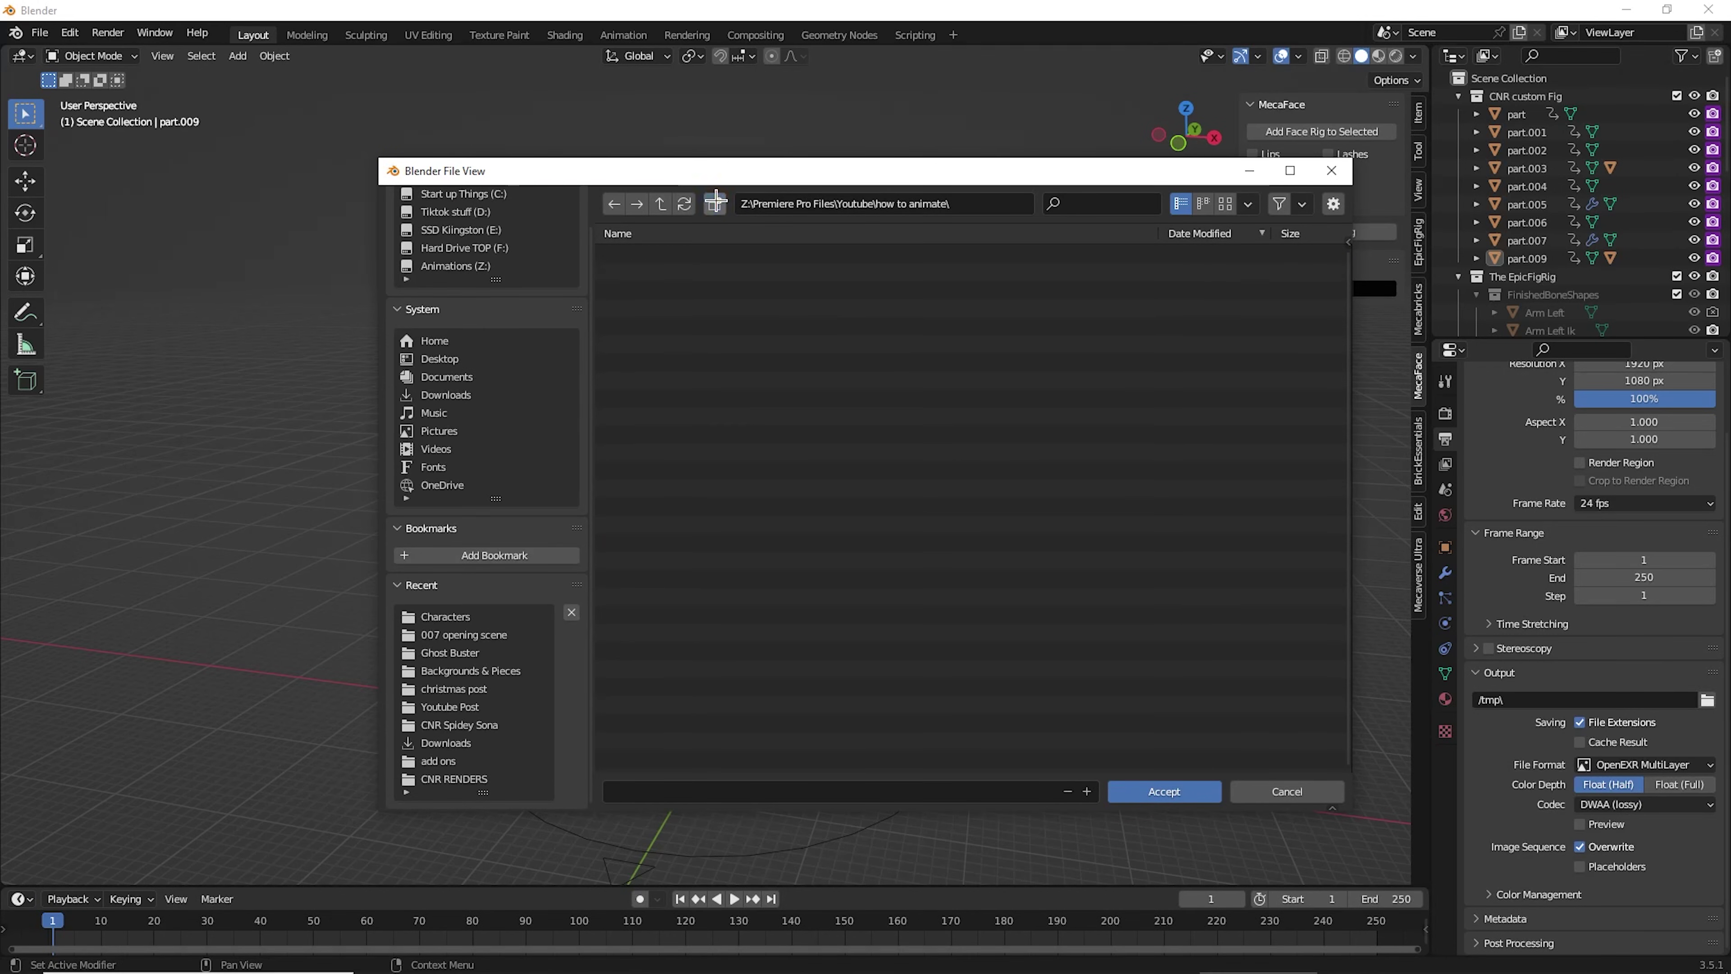
type("how to anima")
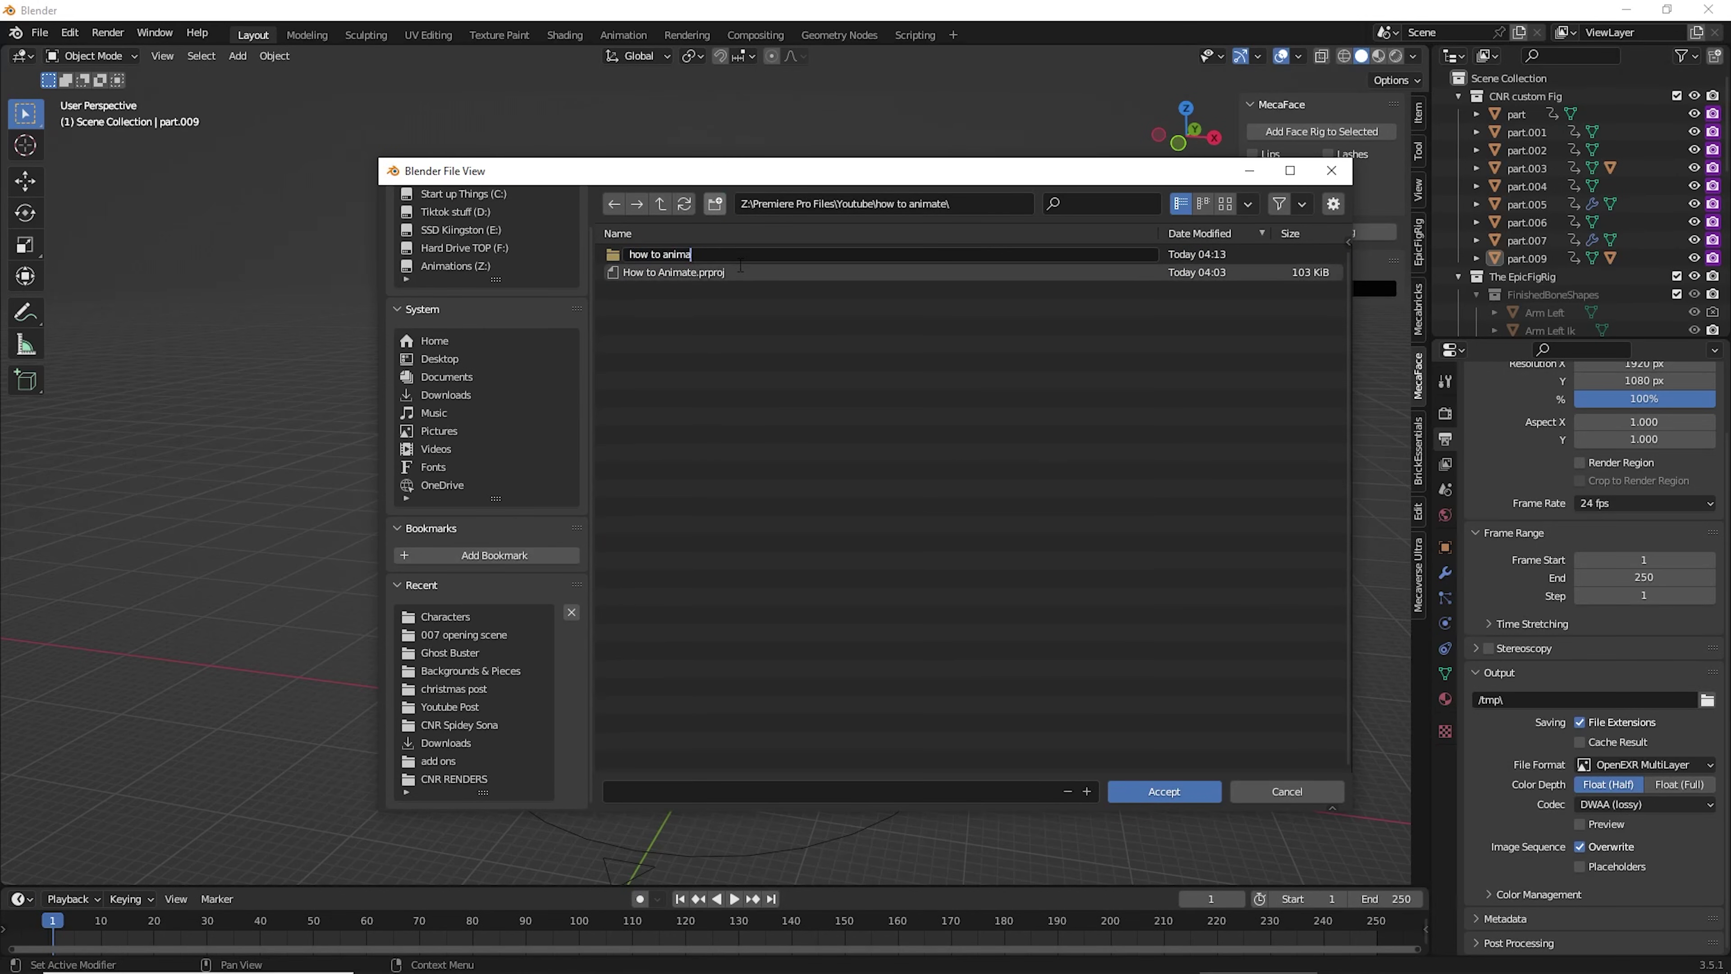
type("te")
key("Return")
left_click(1167, 789)
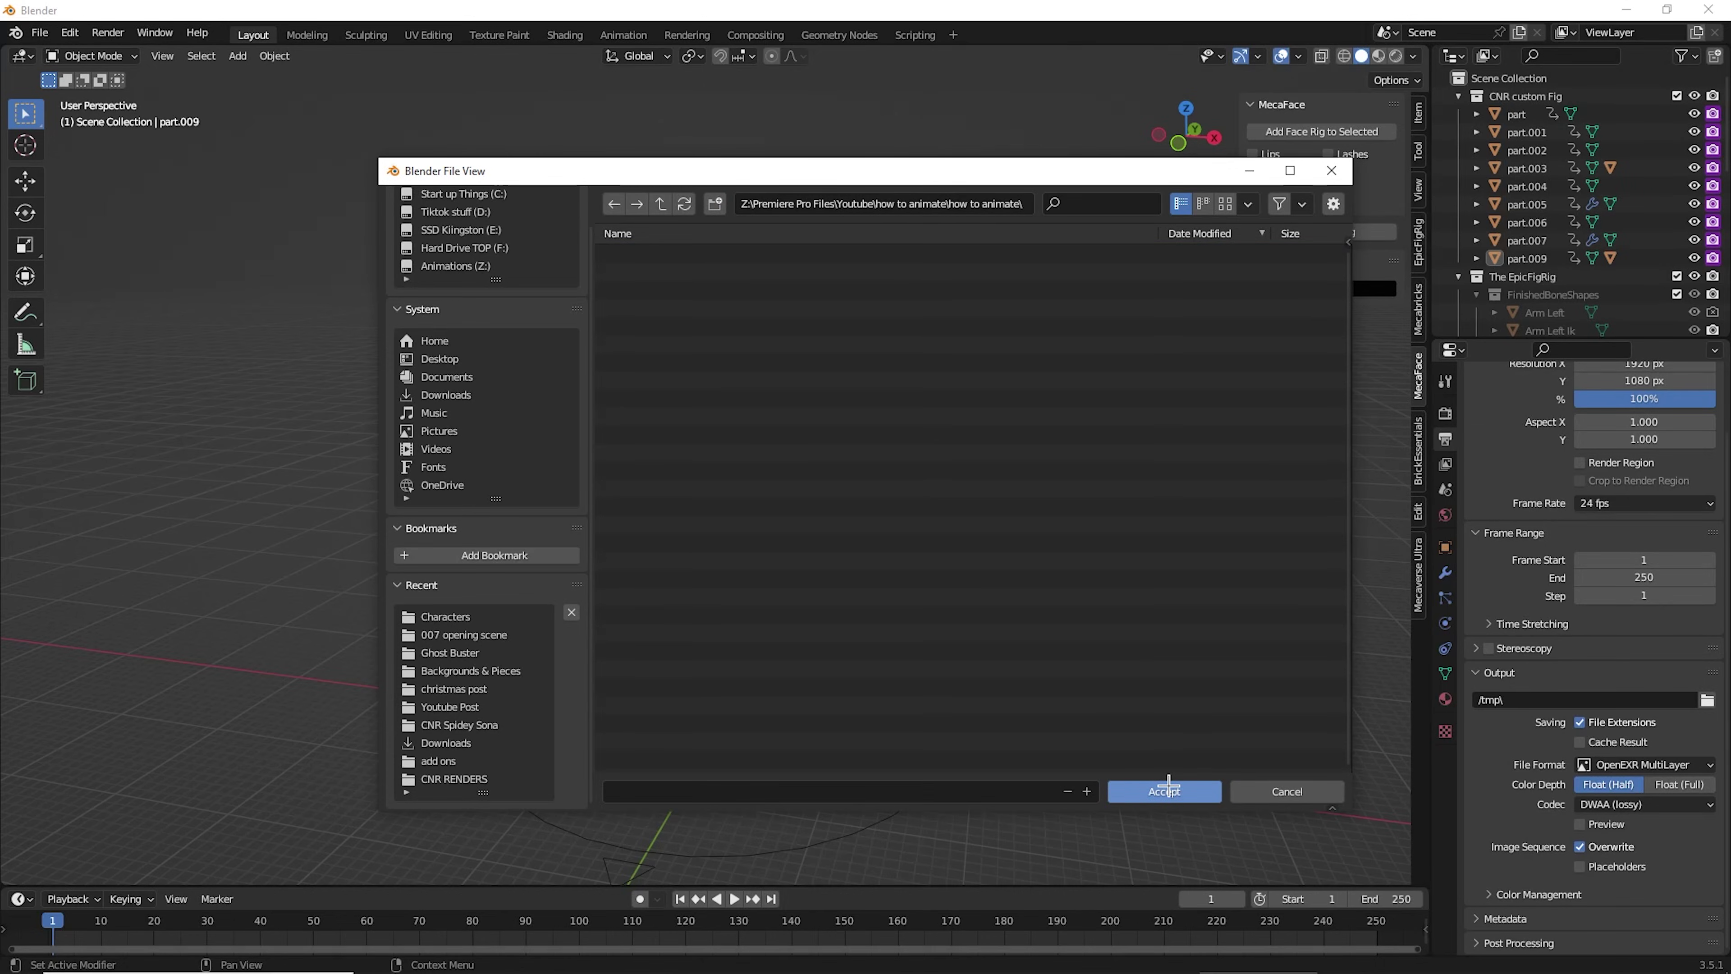
left_click(1167, 789)
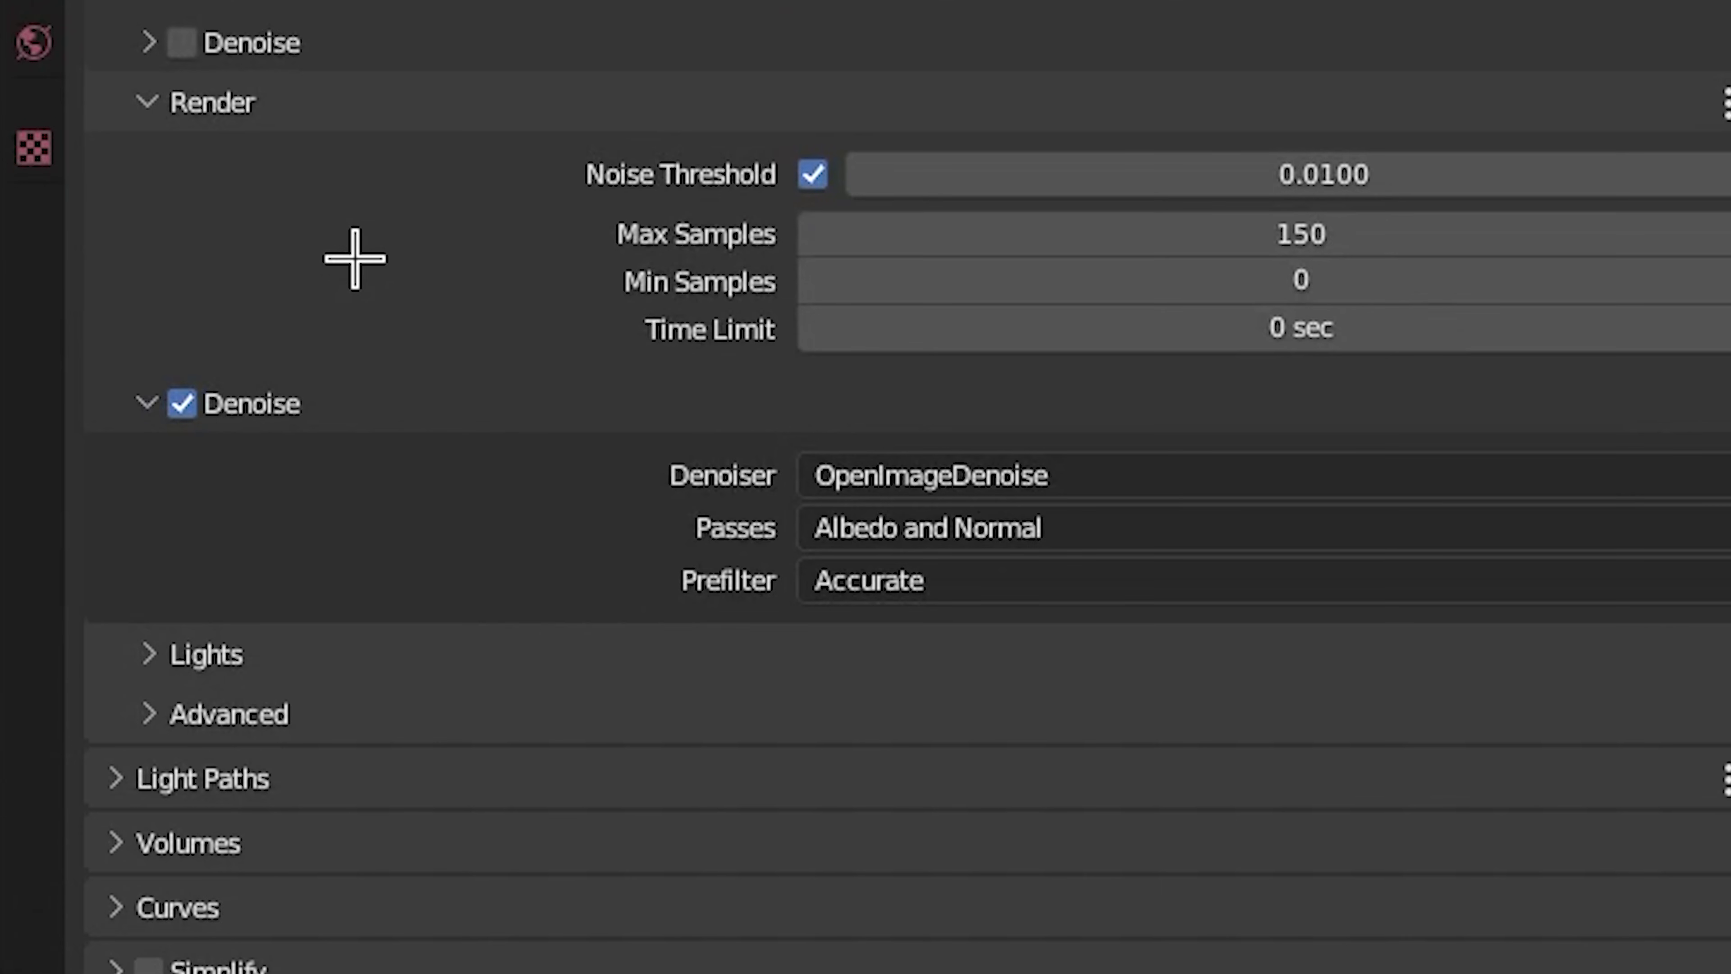
- Set the tile size in the render performance memory settings to 256
scroll(348, 260, "down", 5)
left_click(97, 686)
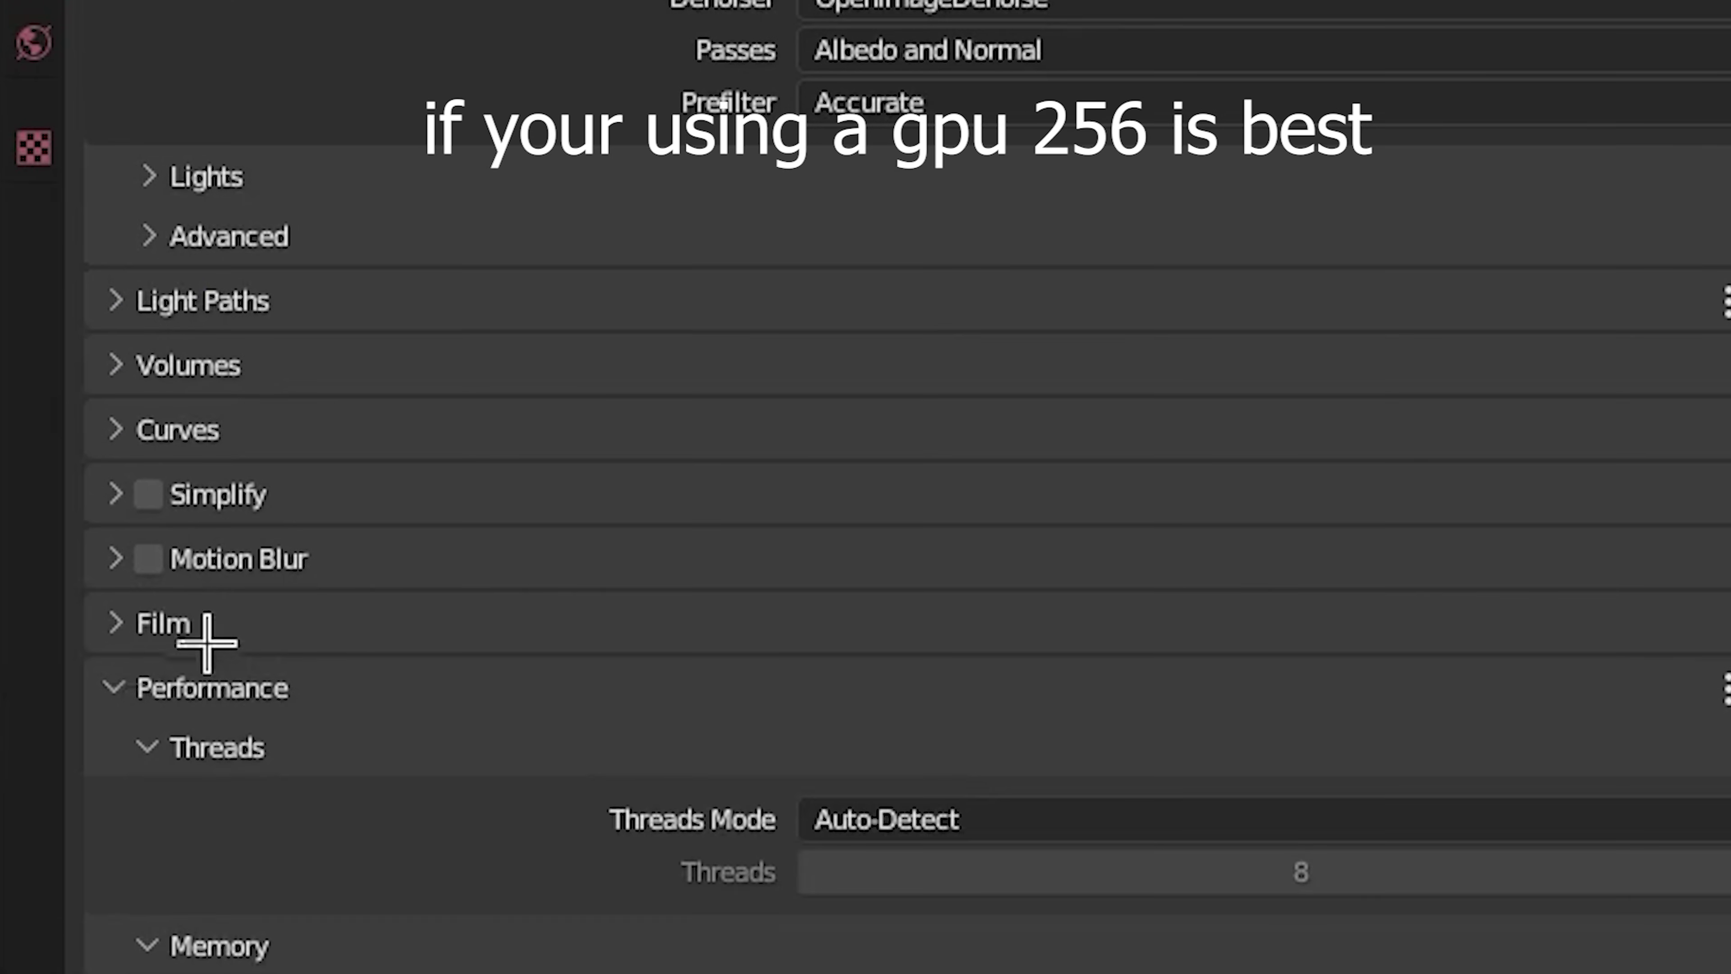
scroll(885, 665, "down", 5)
left_click(1134, 597)
type("256")
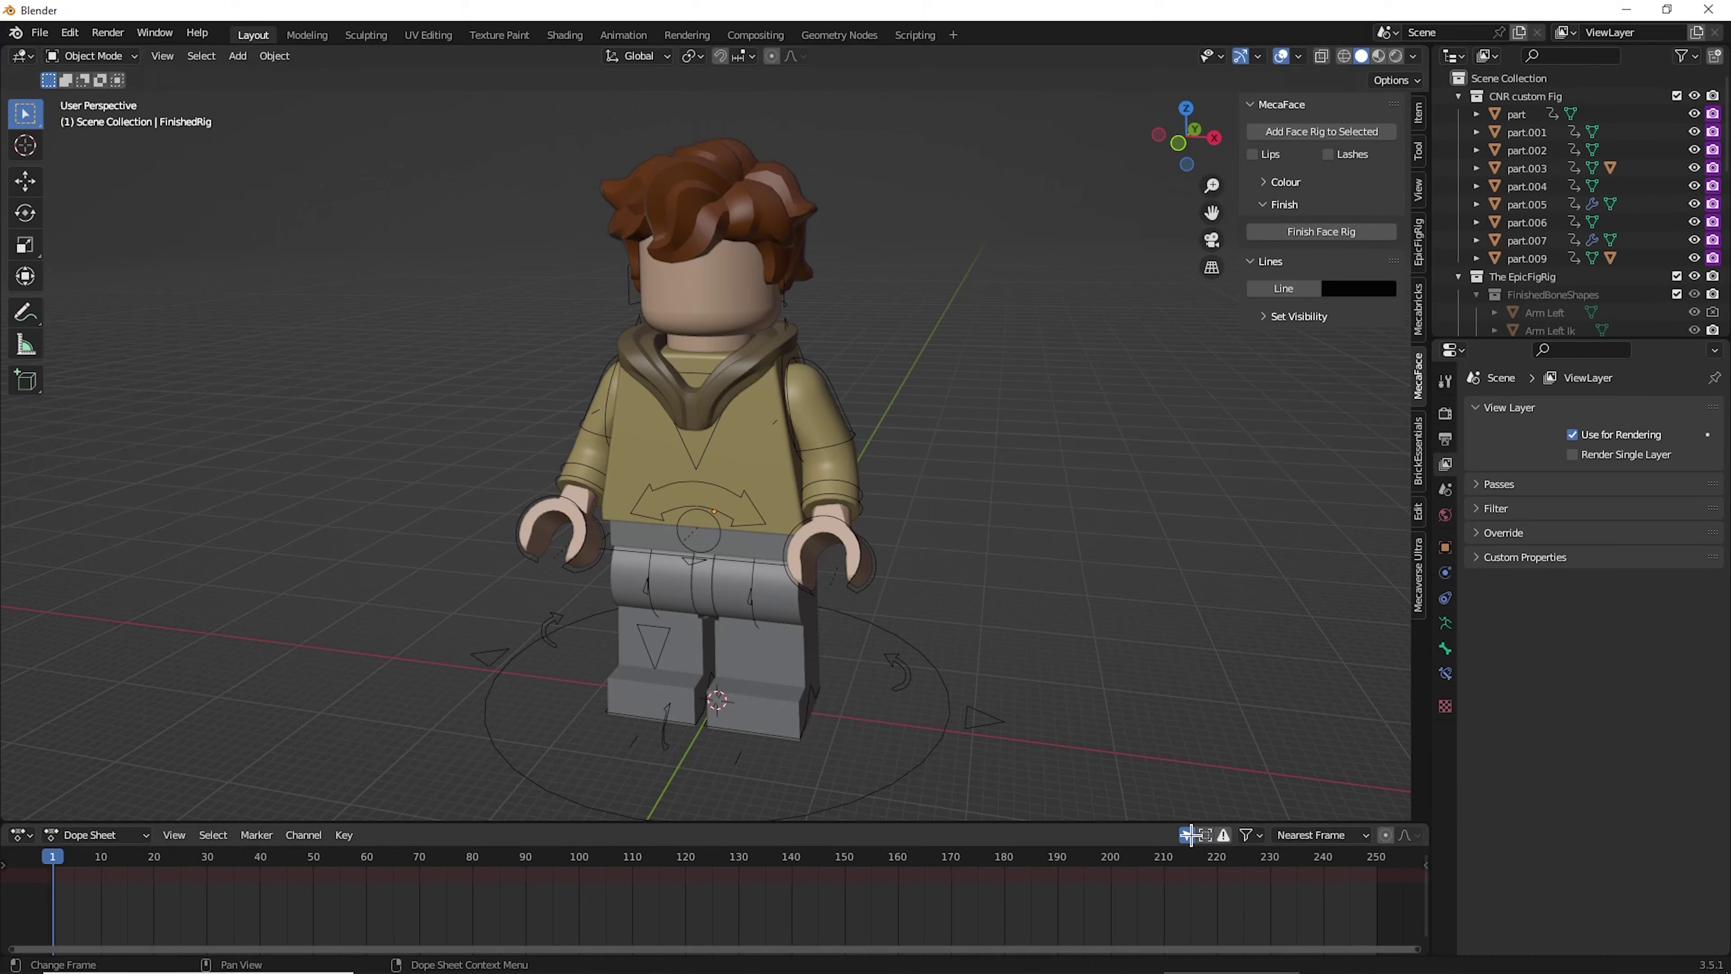
- Put the FinishedRig armature into Pose Mode and select its MasterBone
left_click(944, 738)
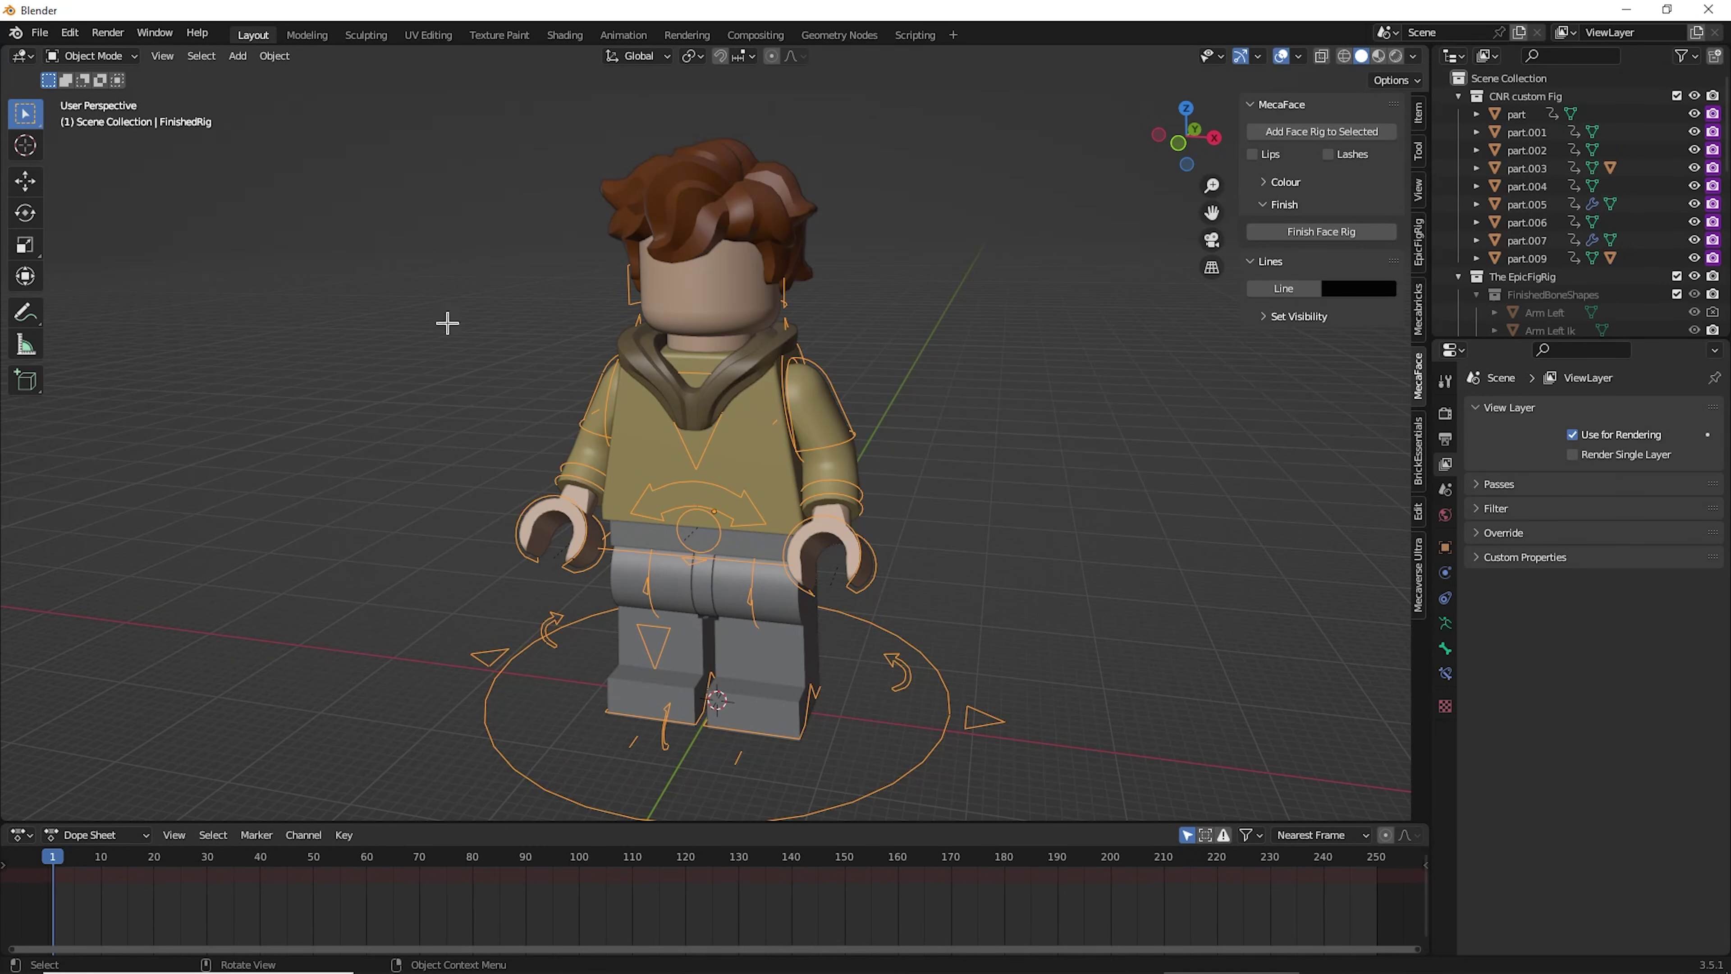
left_click(92, 56)
left_click(96, 116)
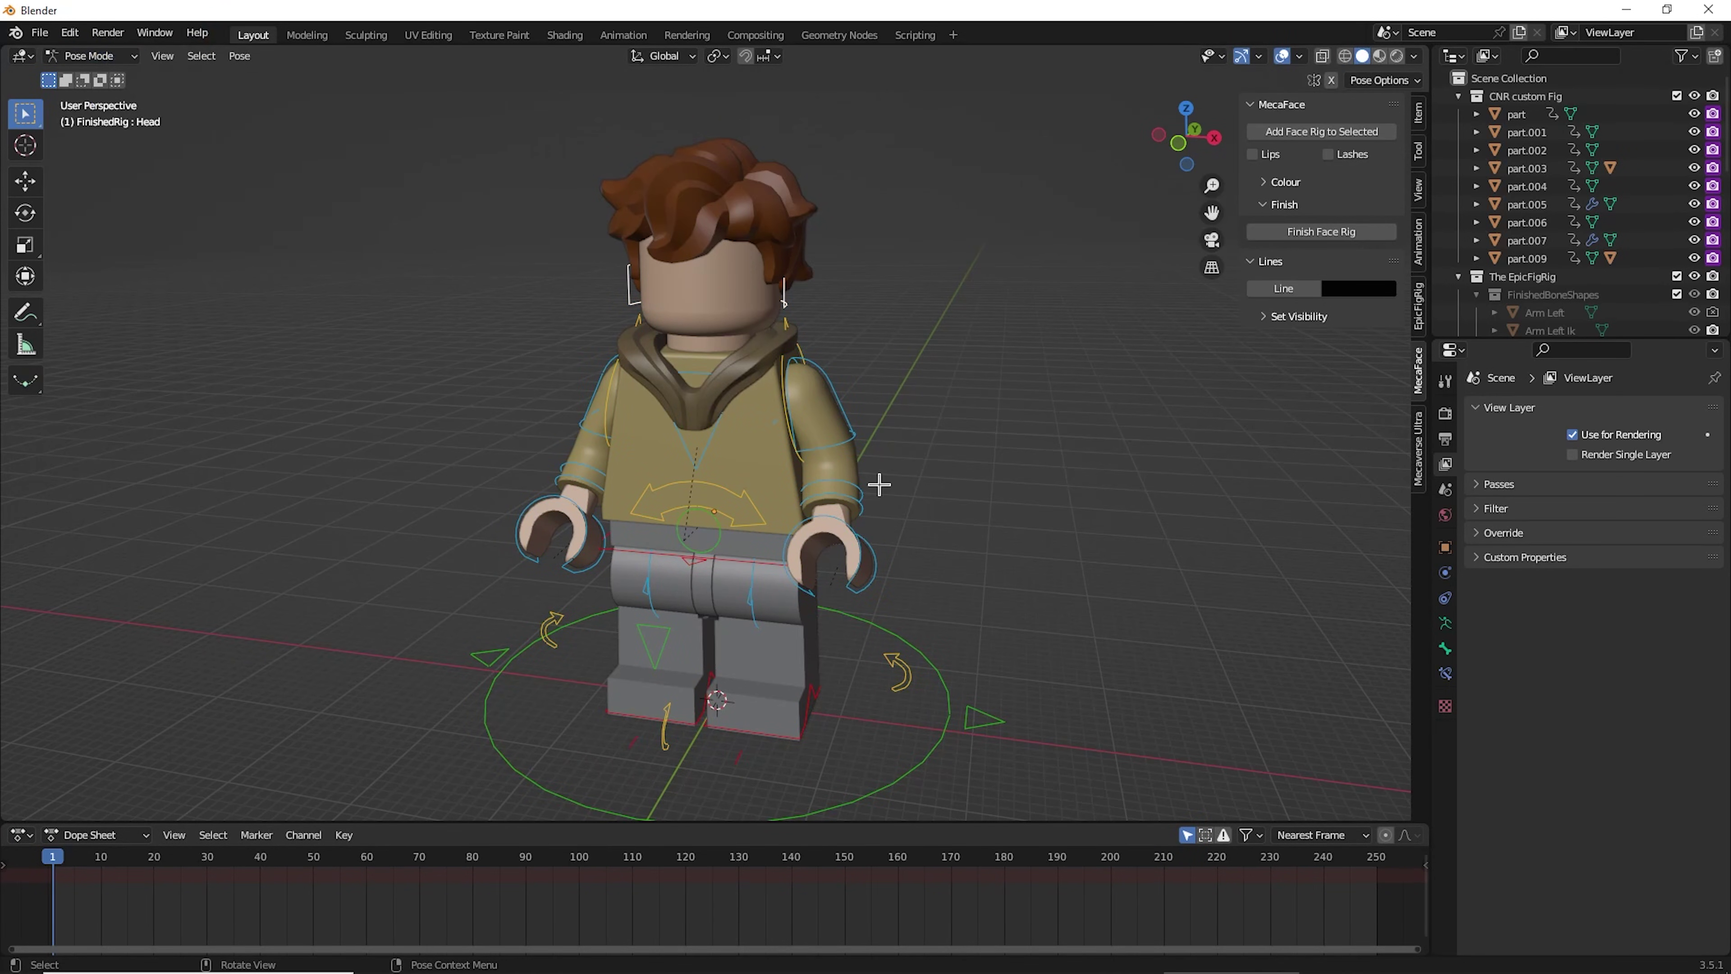
left_click(943, 699)
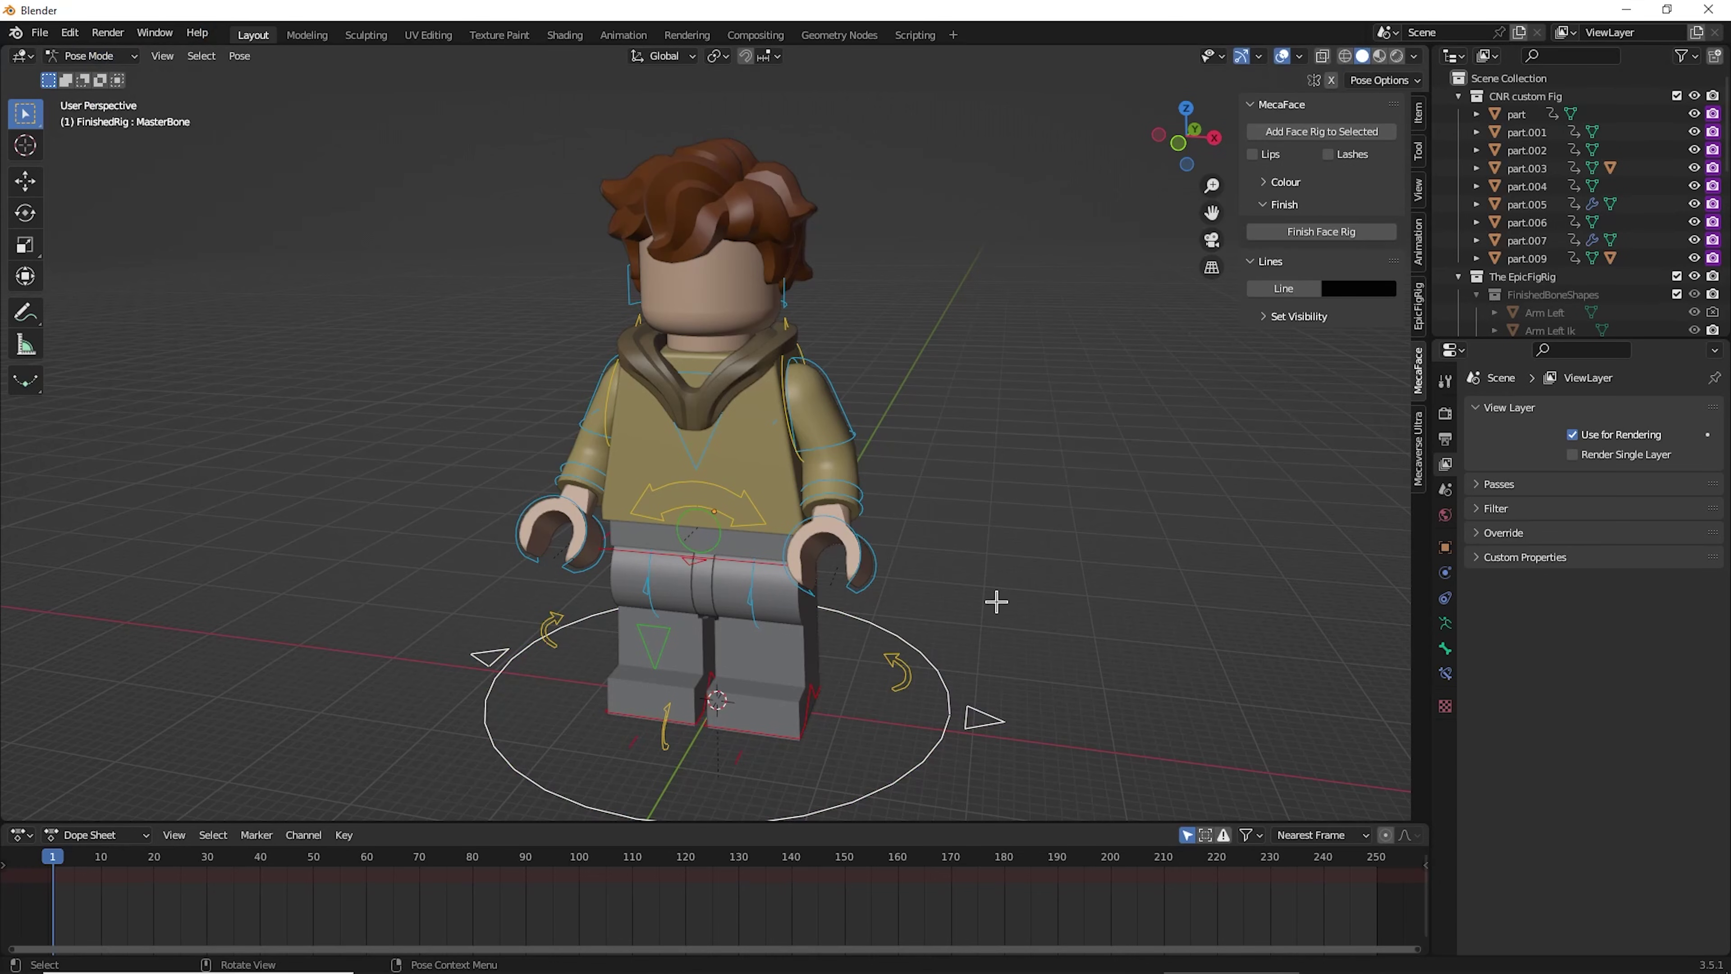
- Rotate the Left Arm Socket Control bone outward and insert a keyframe for it at frame 1
middle_click_drag(1001, 606, 911, 558)
middle_click_drag(808, 368, 854, 333)
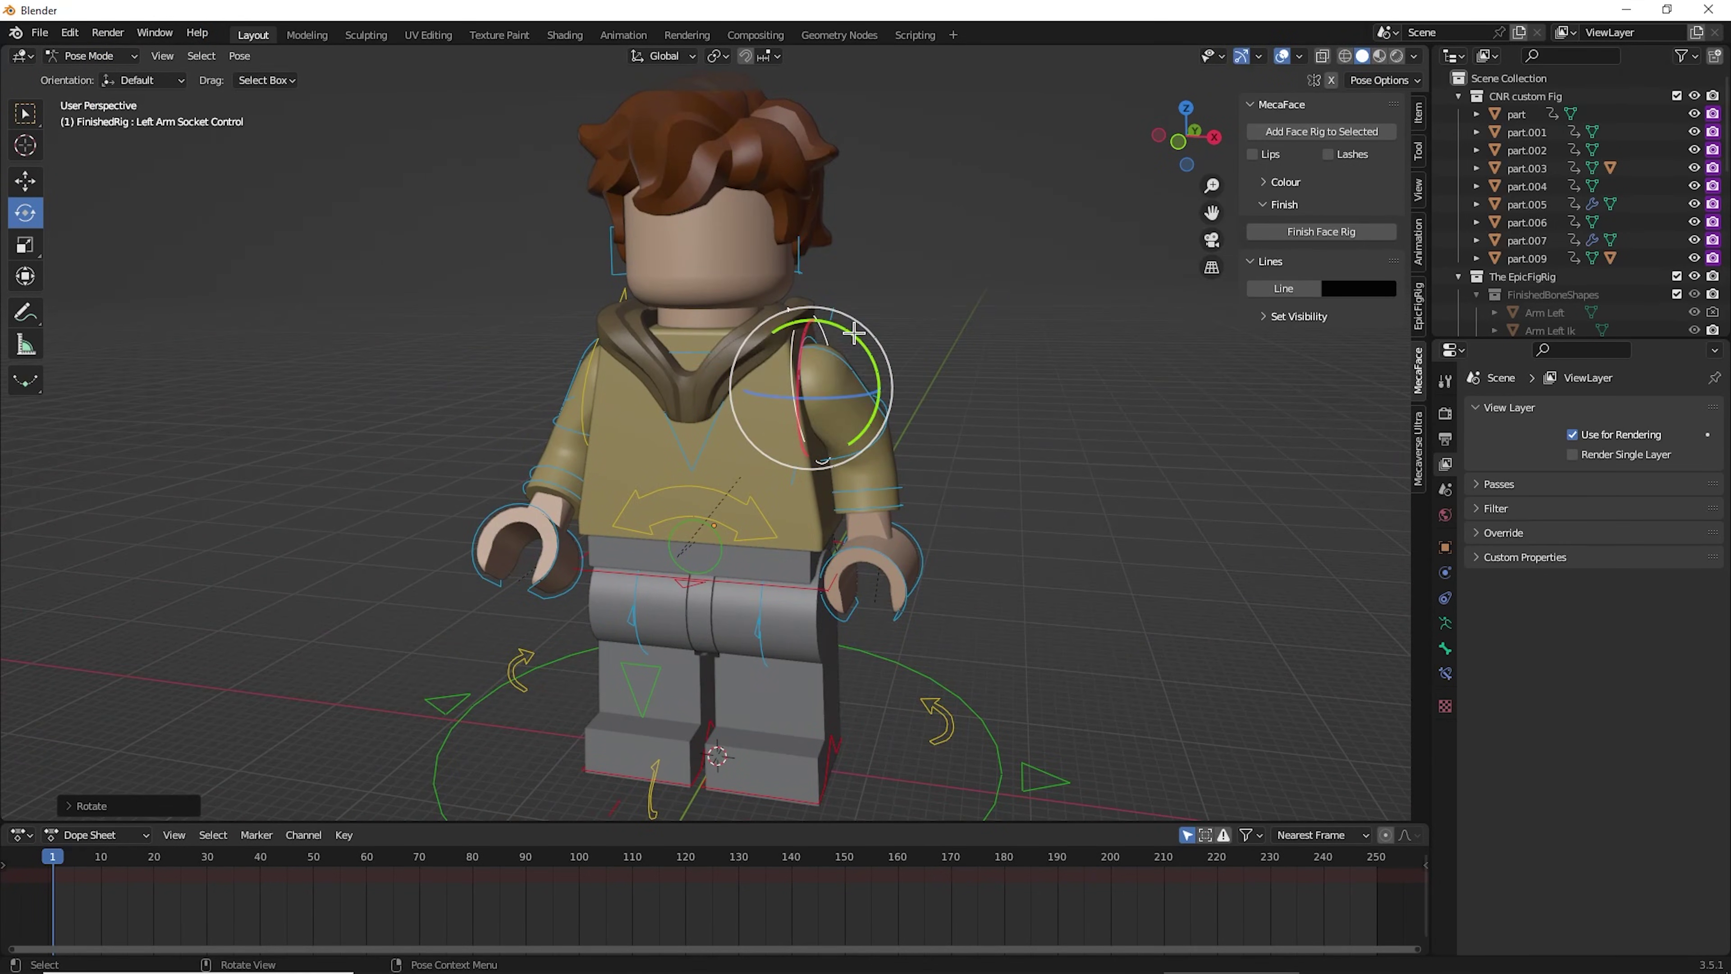
left_click_drag(854, 333, 827, 345)
key("i")
left_click(829, 345)
key("i")
left_click(829, 346)
- Rotate the Right Arm Socket Control bone outward and insert a keyframe for it at frame 1
middle_click_drag(599, 387, 697, 395)
left_click(600, 344)
left_click_drag(613, 358, 648, 314)
key("i")
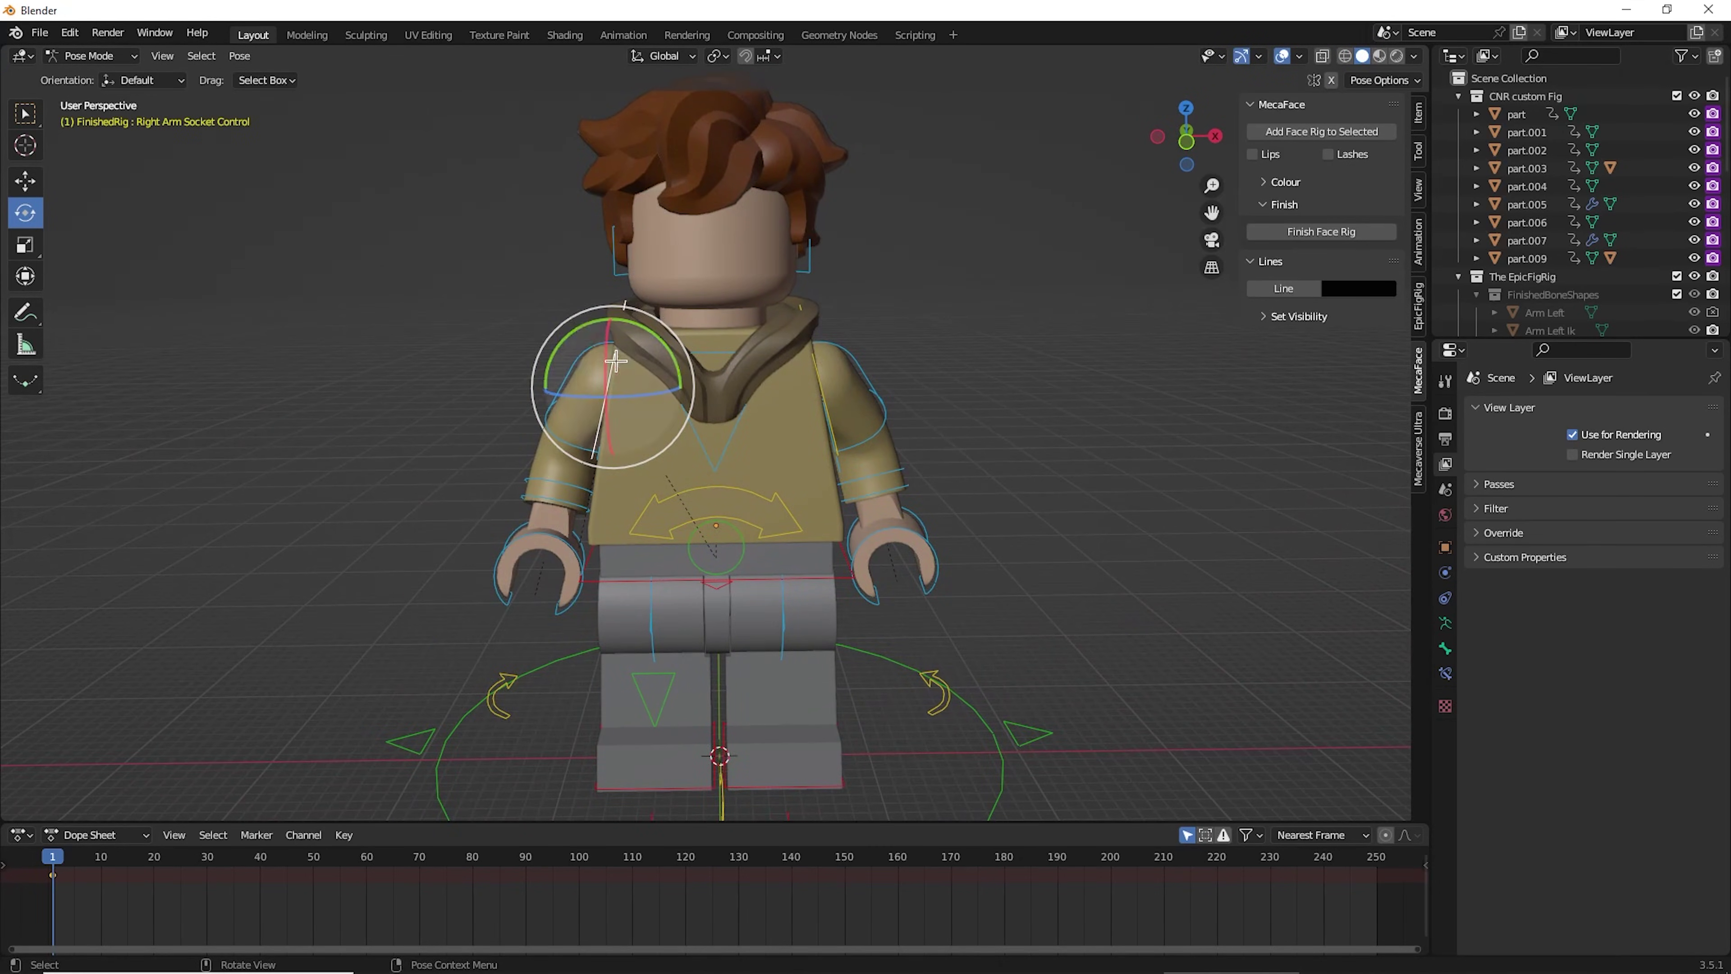
- Swing the right arm backward with its socket control at frame 3 and insert a keyframe
middle_click_drag(614, 341, 475, 355)
middle_click_drag(600, 355, 744, 475)
left_click(689, 414)
left_click(743, 488)
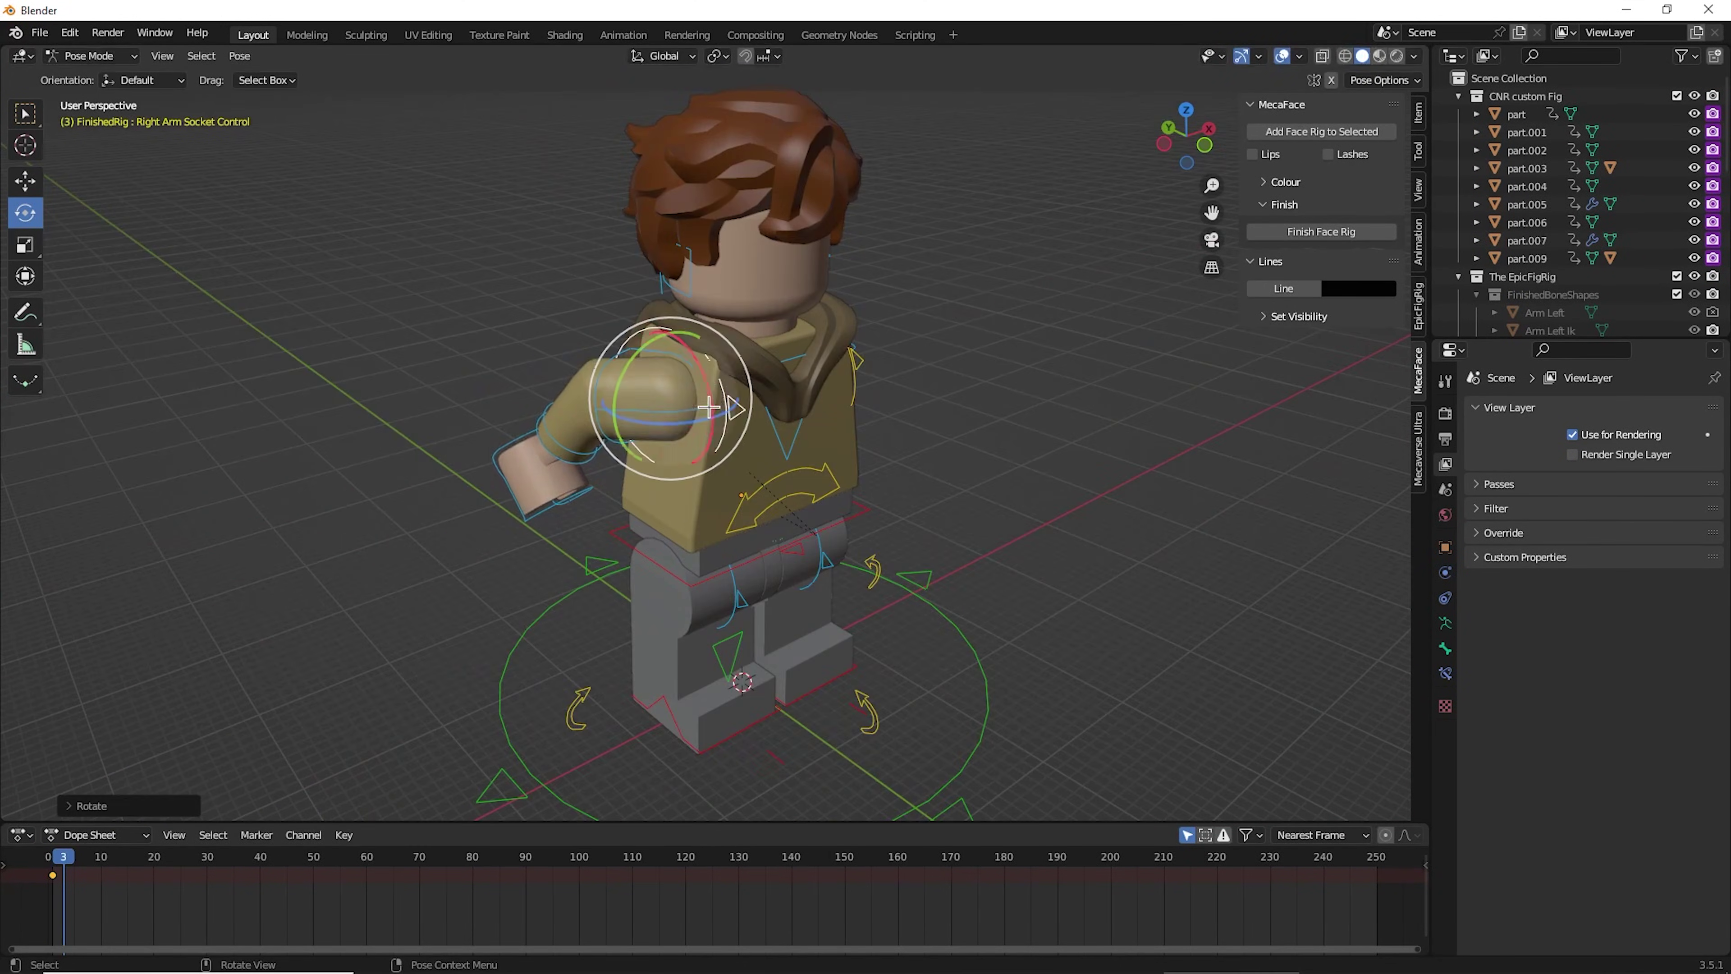
middle_click_drag(709, 407, 565, 366)
key("i")
left_click(648, 385)
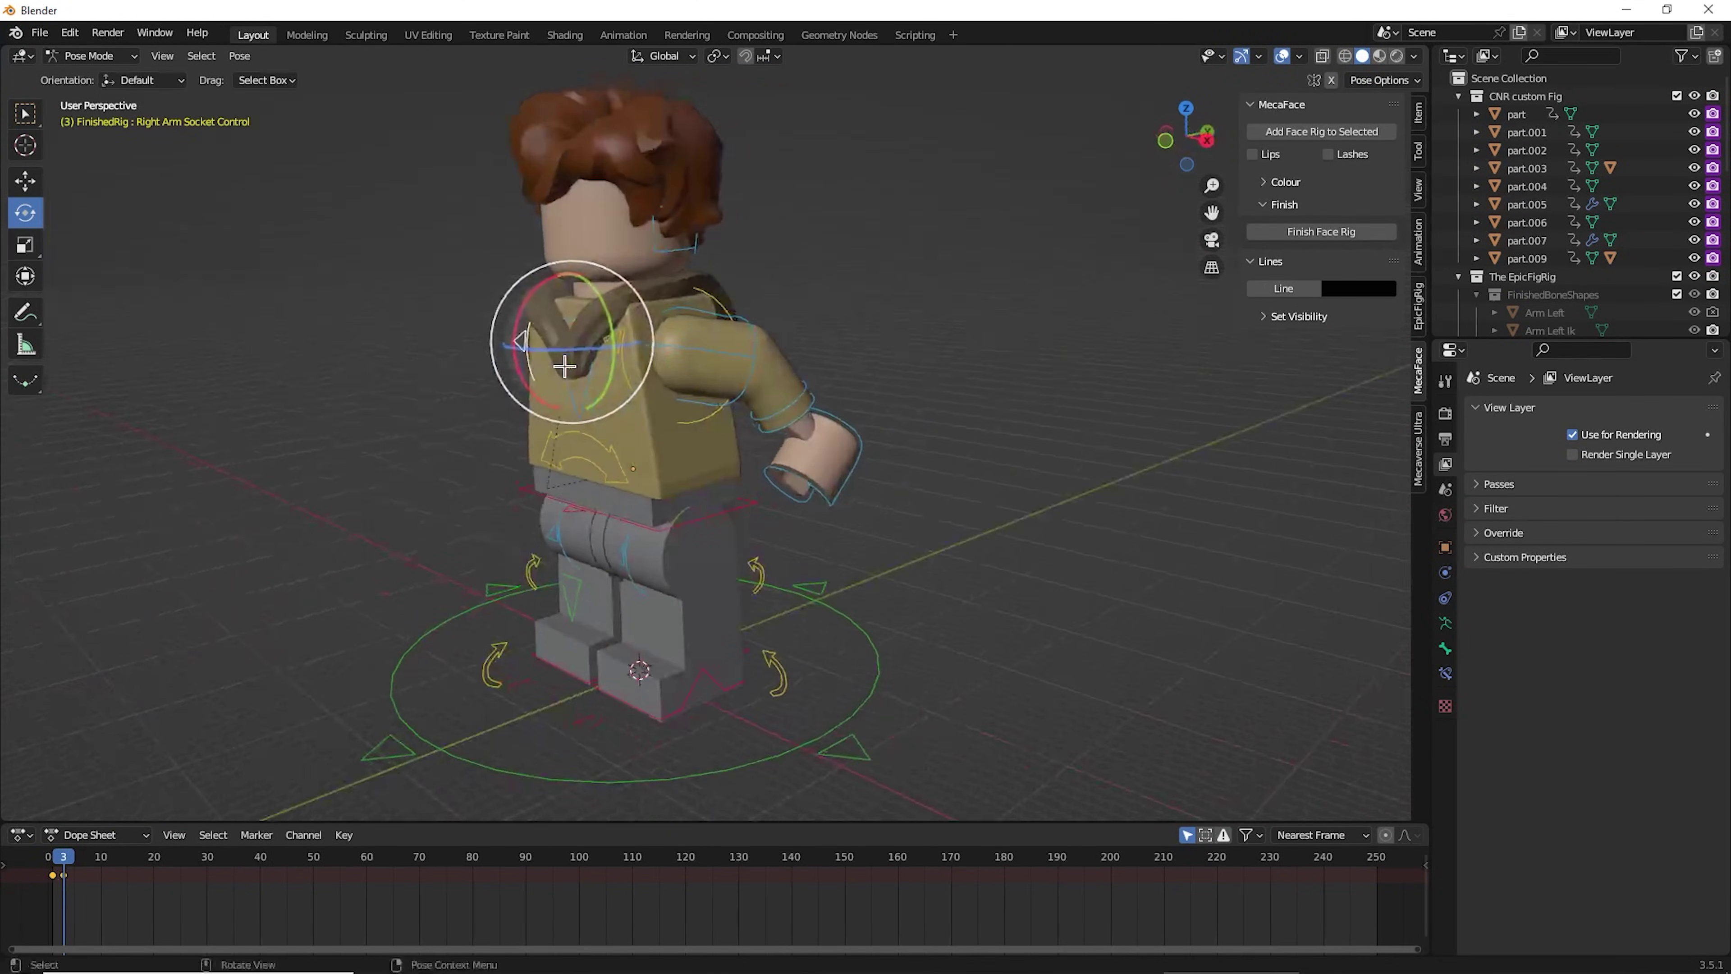
- Lean the Torso bone slightly forward at frame 3 and insert a keyframe
left_click(590, 375)
key("r")
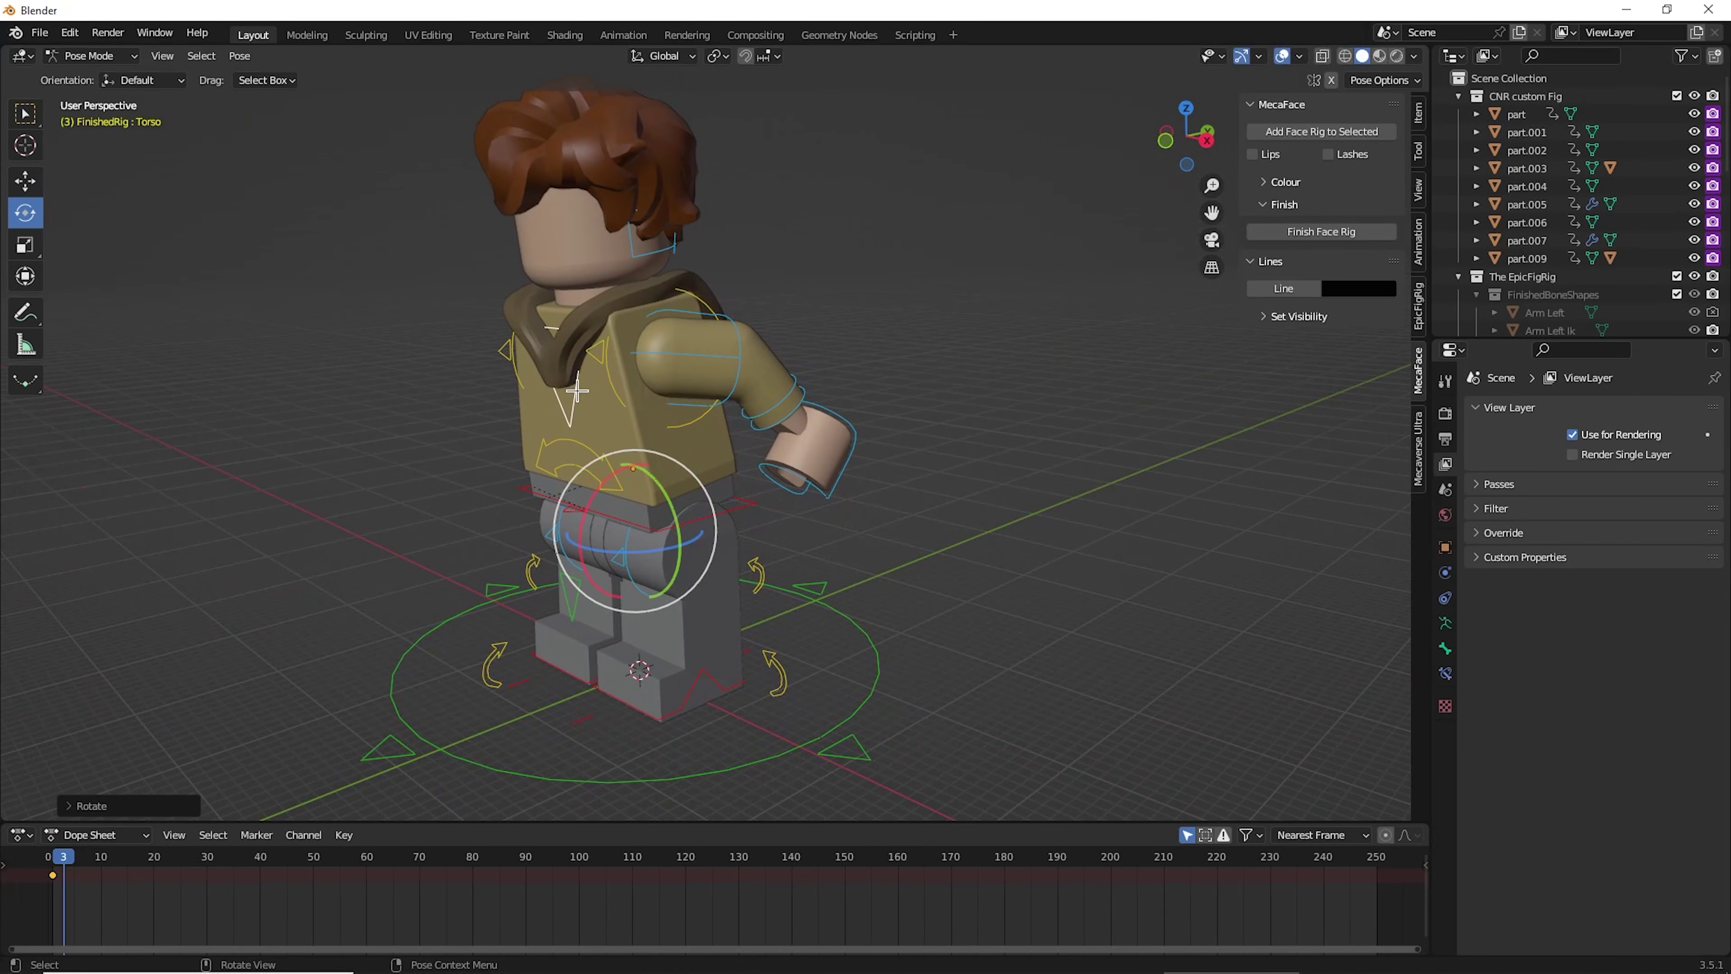
key("i")
left_click(575, 394)
- Lean the Torso bone further forward at frame 5 and insert a keyframe
middle_click_drag(568, 427, 548, 423)
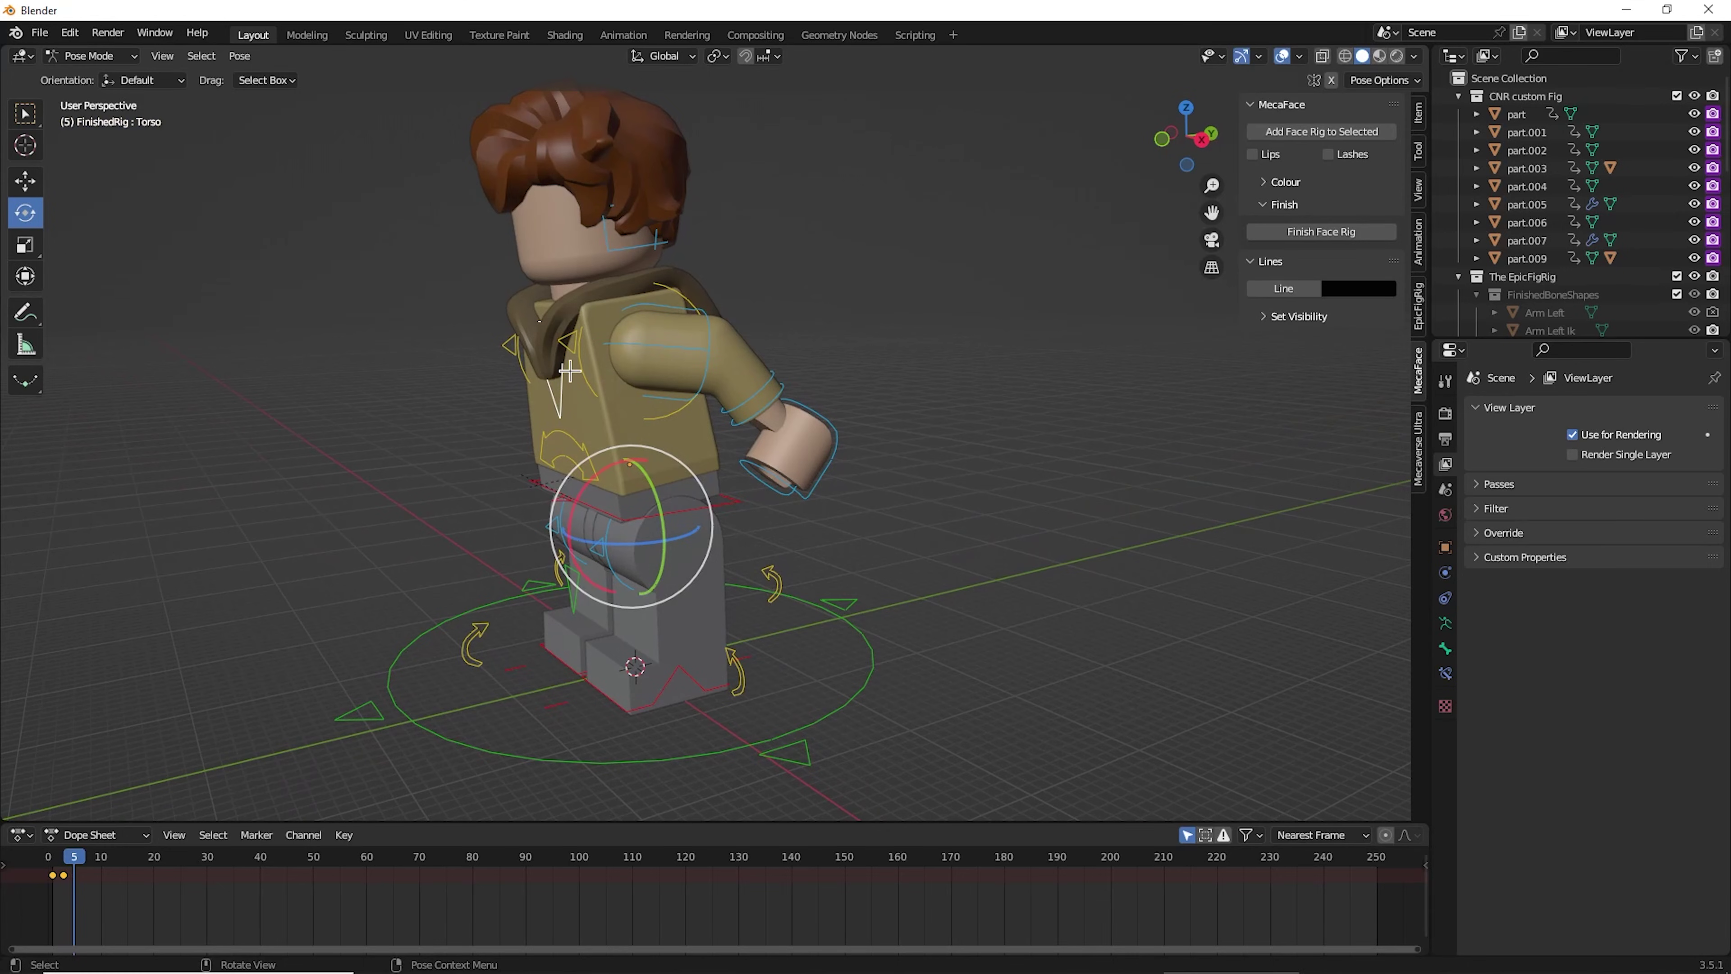
key("r")
left_click(552, 390)
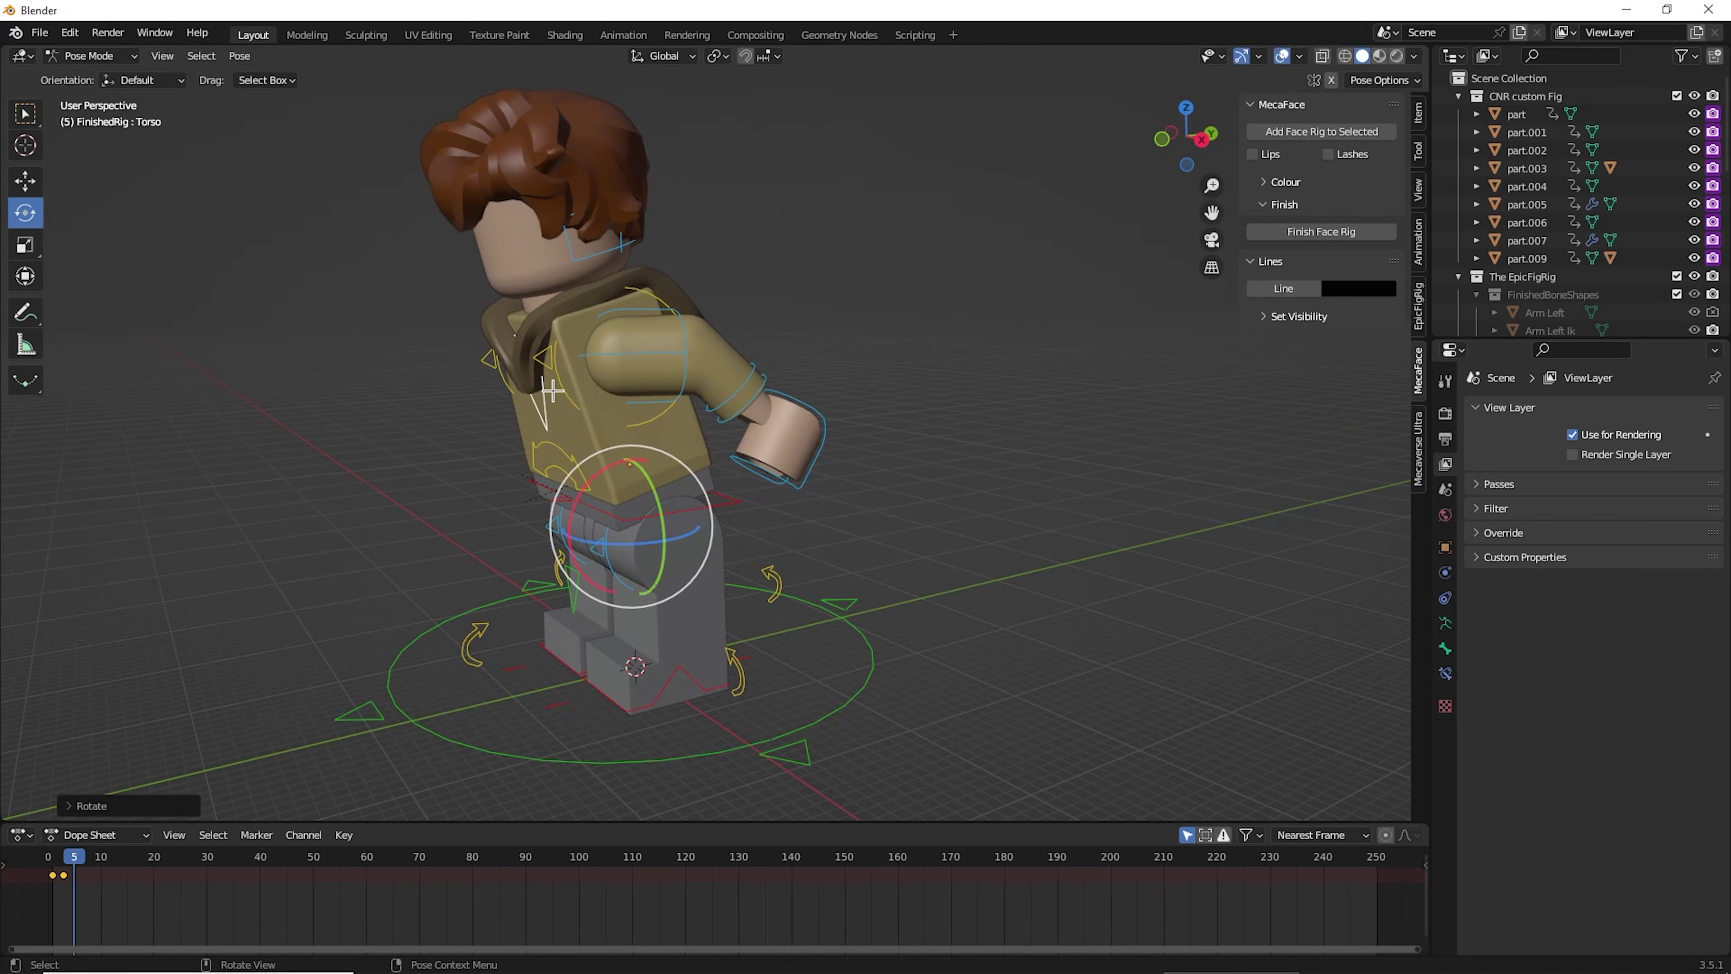
key("i")
left_click(554, 390)
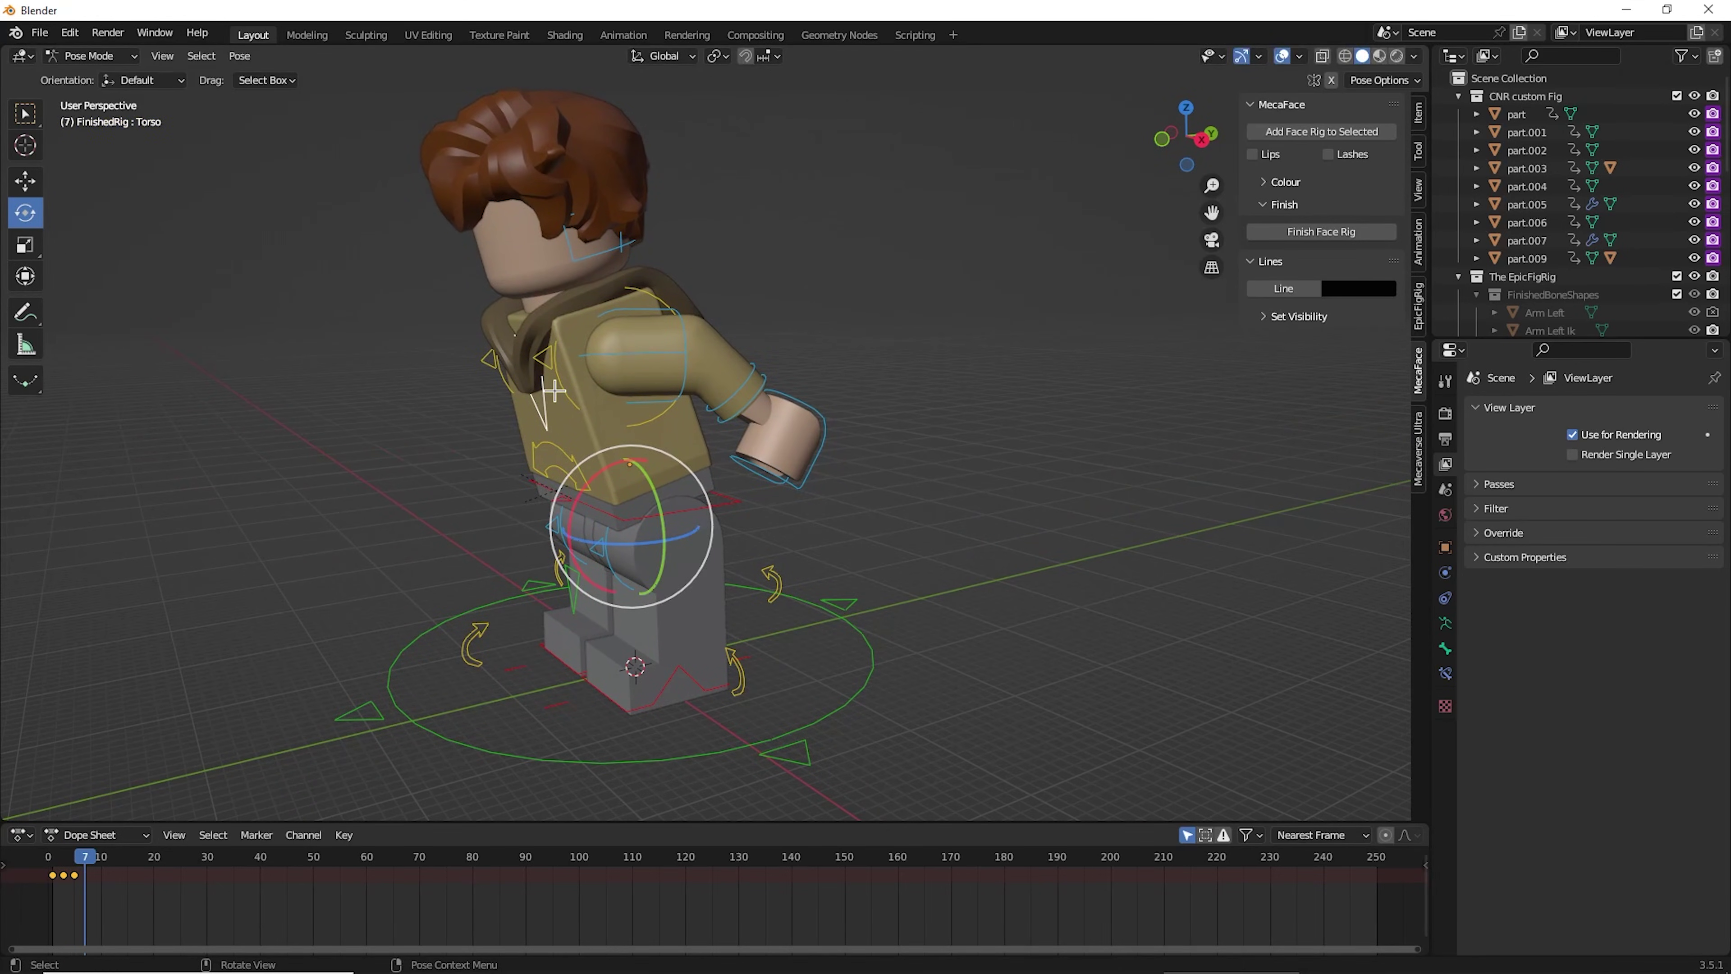
- Lean the Torso bone still further forward at frame 7 and insert a keyframe
key("r")
left_click(558, 384)
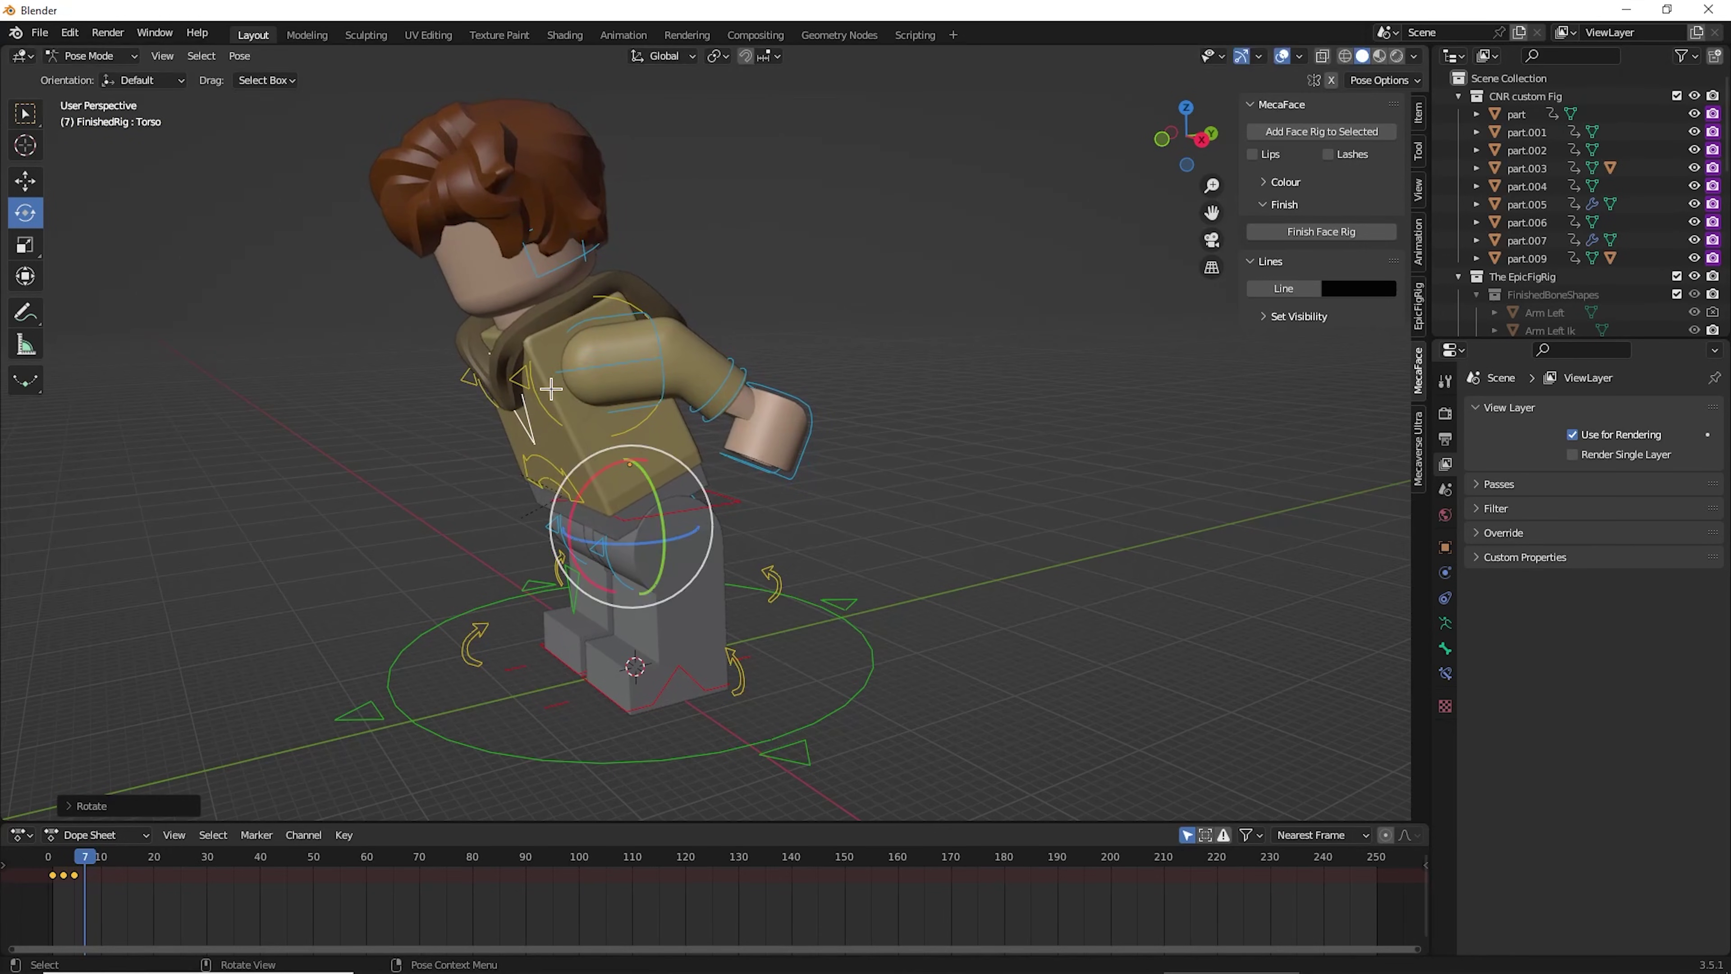
key("i")
left_click(559, 383)
- Change the interpolation mode of the Torso keyframes in the Dope Sheet
mouse_move(80, 856)
left_mouse_down()
mouse_move(52, 858)
mouse_move(108, 857)
mouse_move(58, 863)
mouse_move(73, 860)
left_mouse_up()
key("t")
left_click(93, 831)
key("t")
left_click(73, 870)
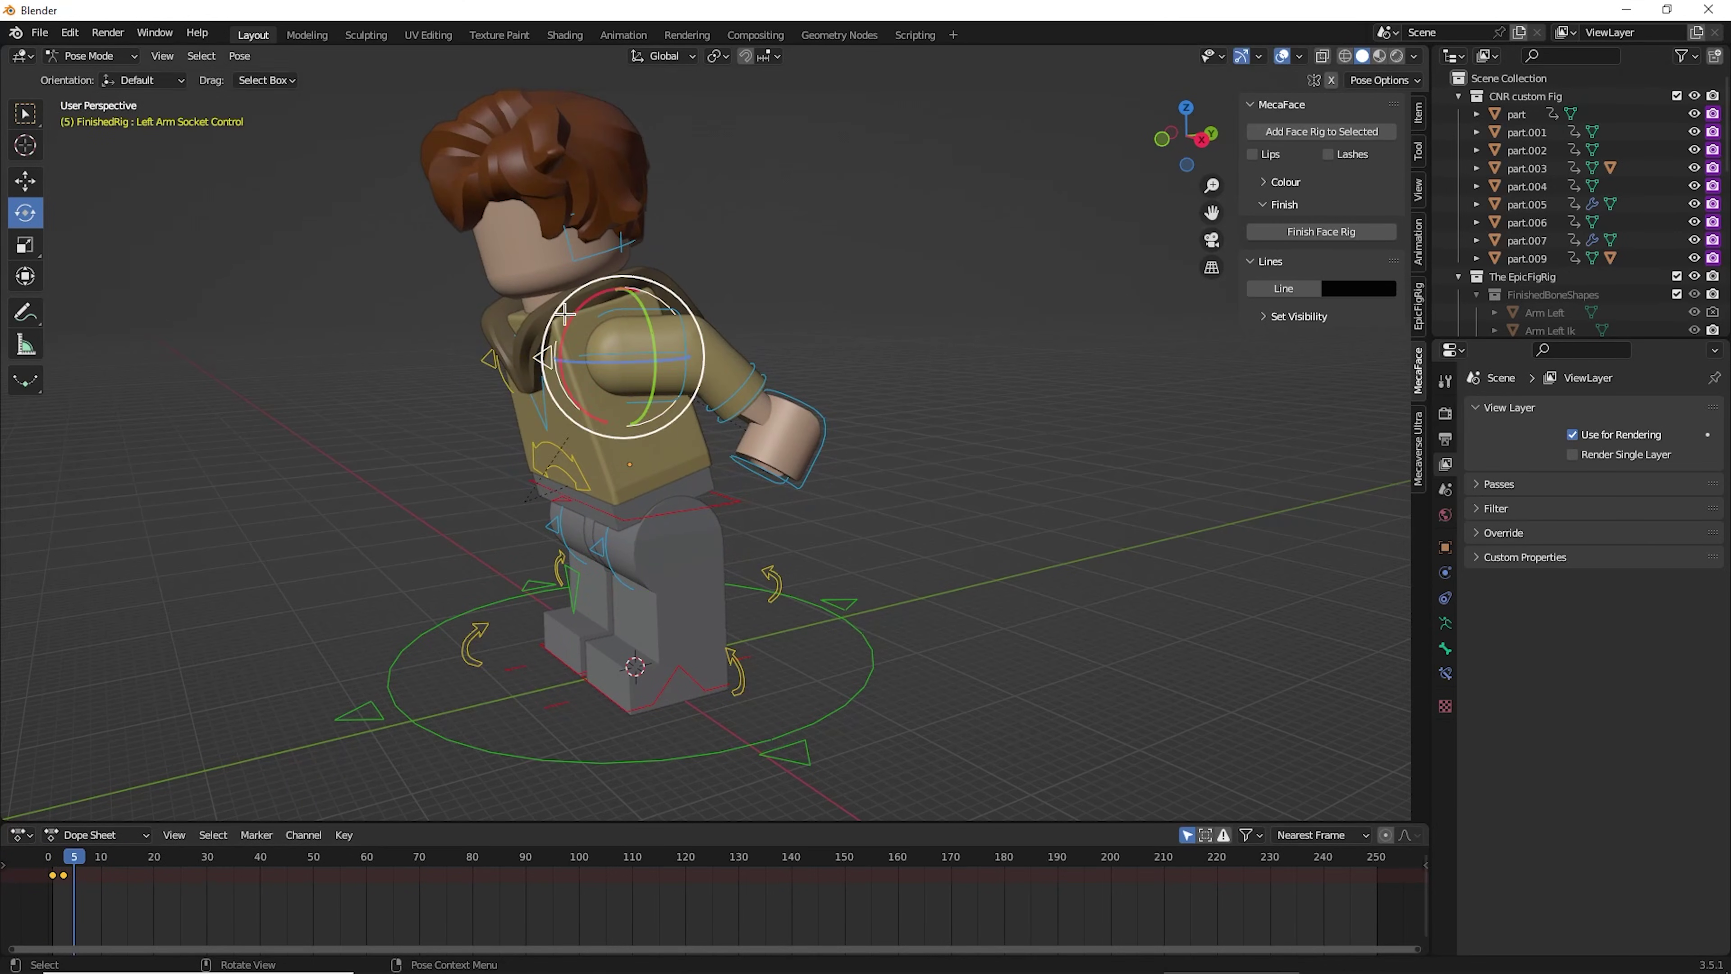
- Shift the Left Arm Socket Control outward from the torso at frame 5 and insert a keyframe
middle_click_drag(607, 334, 769, 317)
left_click(25, 181)
scroll(835, 322, "up", 4)
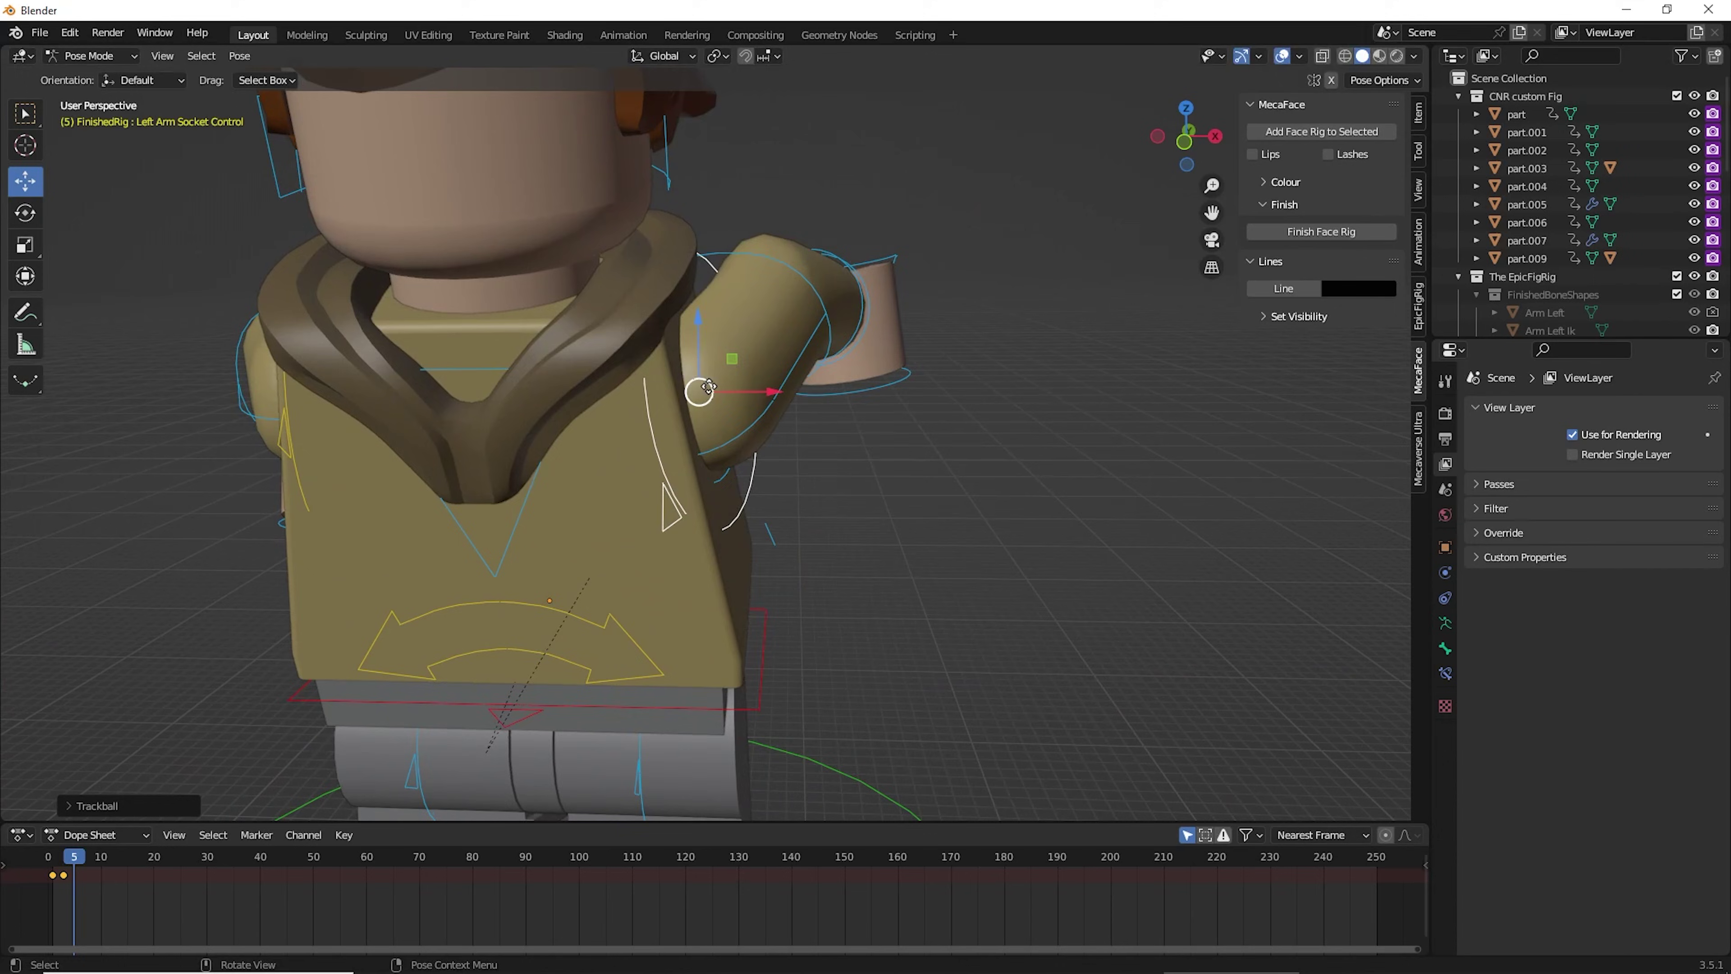
left_click_drag(773, 388, 792, 386)
middle_click_drag(793, 386, 653, 387)
key("i")
- Rotate the Right Arm Socket Control and shift it outward to match the left arm at frame 5, then insert a keyframe
middle_click_drag(300, 307, 464, 300)
left_click_drag(494, 419, 477, 393)
left_click_drag(458, 430, 476, 441)
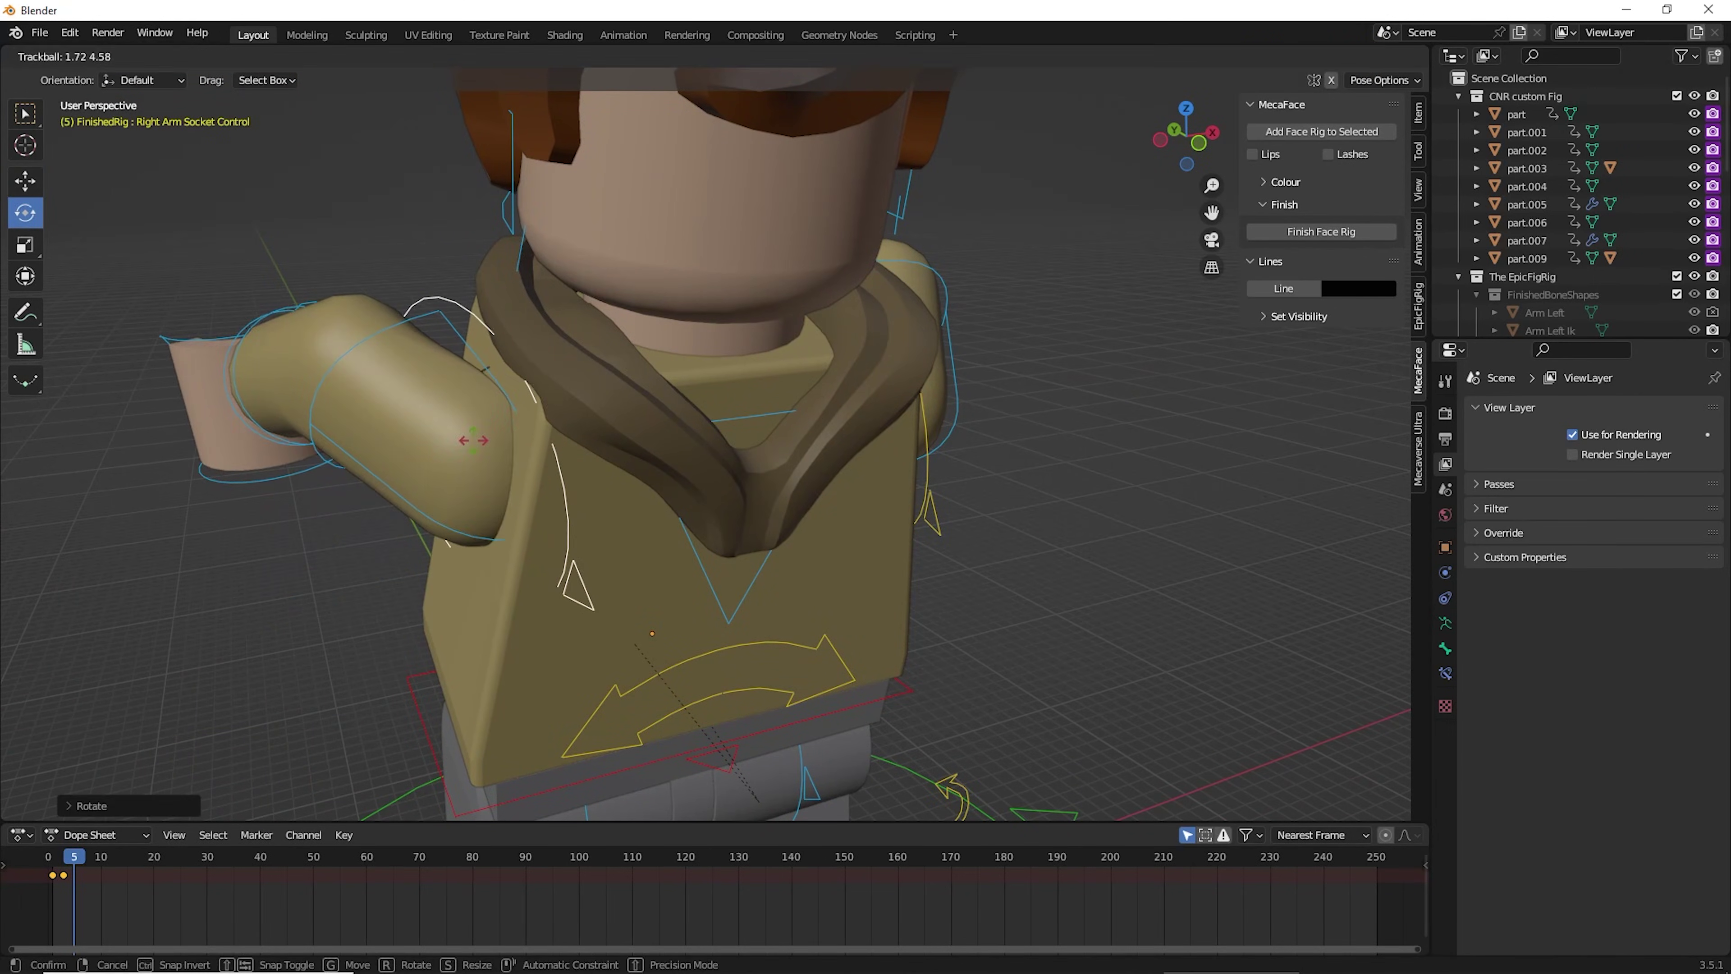
left_click(25, 181)
middle_click_drag(475, 440, 437, 416)
left_click_drag(477, 390, 453, 392)
middle_click_drag(491, 389, 437, 352)
left_click(25, 212)
left_click_drag(401, 313, 408, 310)
left_click(25, 181)
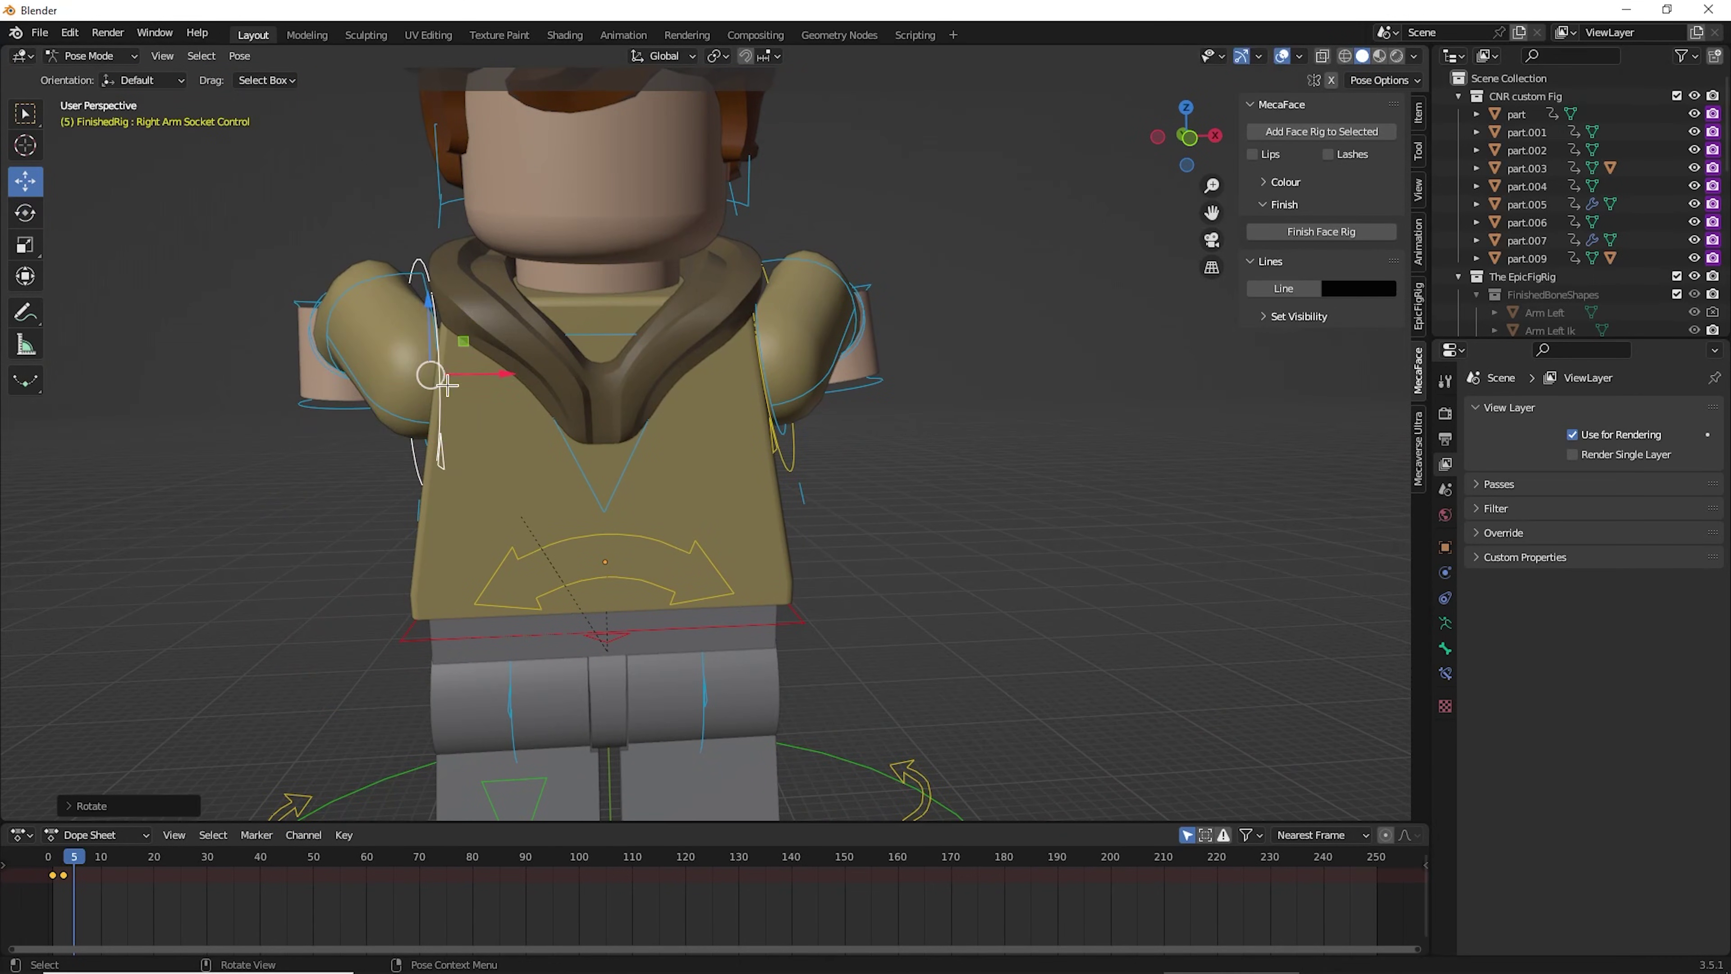
left_click_drag(432, 375, 425, 369)
scroll(545, 382, "down", 3)
middle_click_drag(668, 410, 668, 452)
key("i")
- Swing the right arm further back with its socket control at frame 7 and insert a keyframe
key("Right")
key("Right")
left_click(26, 212)
left_click_drag(493, 369, 503, 392)
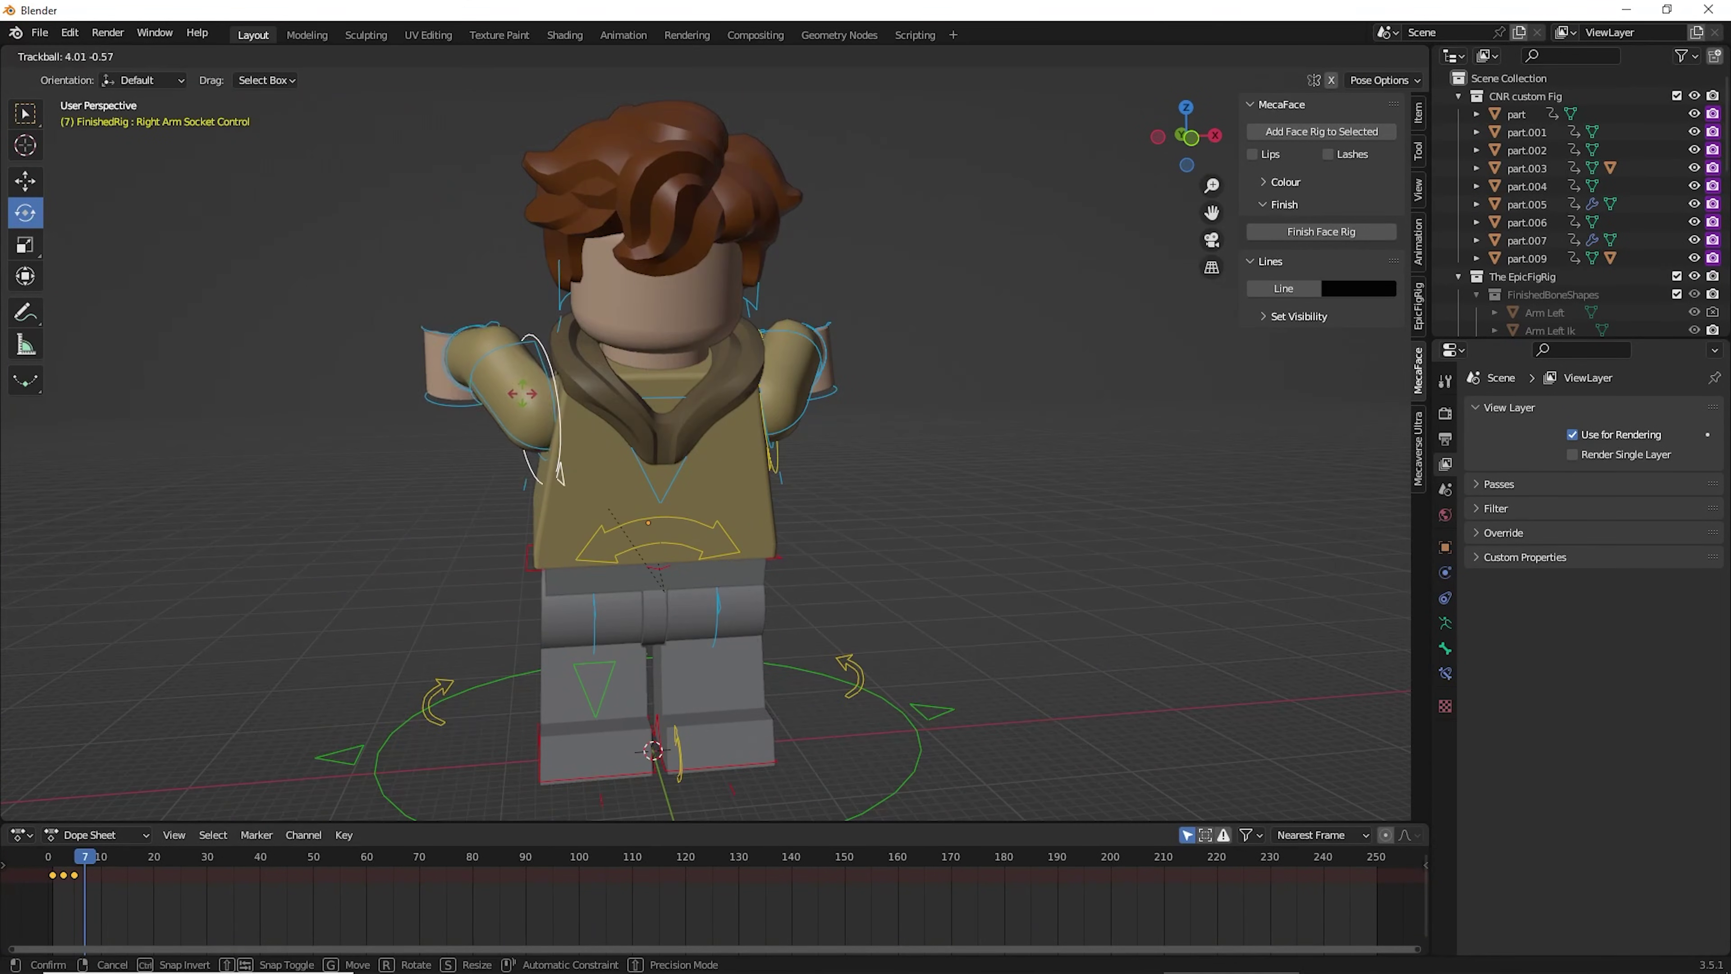
middle_click_drag(143, 754, 298, 758)
key("i")
- Rotate the Torso bone from its forward lean back to upright across frames 9 to 13
key("Right")
key("Right")
left_click(622, 511)
left_click_drag(579, 501, 574, 424)
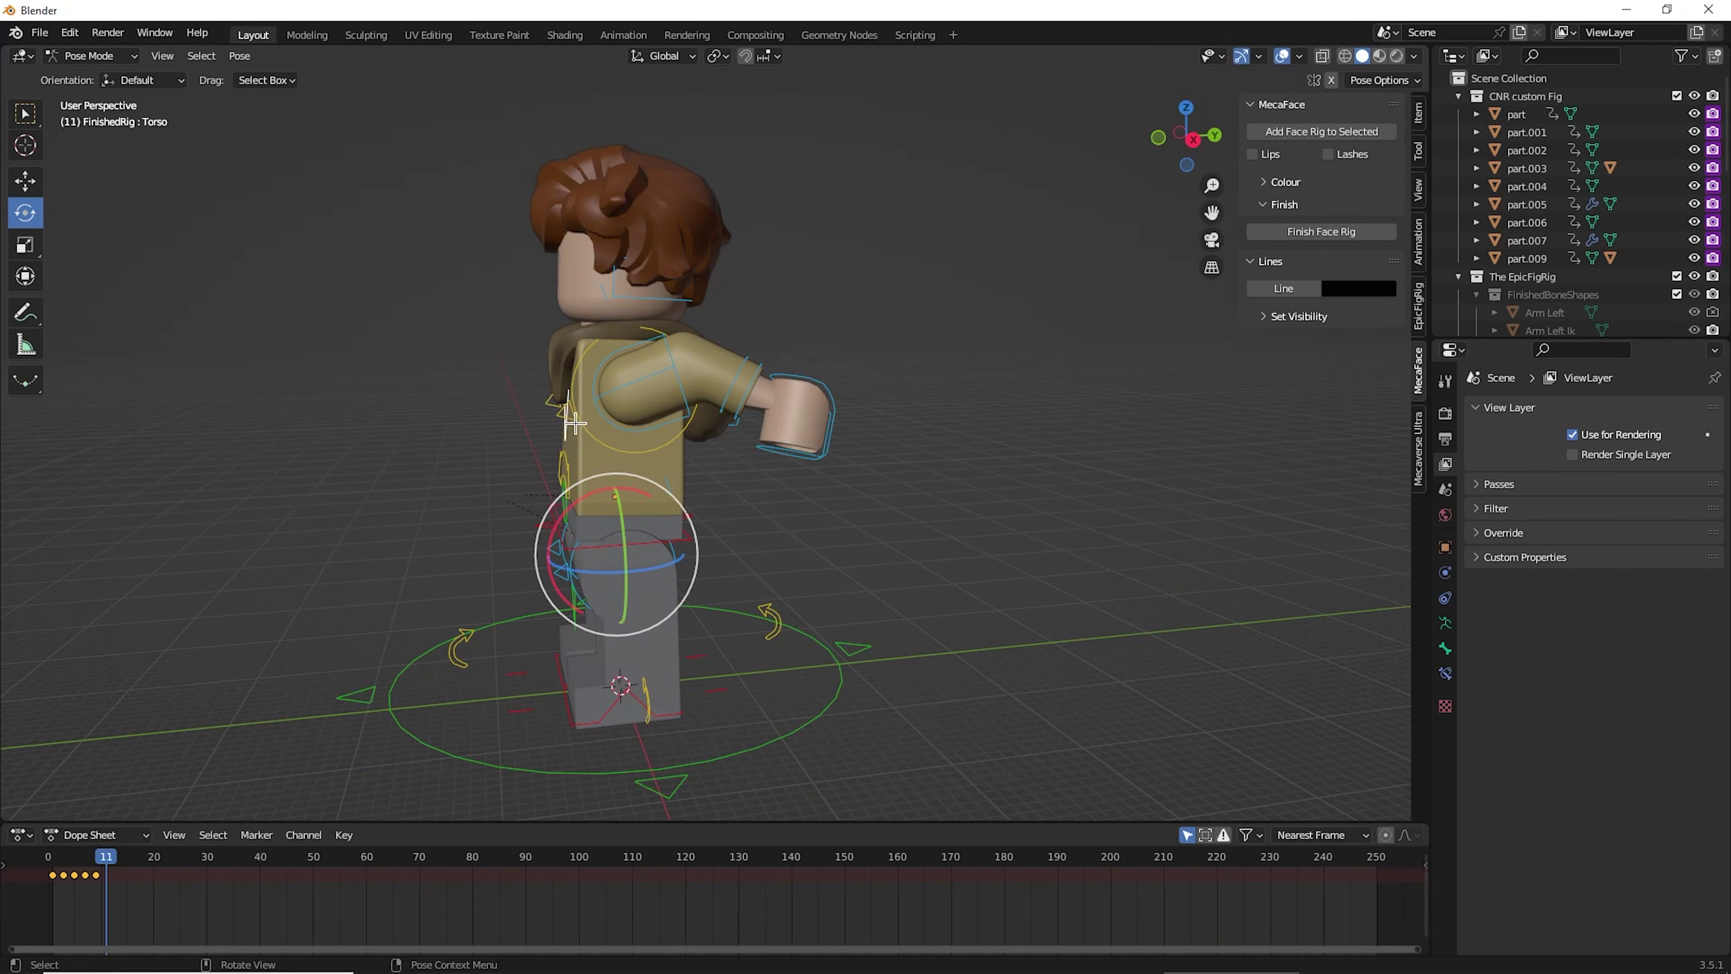
key("Right")
key("Right")
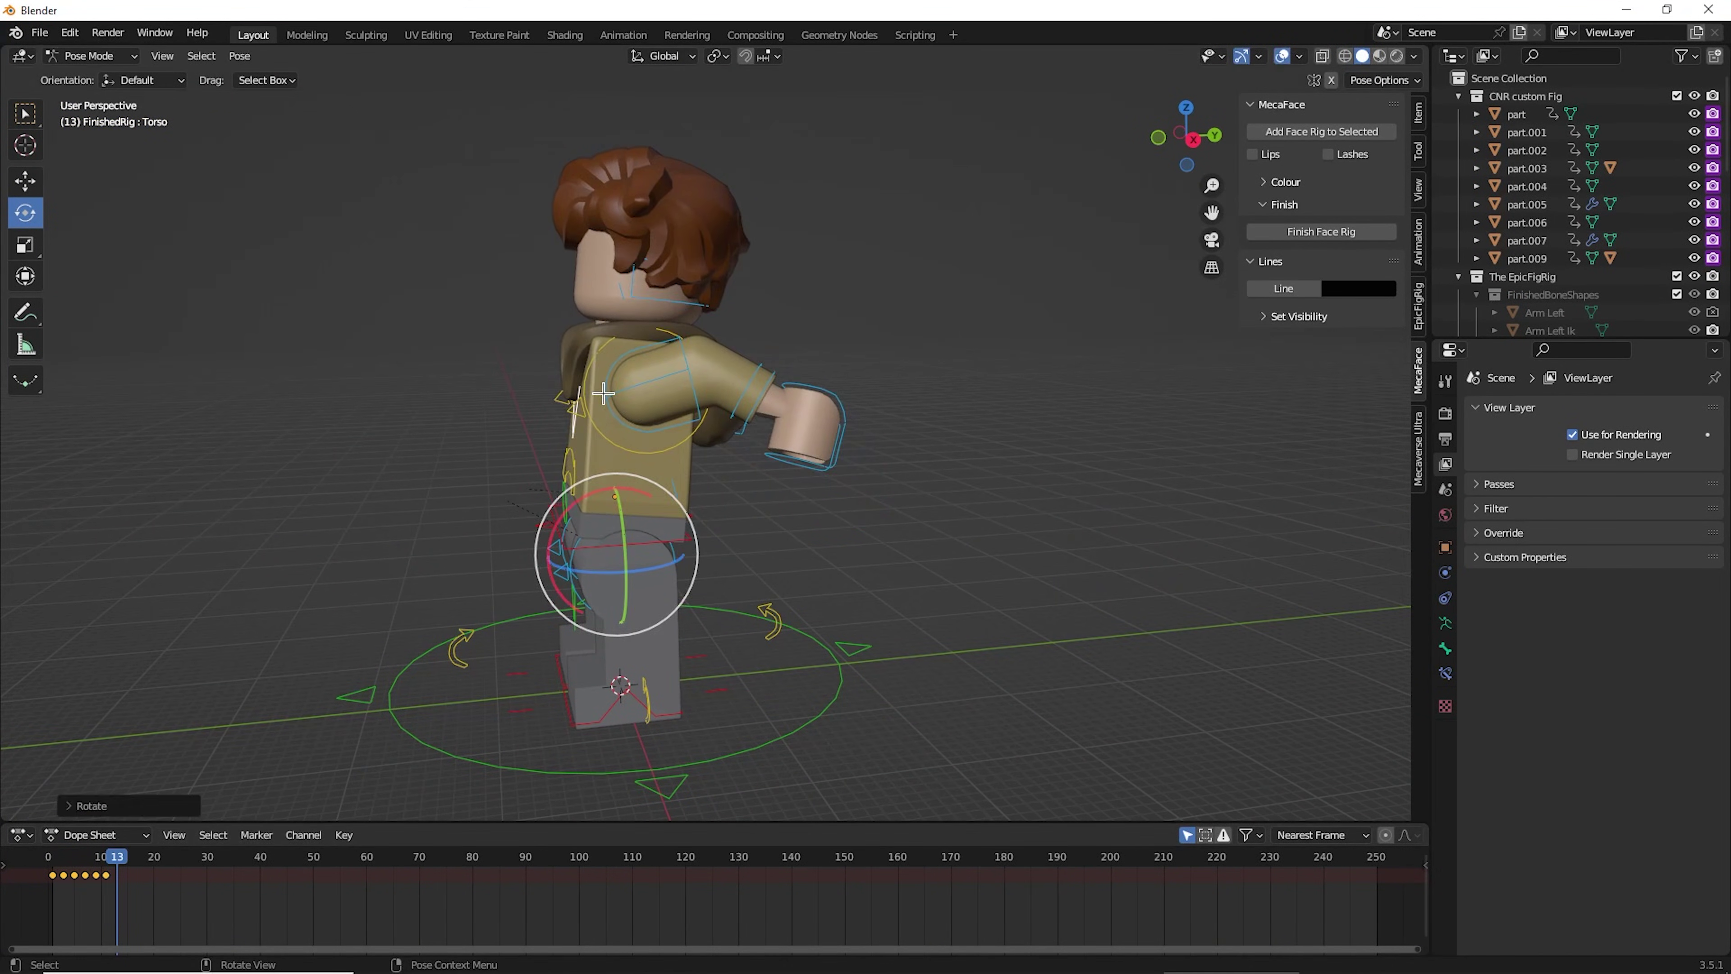
middle_click_drag(559, 436, 605, 376)
left_click(605, 376)
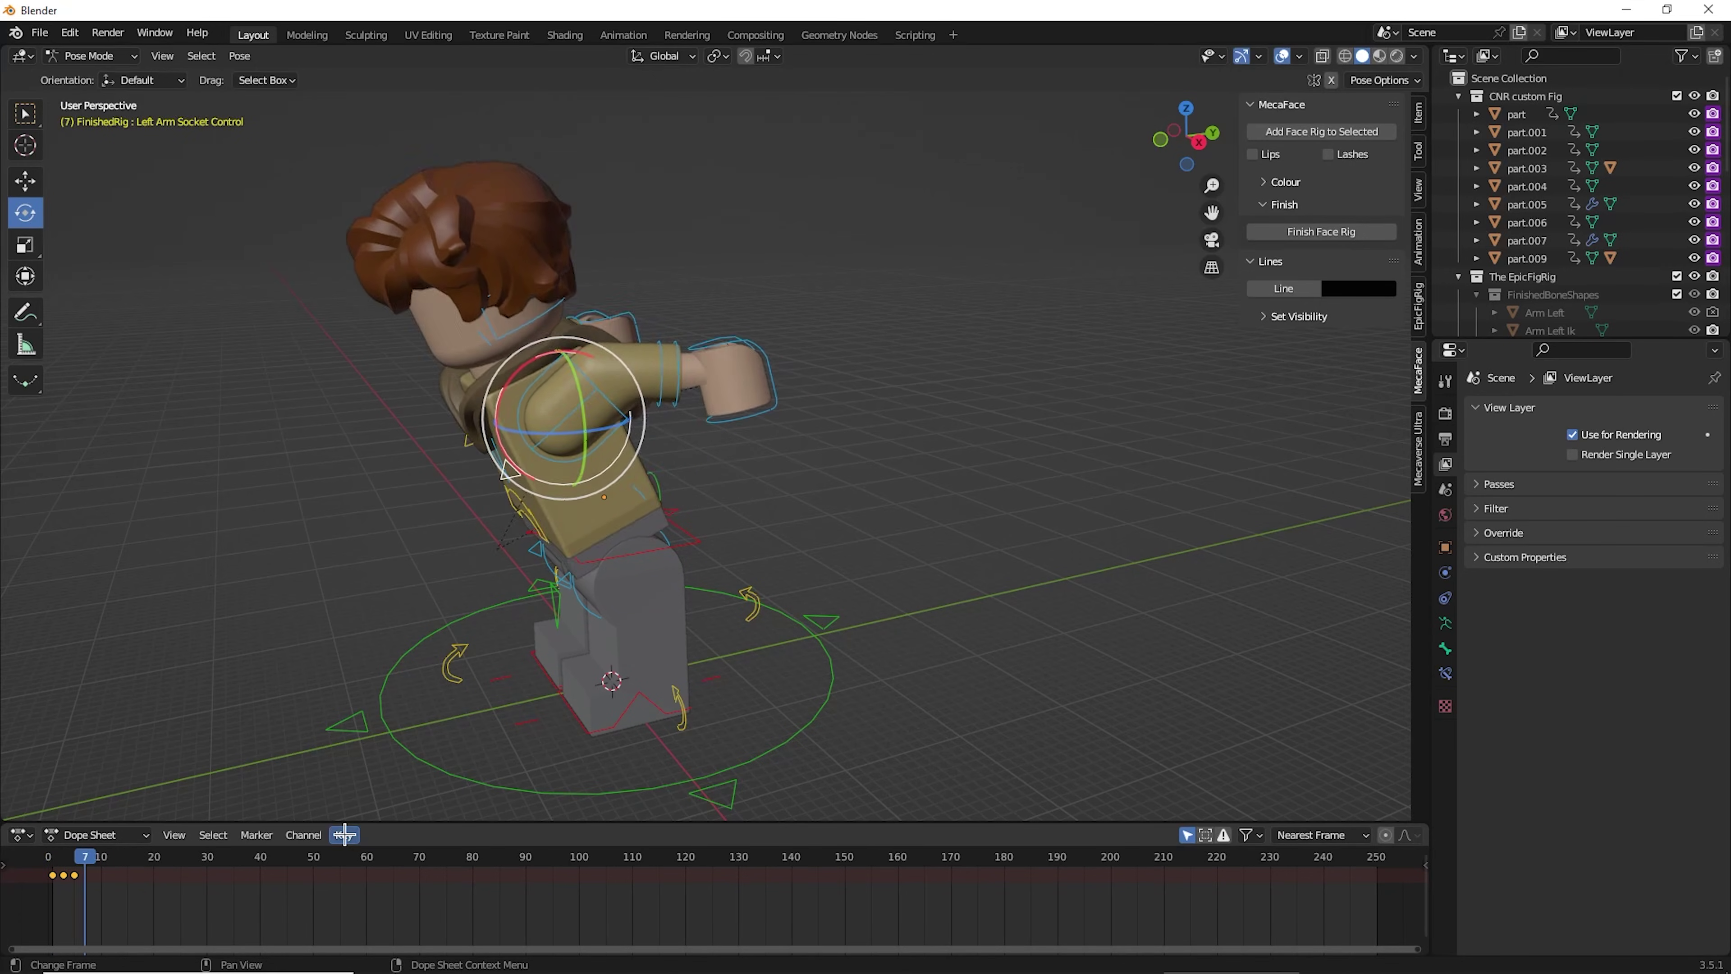
- Swing the left arm up to the front with its socket control at frame 9 and insert a keyframe
key("Right")
key("Right")
left_click_drag(600, 361, 654, 341)
middle_click_drag(654, 340, 839, 334)
left_click_drag(739, 389, 756, 368)
scroll(620, 328, "up", 3)
key("i")
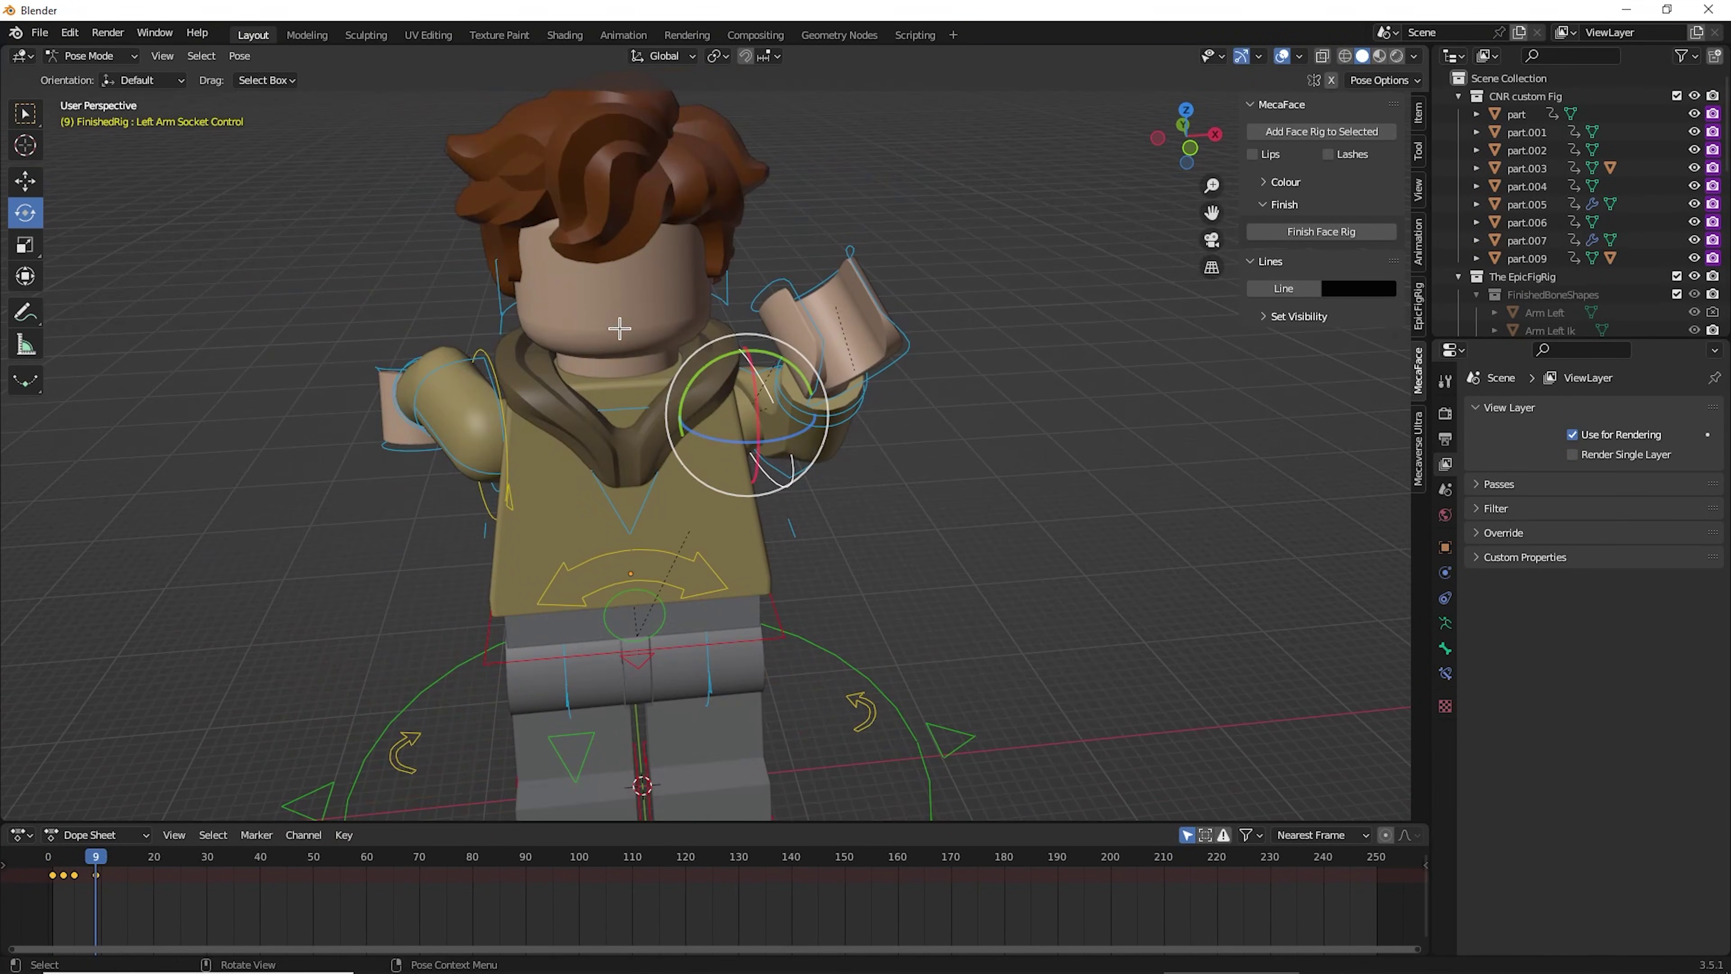
- Swing the right arm up to match the left with its socket control at frame 9 and insert a keyframe
left_click(493, 358)
middle_click_drag(63, 224, 409, 239)
left_click_drag(753, 480, 753, 382)
middle_click_drag(753, 382, 491, 382)
left_click_drag(491, 382, 500, 372)
scroll(501, 371, "down", 2)
key("i")
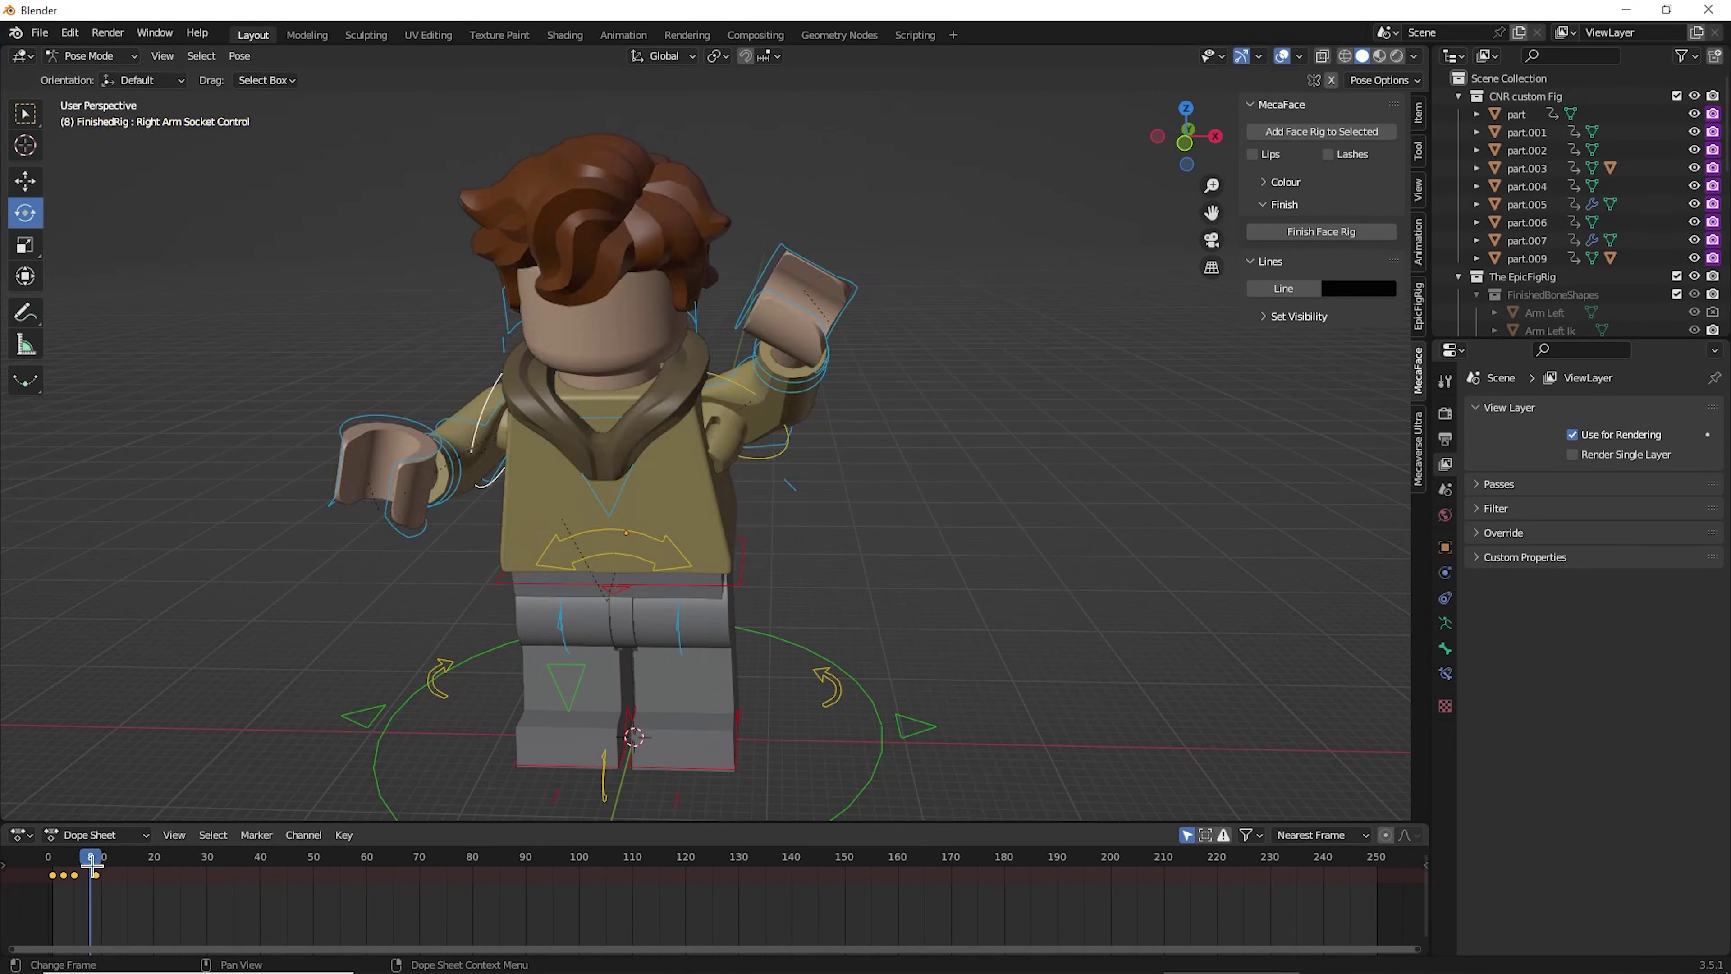
- Set the interpolation of the arm socket and Torso keyframes to Constant and play back the animation
key("t")
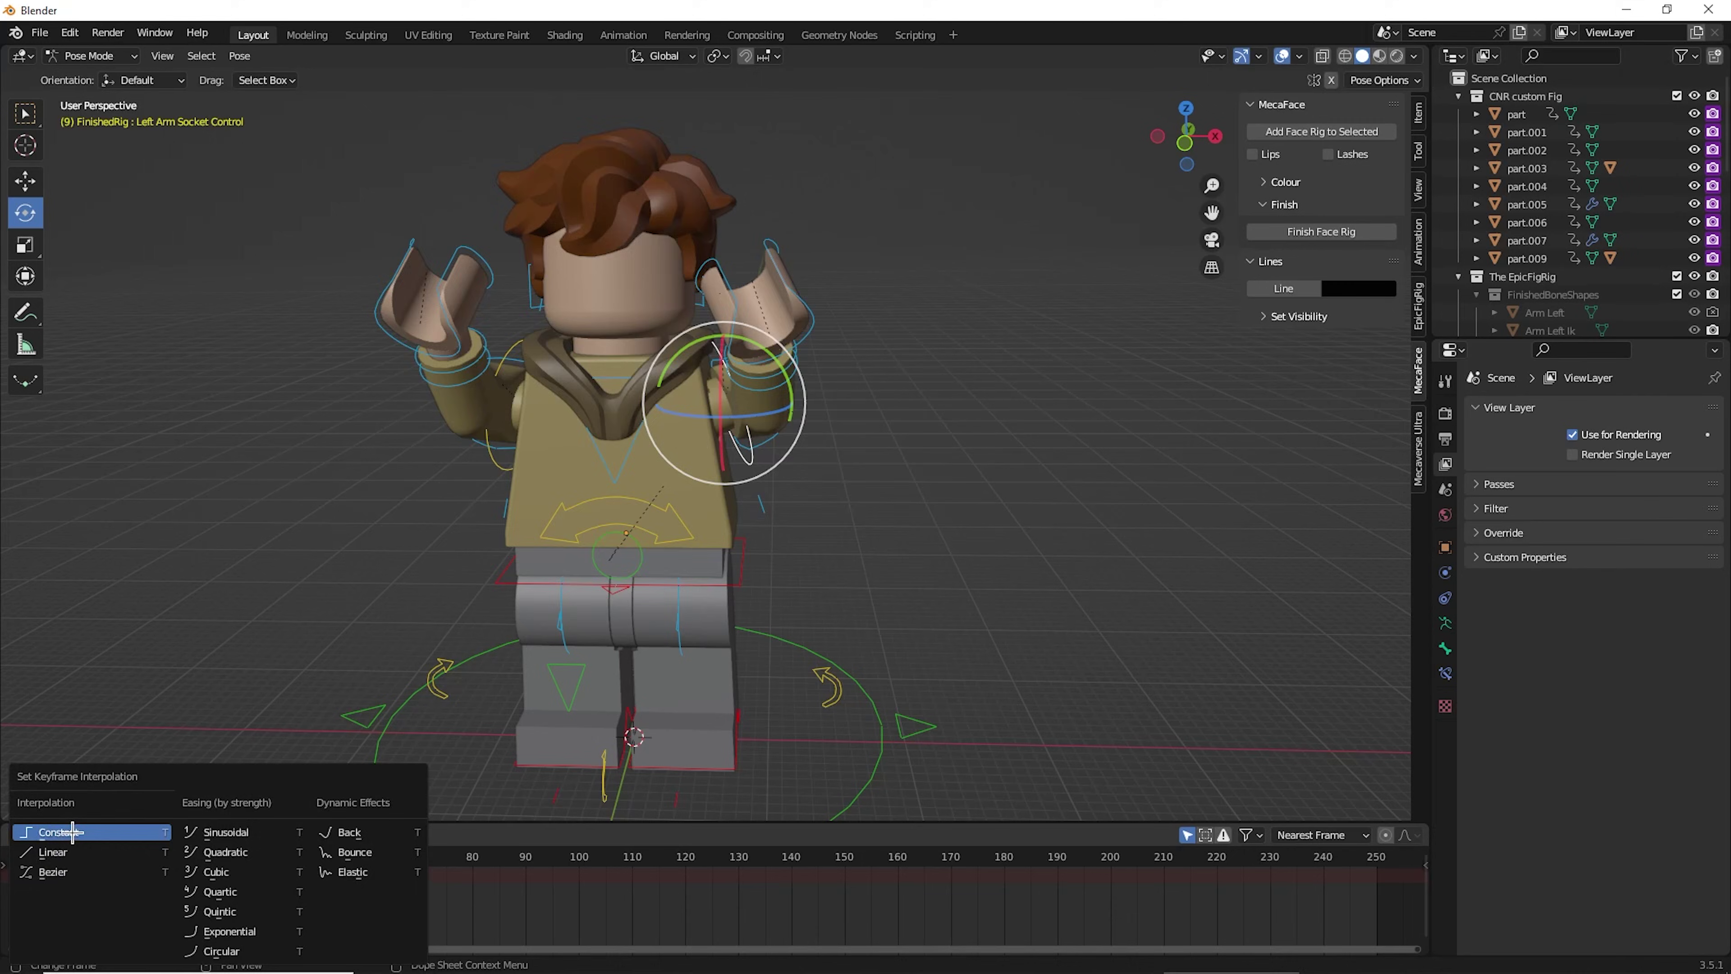
left_click(70, 831)
key("space")
left_click_drag(61, 860, 114, 861)
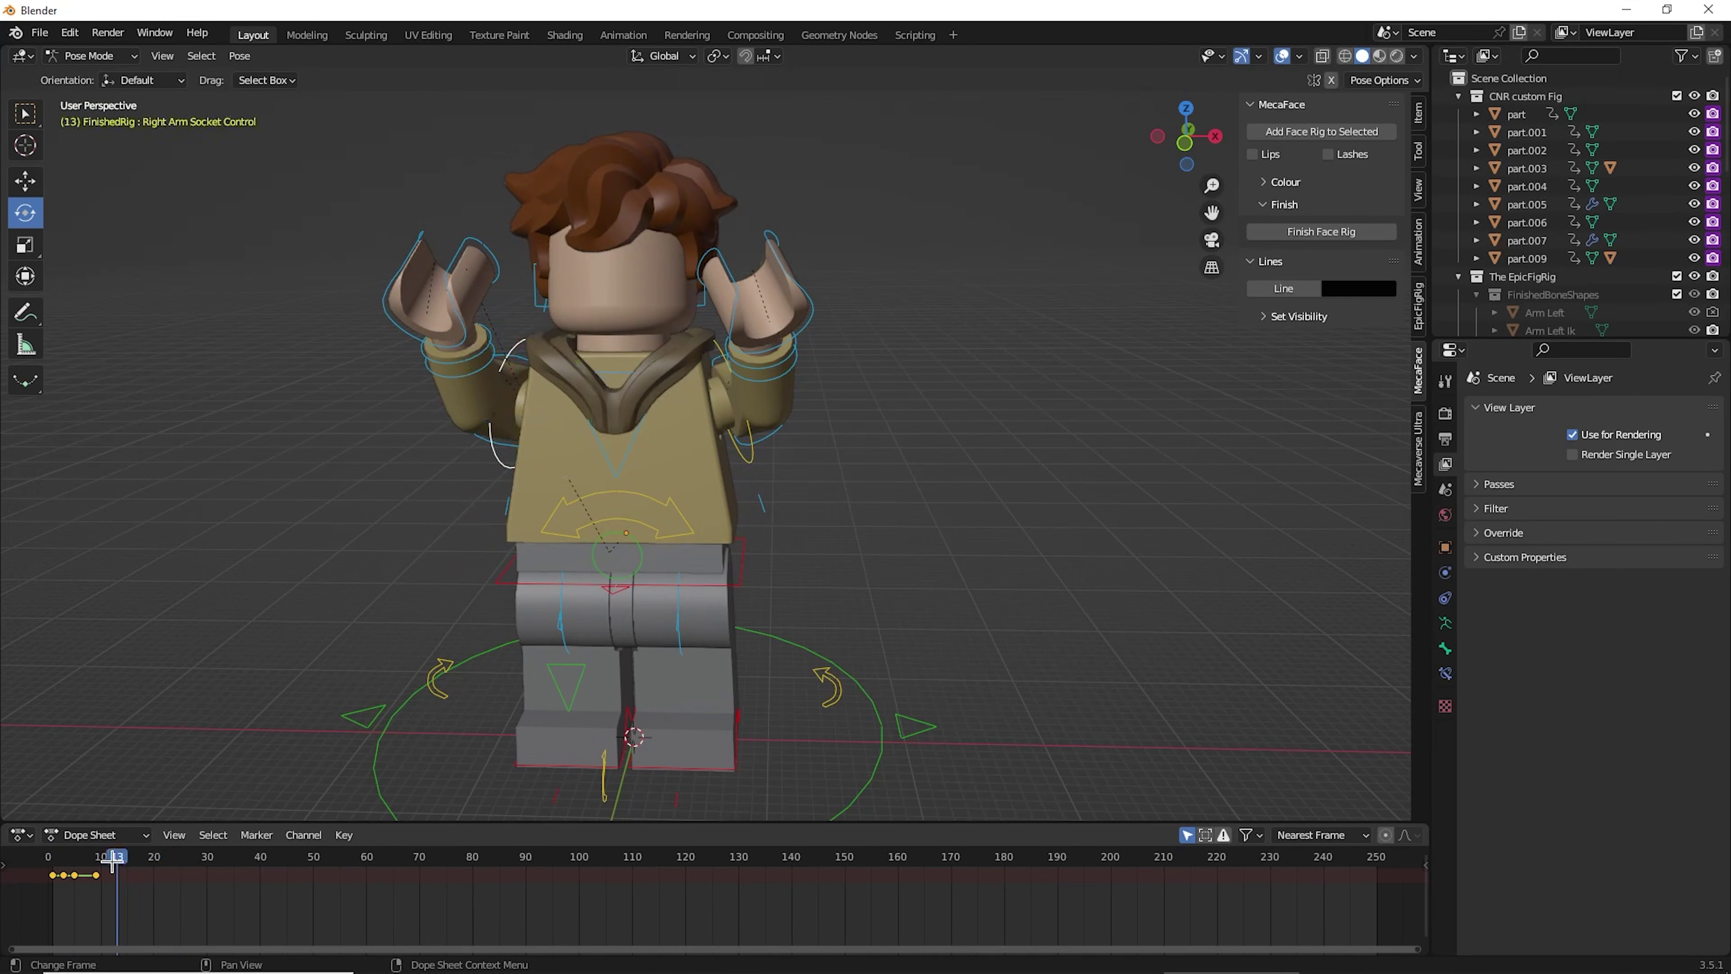
left_click(617, 508)
key("t")
left_click(54, 831)
key("space")
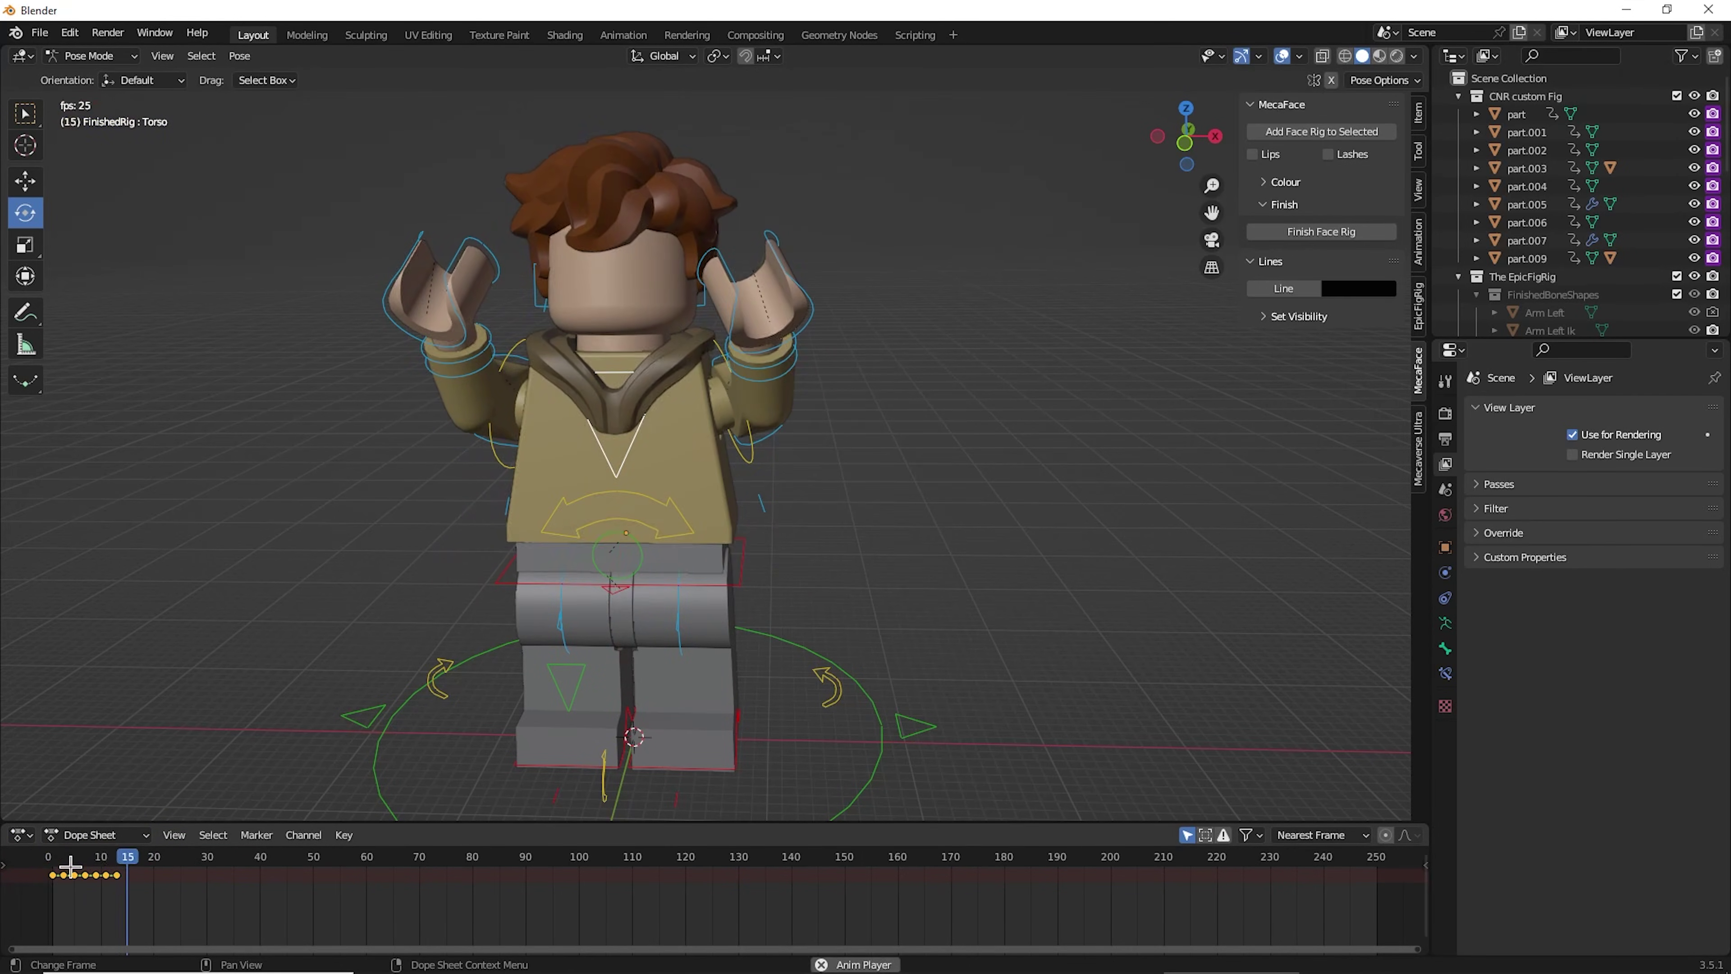
key("space")
- Select the MasterBone and insert a keyframe for it at the start of the animation
middle_click_drag(409, 631, 588, 631)
left_click(382, 756)
left_click(59, 858)
key("i")
left_click(422, 614)
key("space")
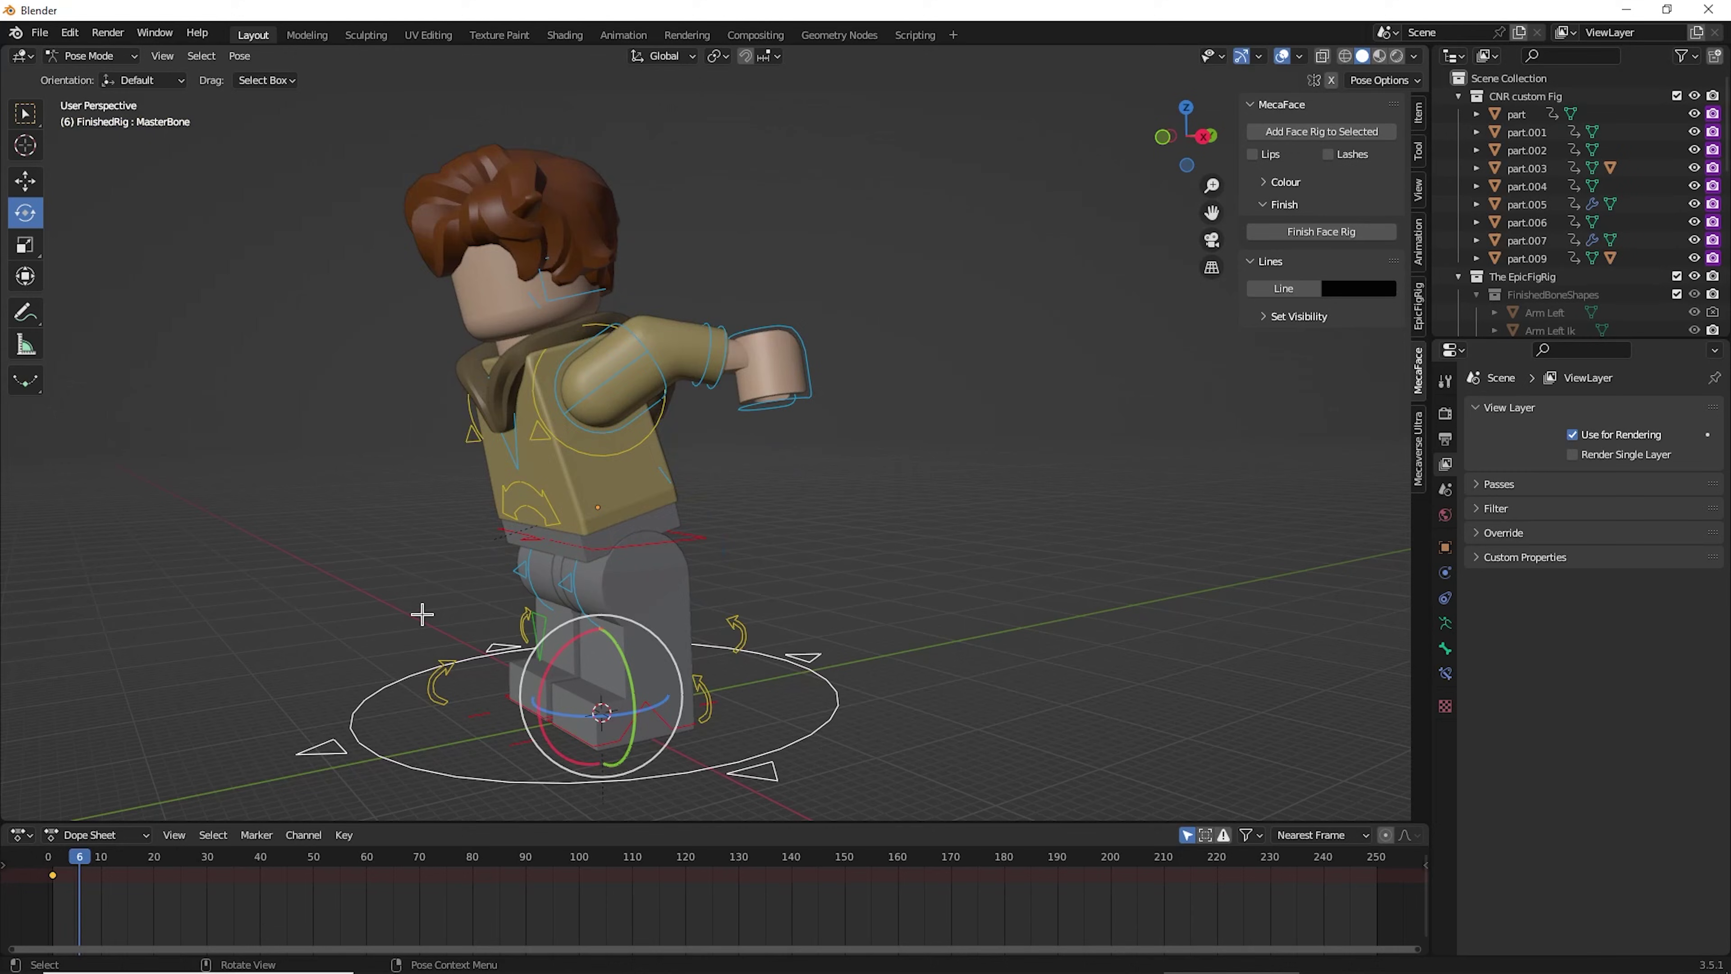
- Raise the MasterBone to lift the whole figure off the ground, insert a keyframe and play the jump
left_click(25, 181)
left_click_drag(600, 637, 600, 516)
key("i")
mouse_move(101, 855)
left_mouse_down()
mouse_move(116, 855)
mouse_move(62, 855)
mouse_move(102, 853)
left_mouse_up()
key("space")
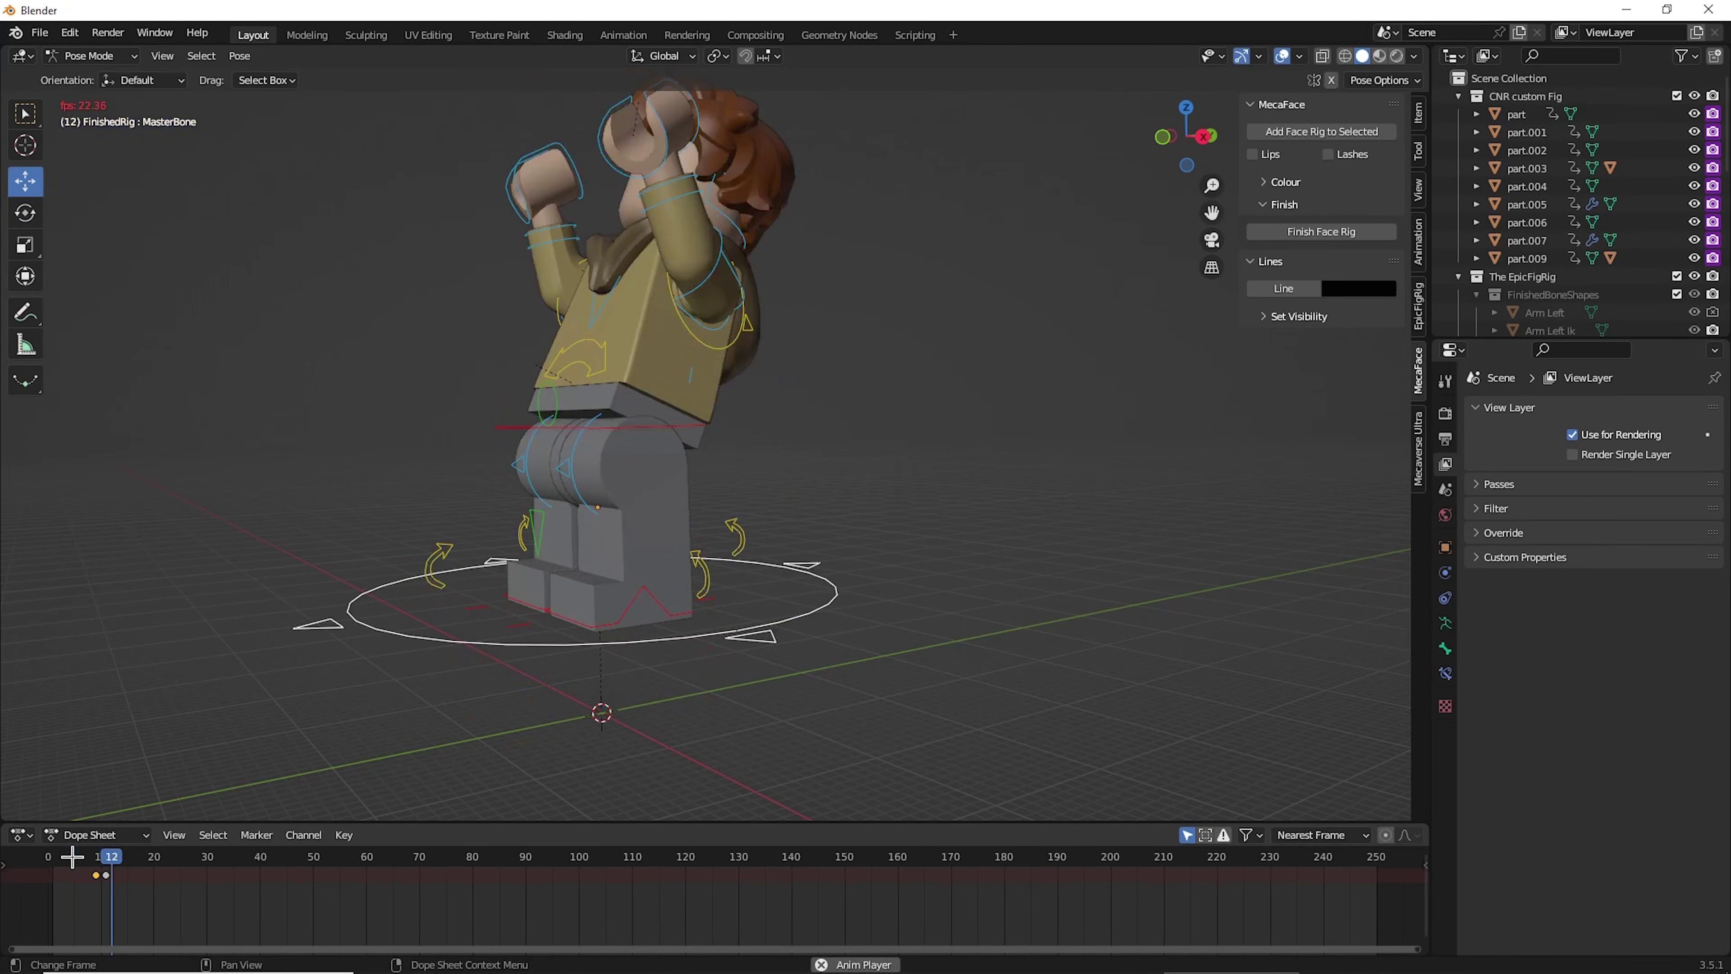
key("space")
- Retime the MasterBone jump keyframes to frames 9, 13 and 17
right_click(97, 875)
left_click(97, 876)
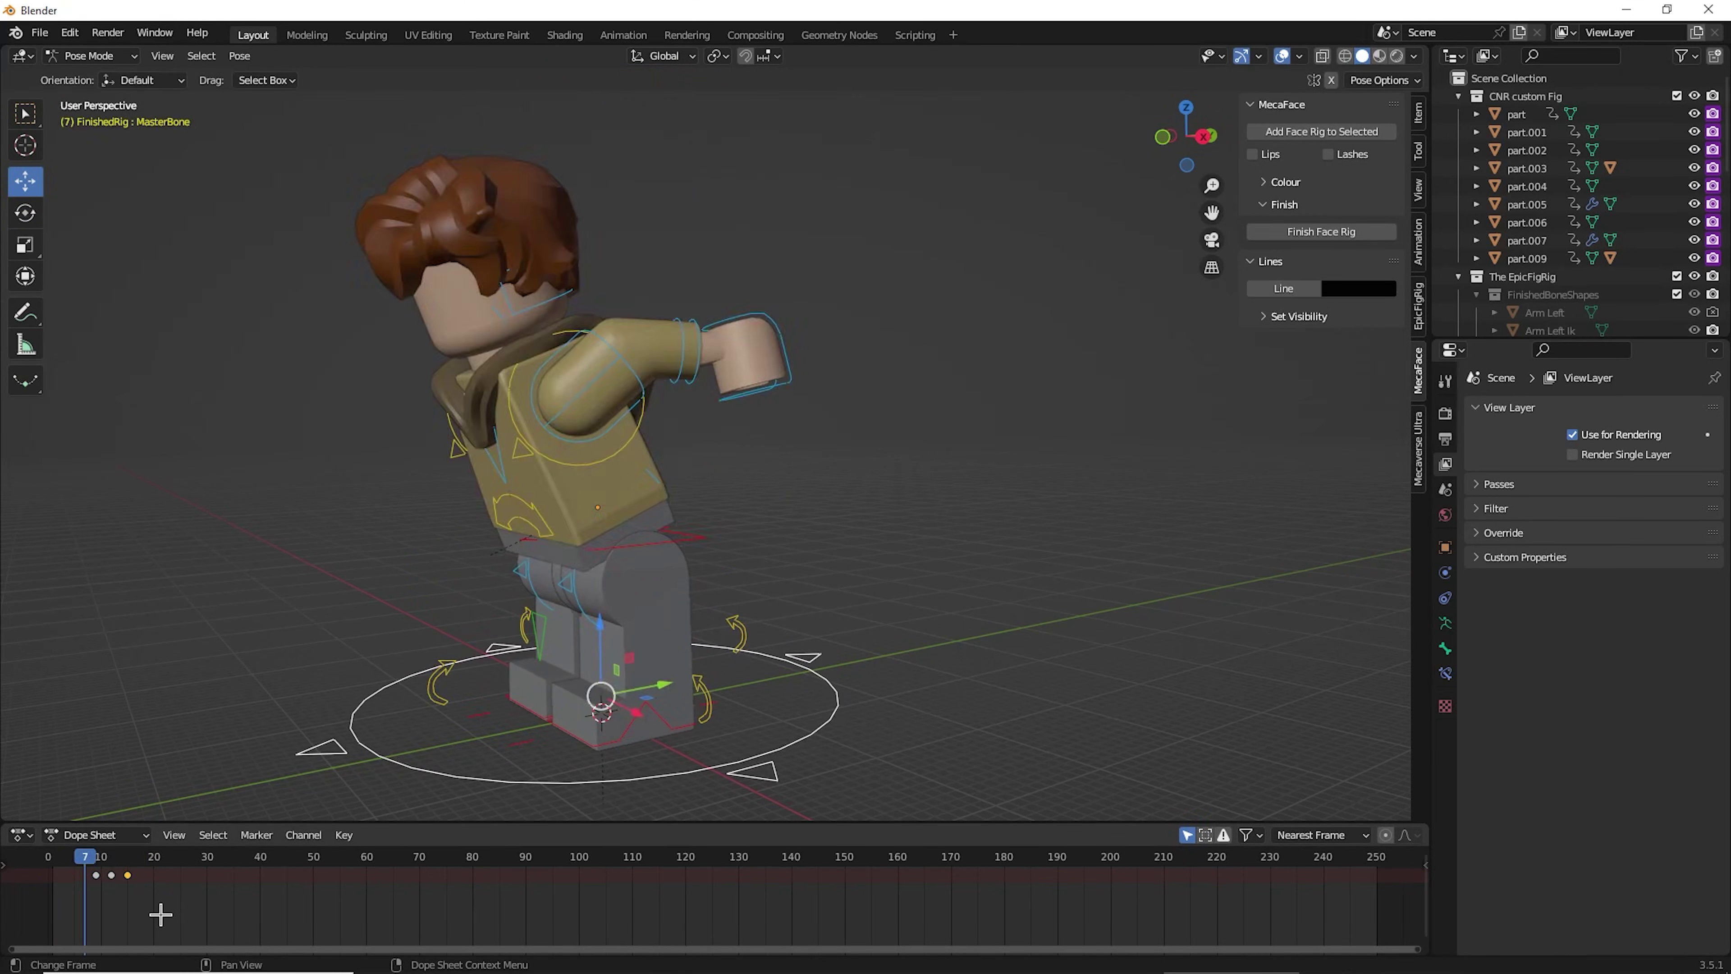
middle_click_drag(409, 630, 587, 631)
left_click(180, 858)
left_click_drag(178, 864, 116, 864)
mouse_move(147, 885)
left_mouse_down()
mouse_move(102, 870)
mouse_move(131, 858)
left_mouse_up()
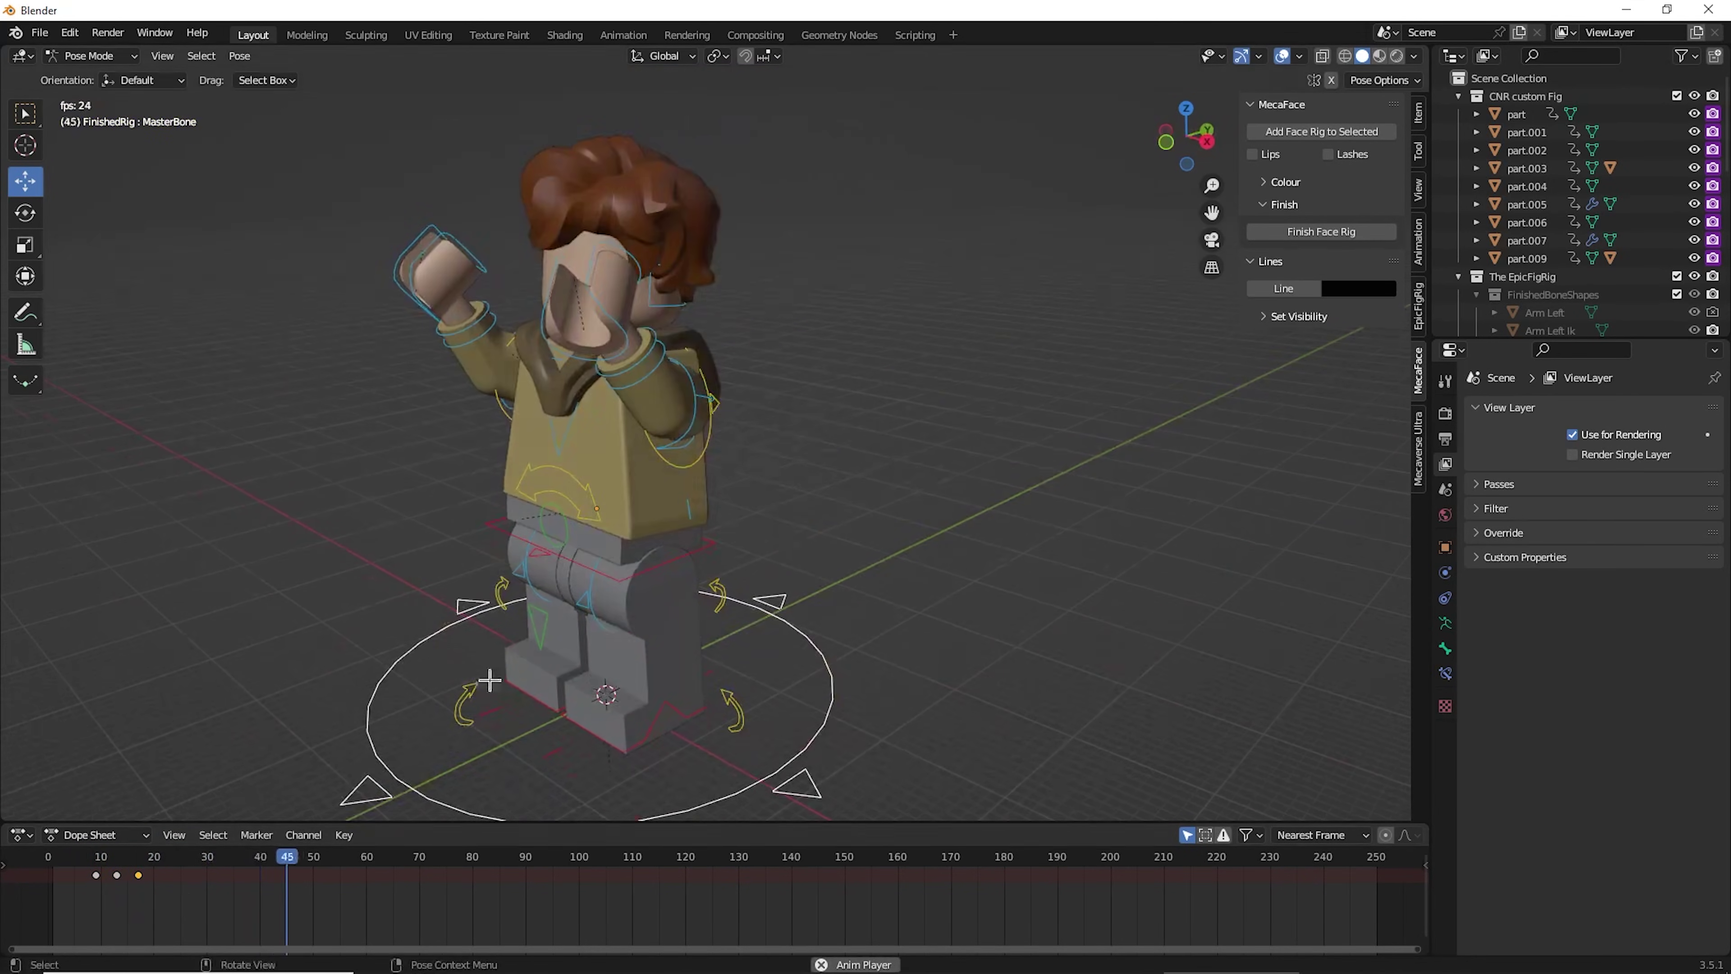
- Stop the playback and scrub through the jump frames to review the motion
key("Escape")
left_click(492, 711)
middle_click_drag(430, 729, 382, 718)
mouse_move(119, 865)
left_mouse_down()
mouse_move(88, 864)
mouse_move(141, 865)
left_mouse_up()
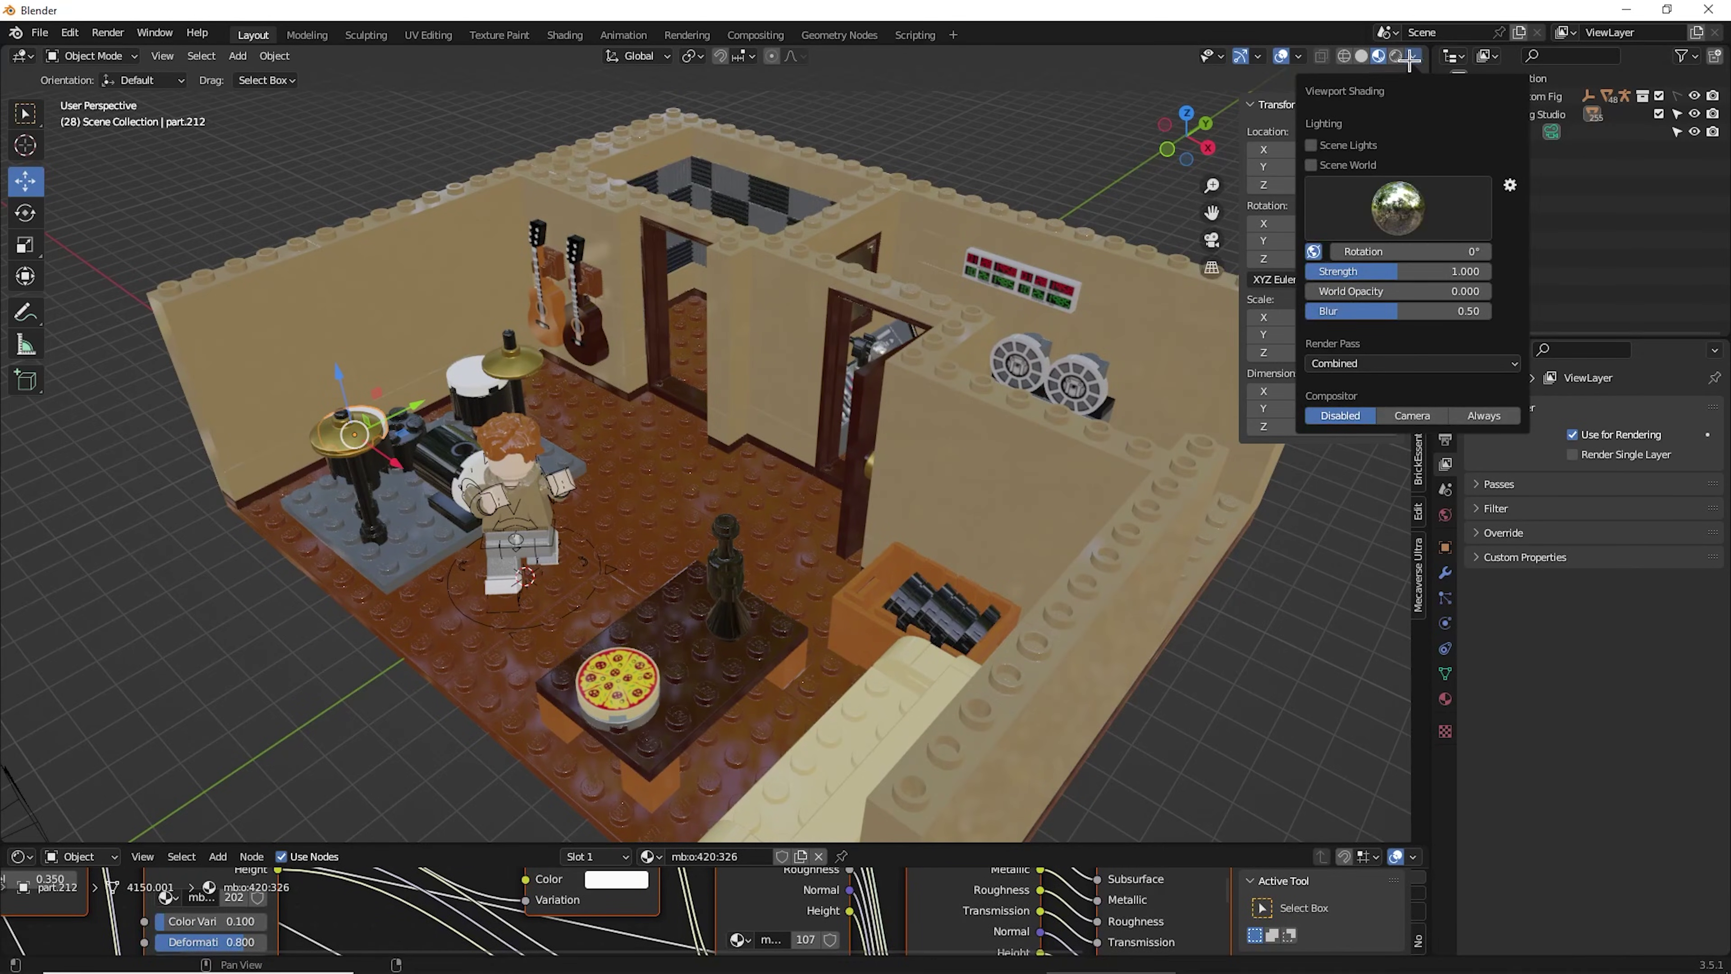
- Enable Scene Lights in the viewport shading and switch the Shader Editor area to the Dope Sheet
left_click(1311, 145)
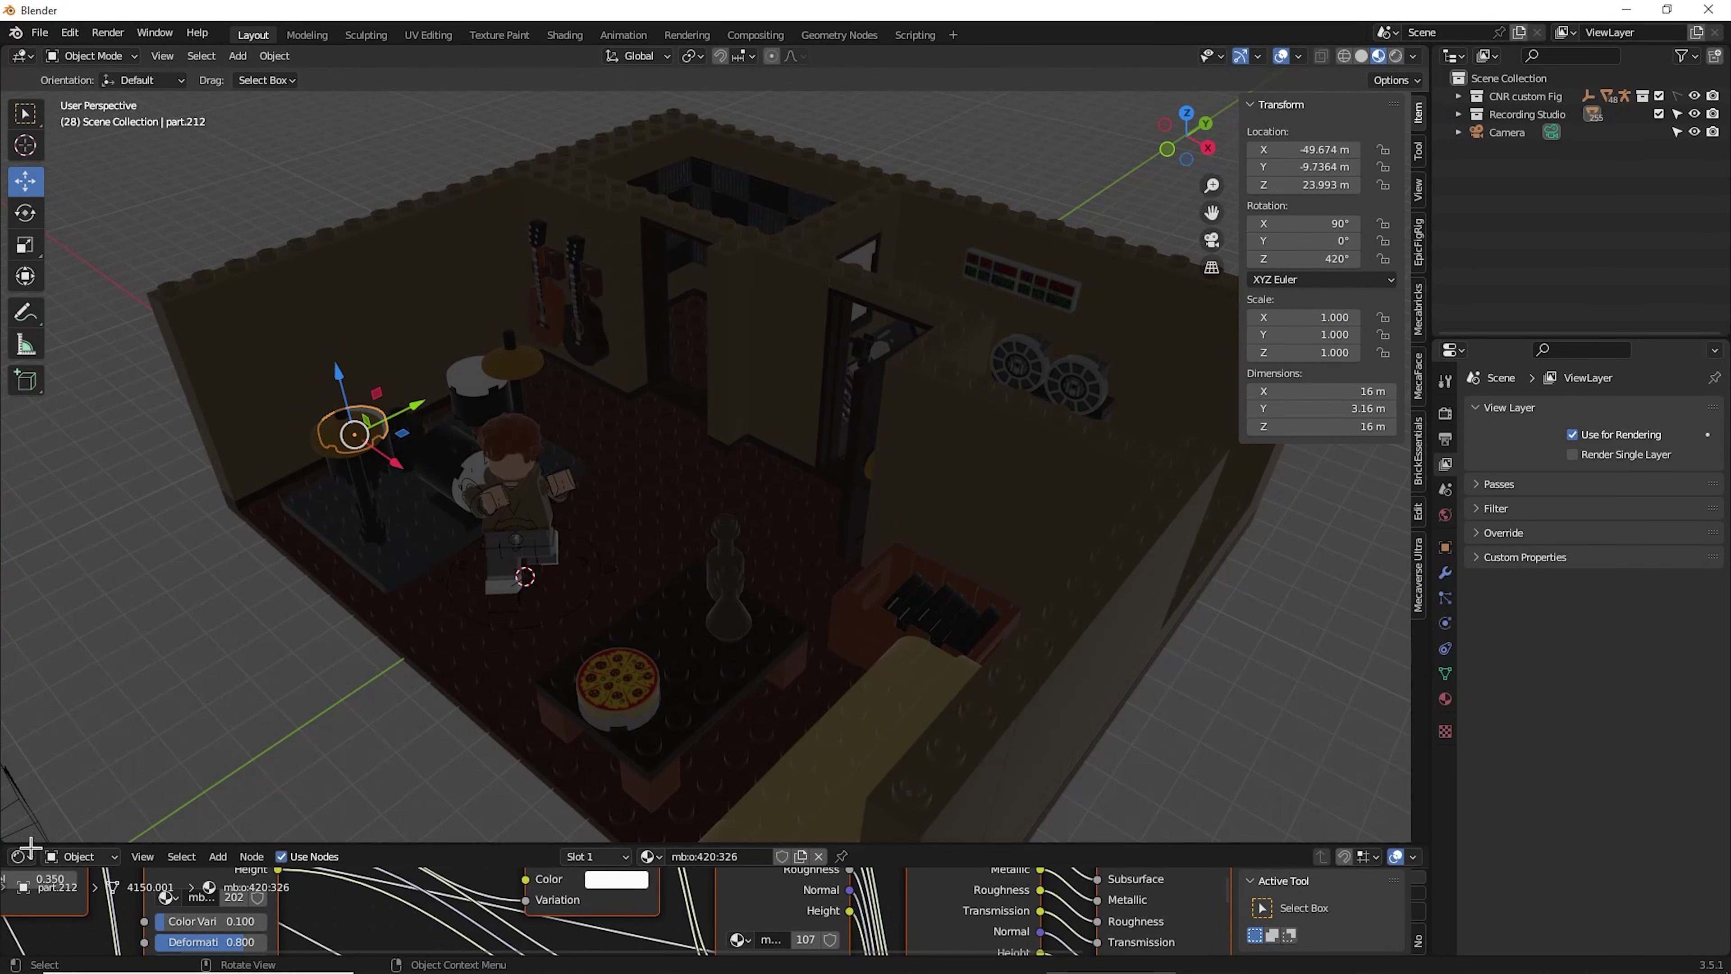
left_click(16, 858)
- Add an Area light, raise it to about 67 m on Z and scale it up to about 57.7
key("shift+a")
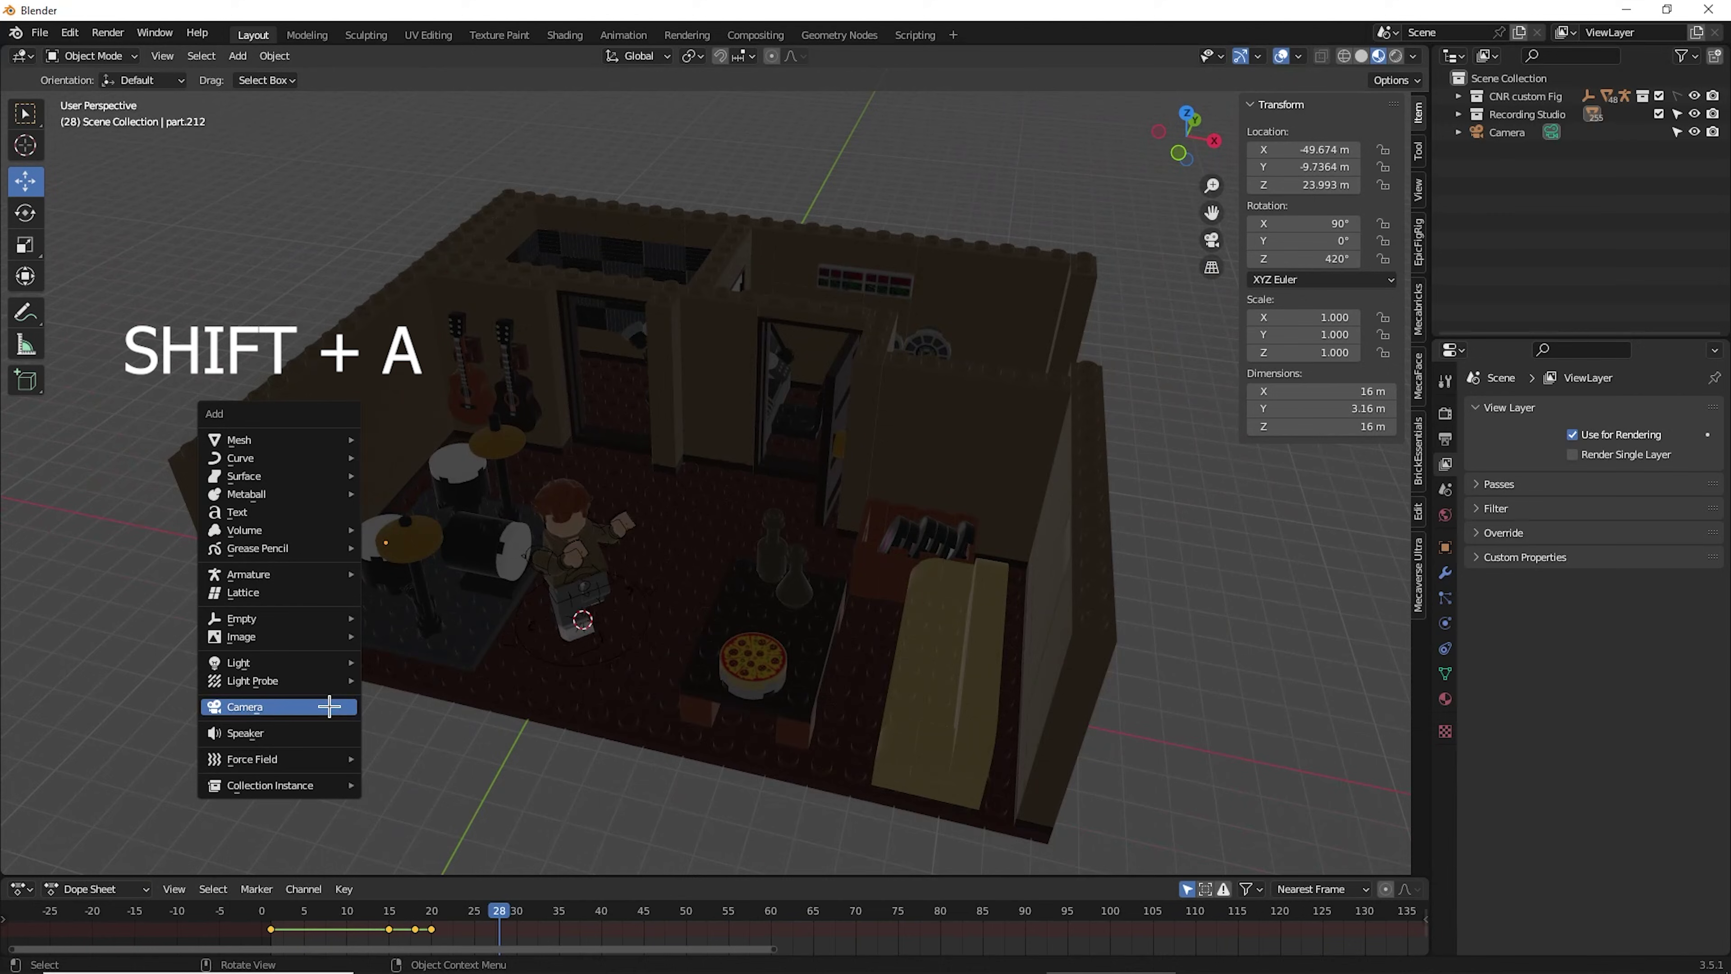
mouse_move(326, 657)
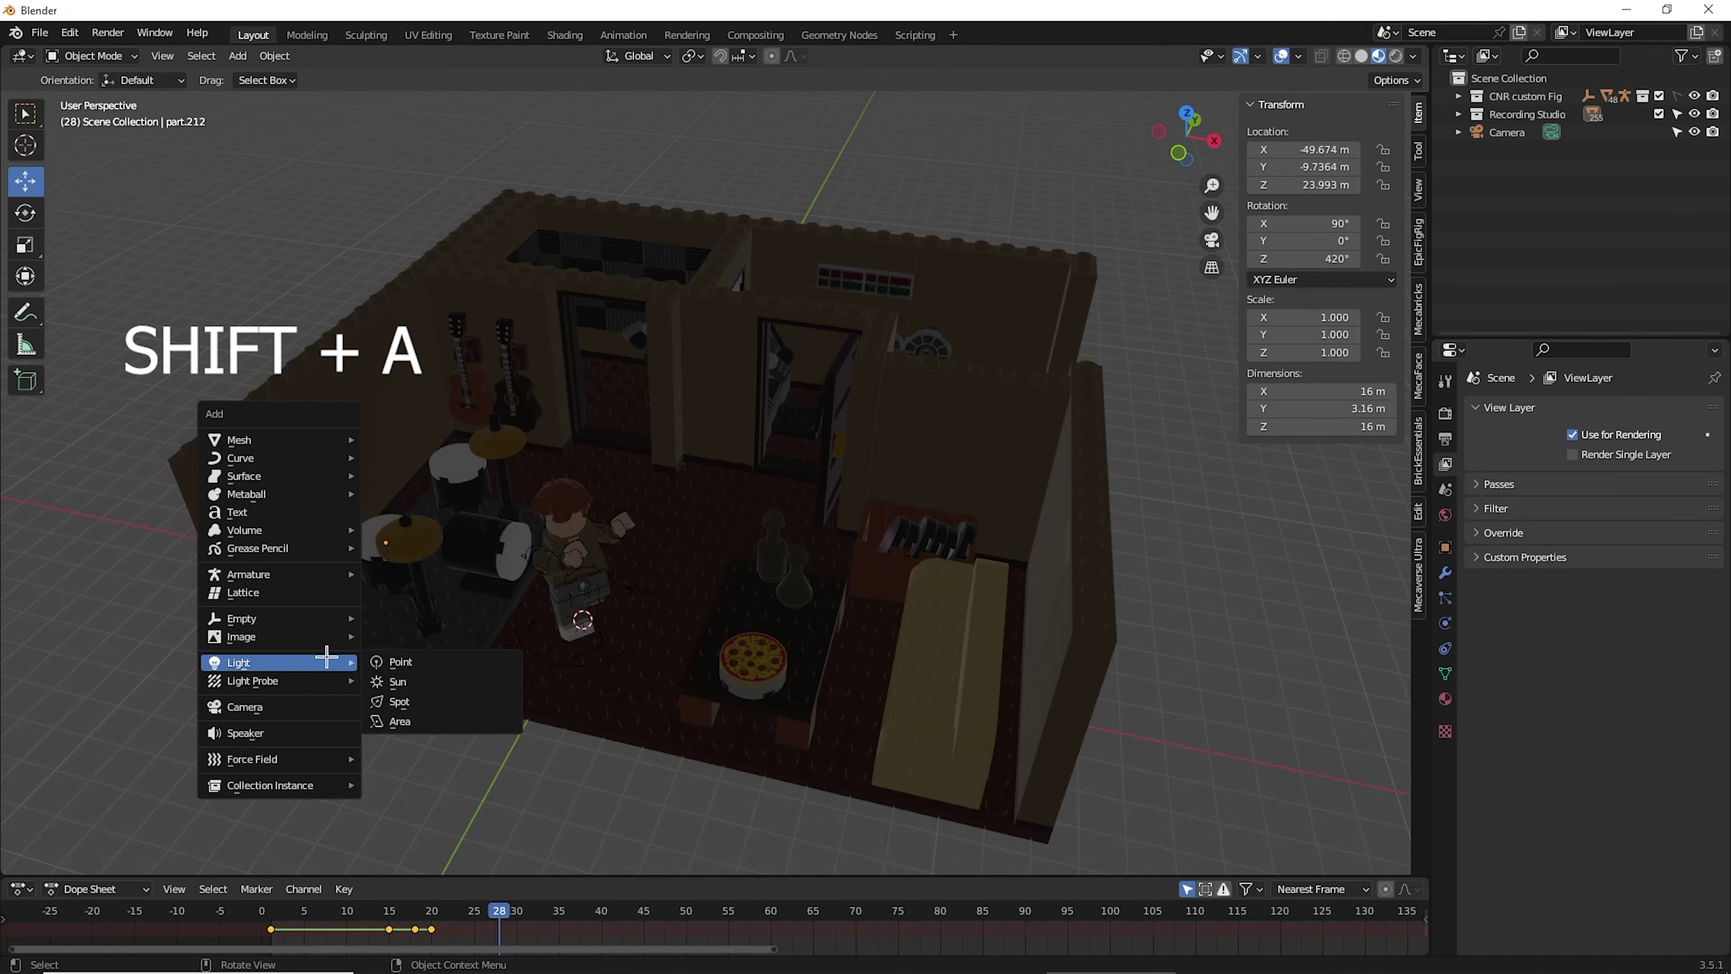
left_click(400, 720)
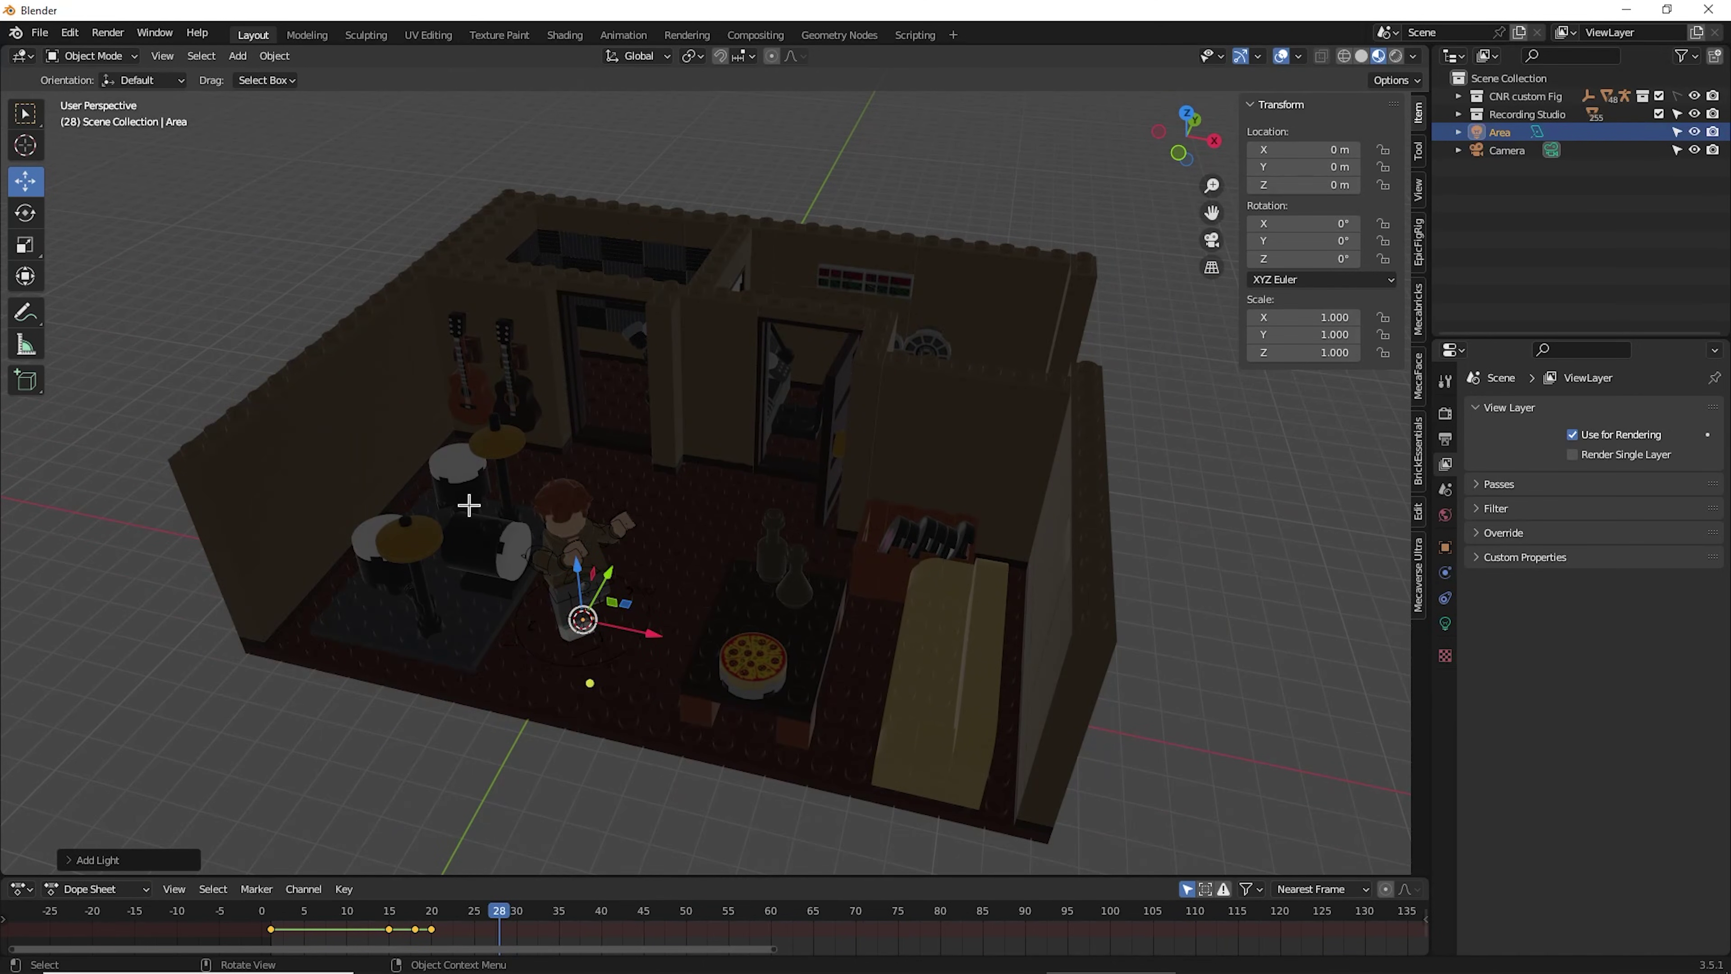
key("g")
key("z")
left_click(565, 403)
key("s")
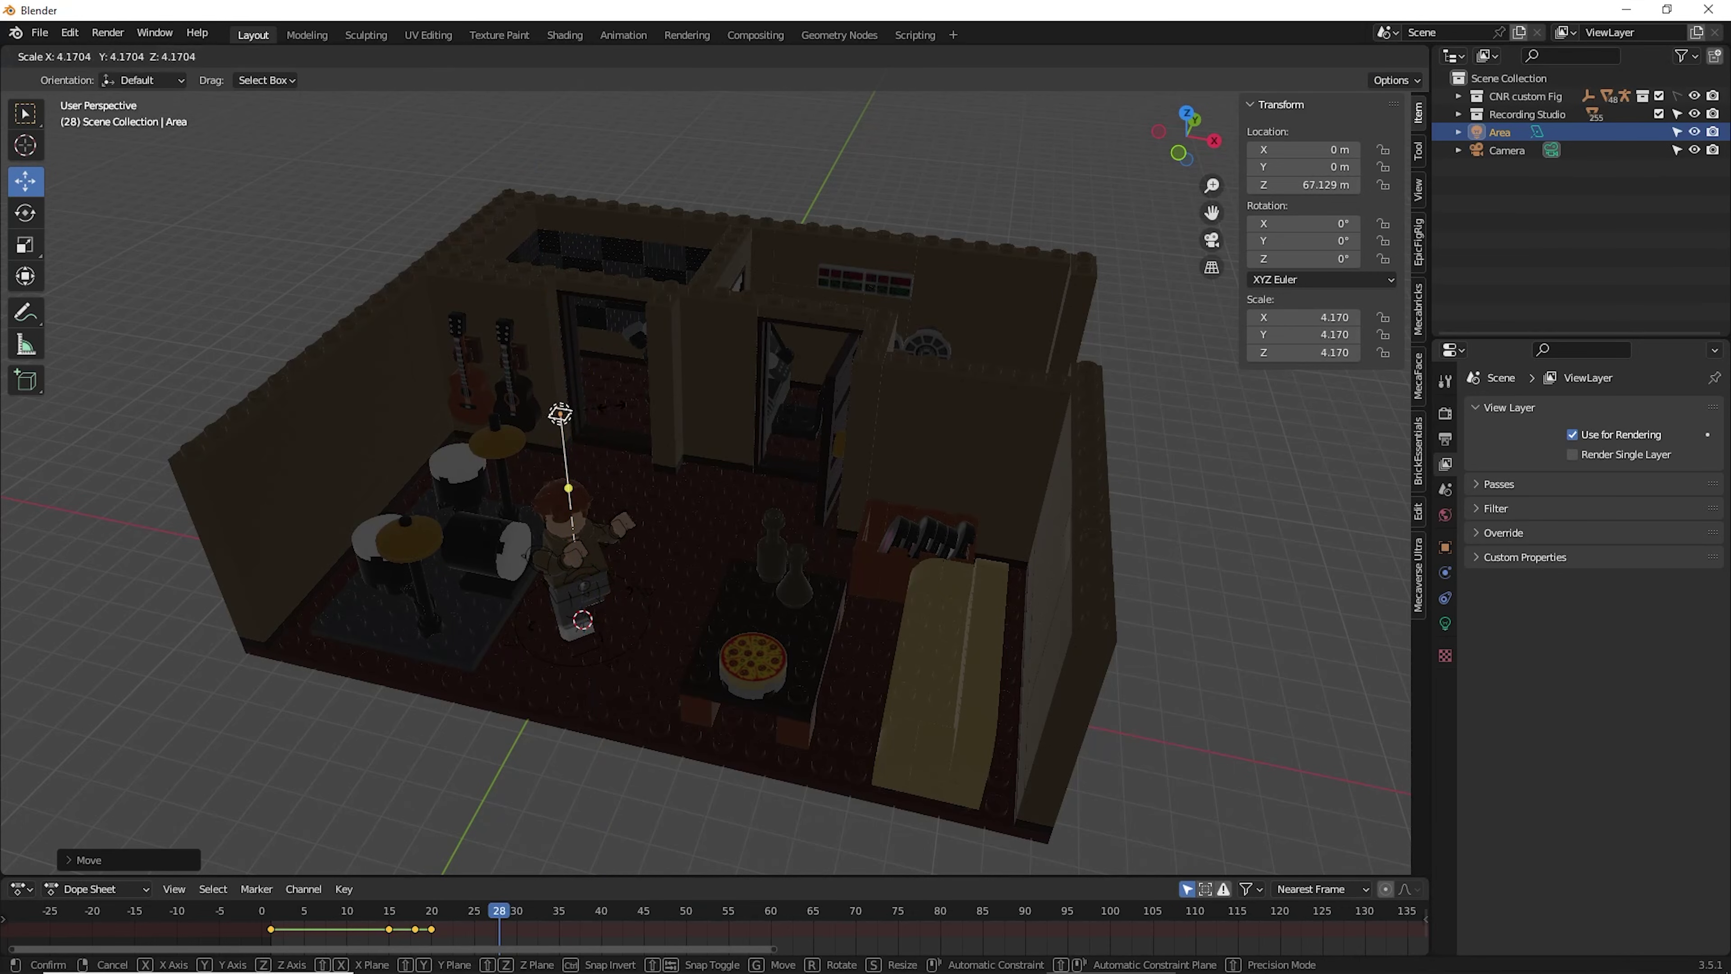
left_click(784, 480)
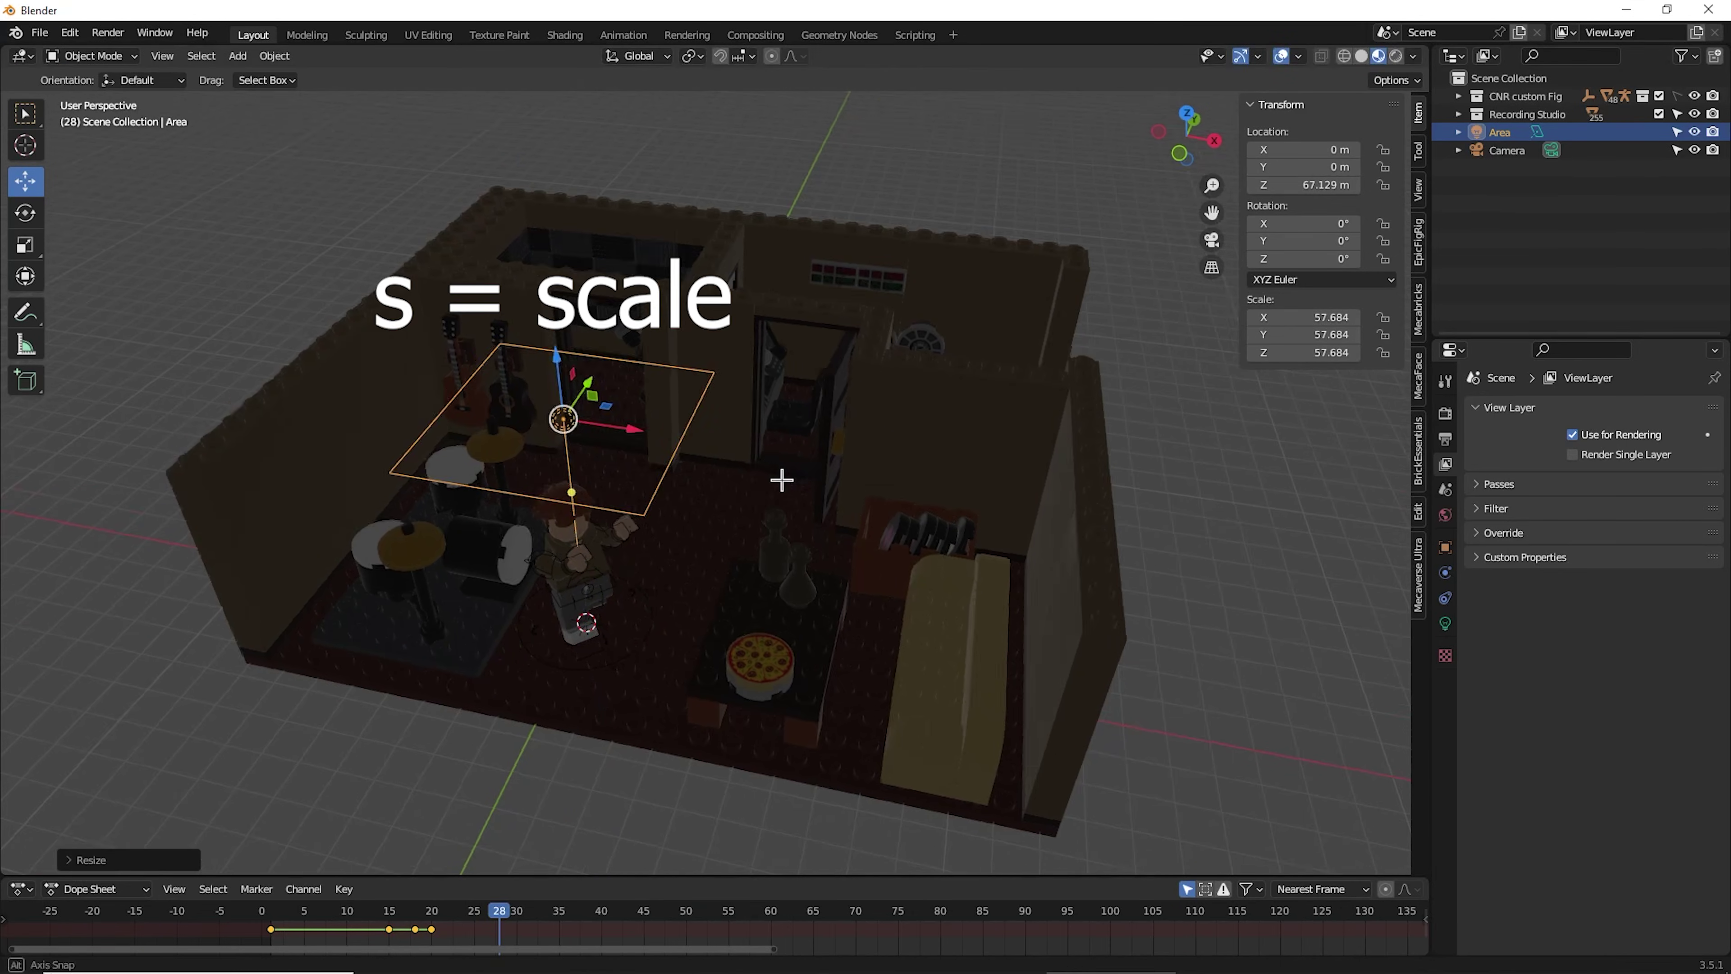
- Move the Area light above the small back room, to about X -35.5 m and Y 106.2 m
middle_click_drag(785, 480, 982, 490)
key("g")
key("y")
left_click(382, 437)
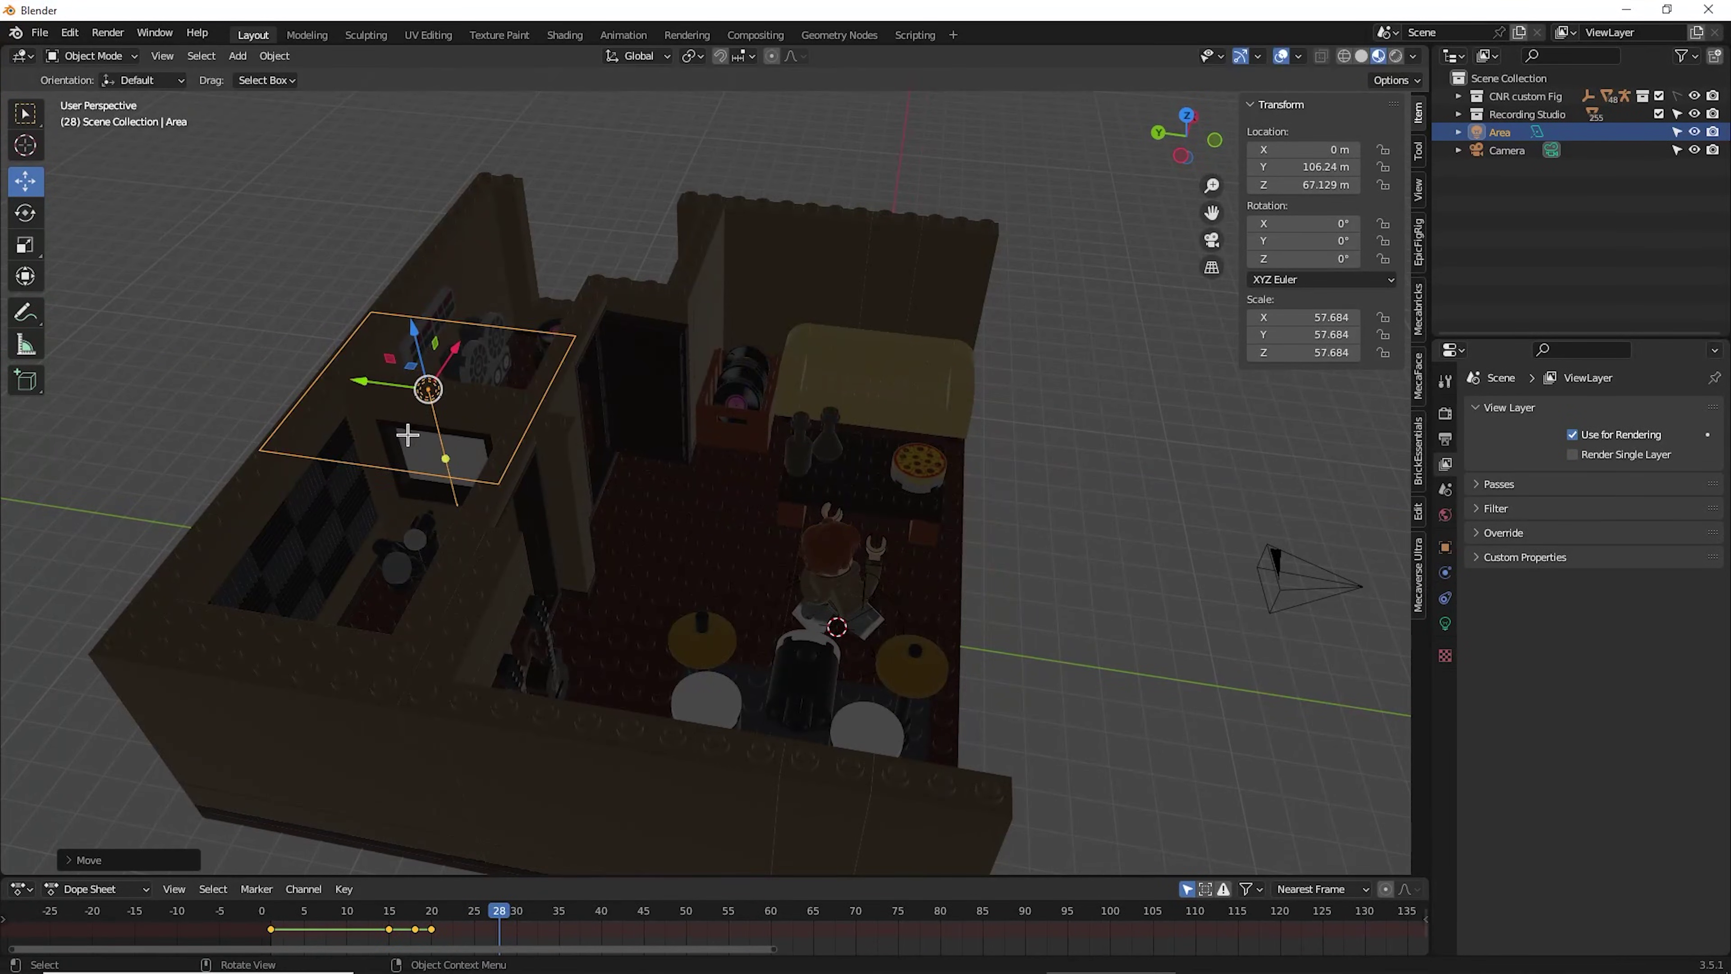
middle_click_drag(382, 437, 264, 375)
left_click_drag(660, 266, 545, 275)
middle_click_drag(545, 276, 737, 300)
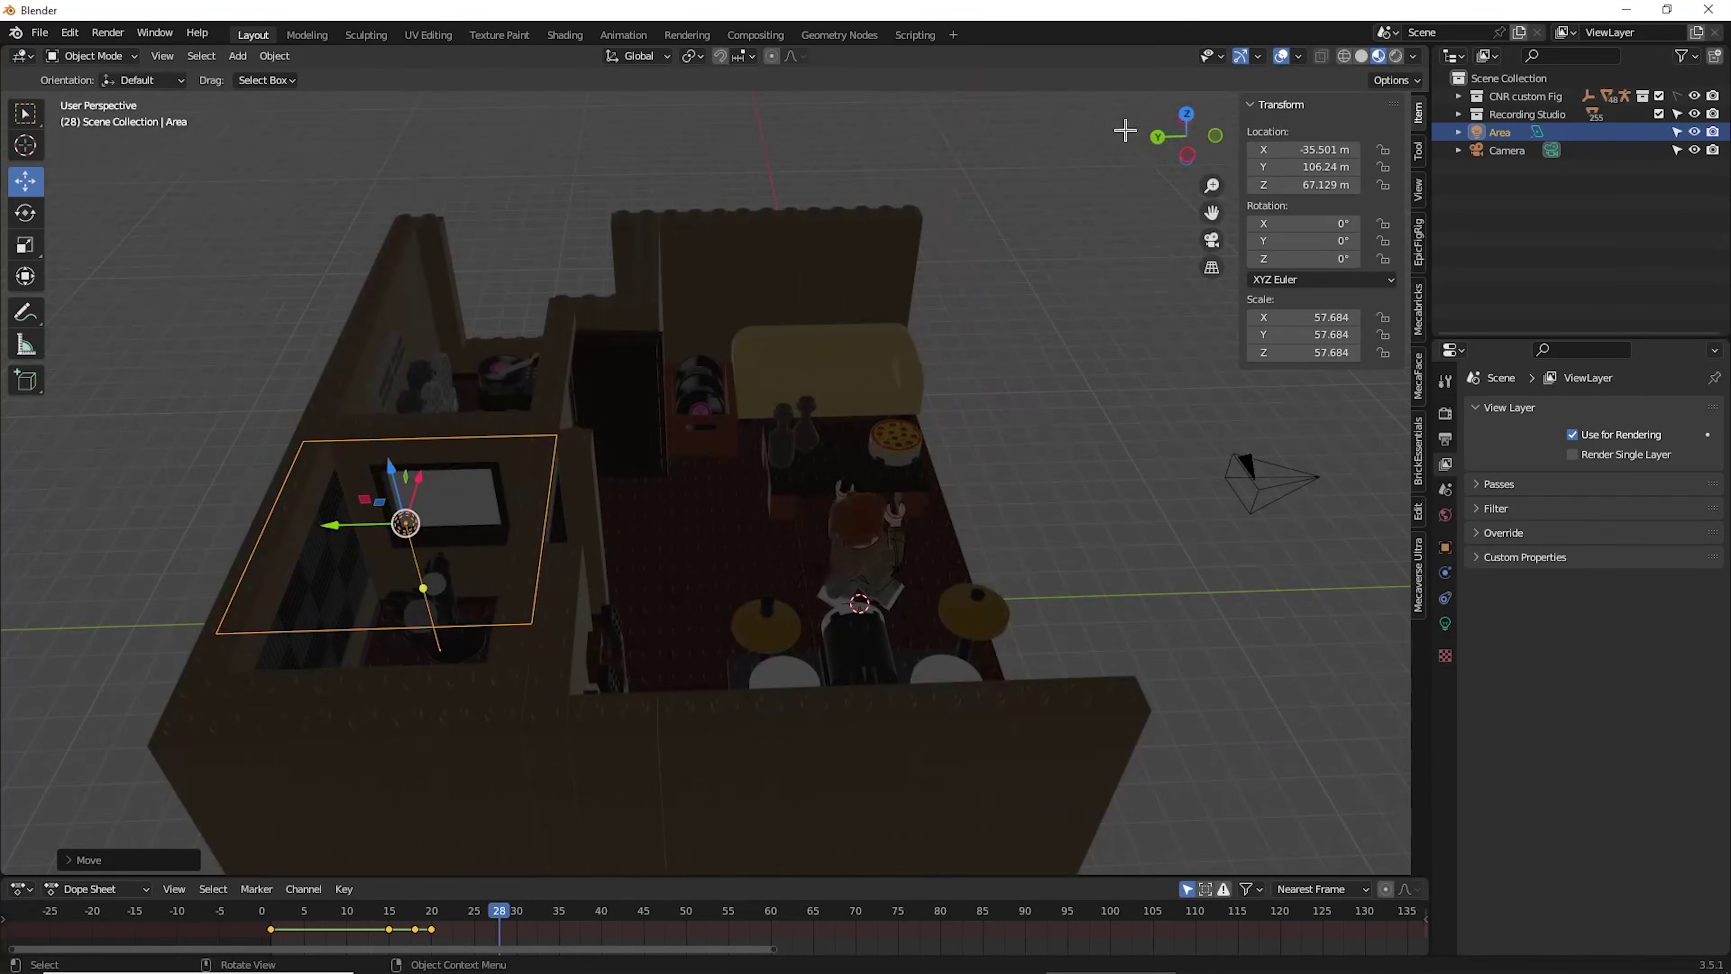
- In top view, fit the Area light to the back room by scaling it to about 65.5 on X and 45.5 on Y and centring it
left_click(1185, 118)
left_click(1186, 110)
scroll(571, 361, "up", 4)
left_click(25, 276)
left_click_drag(499, 463, 500, 478)
left_click_drag(499, 399, 498, 364)
left_click_drag(499, 428, 500, 426)
left_click_drag(500, 383, 500, 387)
left_click_drag(499, 430, 500, 429)
left_click_drag(558, 486, 566, 486)
left_click(562, 487)
scroll(495, 469, "down", 2)
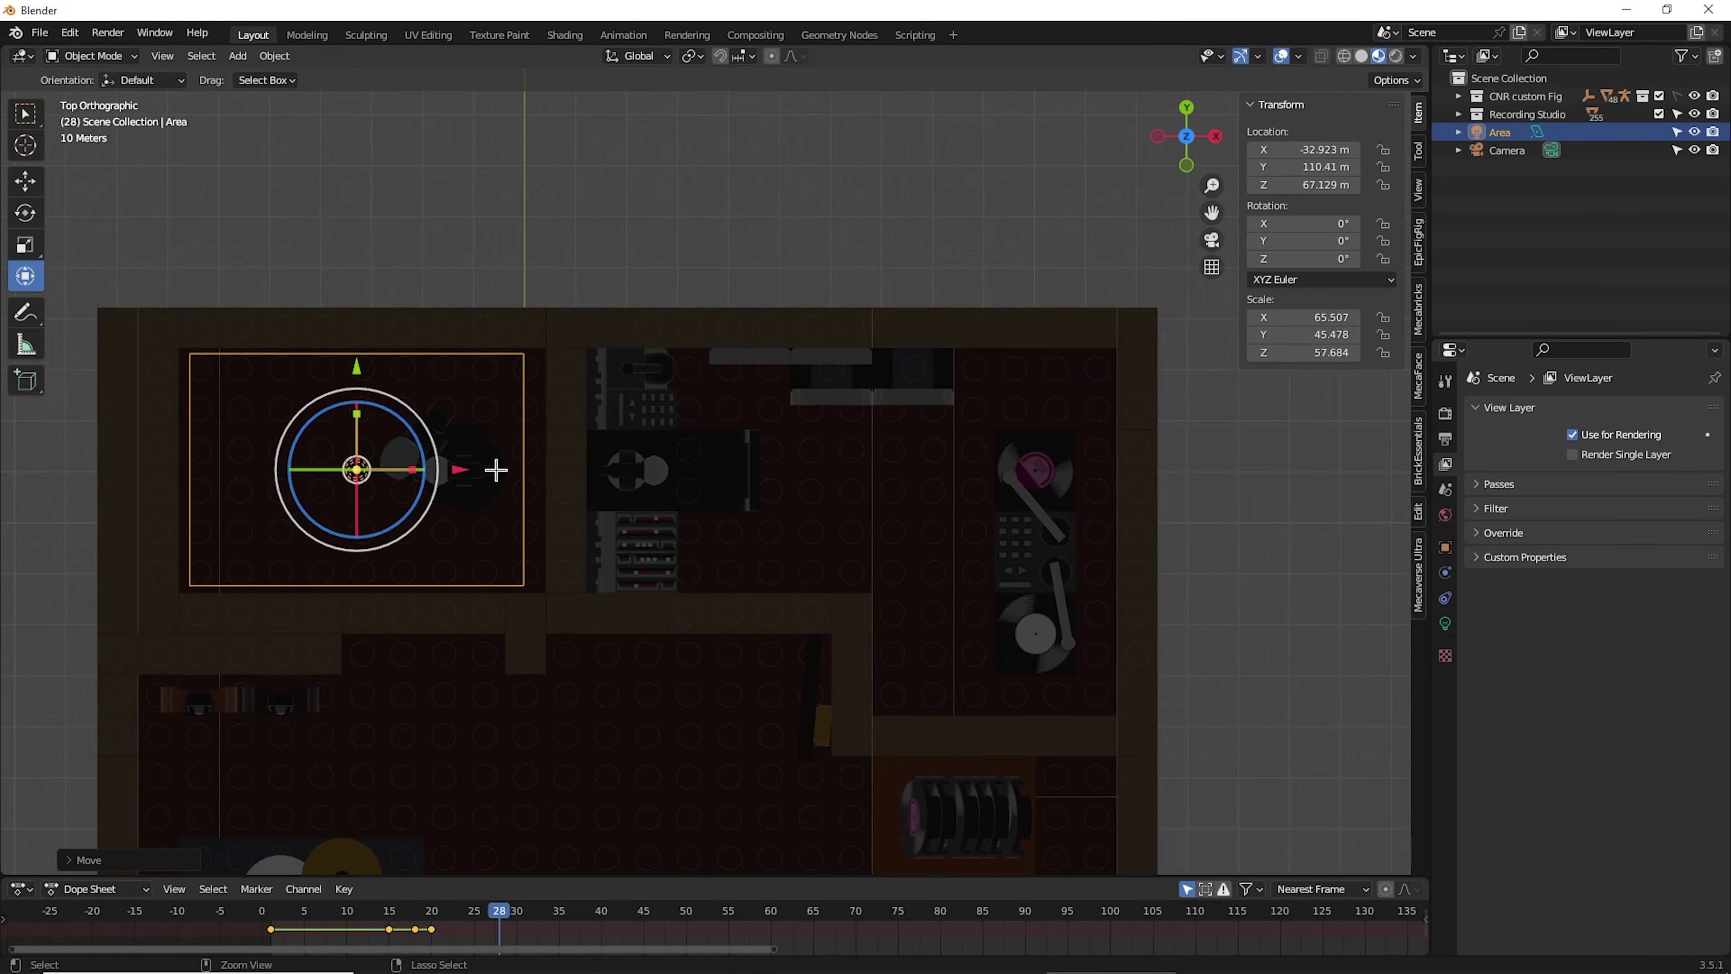
- Duplicate the Area light and move the copy over the neighbouring room, to about X 48.6 m
key("ctrl+c")
key("ctrl+v")
key("g")
left_click_drag(804, 475, 891, 475)
left_click(746, 259)
- Set the power of the original Area light to 10000 W, then raise it to 50000 W
middle_click_drag(746, 259, 696, 137)
scroll(696, 146, "down", 2)
left_click(1500, 132)
left_click(1445, 620)
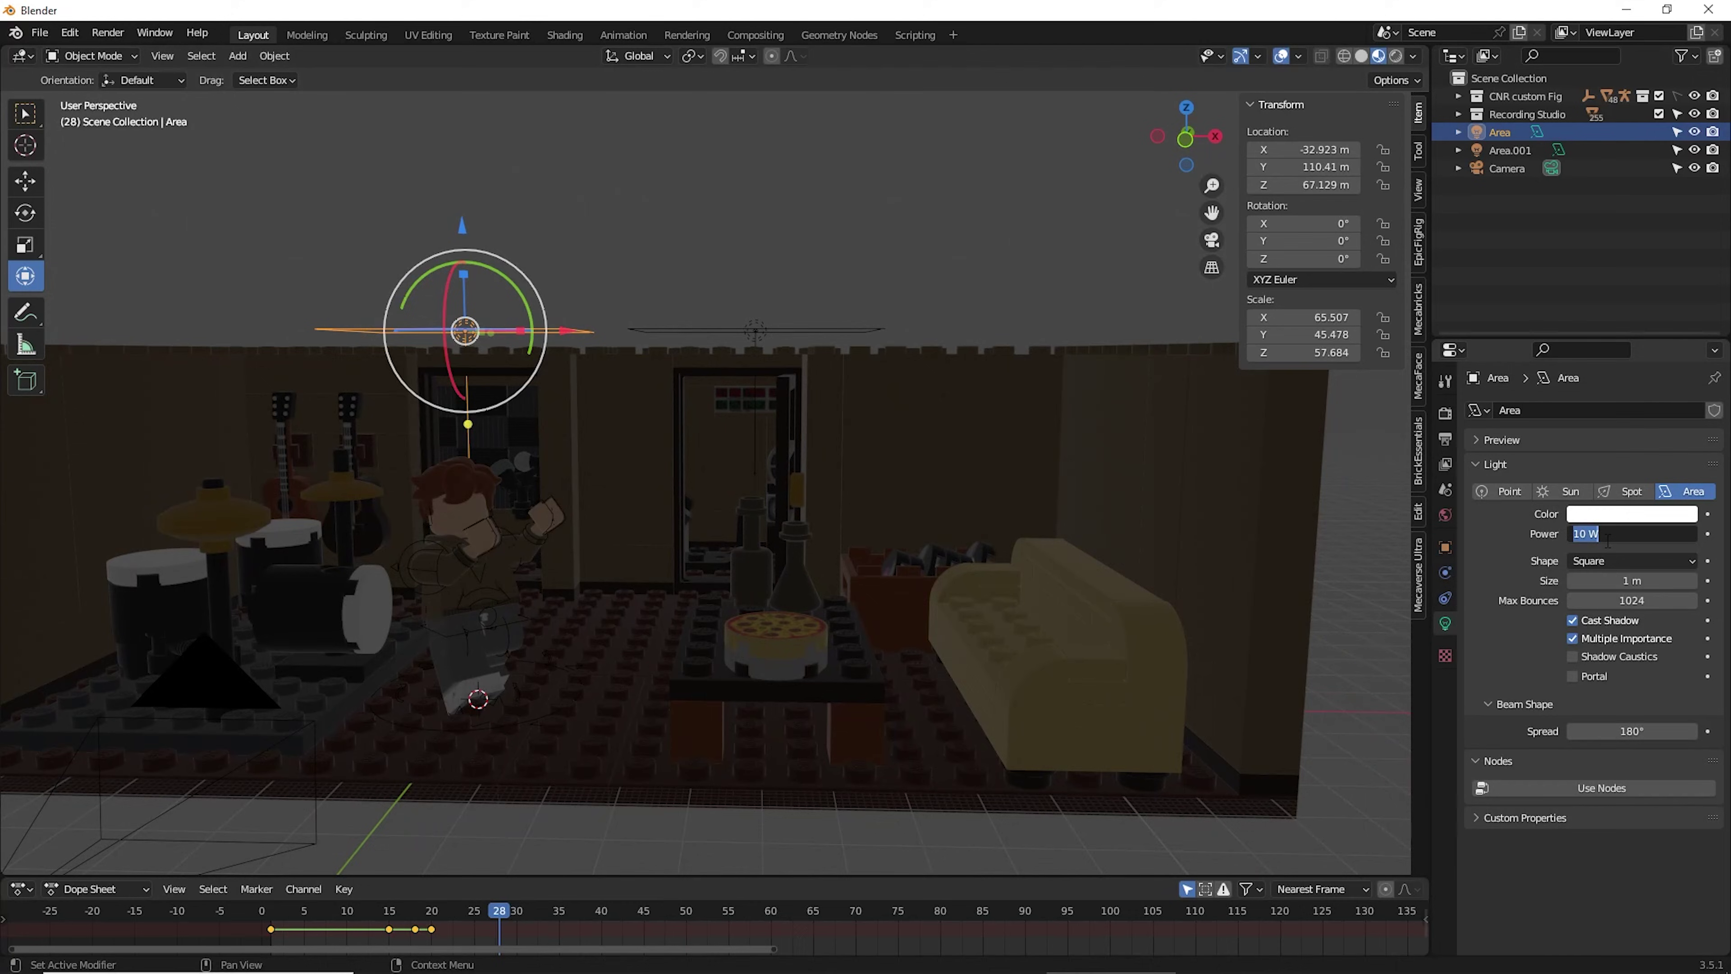
key("Return")
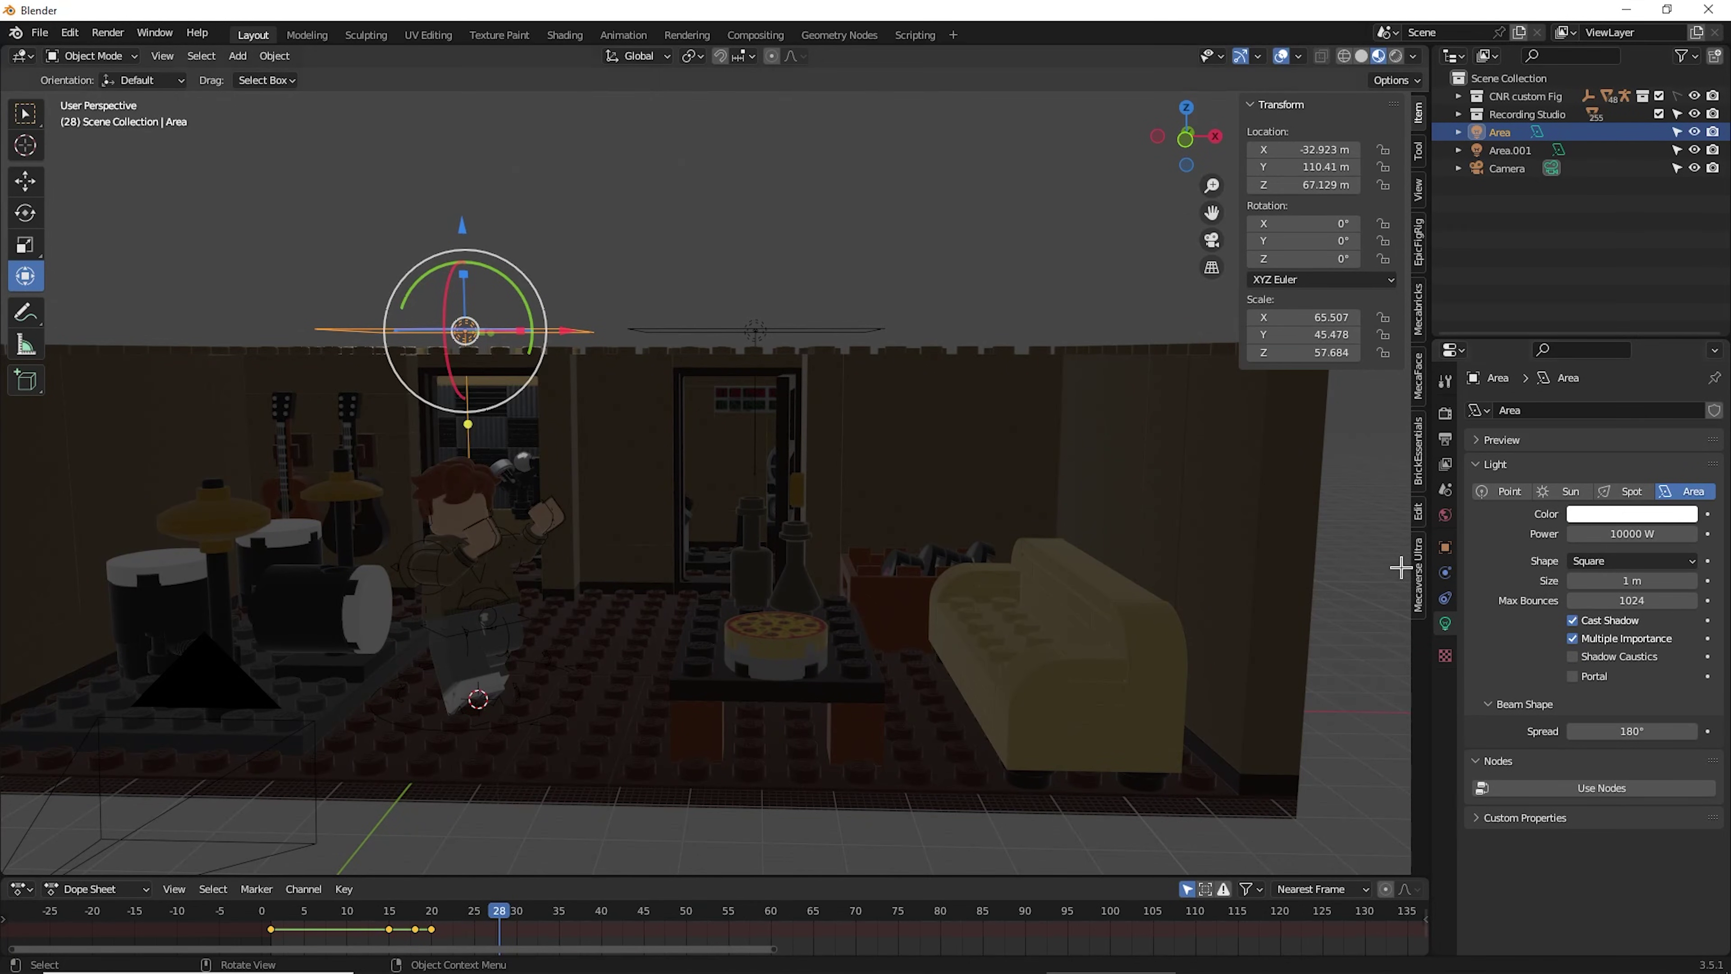
key("Return")
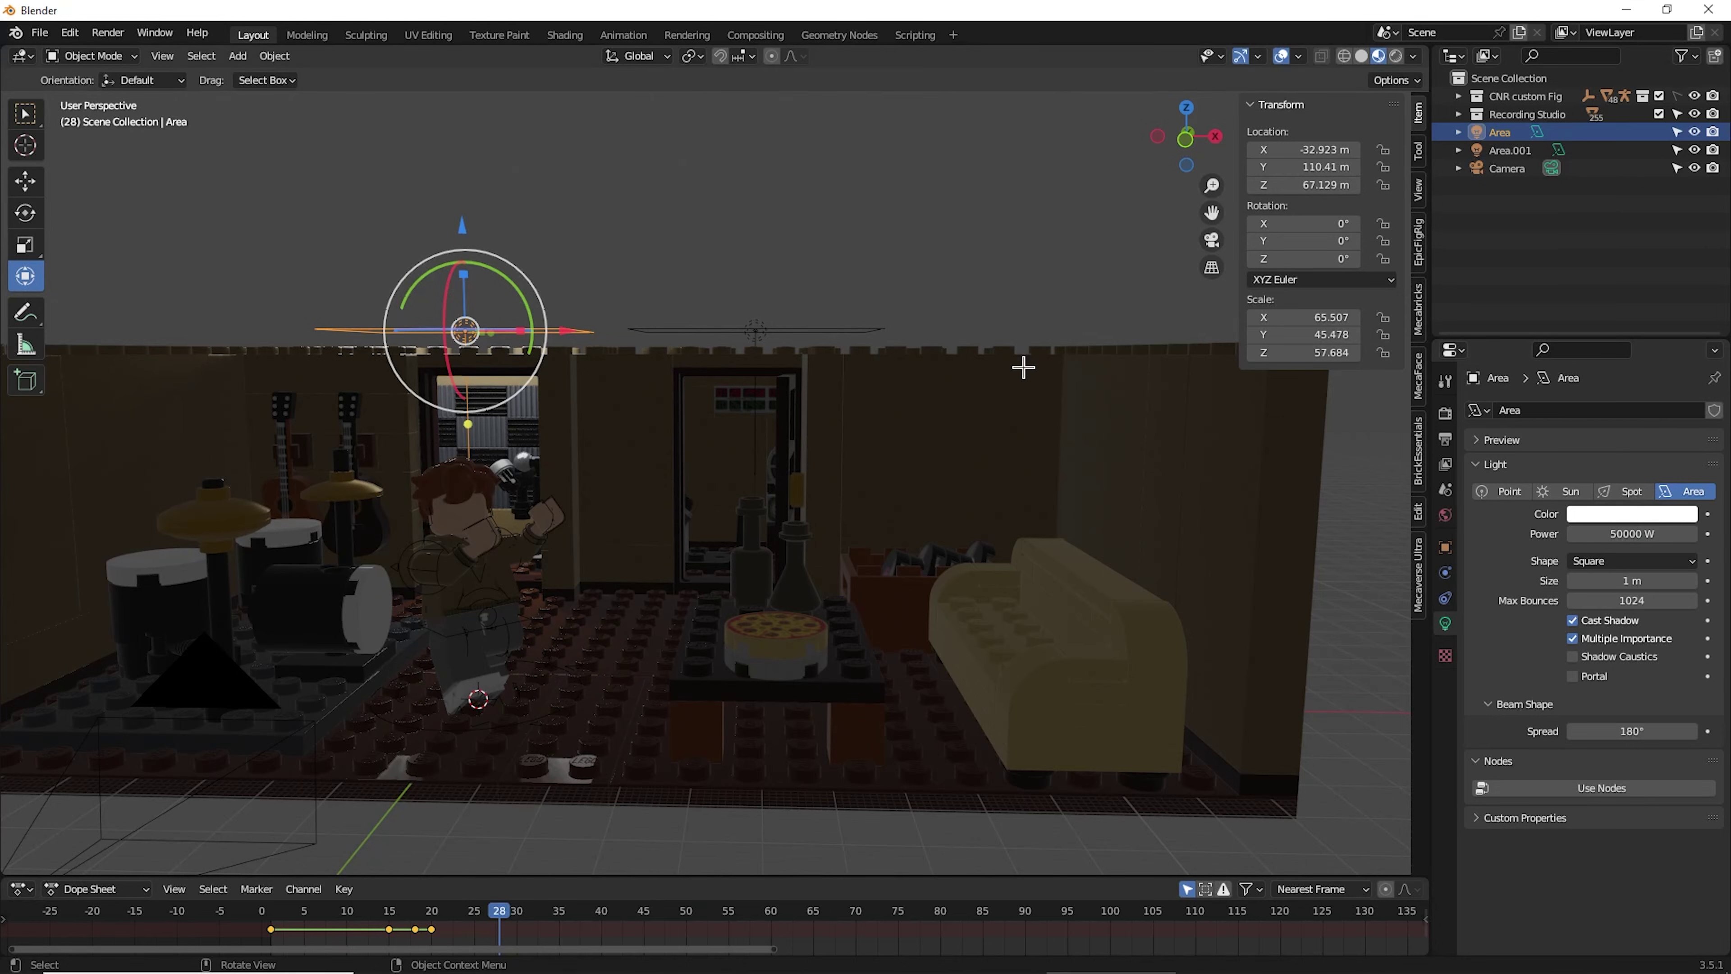
- Set the power of the duplicated area light over the neighbouring room to 50000 W and check the lighting through the camera
left_click(859, 329)
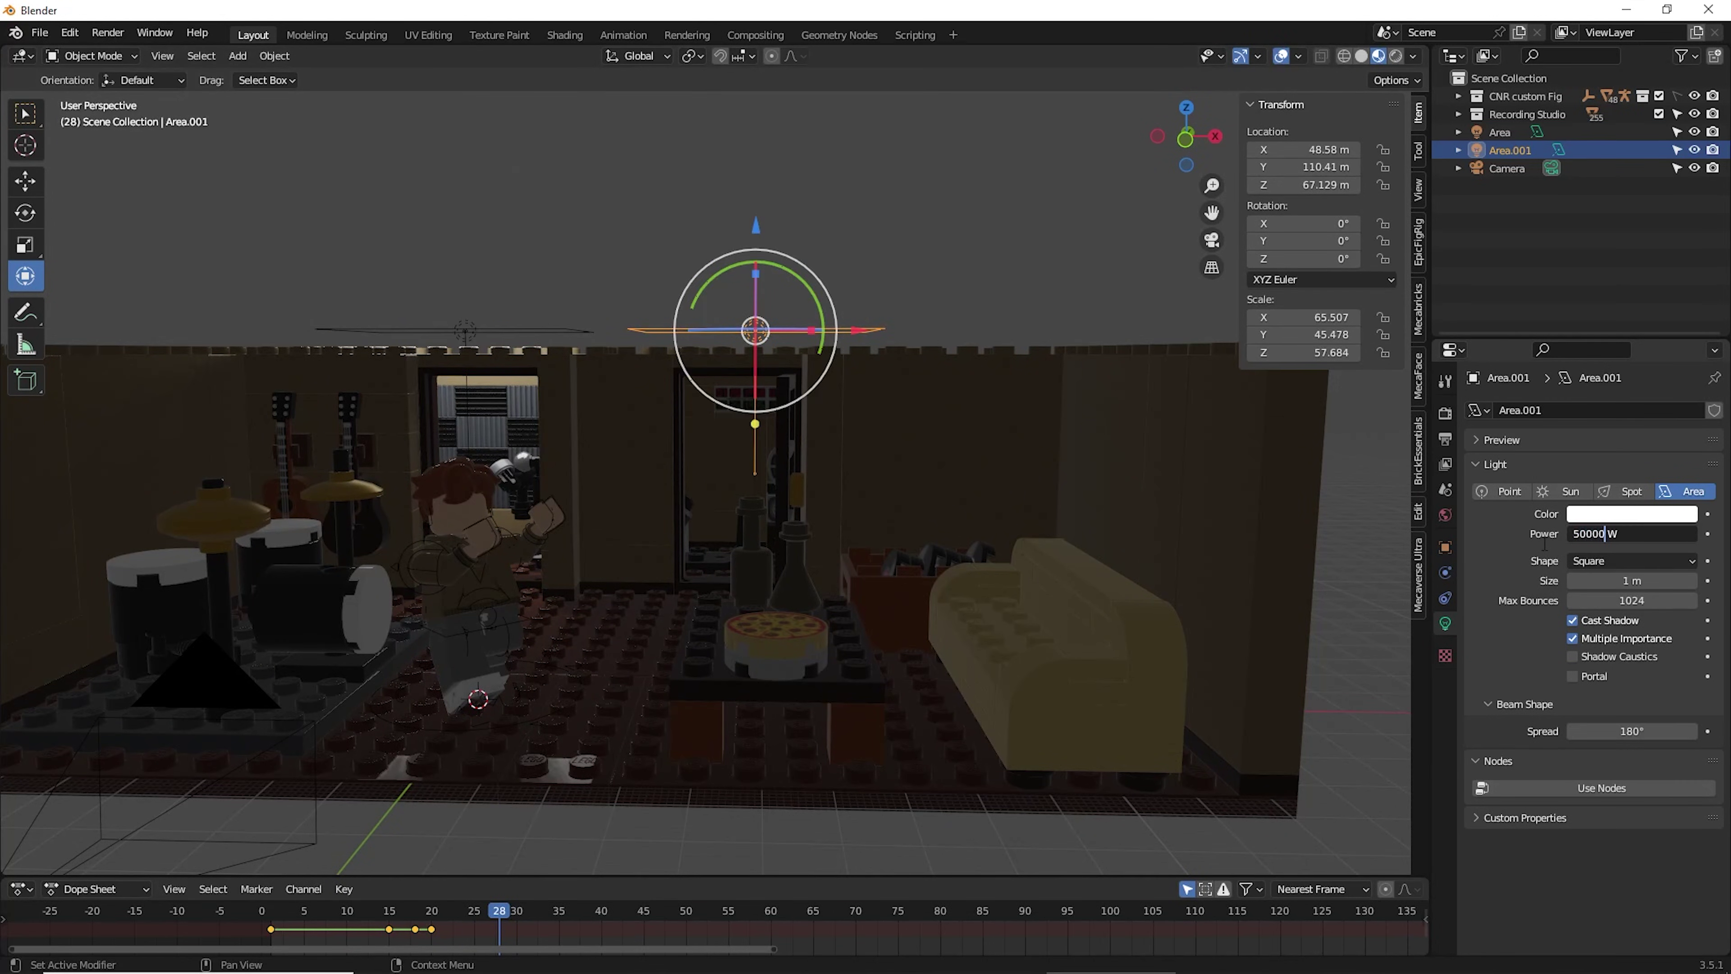
key("Return")
key("KP_0")
left_click(685, 148)
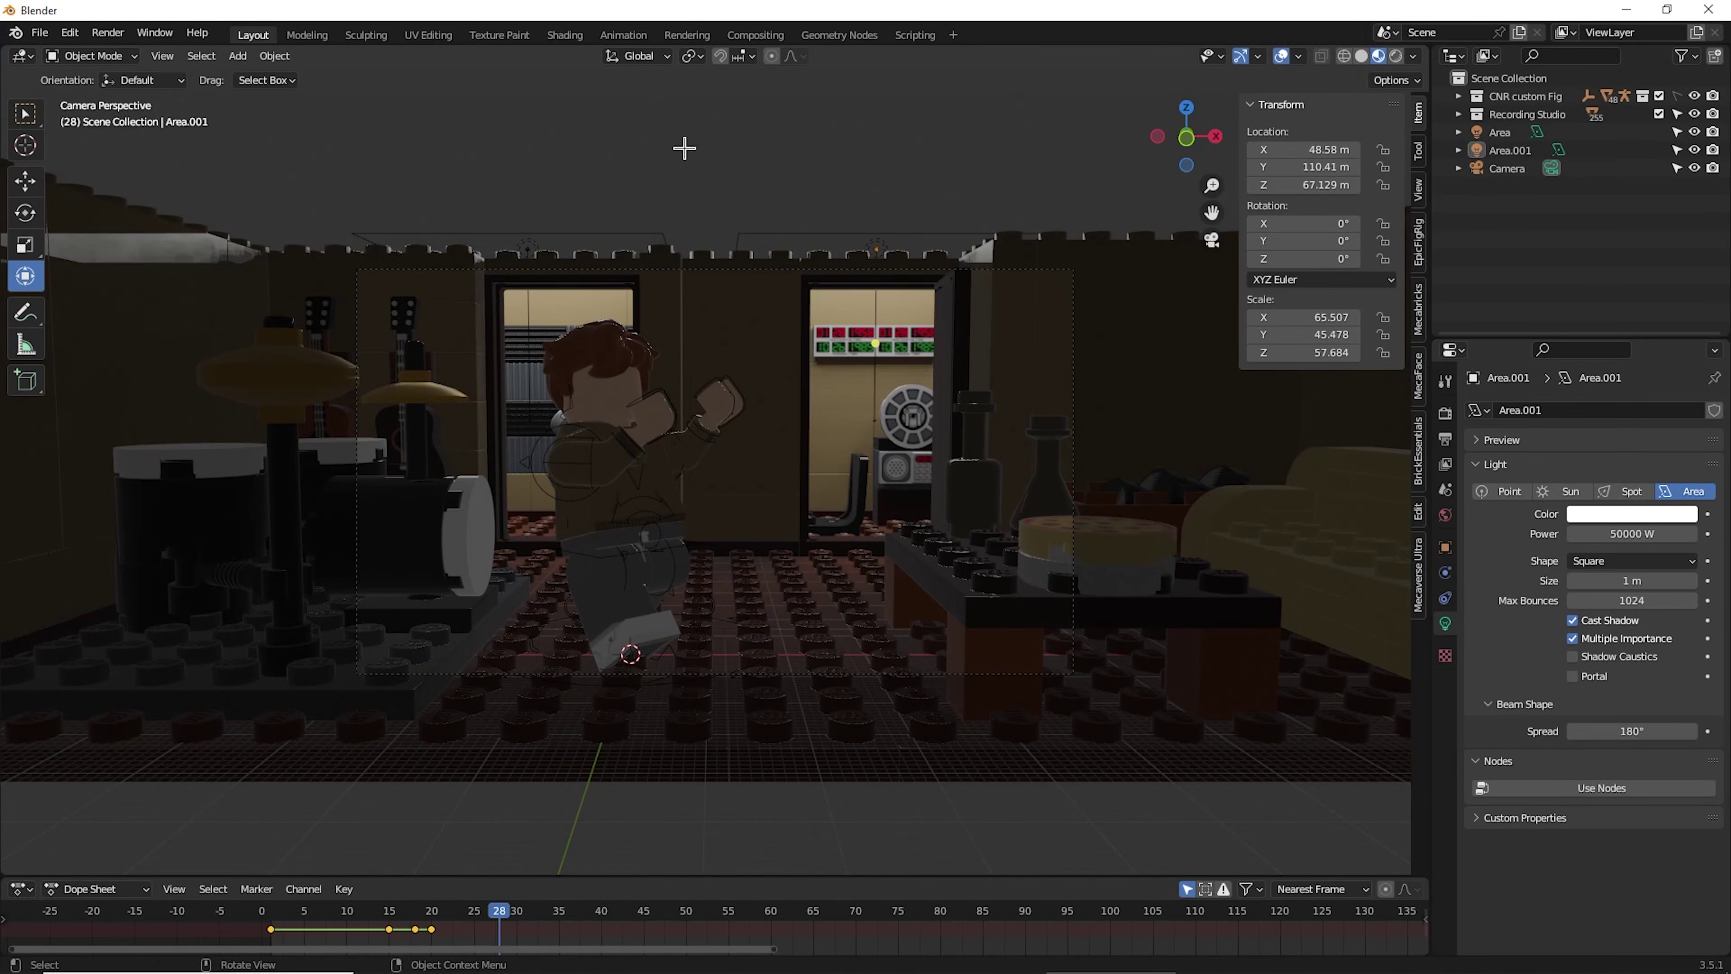
left_click(753, 245)
left_click(691, 147)
- Copy the area light, place the copy over the main room, enlarge it to cover the room and raise it above the walls
middle_click_drag(691, 147, 690, 332)
left_click(819, 275)
key("ctrl+v")
left_click_drag(399, 297, 637, 305)
middle_click_drag(638, 305, 470, 269)
left_click_drag(900, 339, 835, 361)
key("s")
left_click(924, 374)
middle_click_drag(836, 360, 1016, 267)
left_click_drag(753, 202, 752, 130)
- Return to the camera view and render a still image of the scene
left_click(1211, 240)
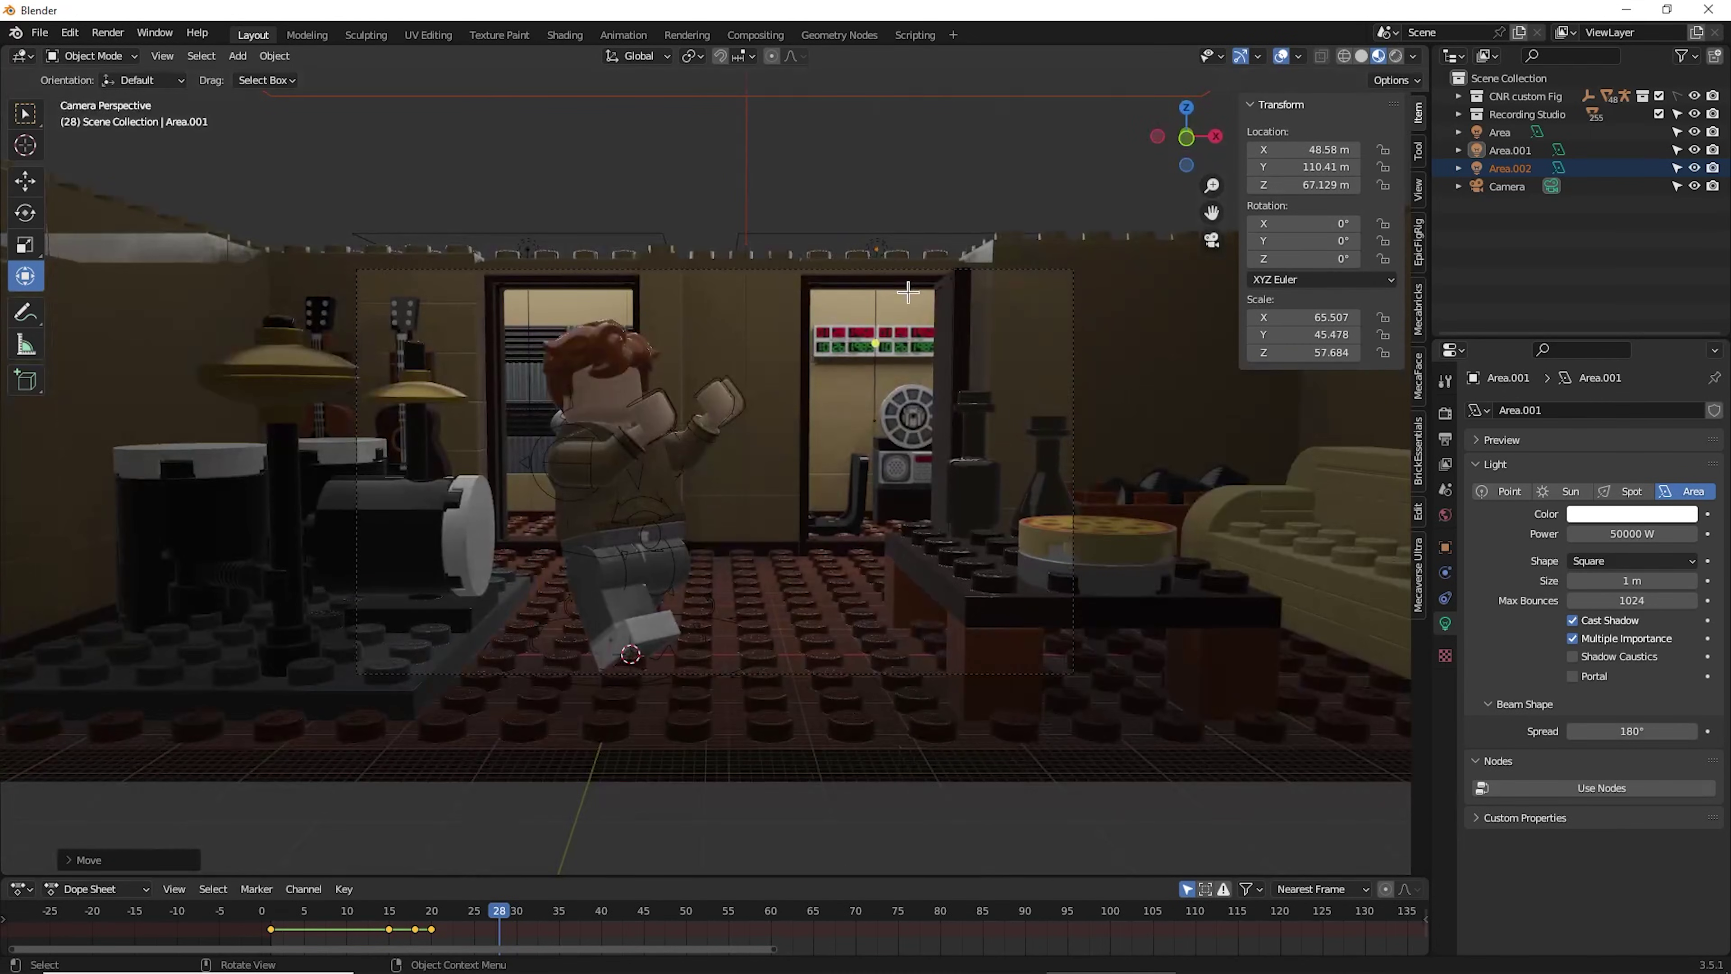
left_click(110, 33)
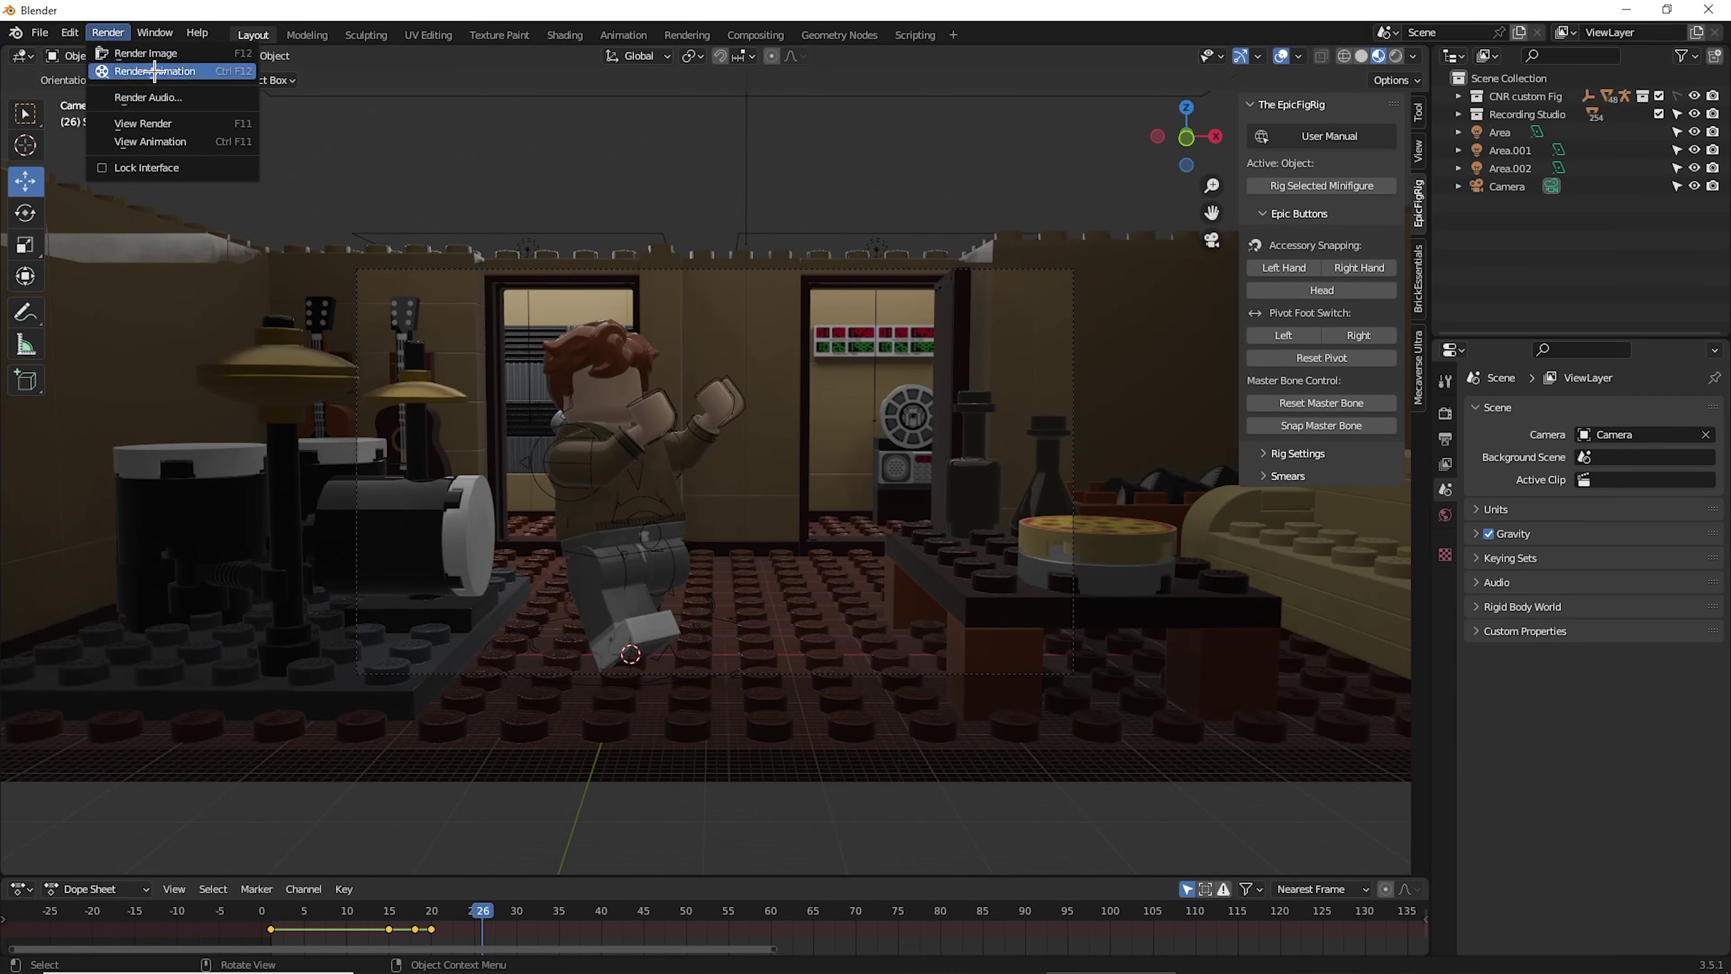
left_click(155, 53)
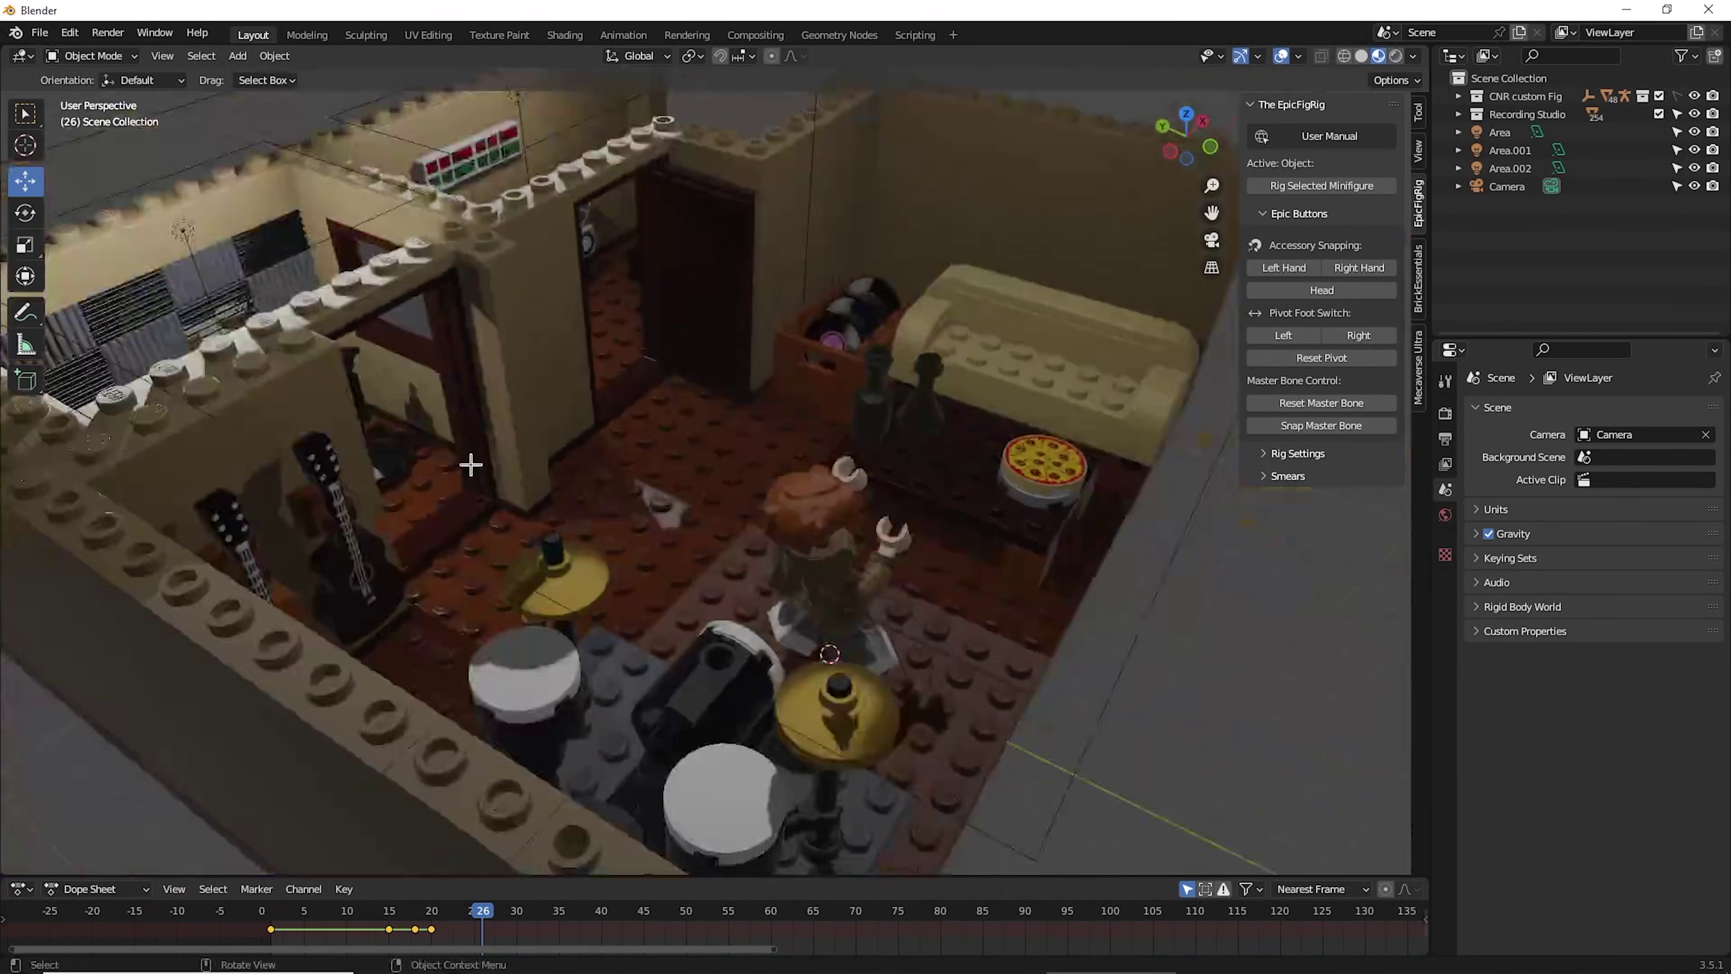
- Add a new area light at the minifigure, scaled to about 5.3 and raised to about Z 30.2 m
key("shift+a")
mouse_move(406, 502)
left_click(541, 572)
left_click(834, 520)
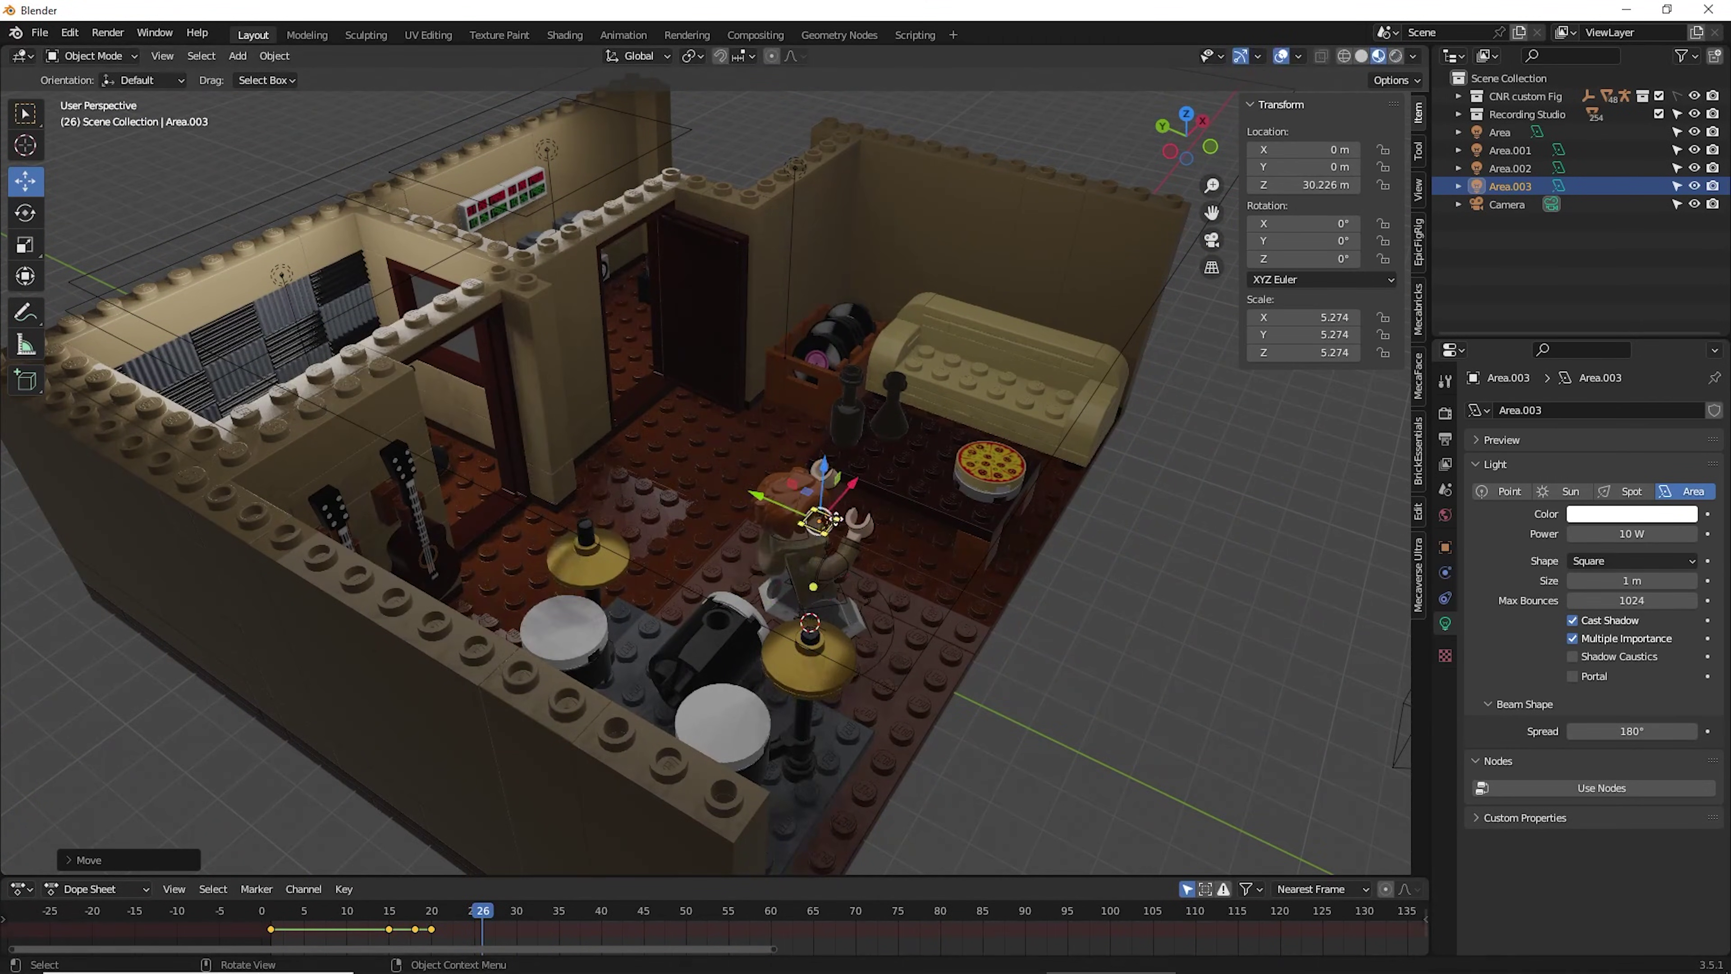
- Set the new area light's shape to Ellipse and its power to 1000 W
left_click(1600, 560)
left_click(1605, 637)
left_click(1595, 561)
left_click(1604, 621)
left_click(1602, 561)
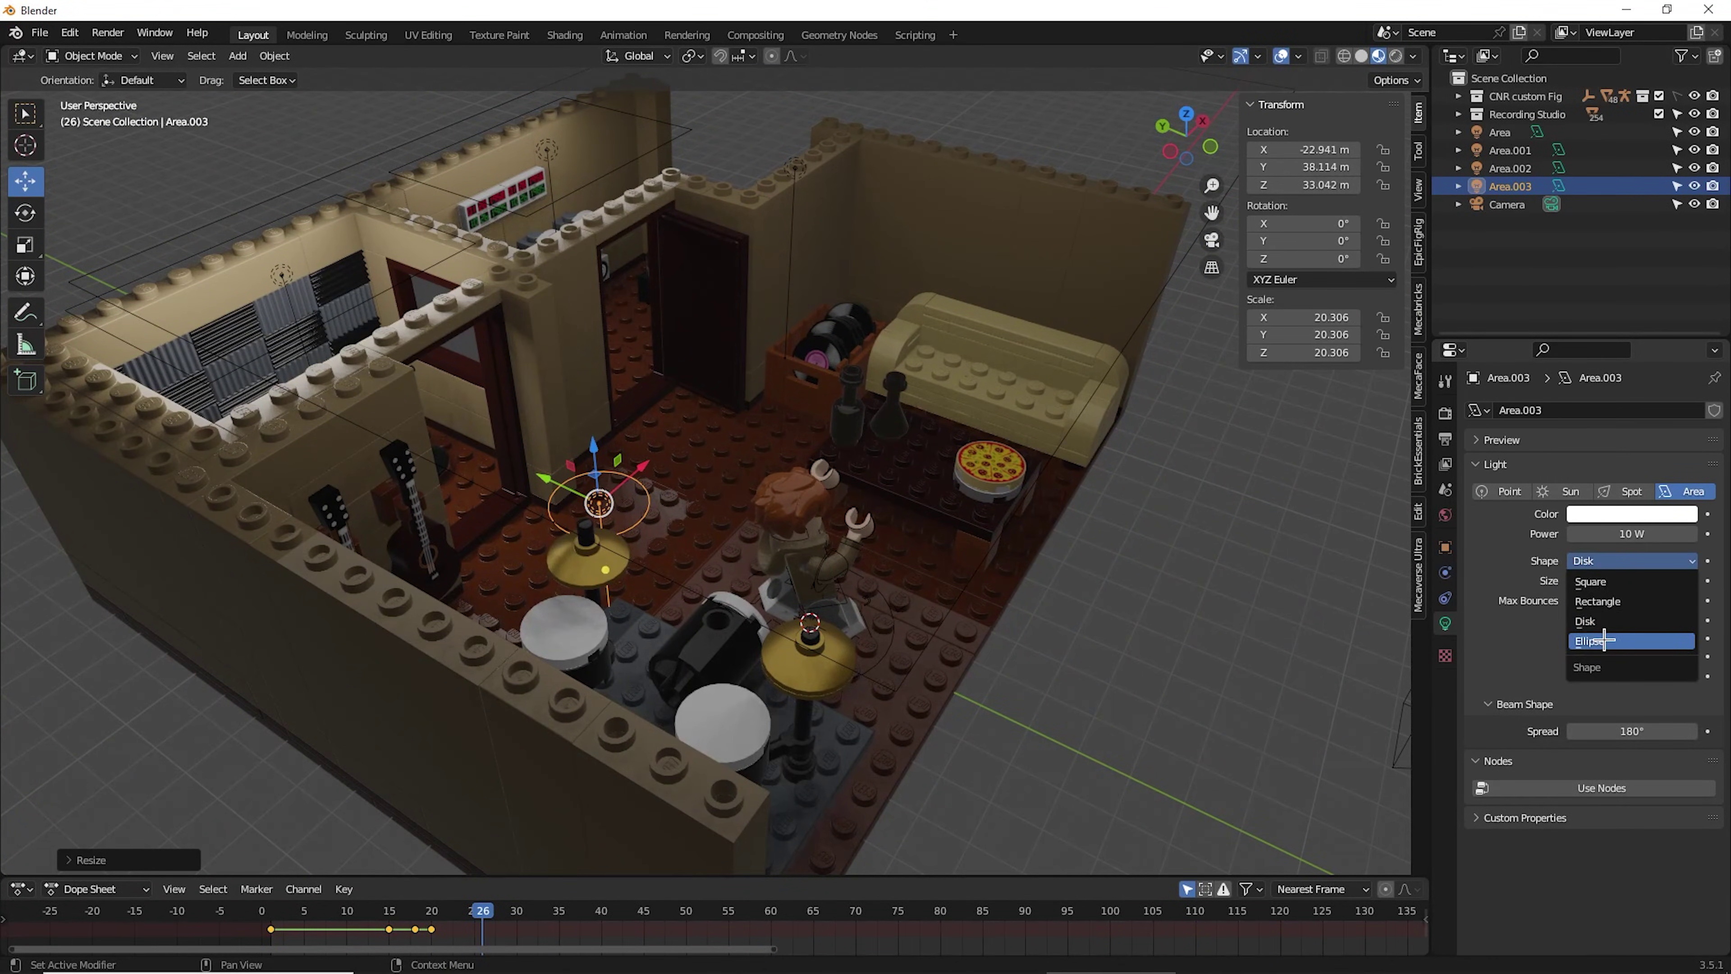
left_click(1604, 640)
left_click(1611, 535)
- Move the elliptical light to about X -31 m, Z 40.4 m, place a copy near the minifigure's head and scrub the animation
key("g")
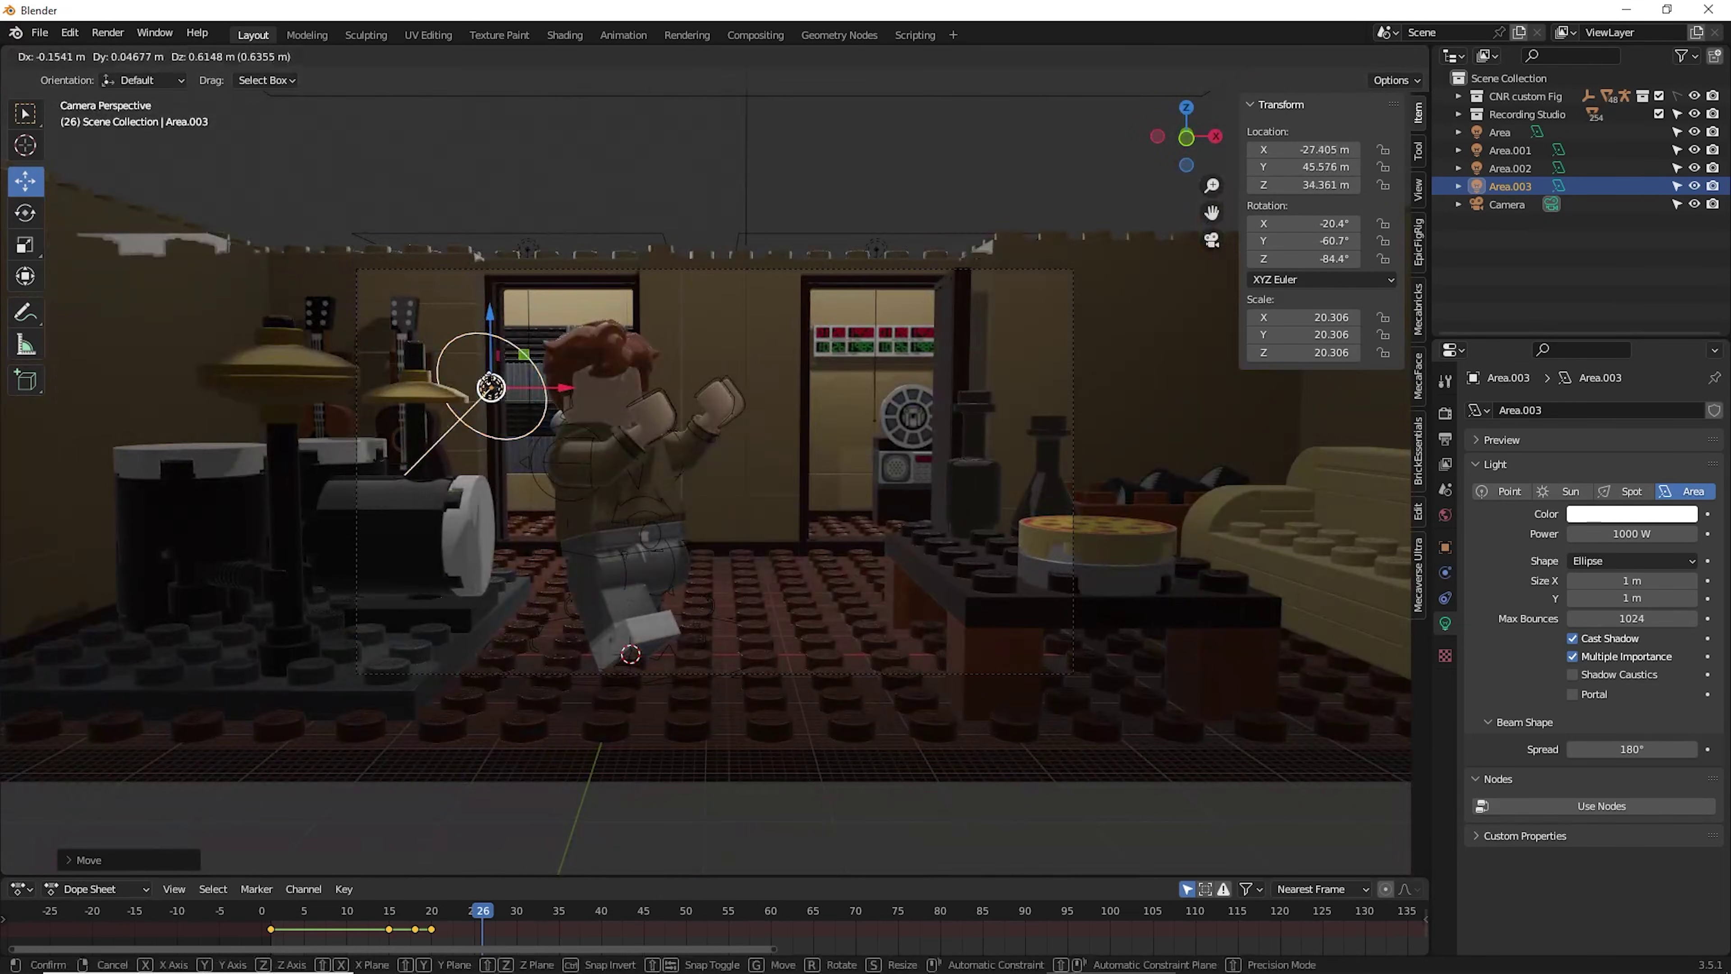
left_click_drag(489, 380, 685, 329)
key("ctrl+c")
key("ctrl+v")
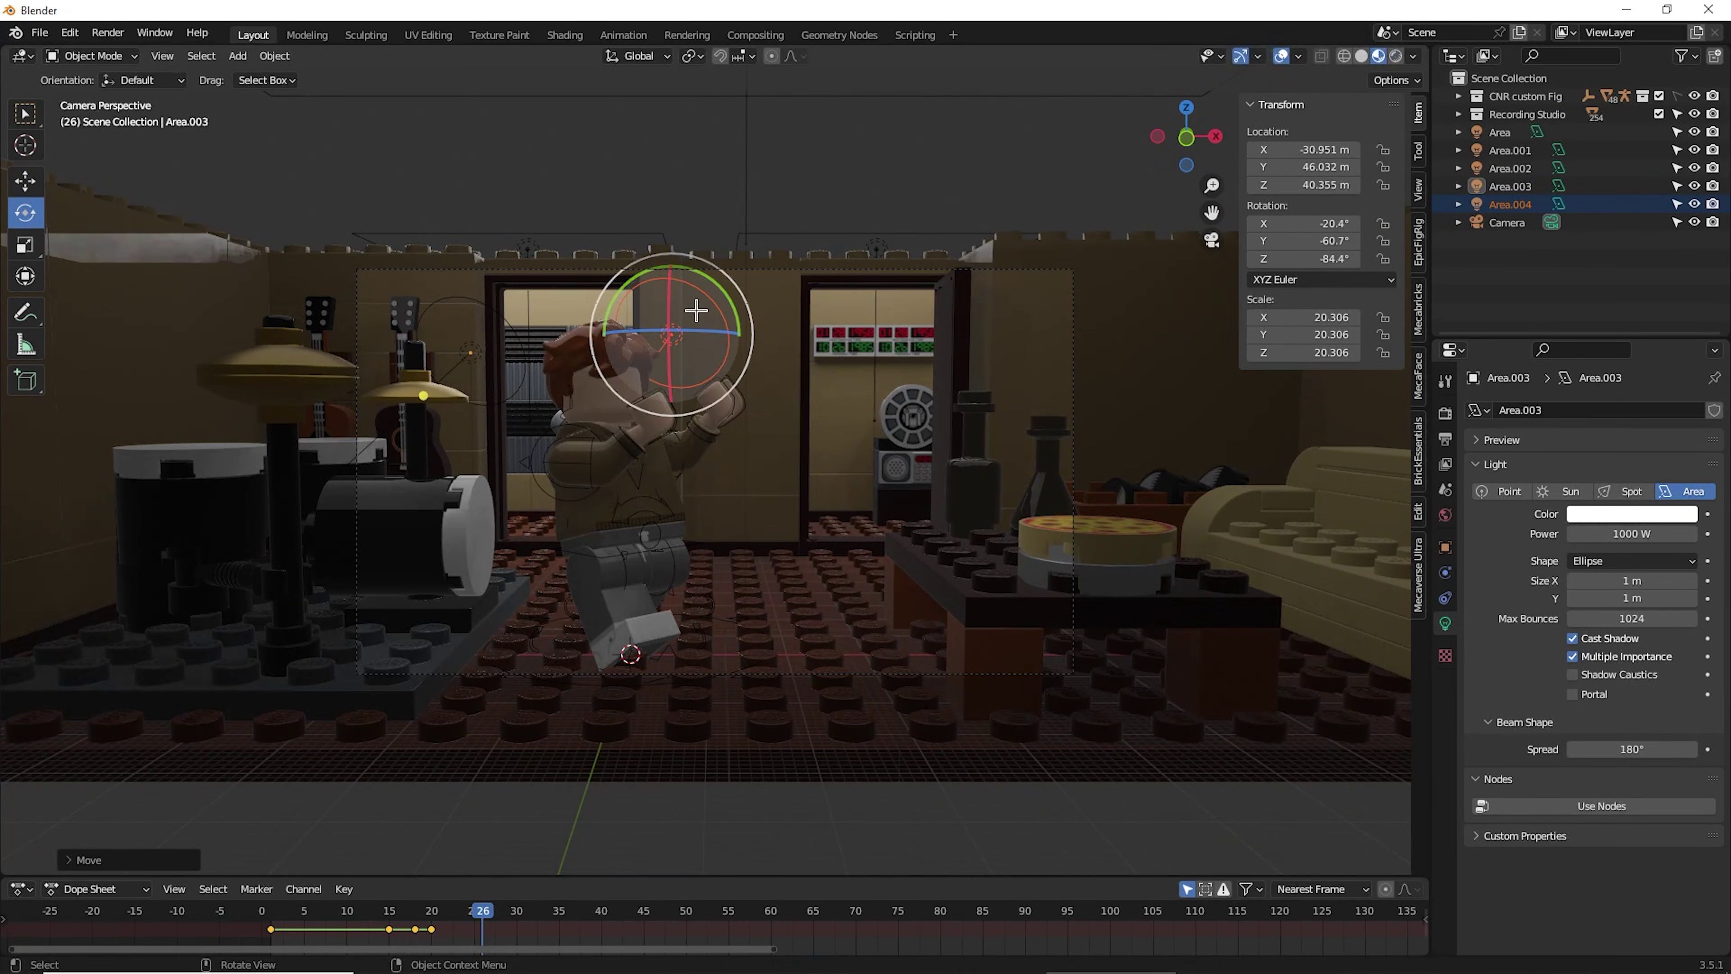
key("Return")
left_click(368, 913)
mouse_move(368, 912)
left_mouse_down()
mouse_move(271, 913)
mouse_move(430, 914)
left_mouse_up()
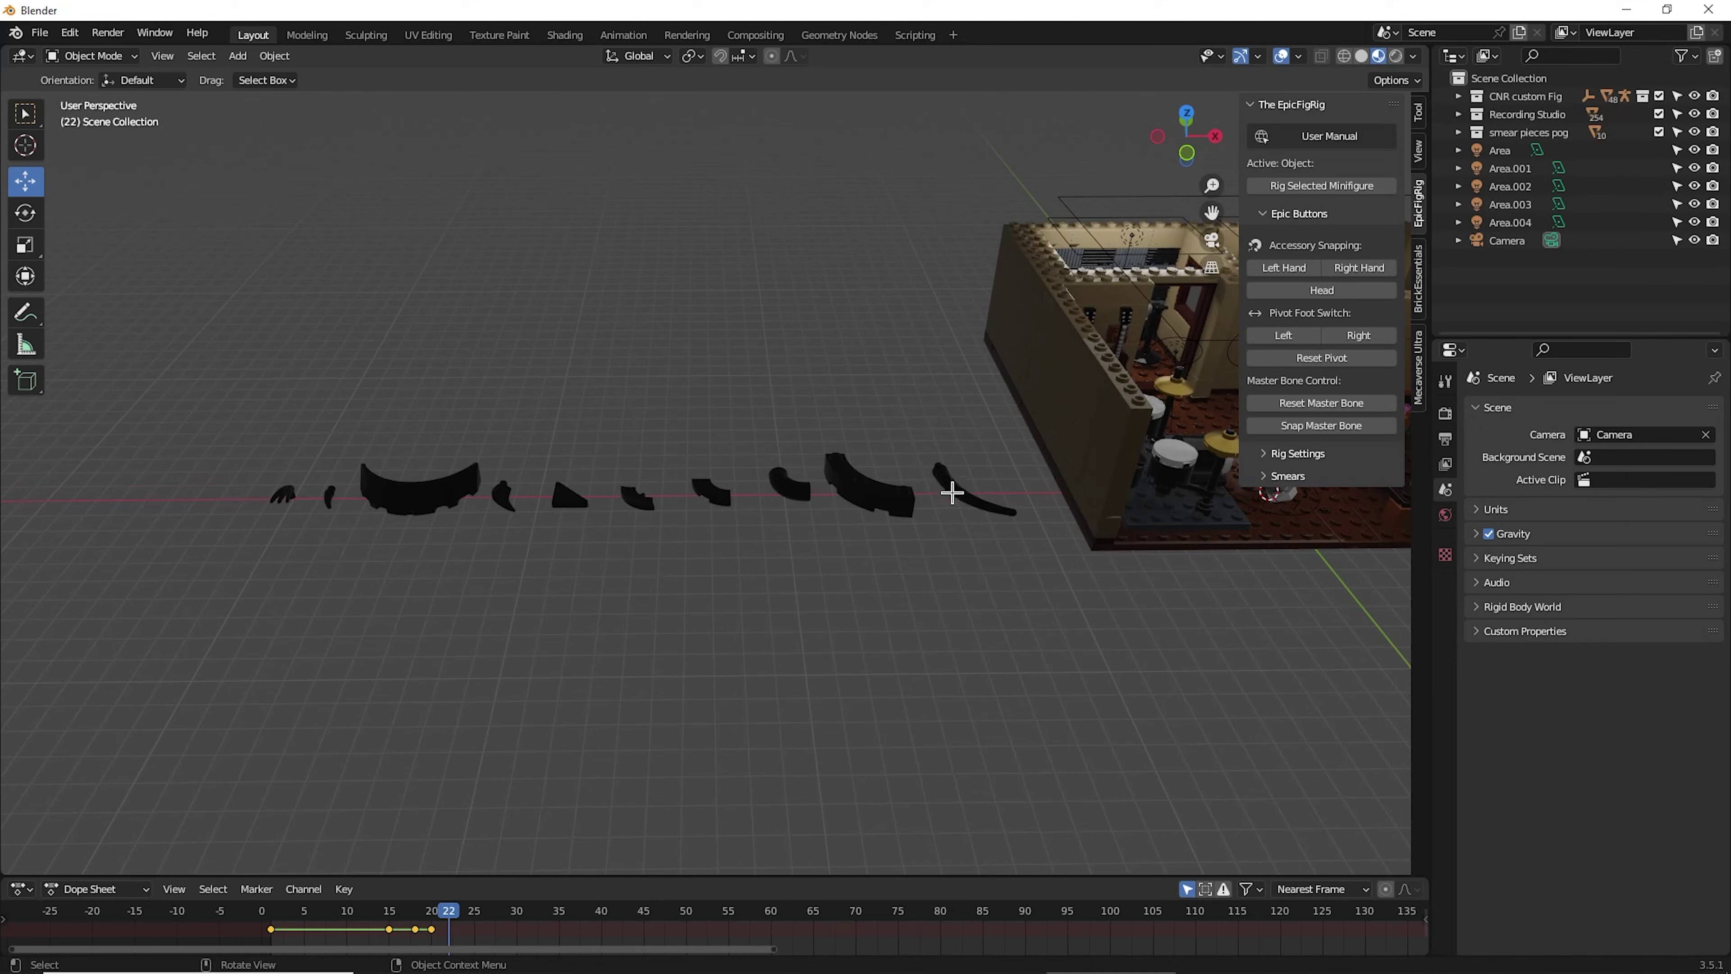
- Delete all the imported smear pieces except the small curved arm-shaped one
left_click_drag(1039, 566, 391, 446)
right_click(447, 471)
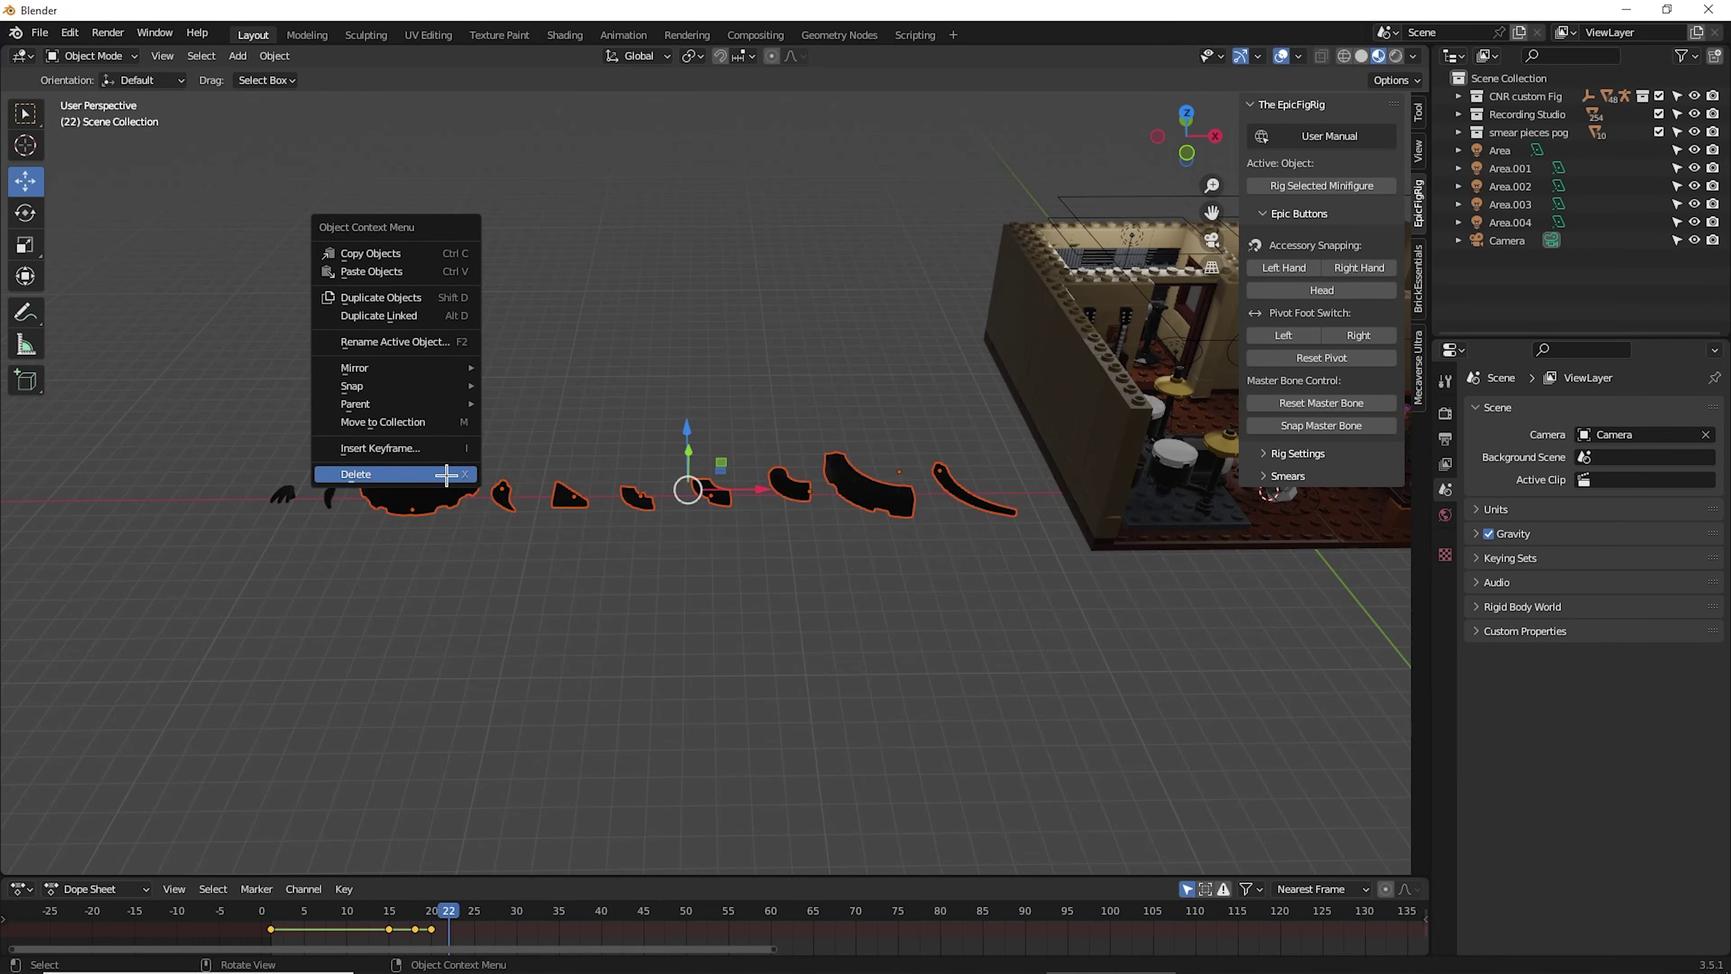
left_click(450, 472)
left_click(290, 491)
right_click(290, 491)
left_click(290, 492)
- Move the remaining smear piece into the studio beside the minifigure's arm, to about X -14.1 m and Z 25.3 m
left_click(331, 492)
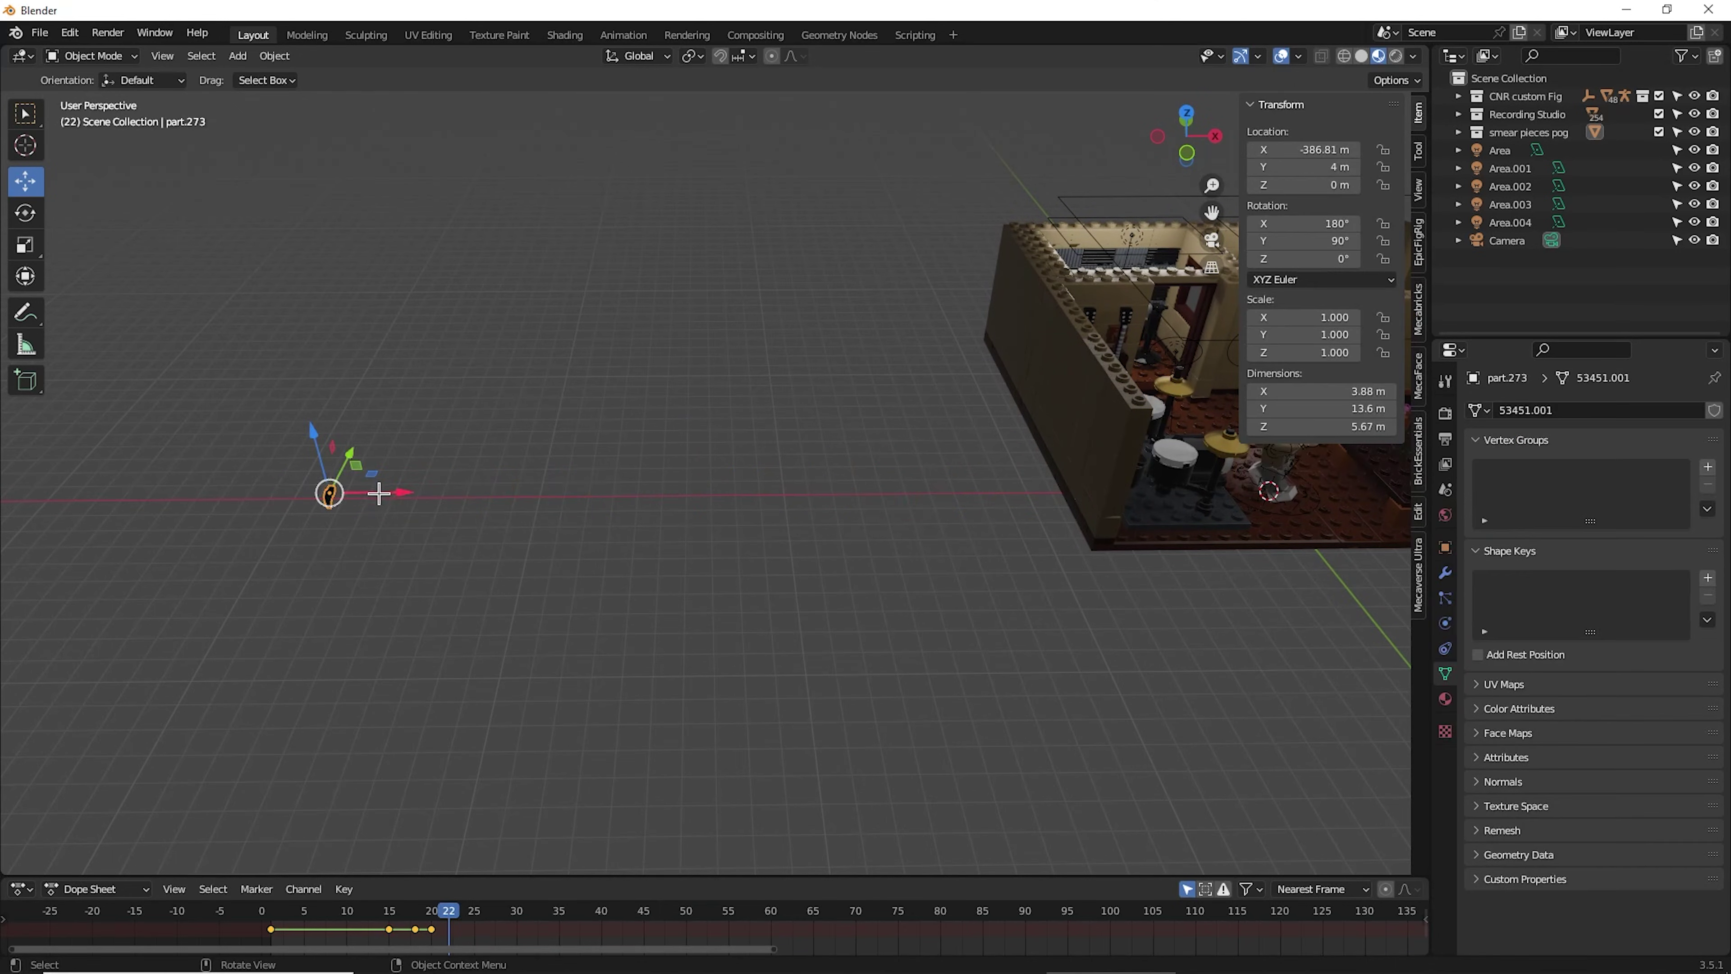
left_click_drag(407, 492, 750, 490)
scroll(715, 474, "up", 4)
scroll(715, 473, "up", 5)
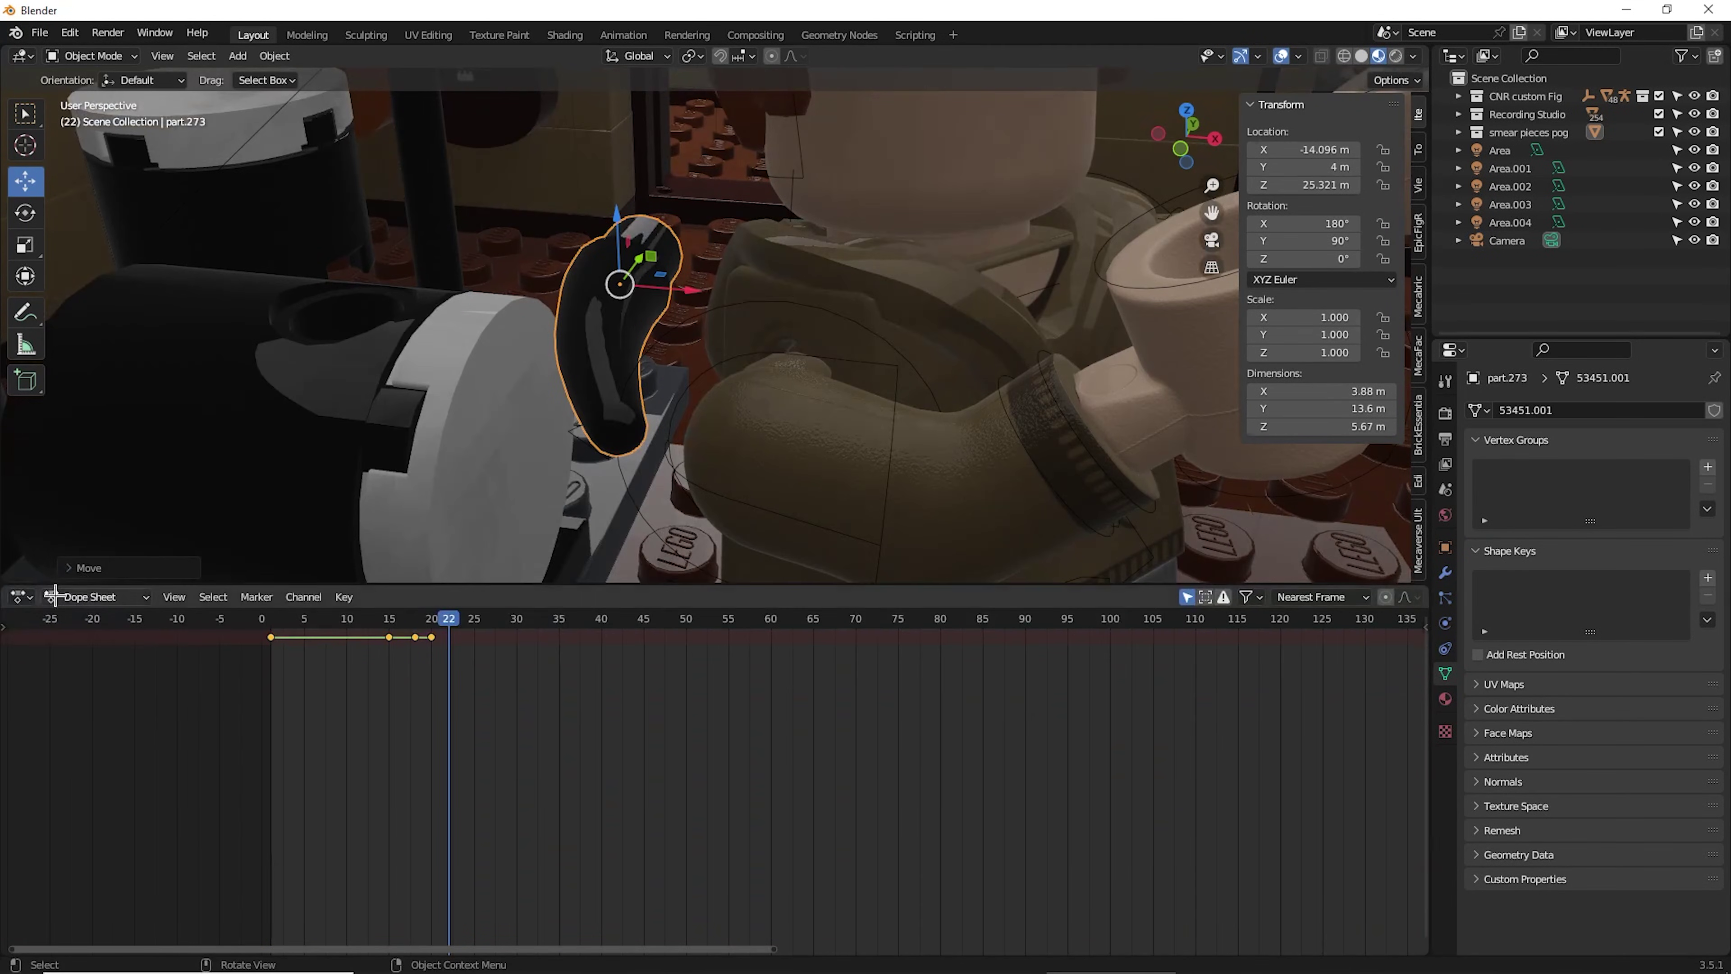
- Change the dope sheet area into a Shader Editor showing the smear piece's material nodes
left_click(20, 597)
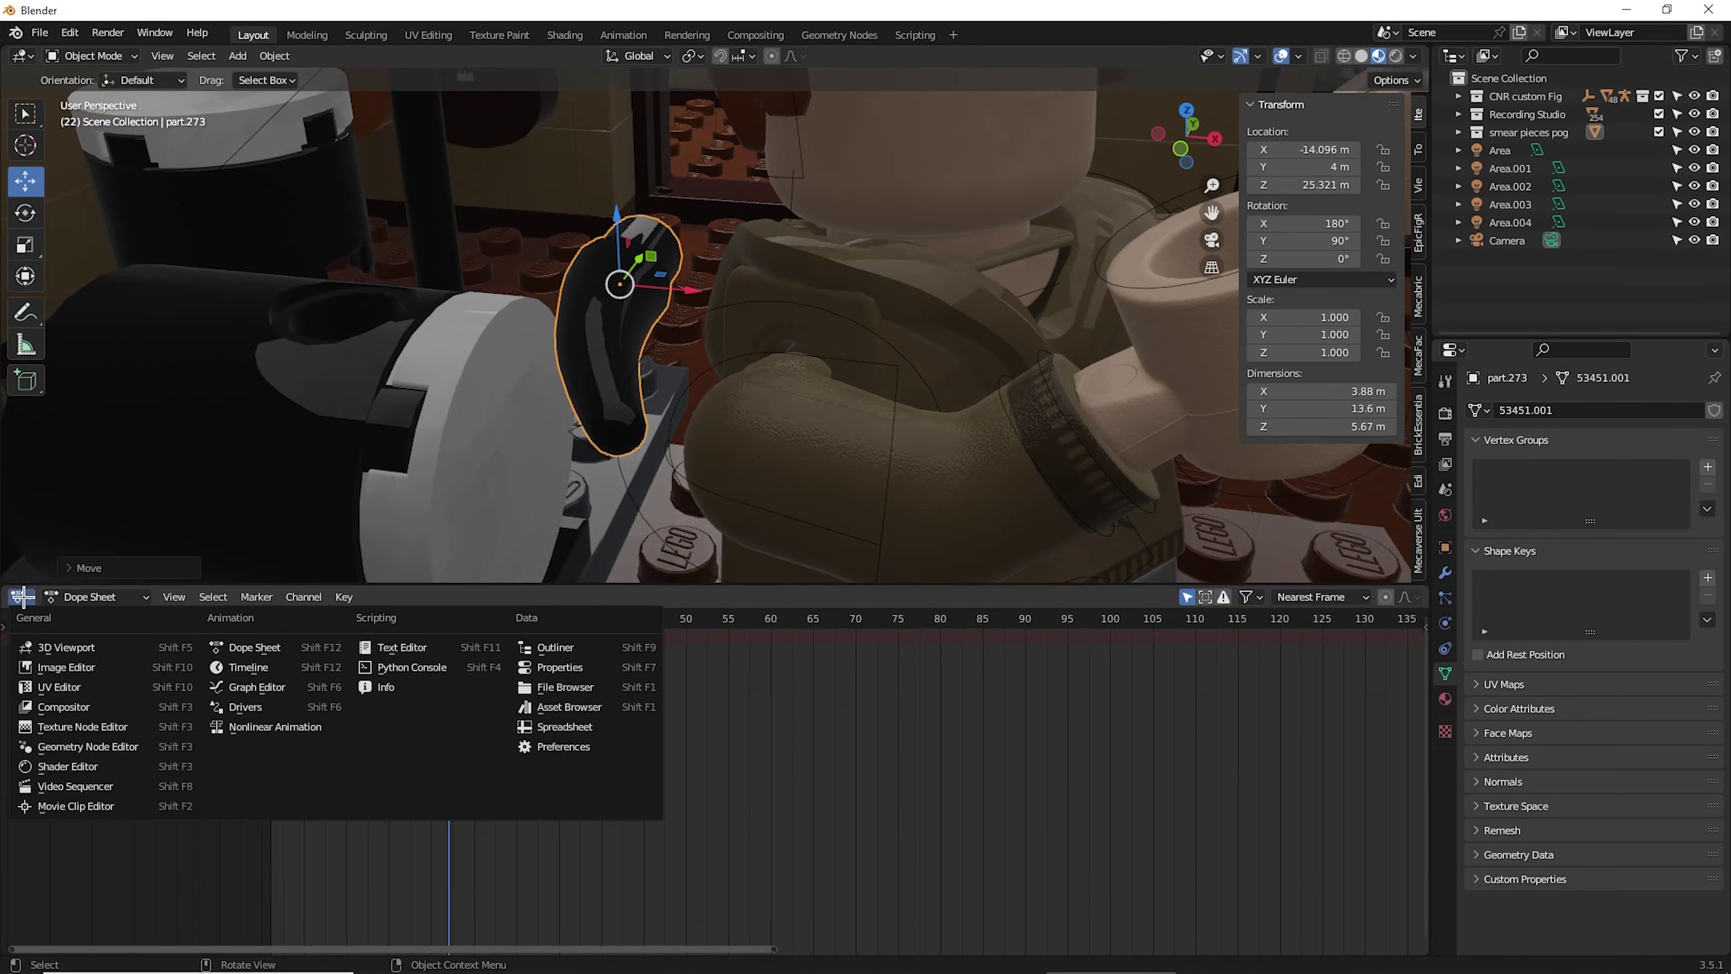
left_click(72, 768)
scroll(473, 672, "down", 2)
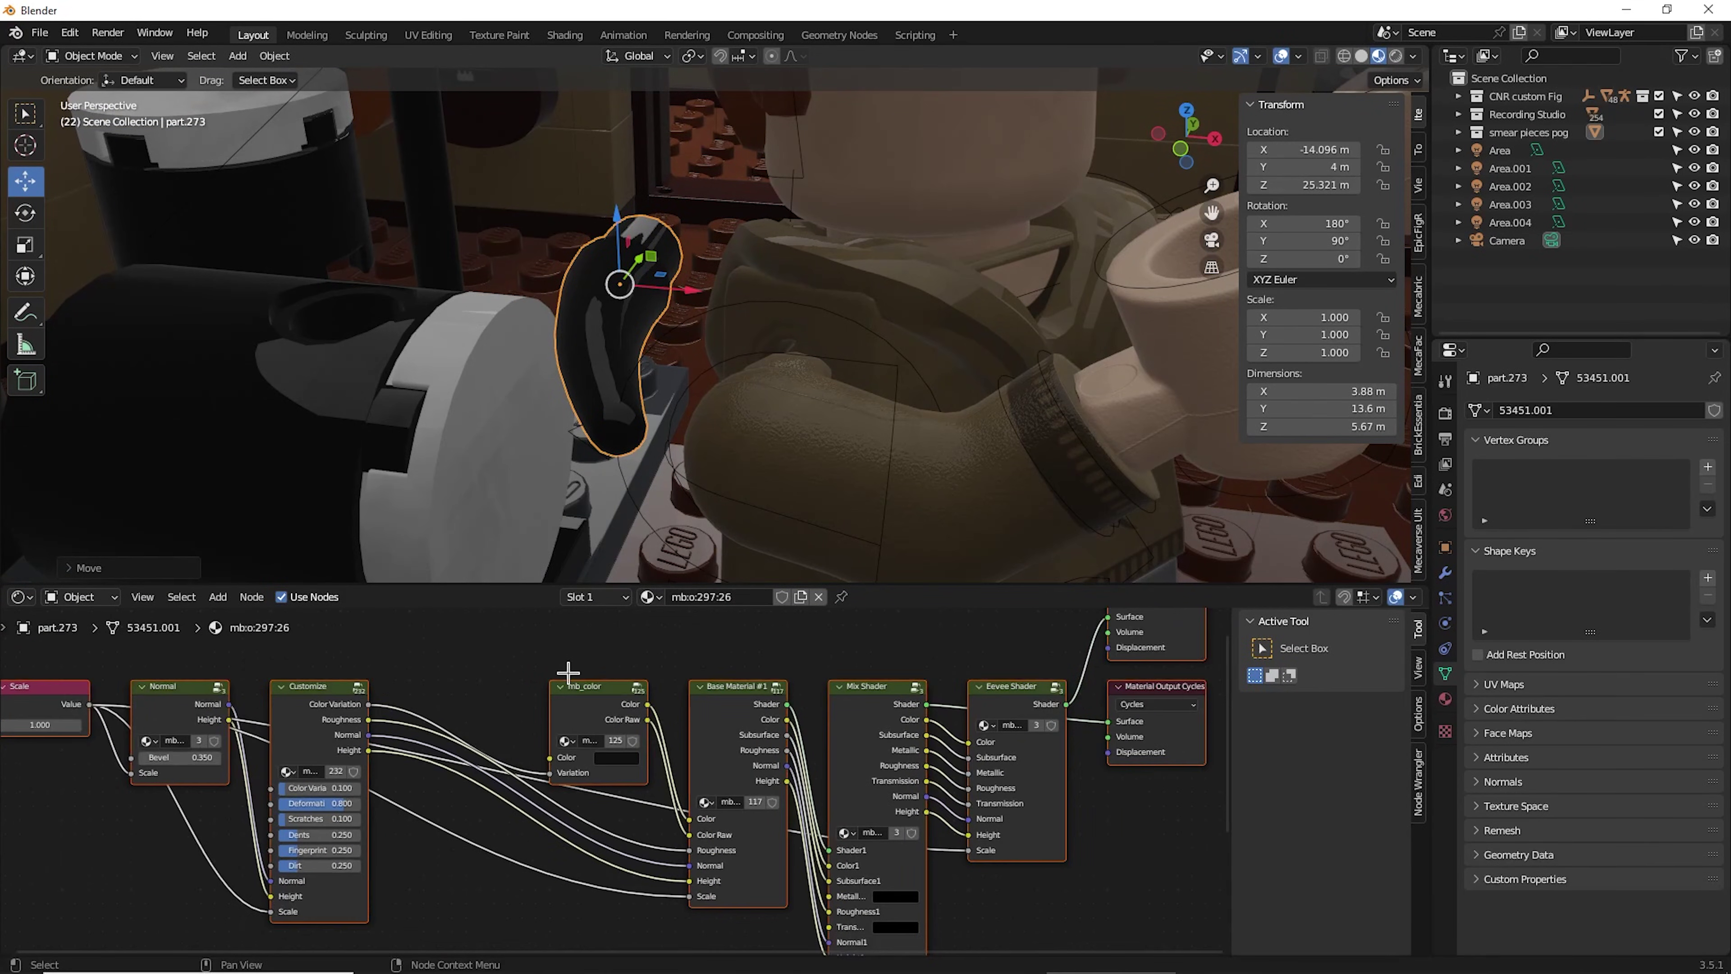
- Look up the skin colour of the minifigure's head and set the smear piece's hue to 0.064
left_click(894, 163)
left_click(618, 757)
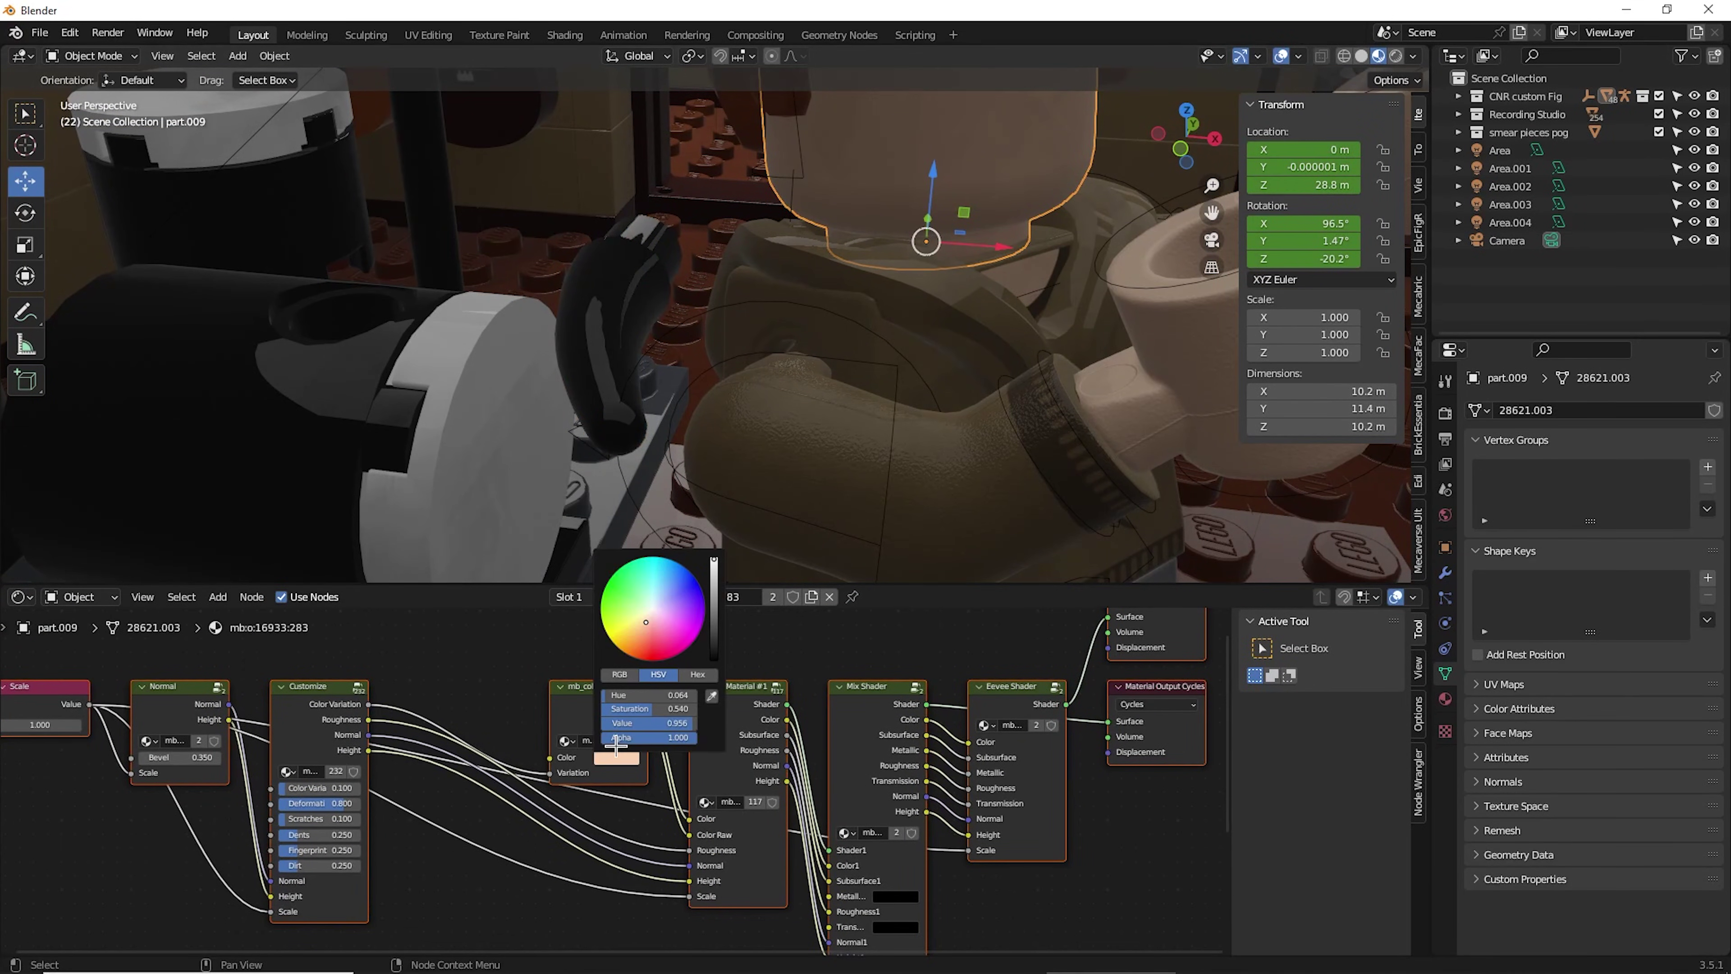
left_click(607, 341)
left_click(618, 757)
left_click(644, 695)
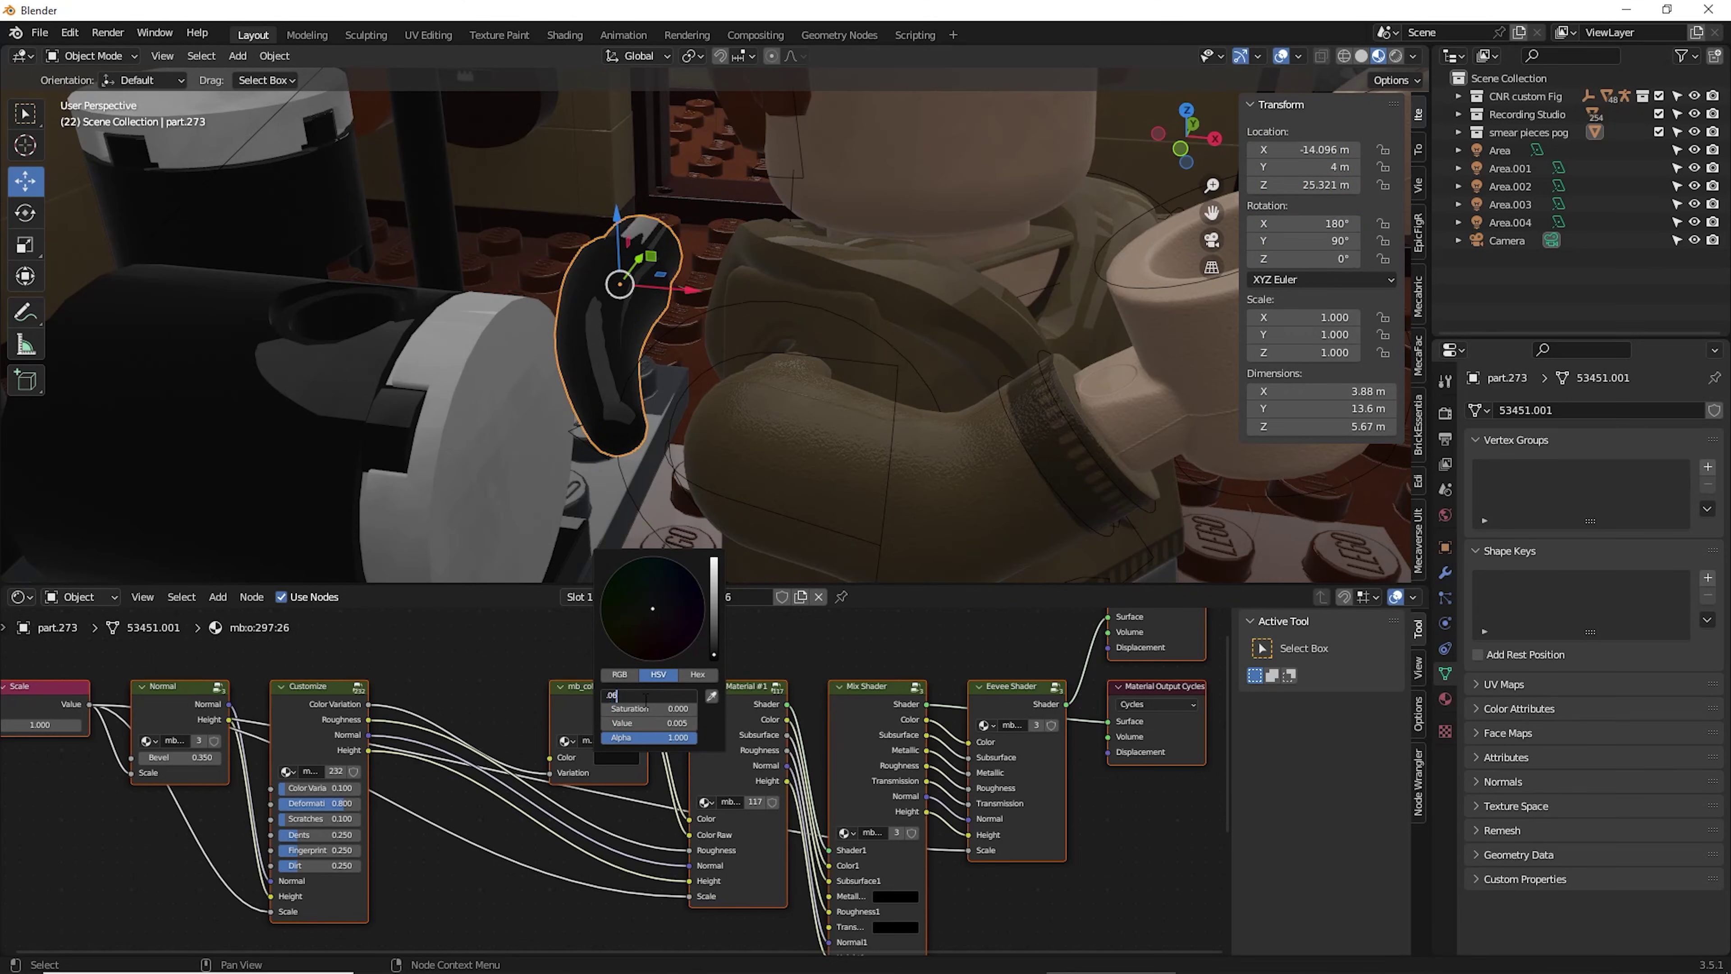
key("Return")
- Set the smear piece's colour saturation to 0.54, matching the minifigure's head
left_click(882, 150)
left_click(619, 757)
left_click(615, 367)
left_click(618, 757)
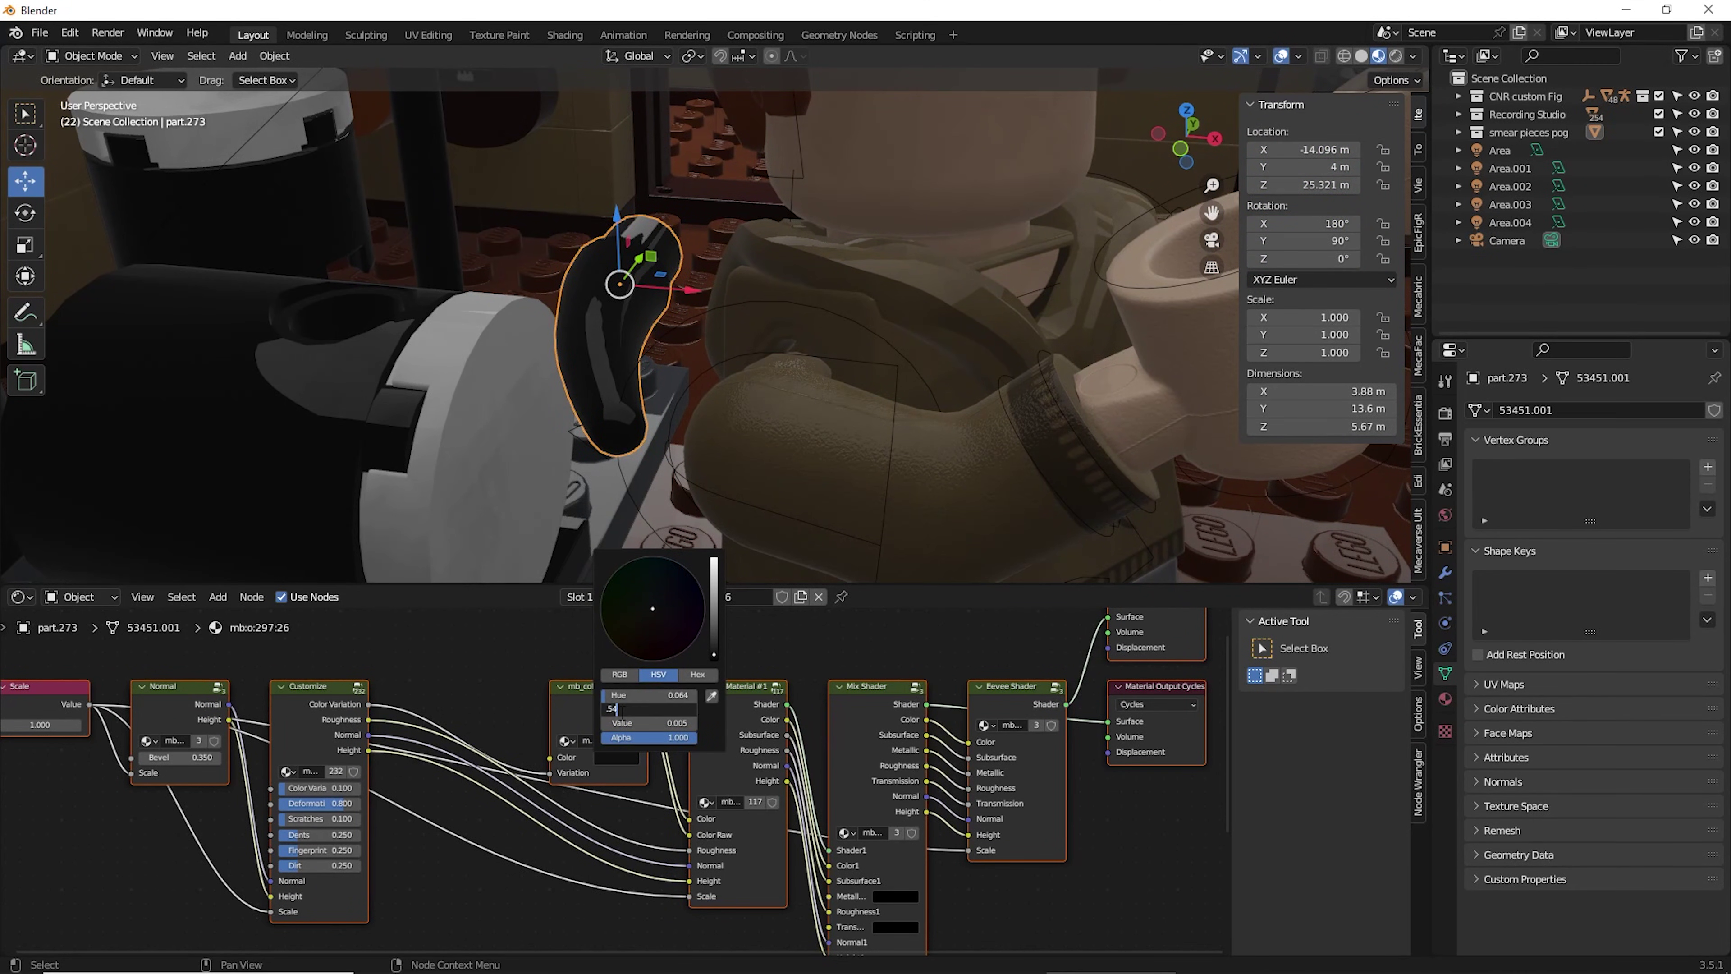
key("Return")
- Set the smear piece's colour value to the head's 0.956 to complete the skin tone
left_click(865, 191)
left_click(618, 757)
left_click(617, 368)
left_click(619, 757)
left_click(644, 710)
key("Return")
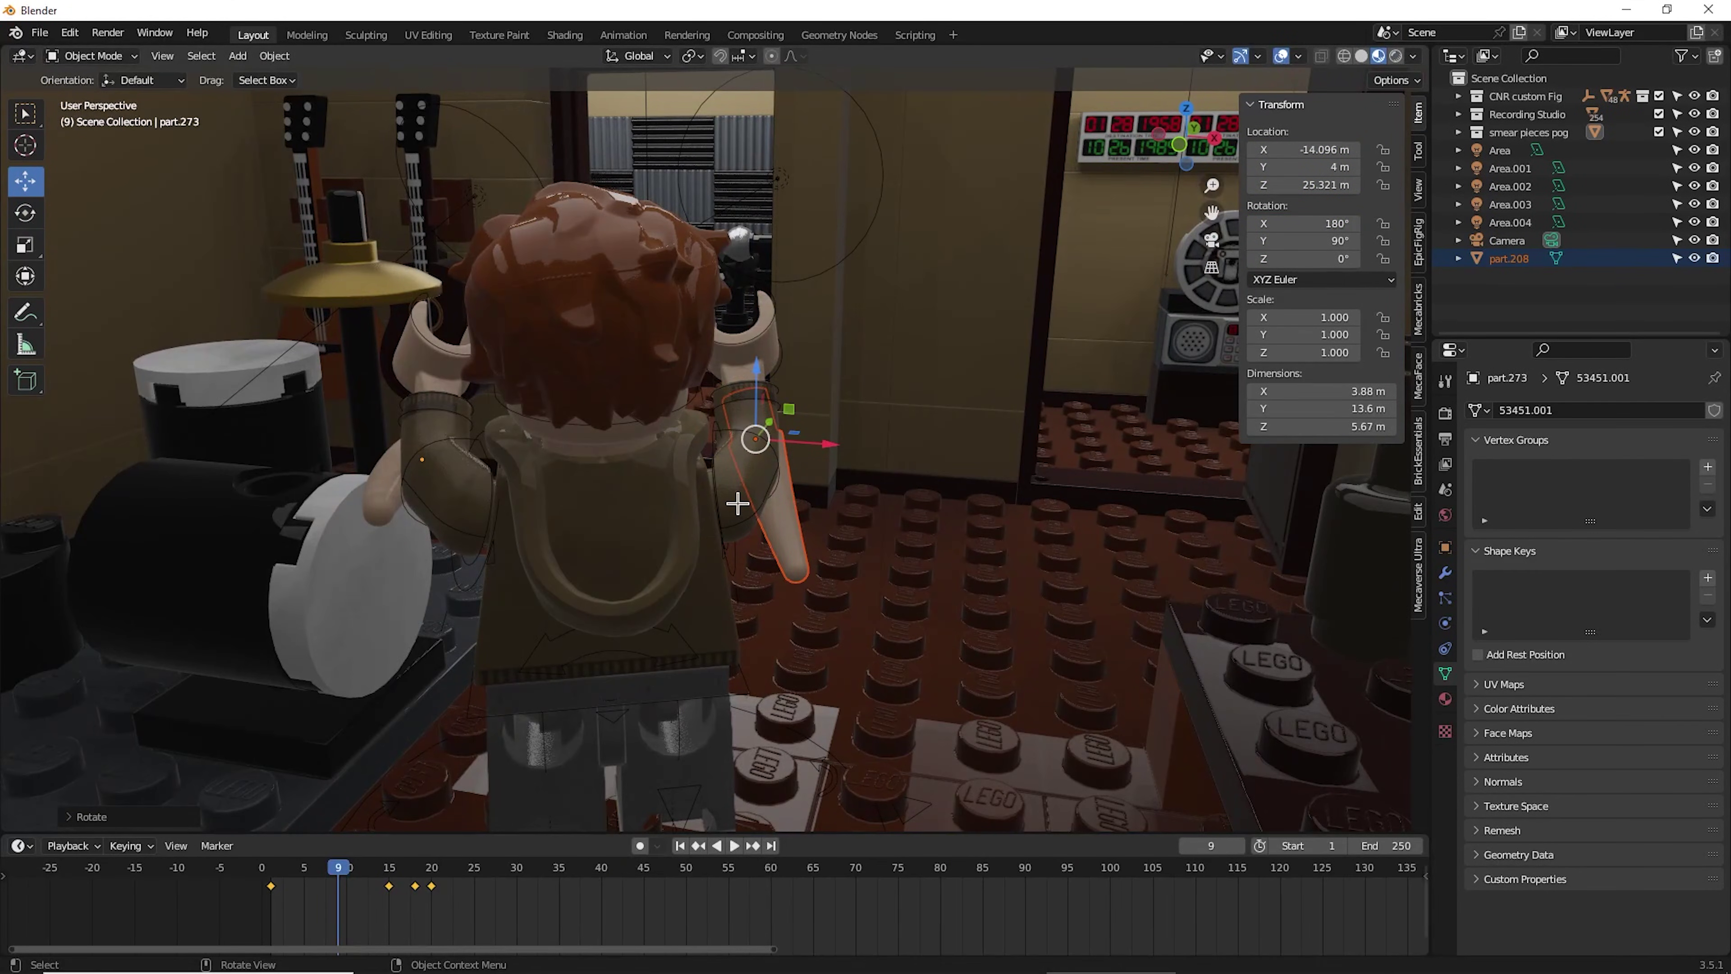
- Insert a Location & Rotation keyframe at frame 9 for the smear piece on the minifigure's right-hand arm as seen from behind
key("i")
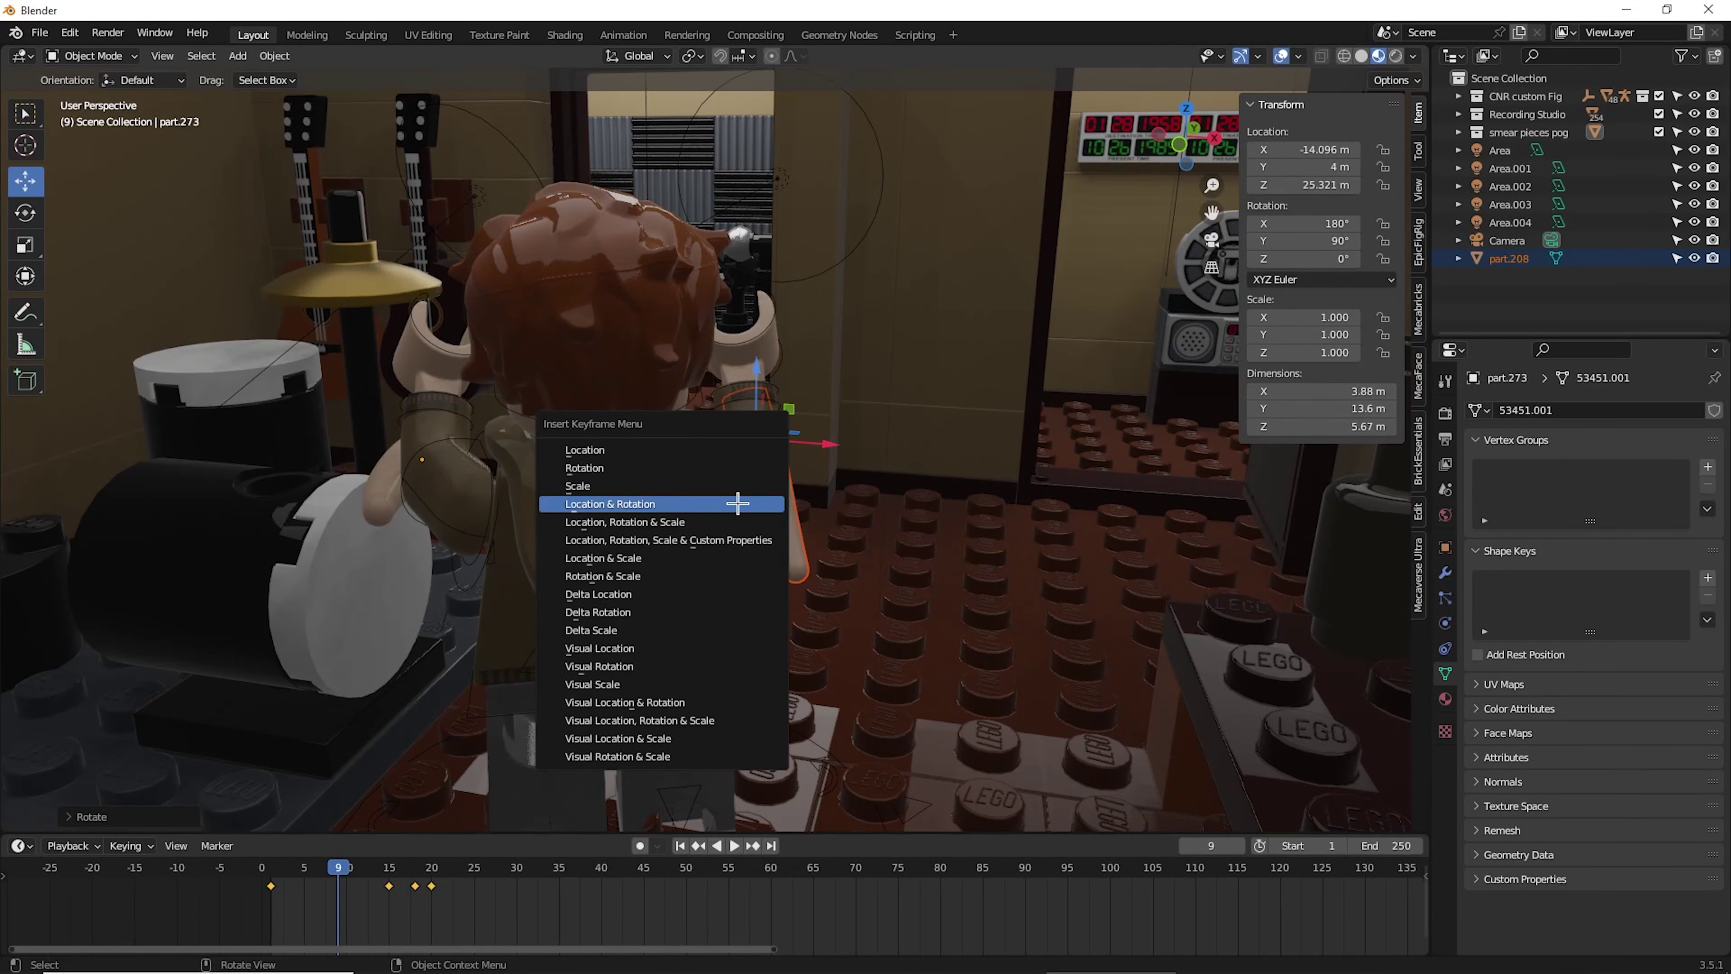
left_click(737, 504)
middle_click_drag(468, 473, 502, 484)
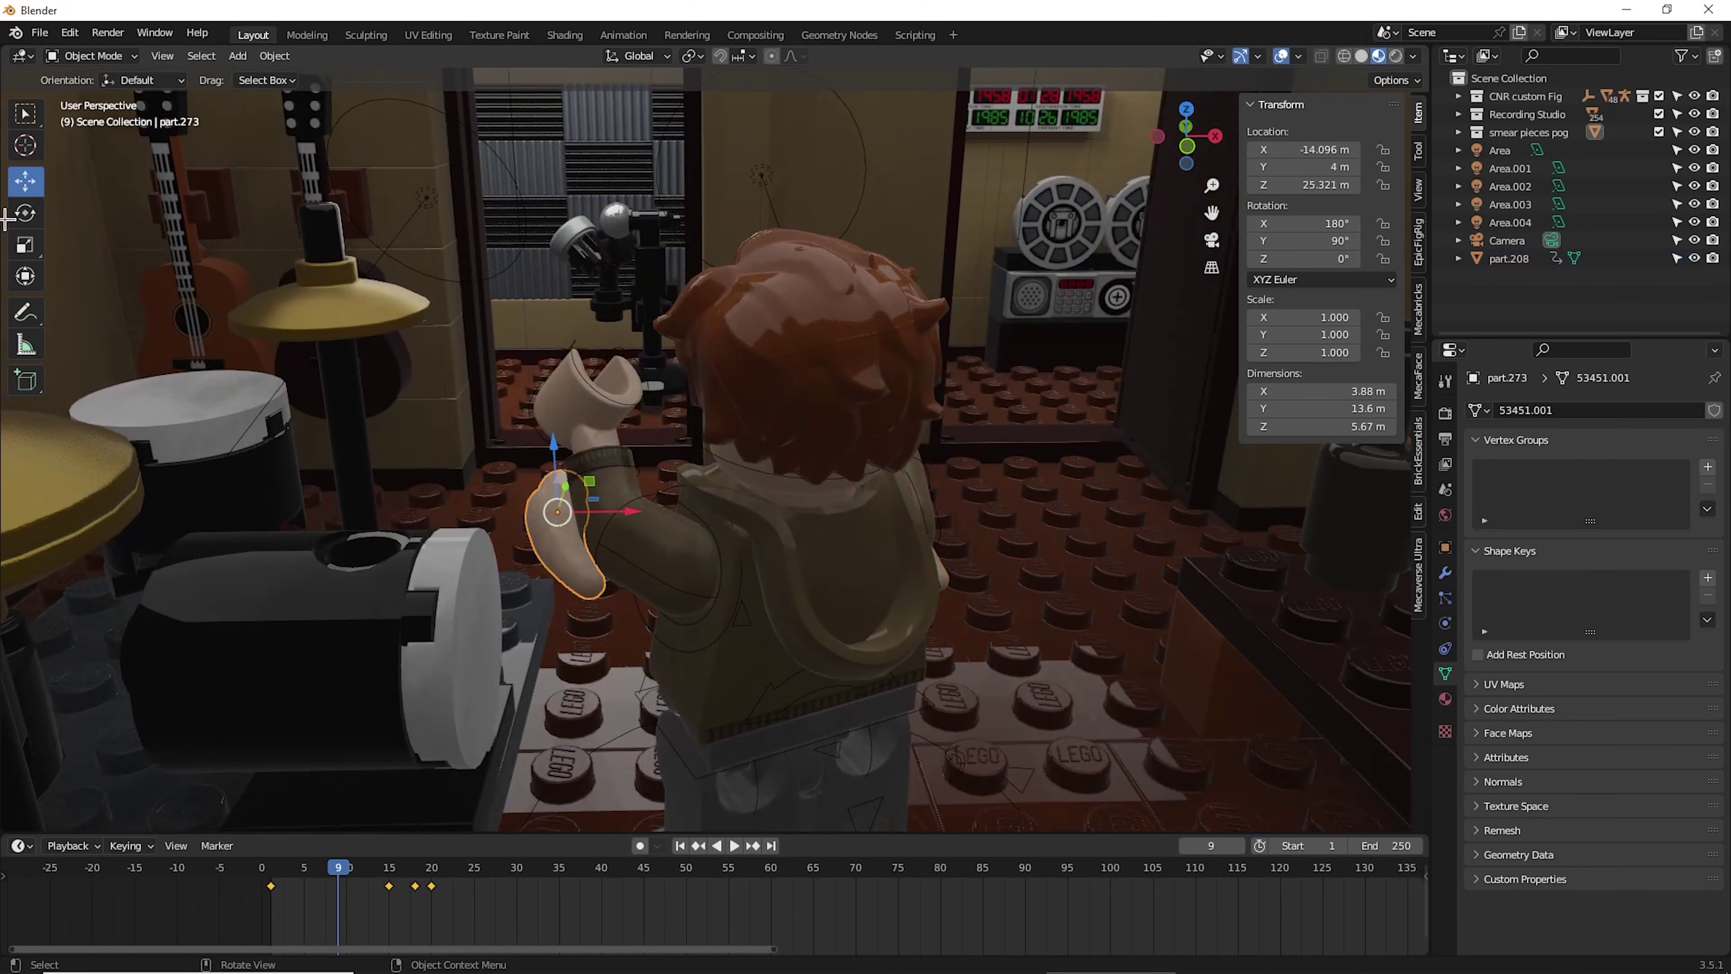
- Rotate the other smear piece to about X 244°, Y 5.9°, Z 35° so it trails the minifigure's left arm
left_click_drag(548, 488, 568, 546)
middle_click_drag(574, 515, 695, 538)
left_click_drag(695, 538, 637, 545)
middle_click_drag(637, 546, 658, 357)
left_click_drag(658, 361, 650, 426)
middle_click_drag(649, 427, 599, 389)
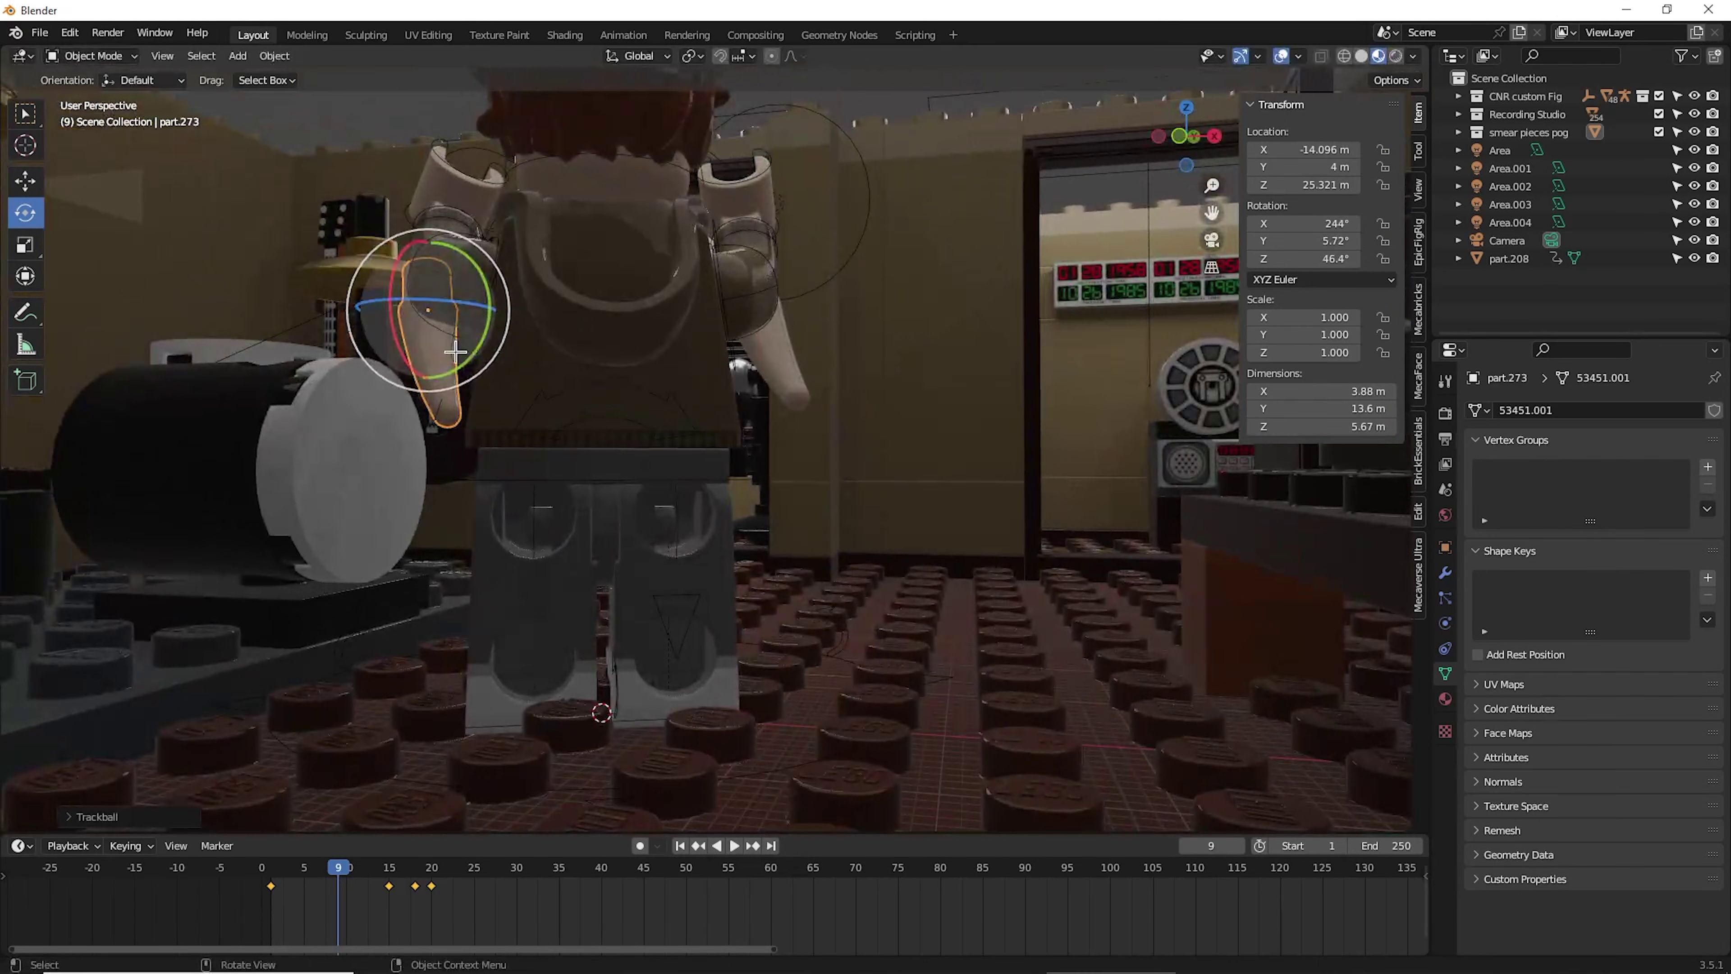
left_click_drag(419, 344, 409, 341)
middle_click_drag(409, 341, 269, 262)
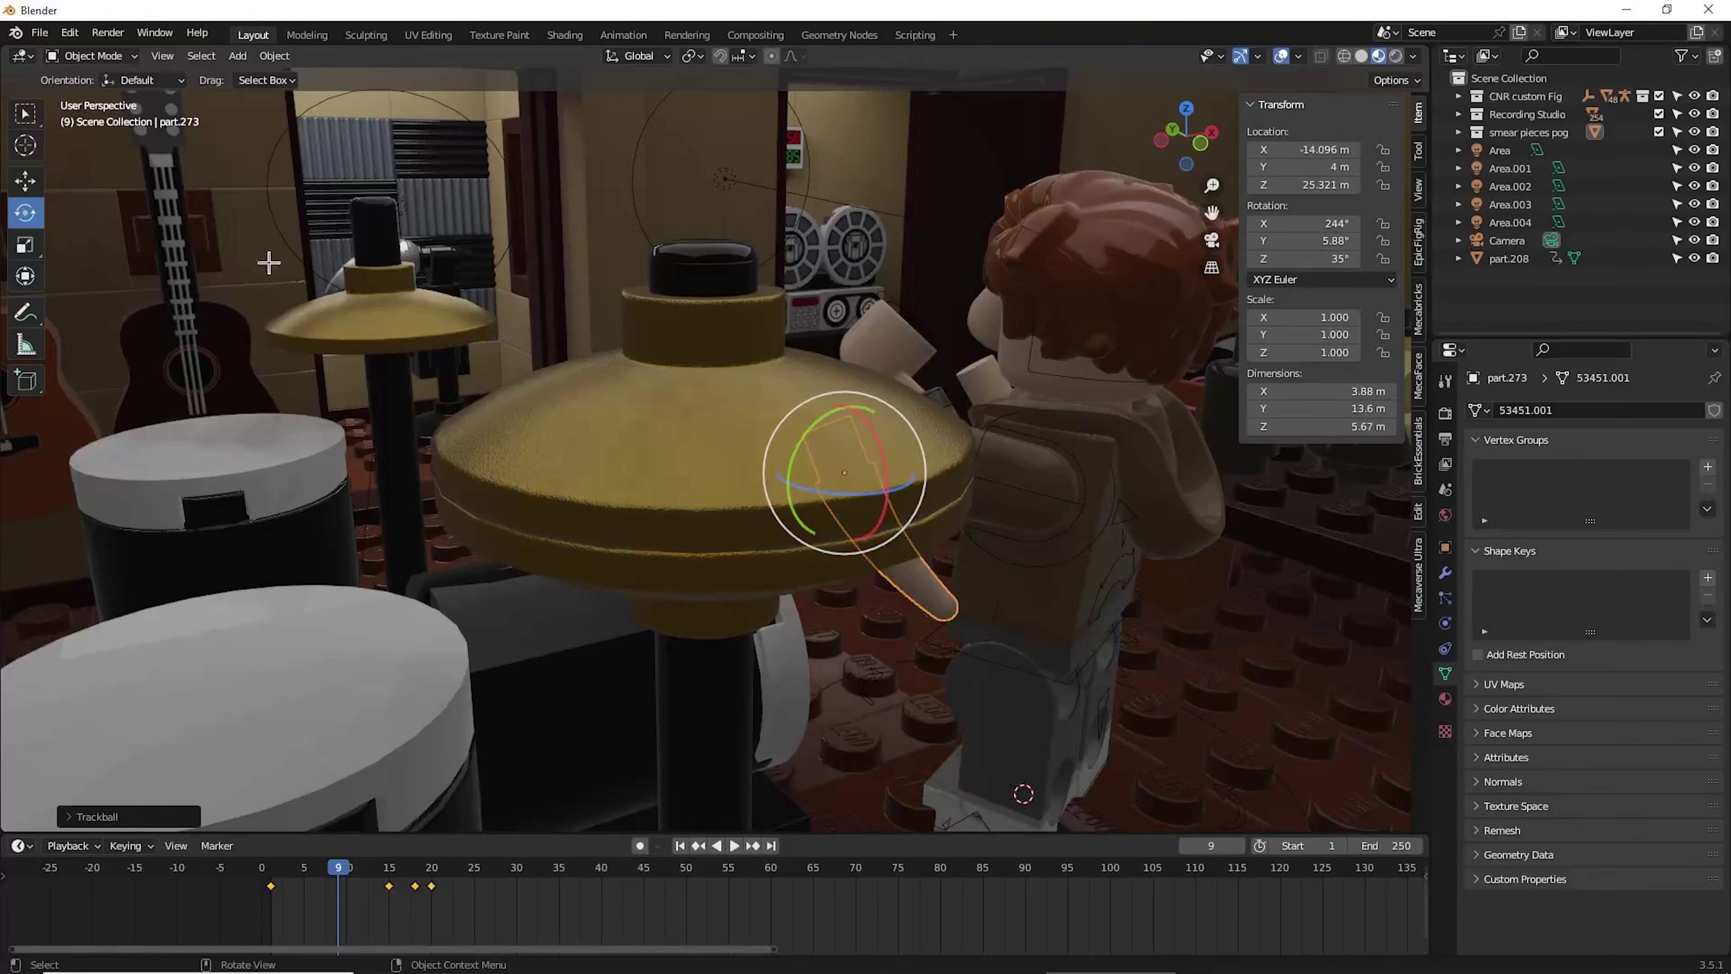
- Move the left arm's smear piece against the arm, to about X -13.3 m, Y 3.8 m, Z 25.6 m
left_click(25, 184)
middle_click_drag(545, 349, 511, 352)
left_click_drag(792, 523, 811, 514)
middle_click_drag(811, 514, 716, 462)
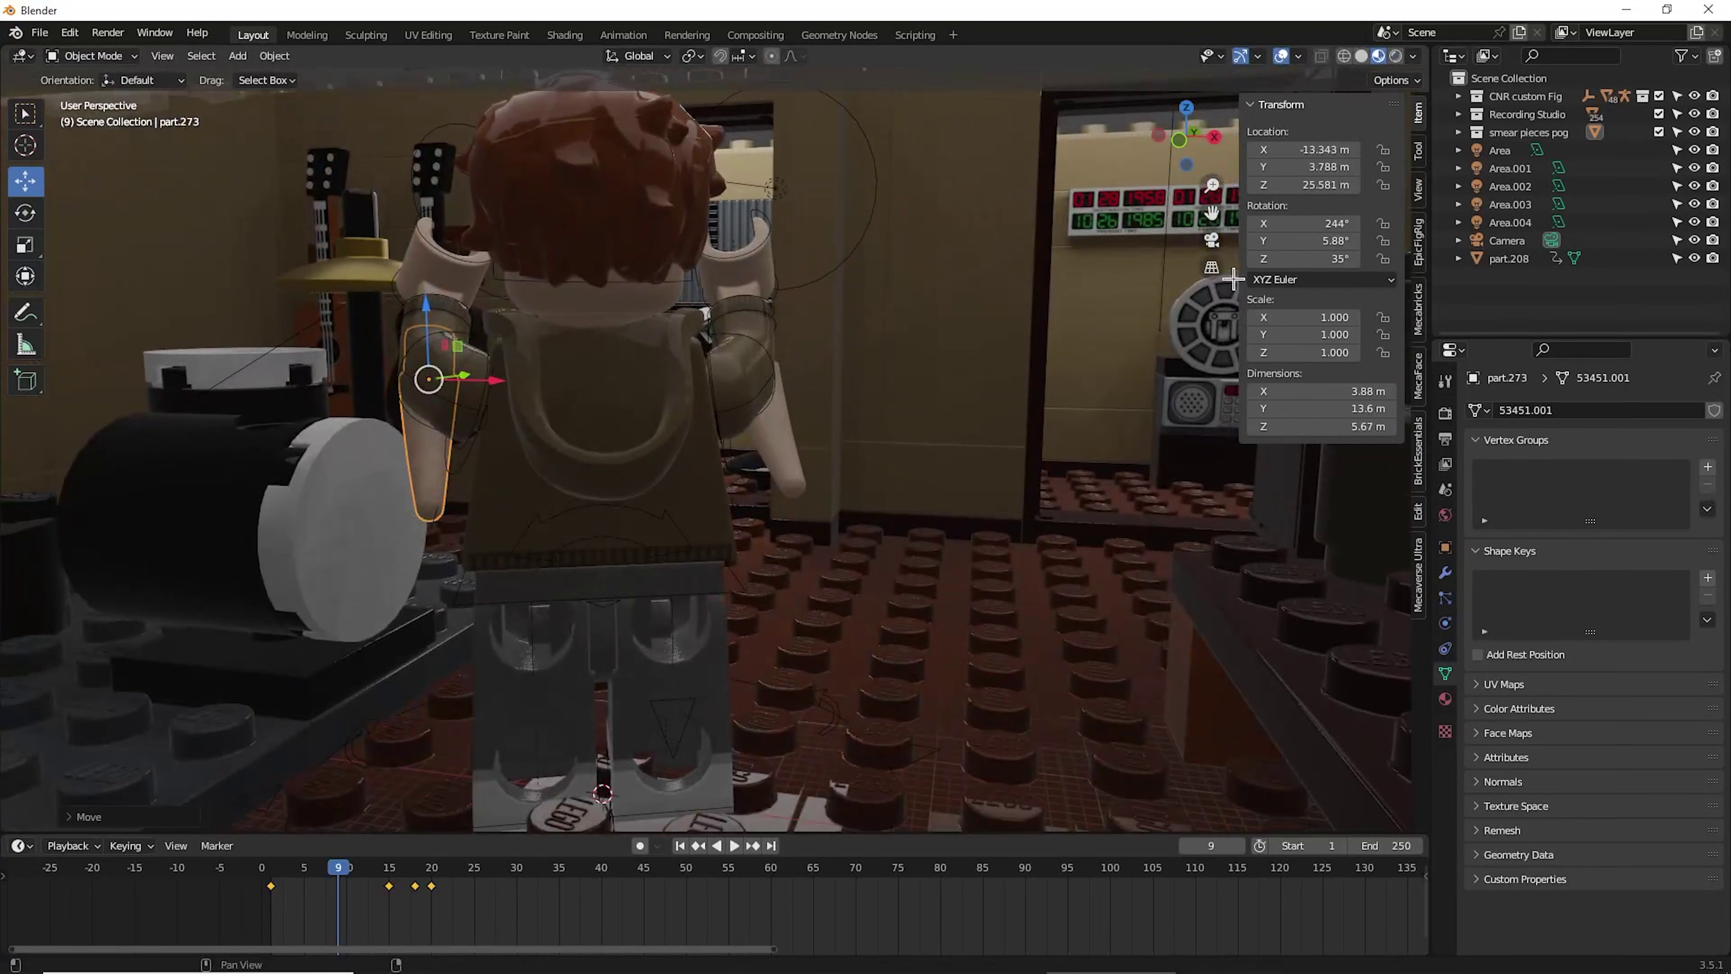
- Check the left arm's smear piece through the camera and insert its Location & Rotation keyframe at frame 9
left_click(1212, 242)
left_click(1212, 240)
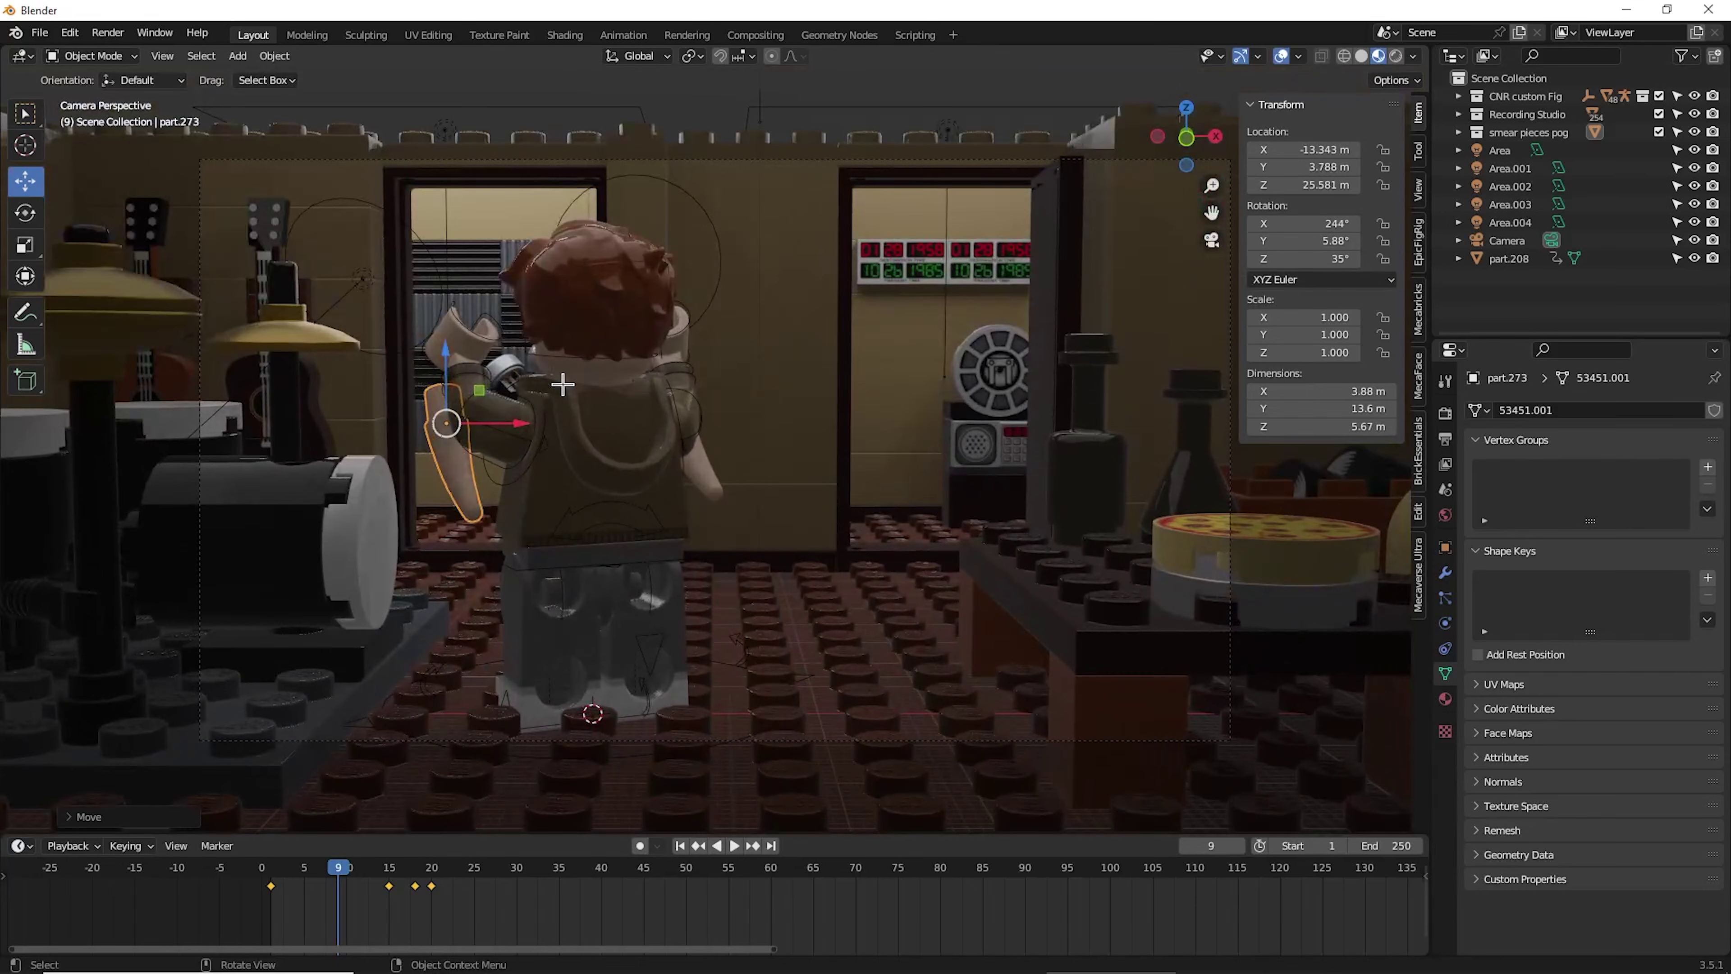
key("i")
left_click(515, 384)
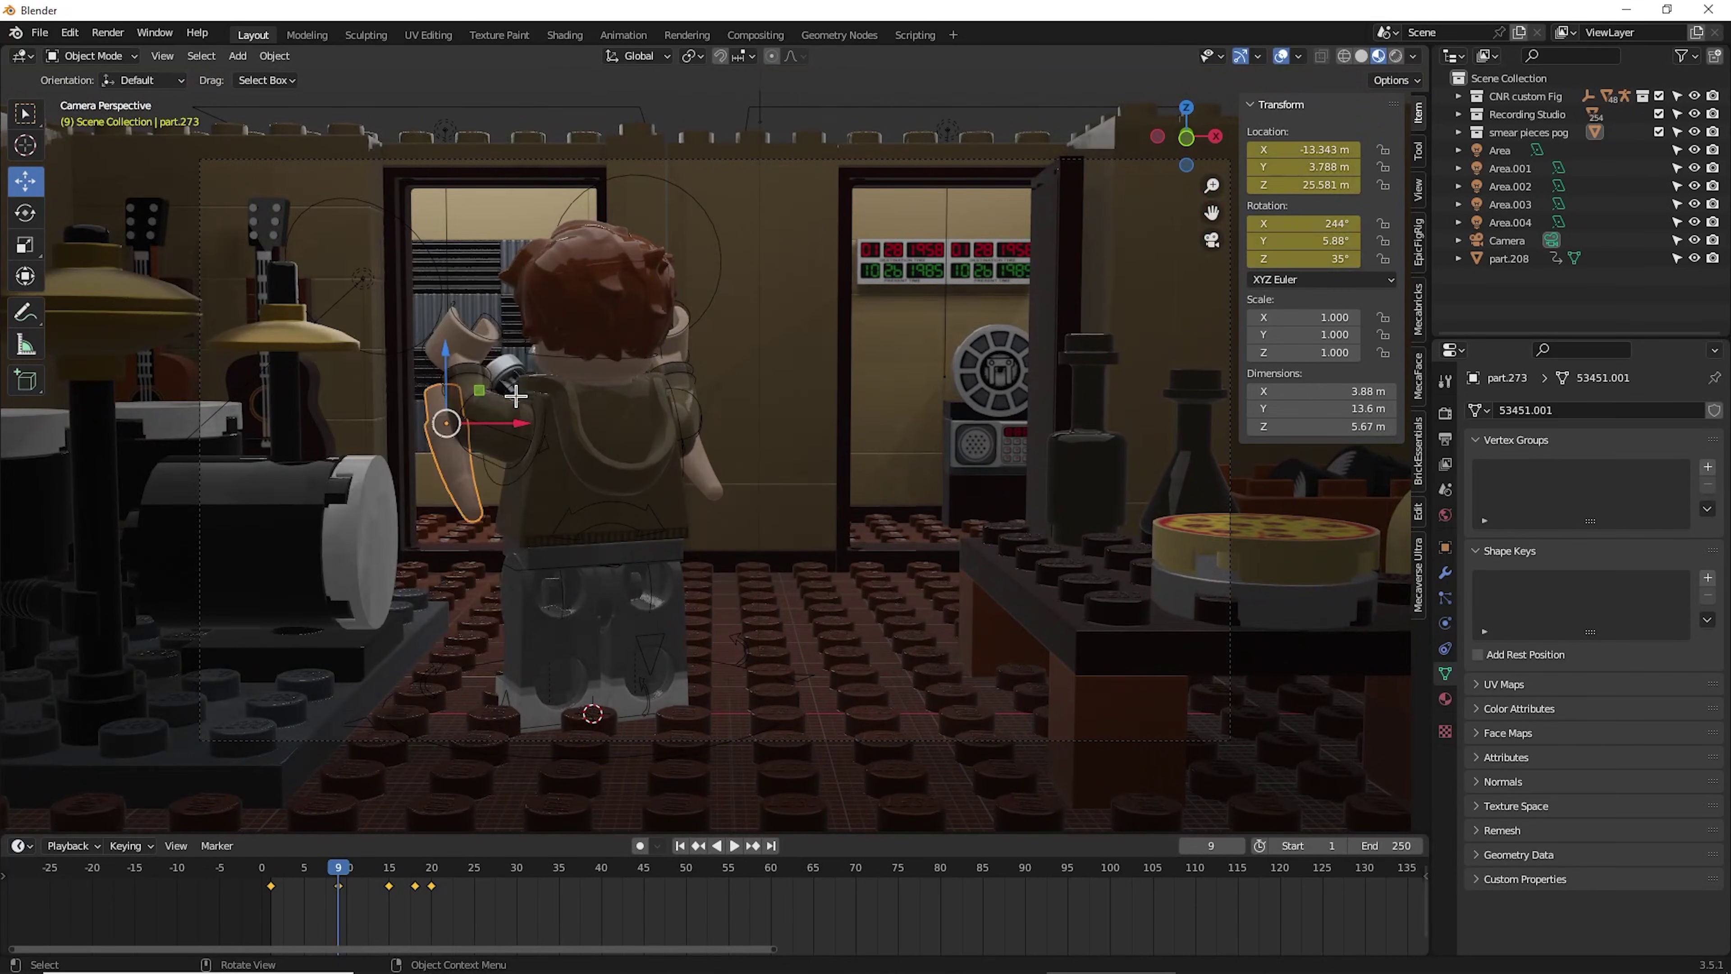
- At frame 8, move the left arm's smear piece outside the set to about X -101 m and keyframe its location and rotation
key("KP_0")
key("Left")
key("g")
left_click(344, 490)
key("i")
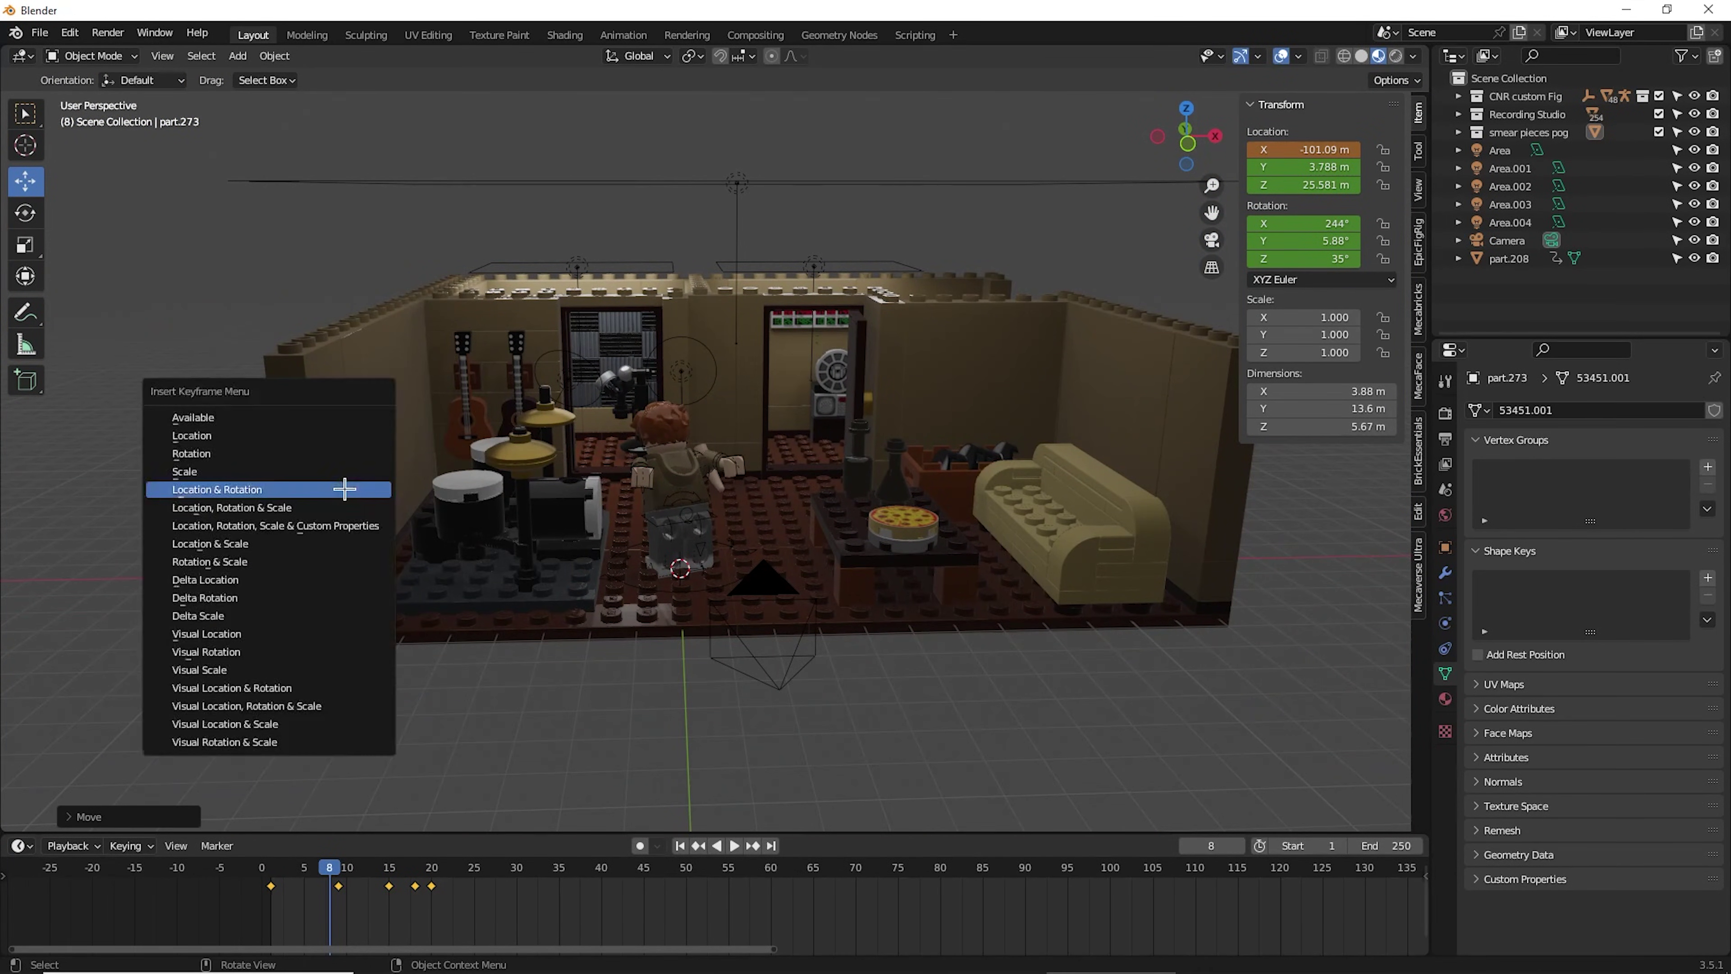
left_click(344, 490)
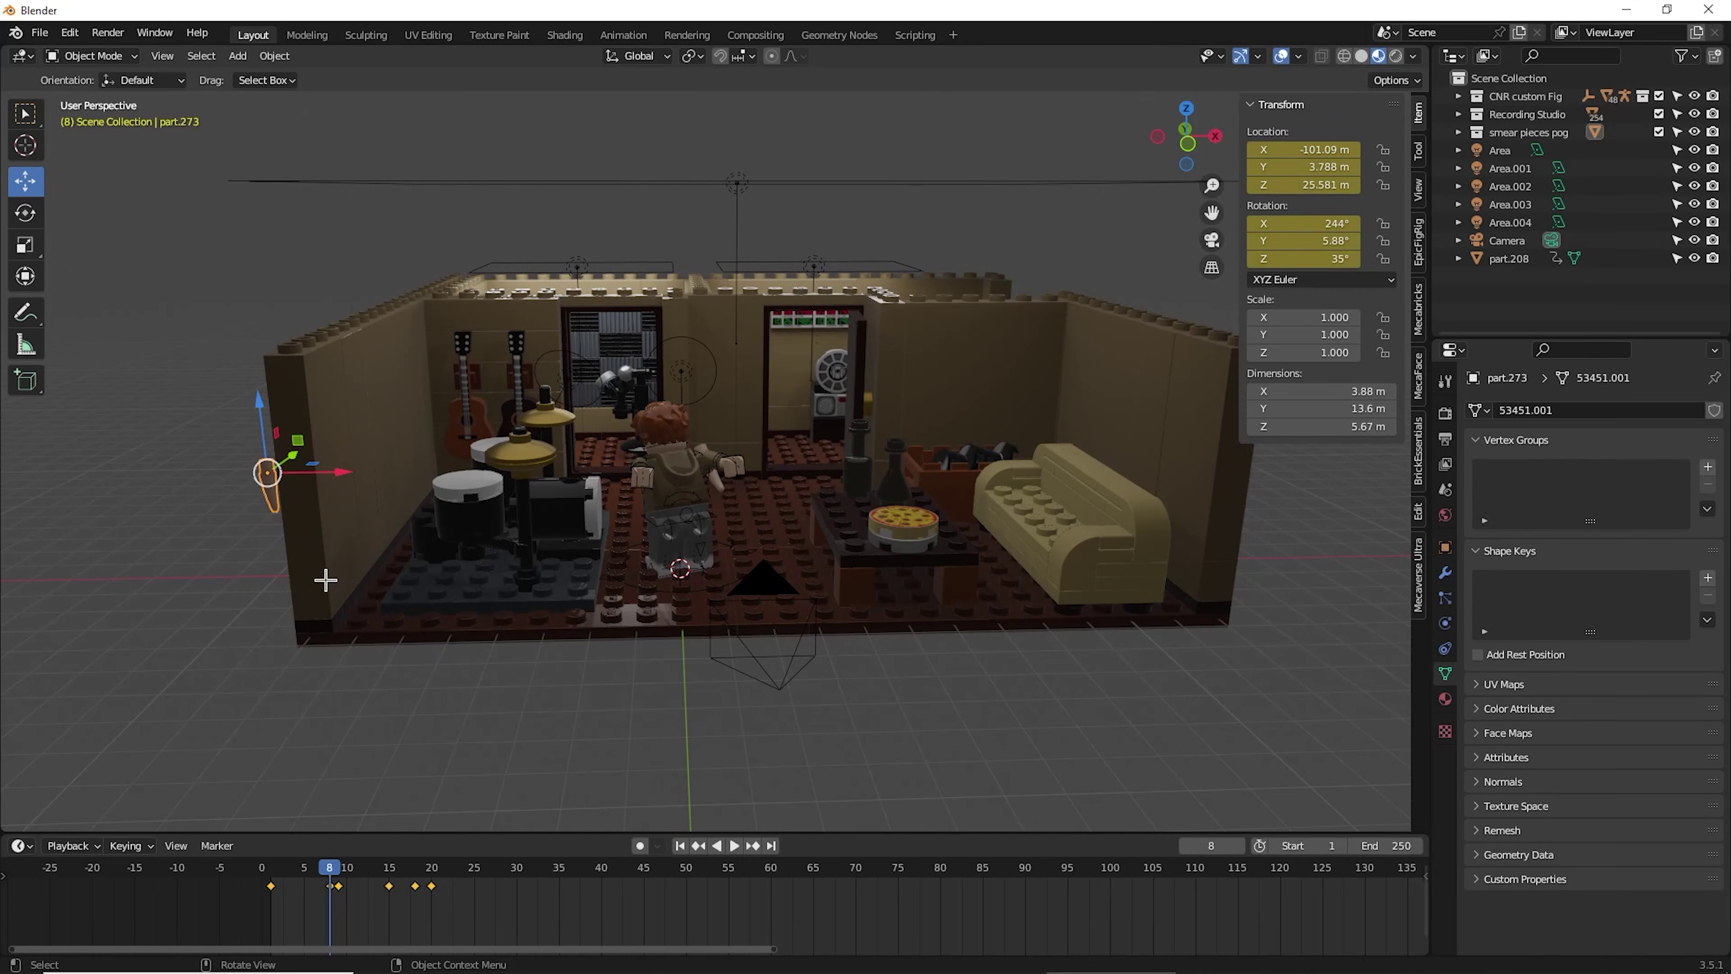
- Duplicate the left smear piece's off-set keyframe from frame 8 to frame 10
right_click(332, 887)
left_click(327, 878)
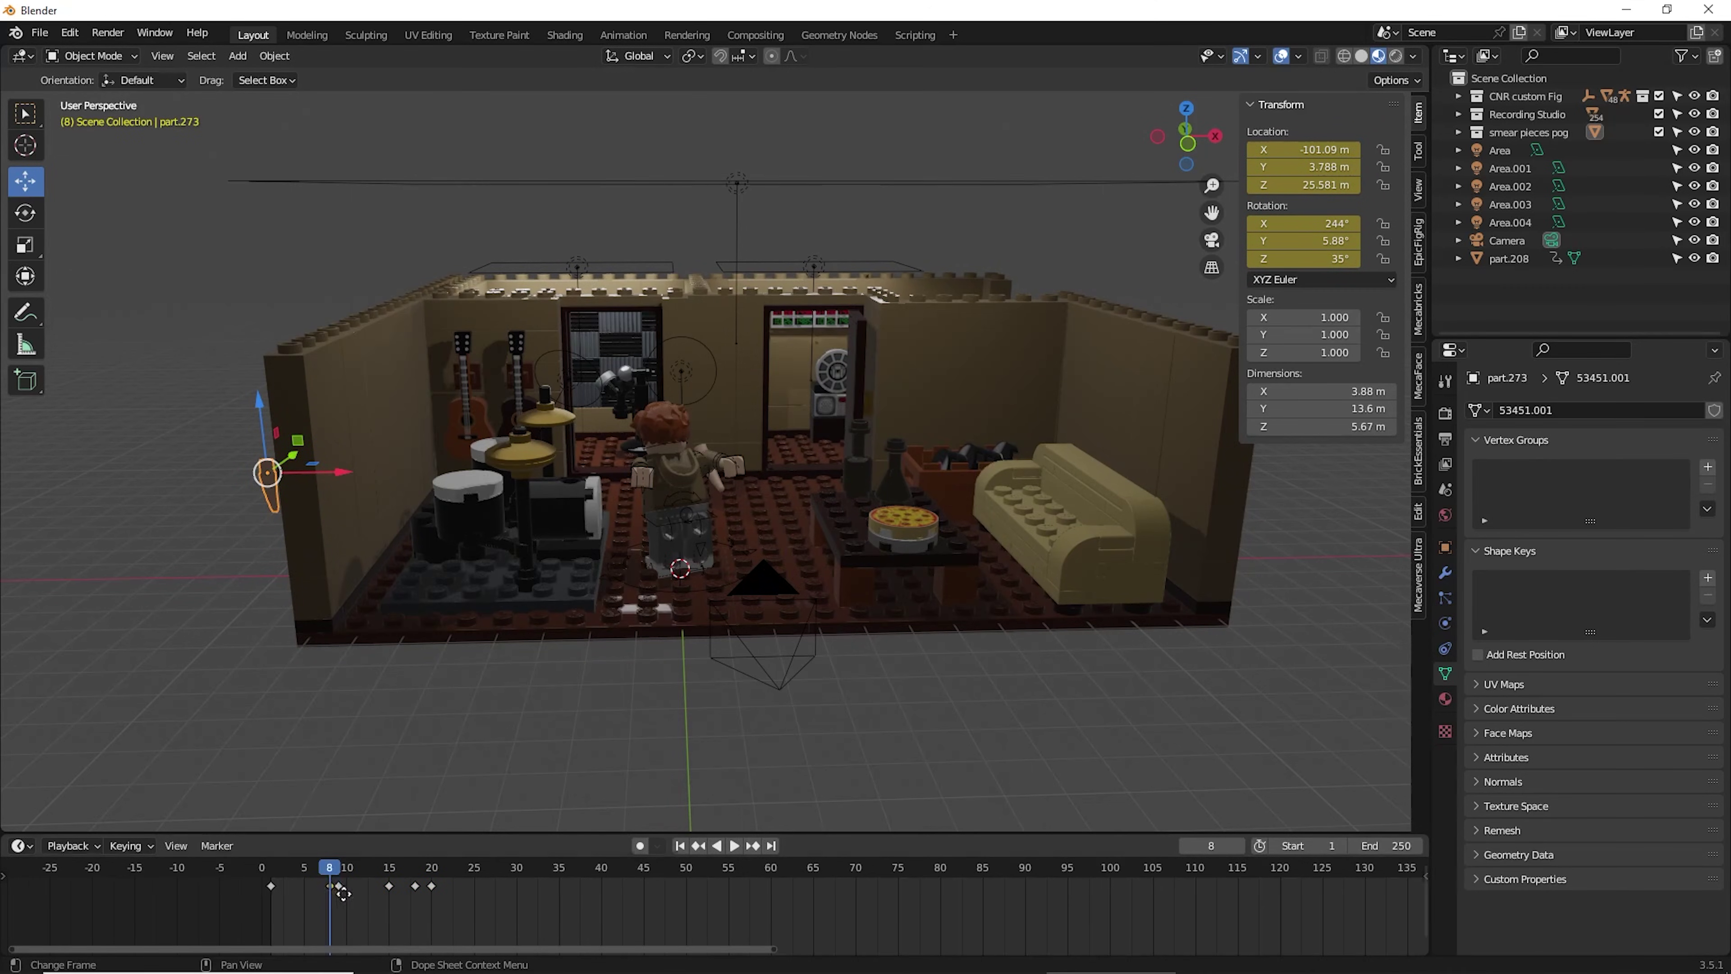
left_click(345, 890)
- At frame 8, move the right arm's smear piece outside the set to about X -103 m and keyframe its location and rotation
left_click(730, 472)
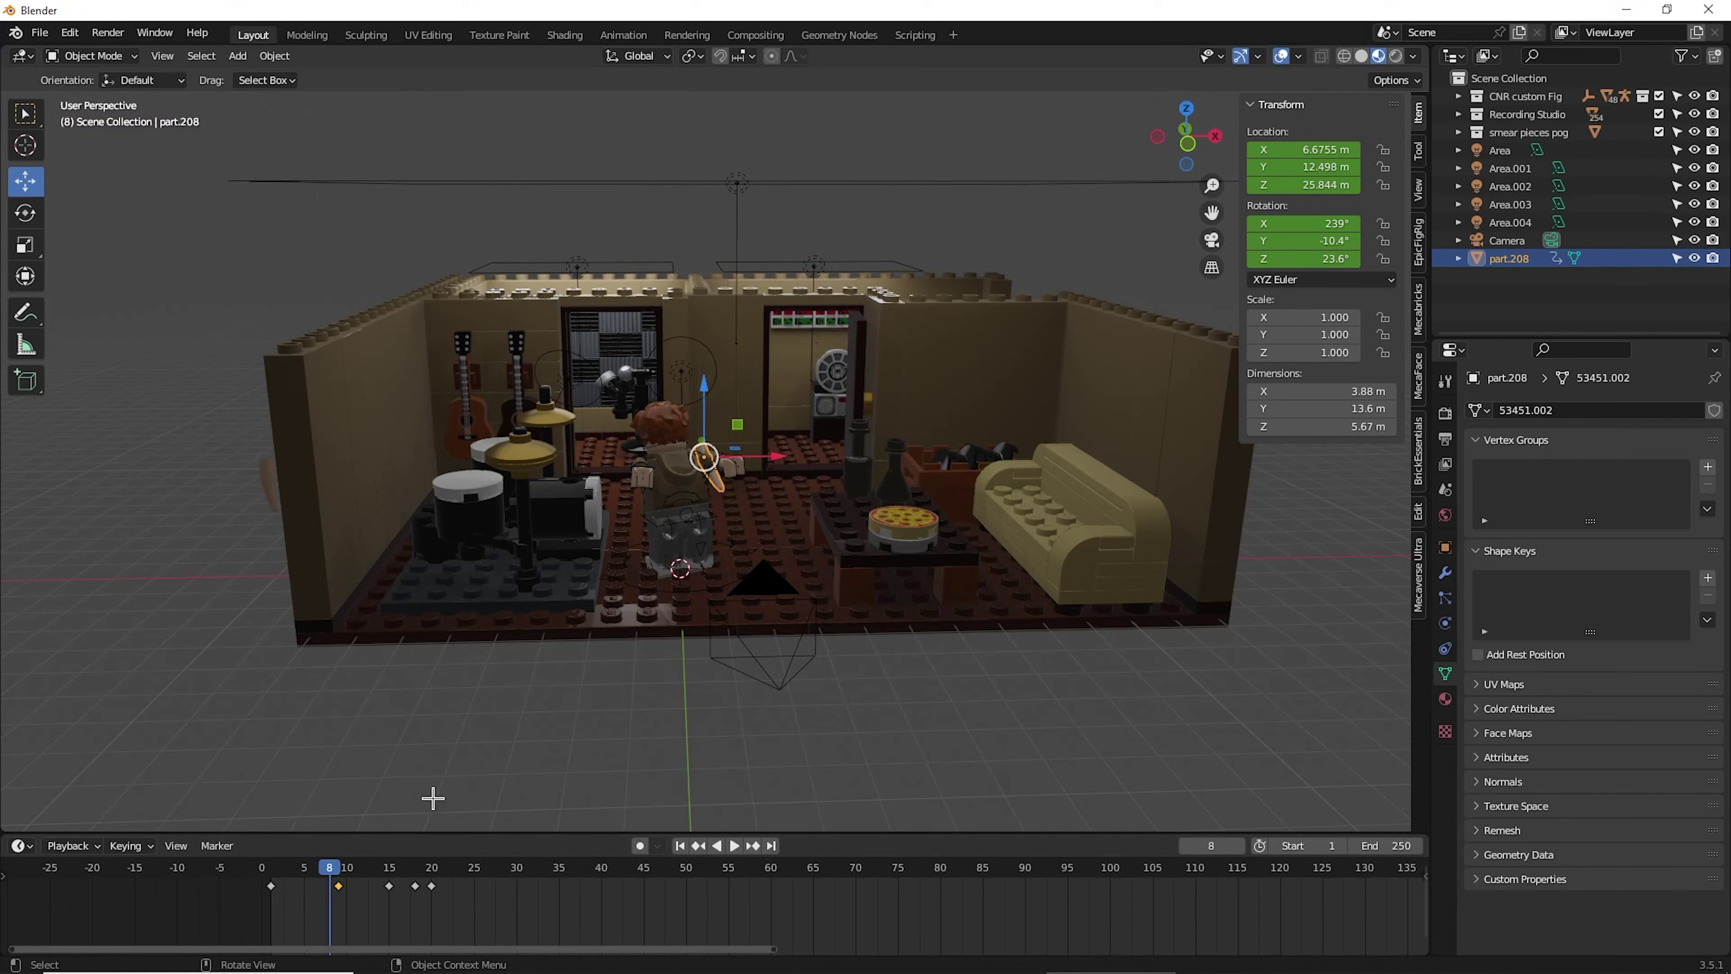
left_click_drag(770, 455, 458, 484)
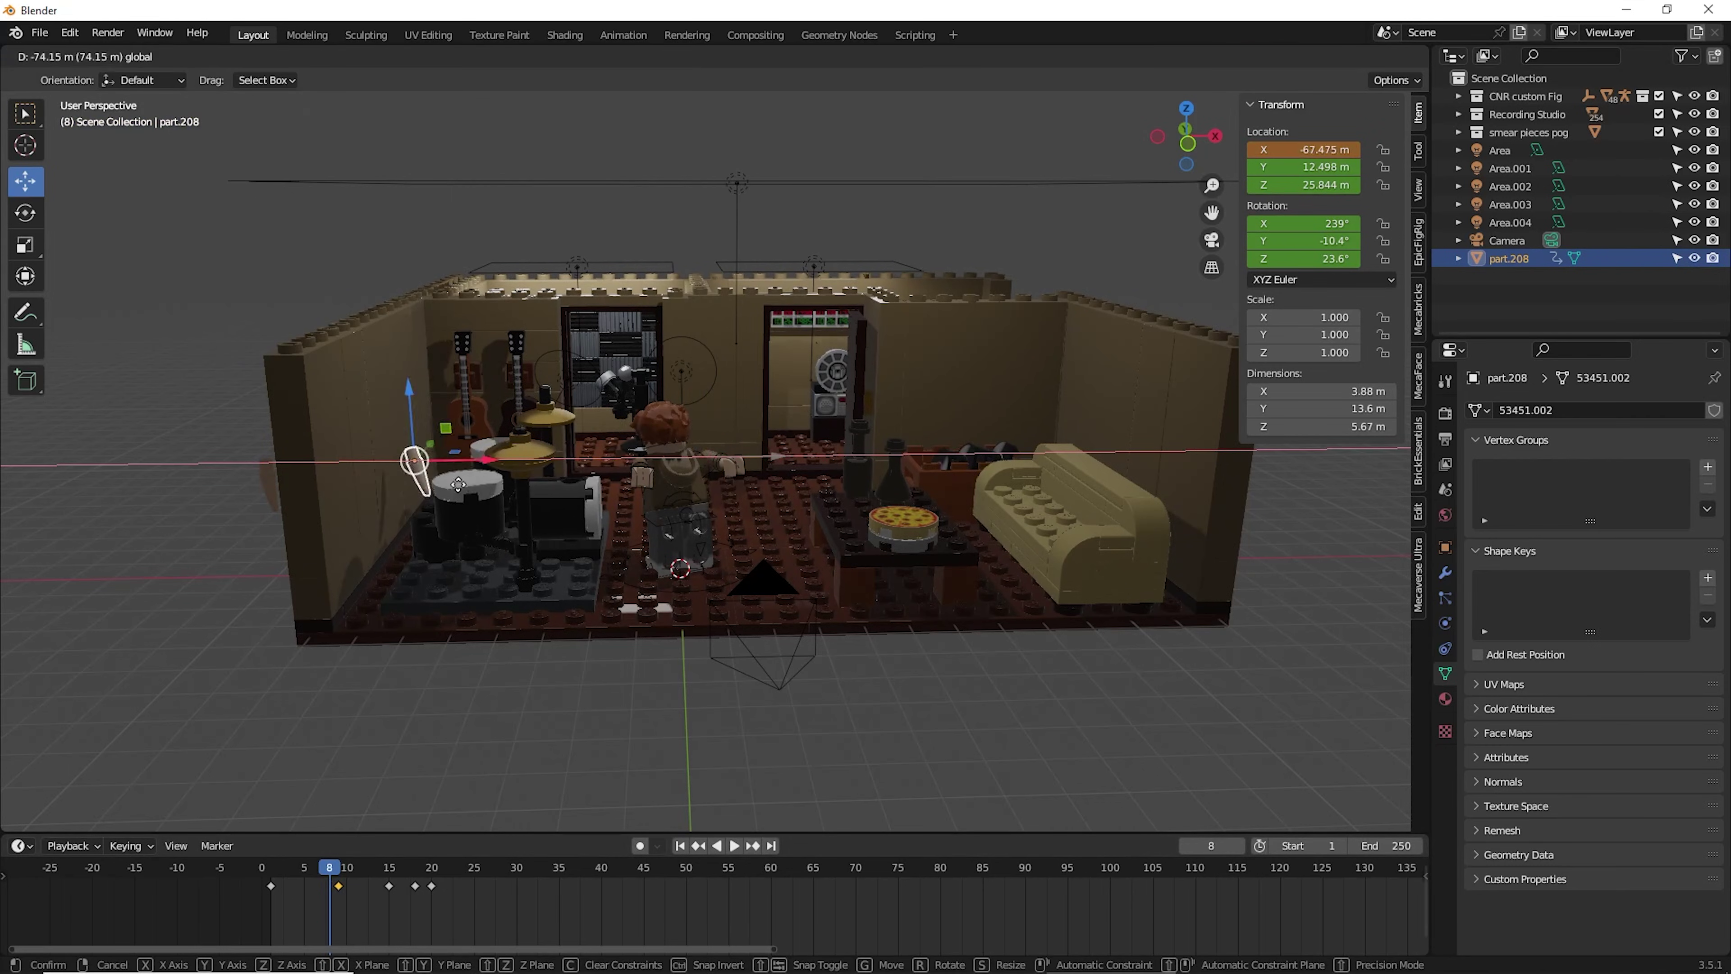
left_click(336, 491)
key("i")
left_click(318, 637)
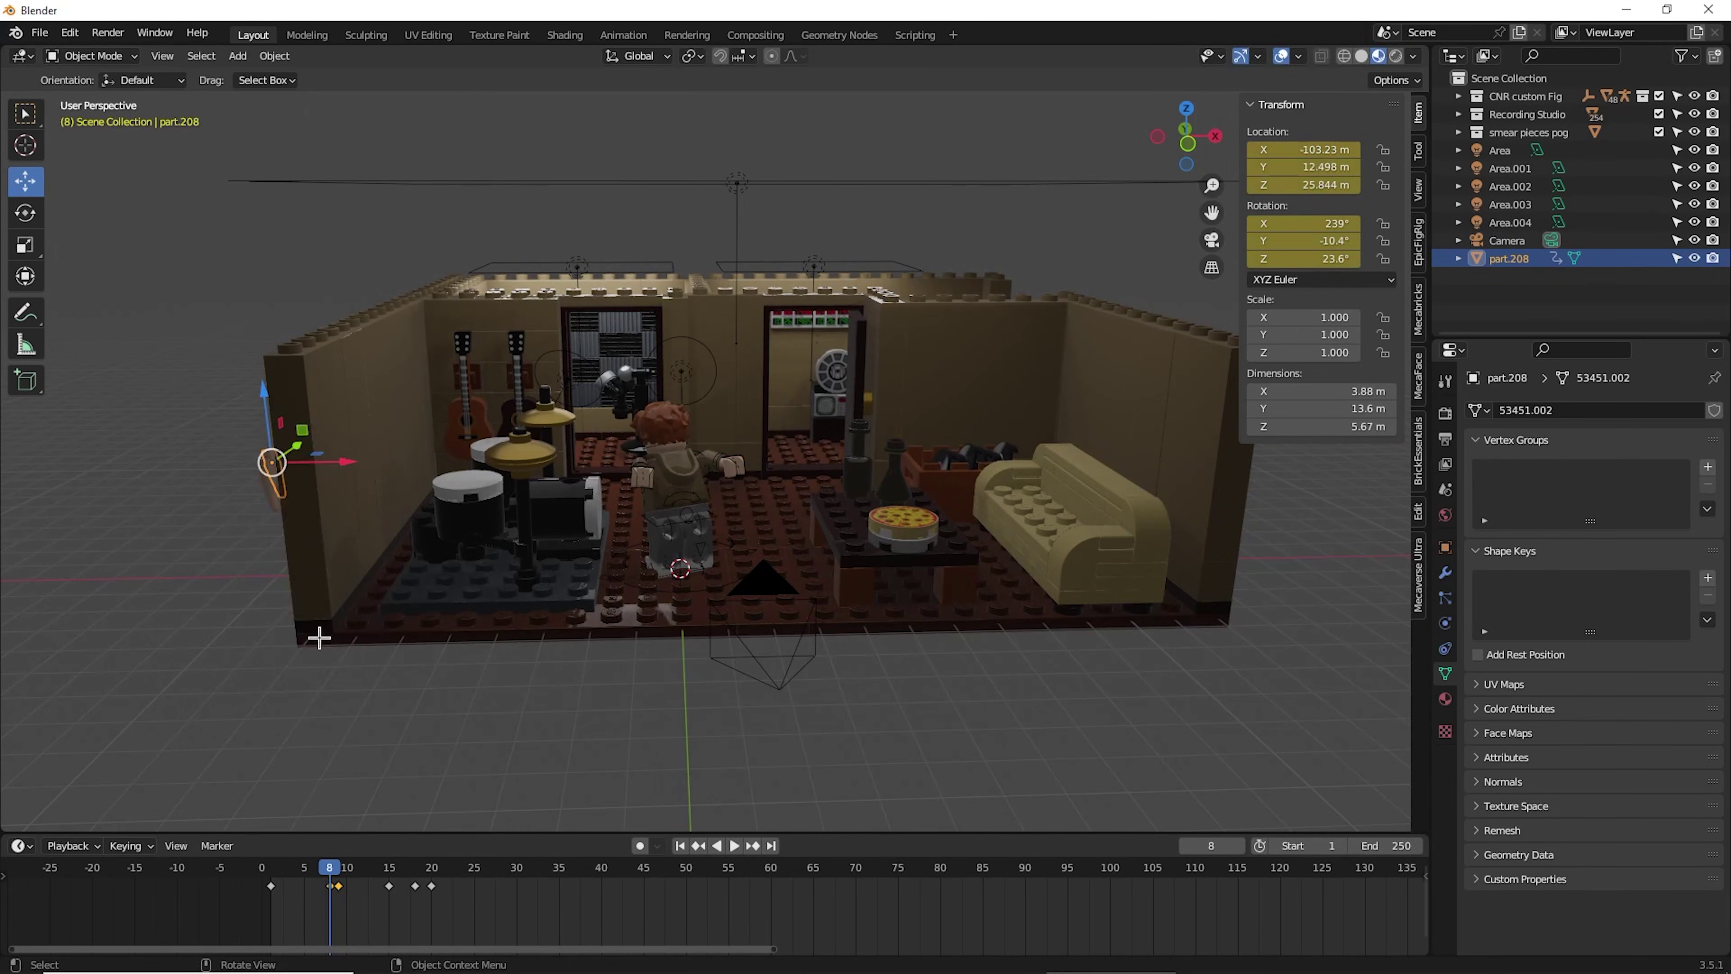
- Duplicate the right smear piece's frame 8 keyframe to frame 10 and check the smear frames through the camera
right_click(331, 885)
left_click(333, 885)
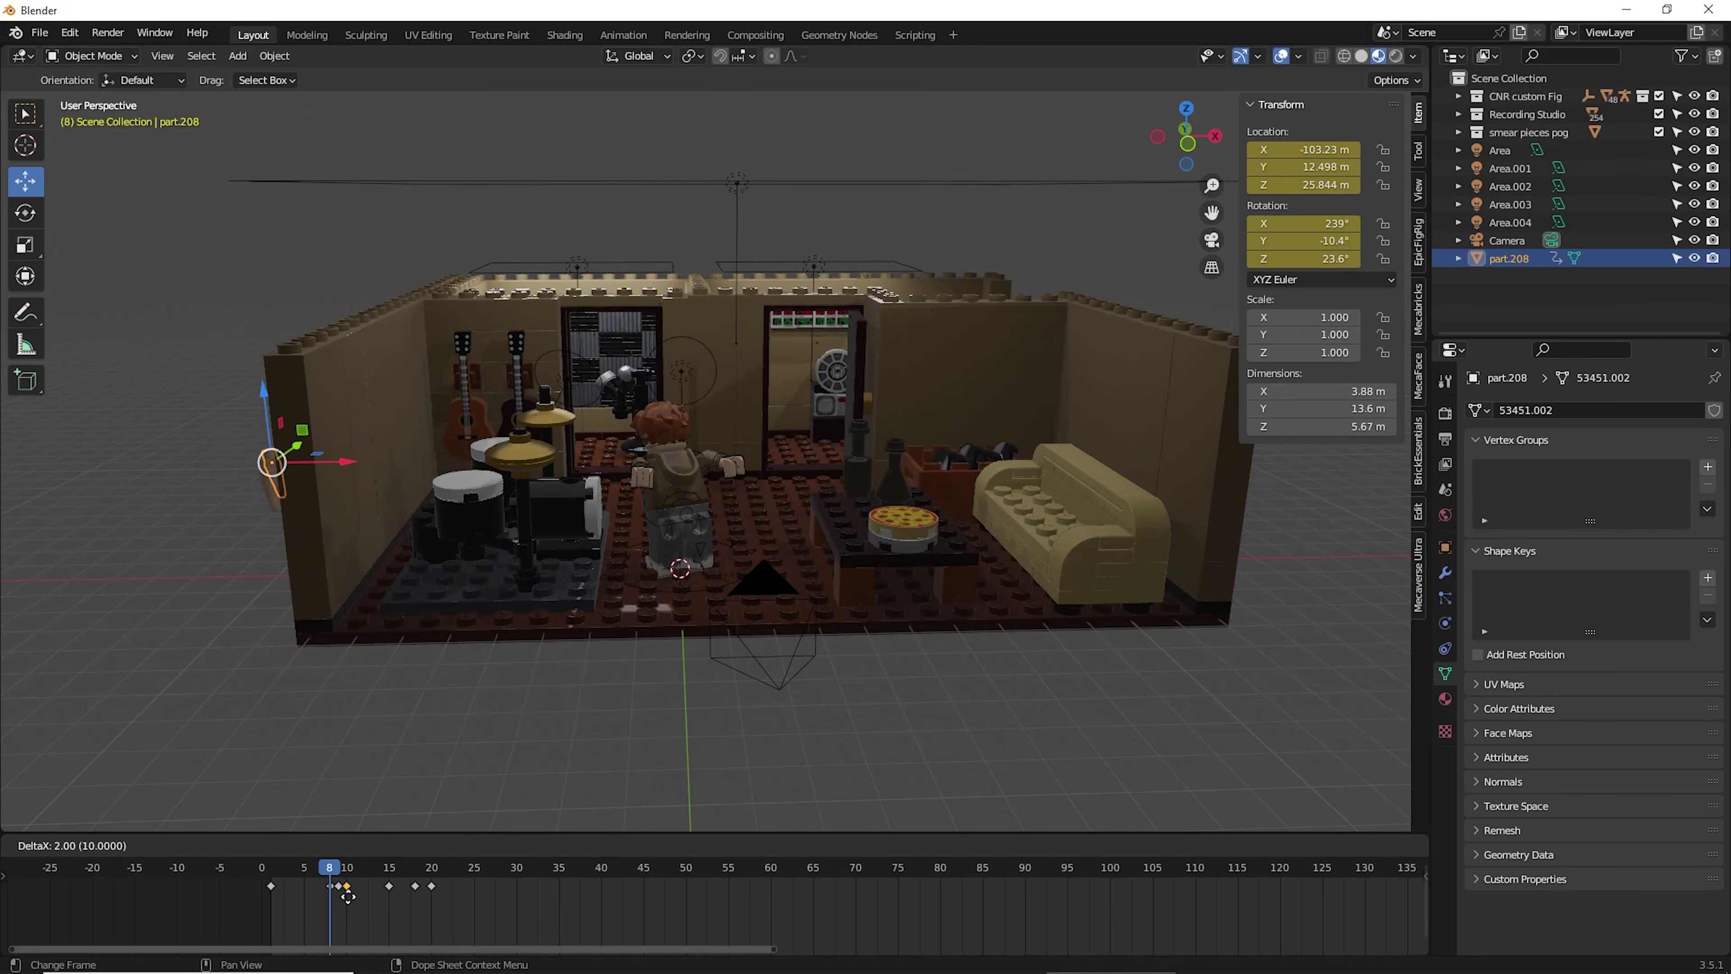
left_click(347, 886)
left_click(1213, 239)
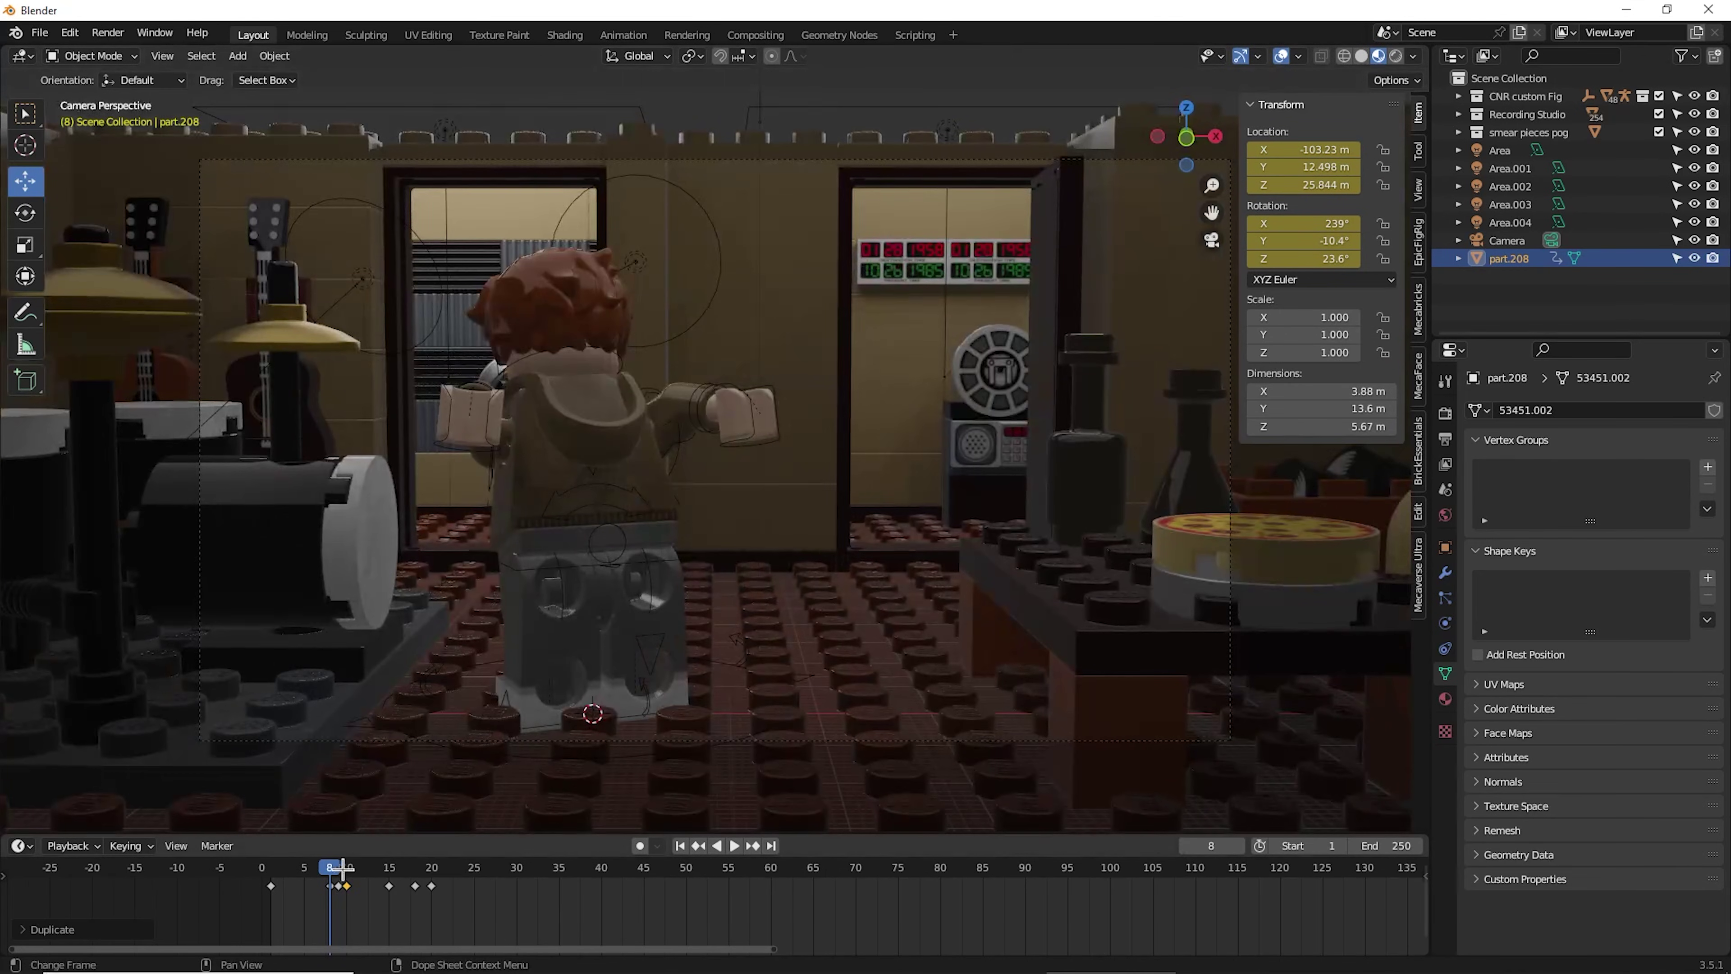
key("Up")
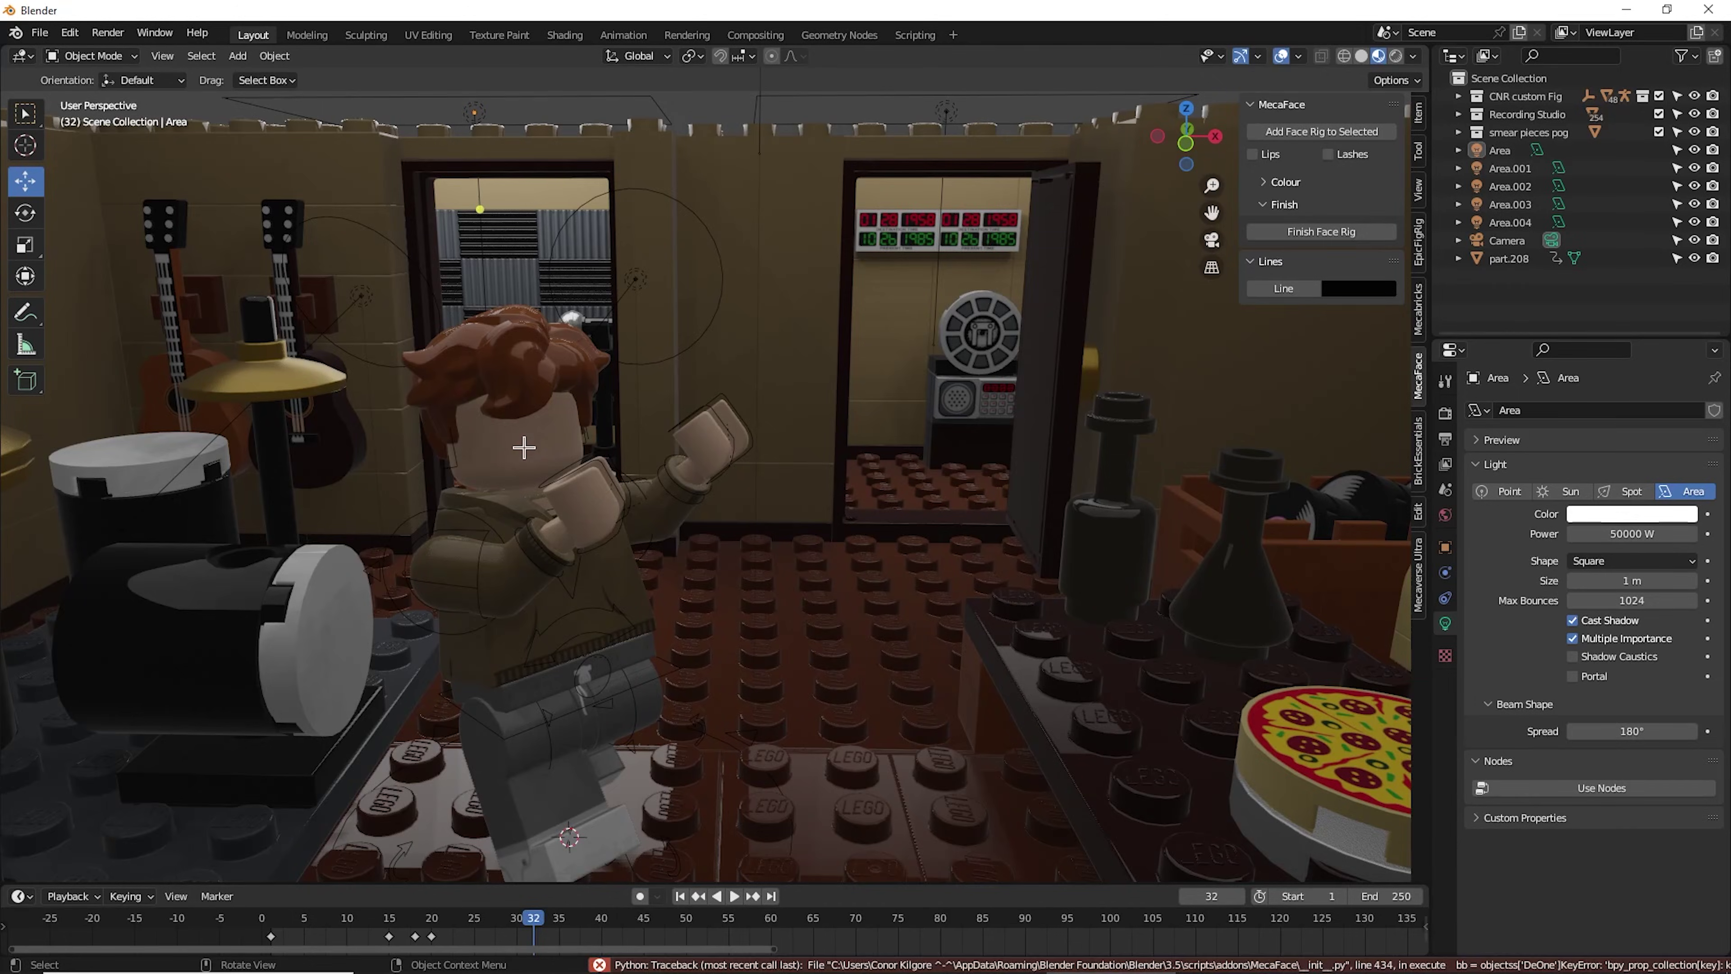
- Add a MecaFace face rig to the minifigure's head and parent the rig to the head with Object (Keep Transform)
left_click(1298, 129)
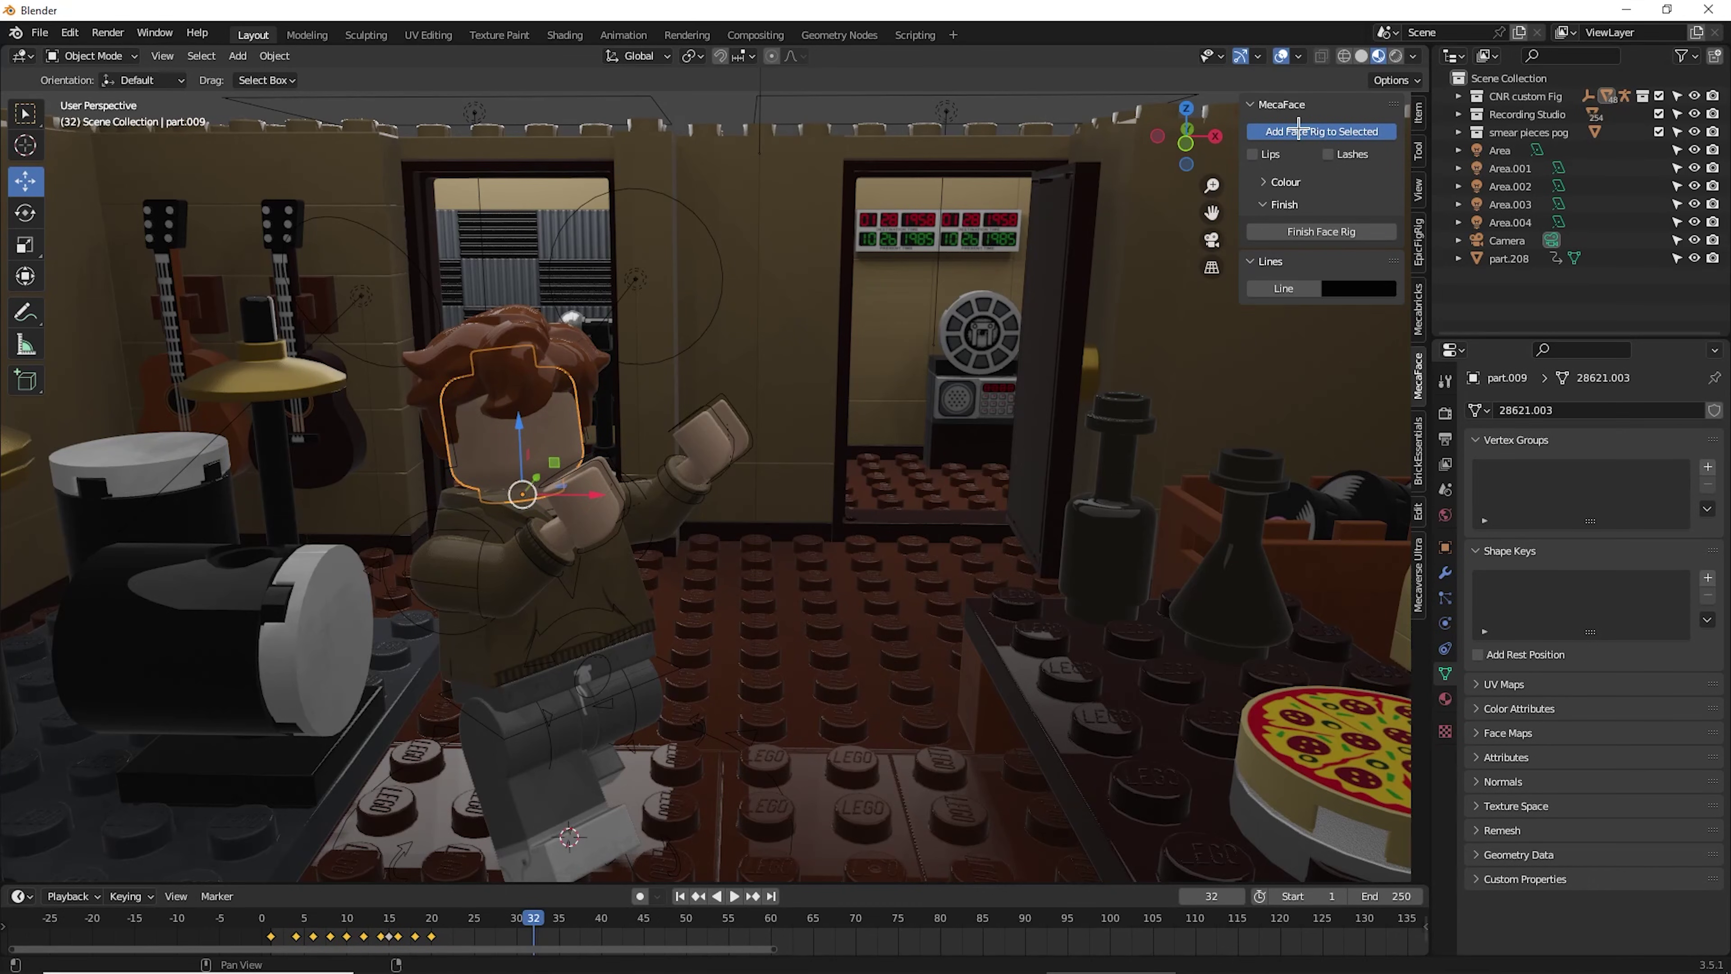
scroll(488, 428, "up", 5)
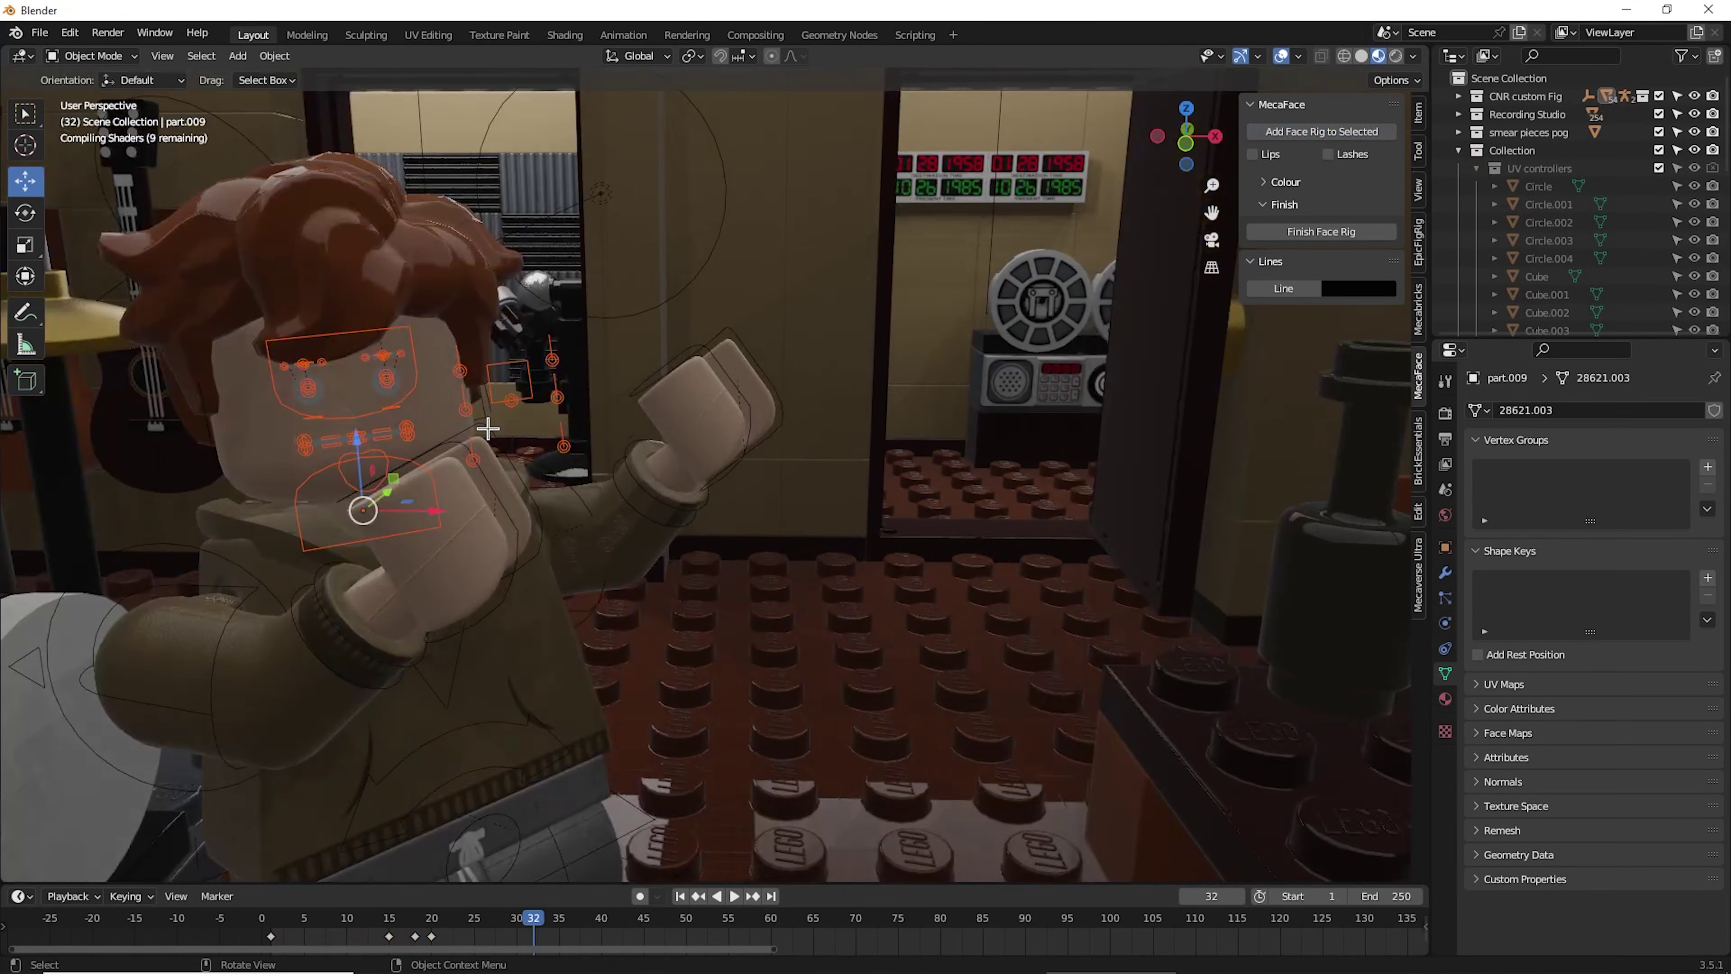
scroll(477, 416, "up", 3)
left_click(464, 425, "shift")
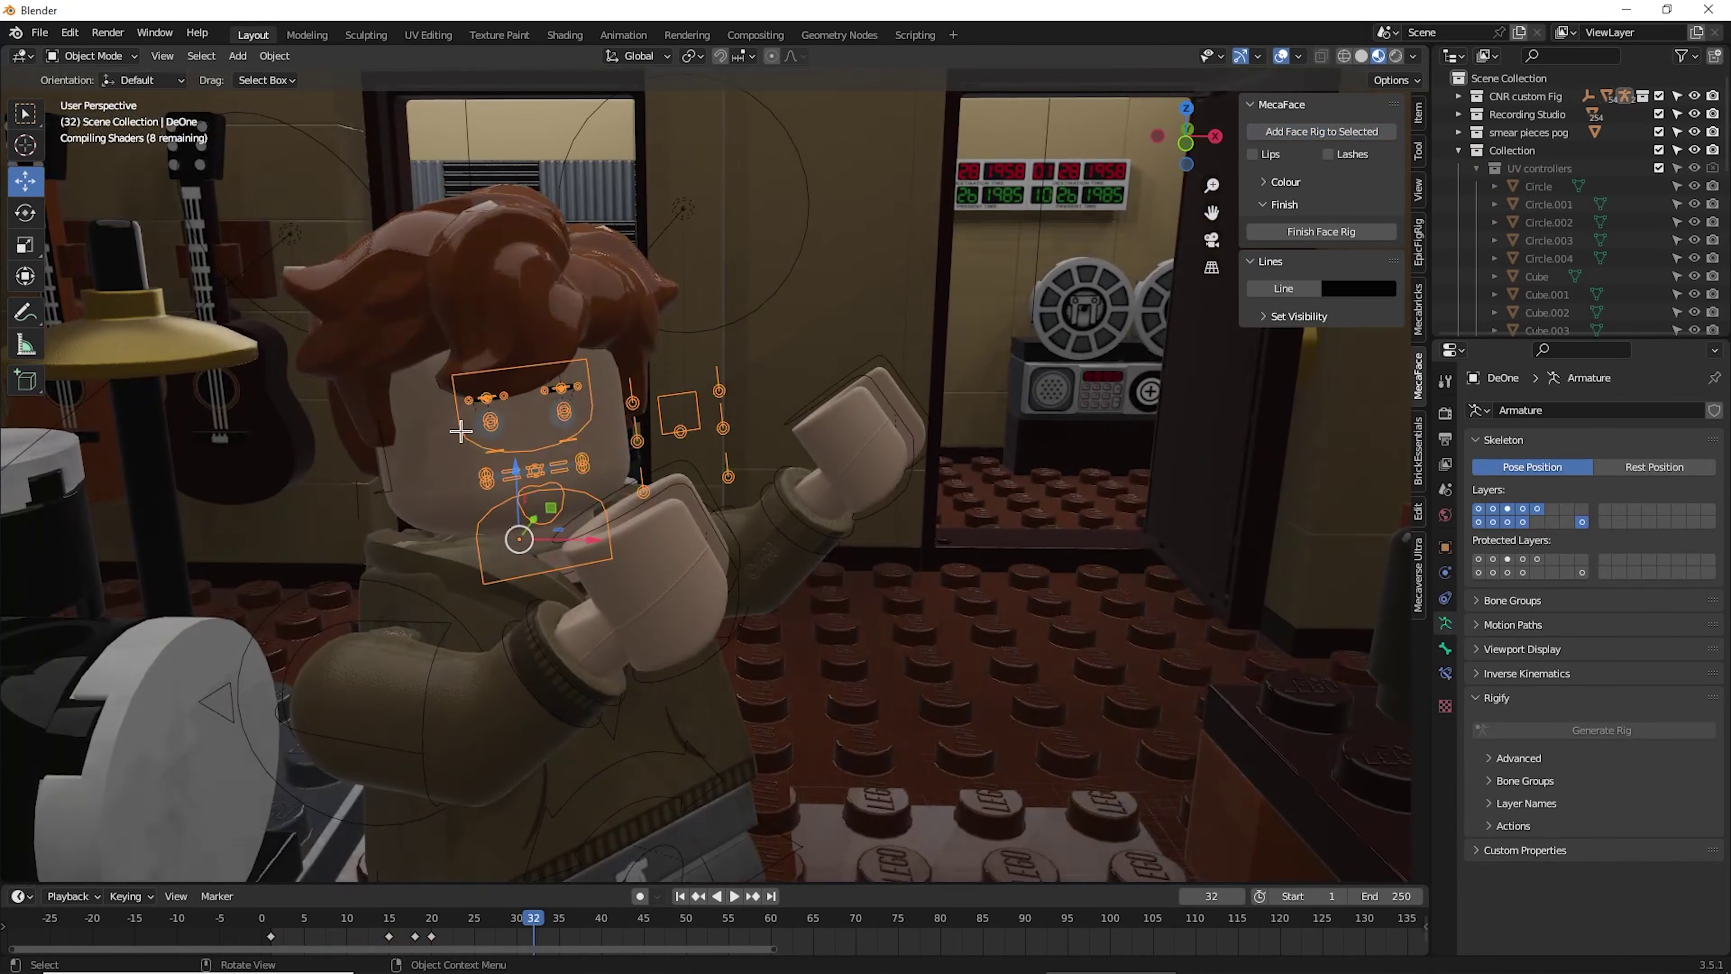
left_click(436, 437, "shift")
key("ctrl+p")
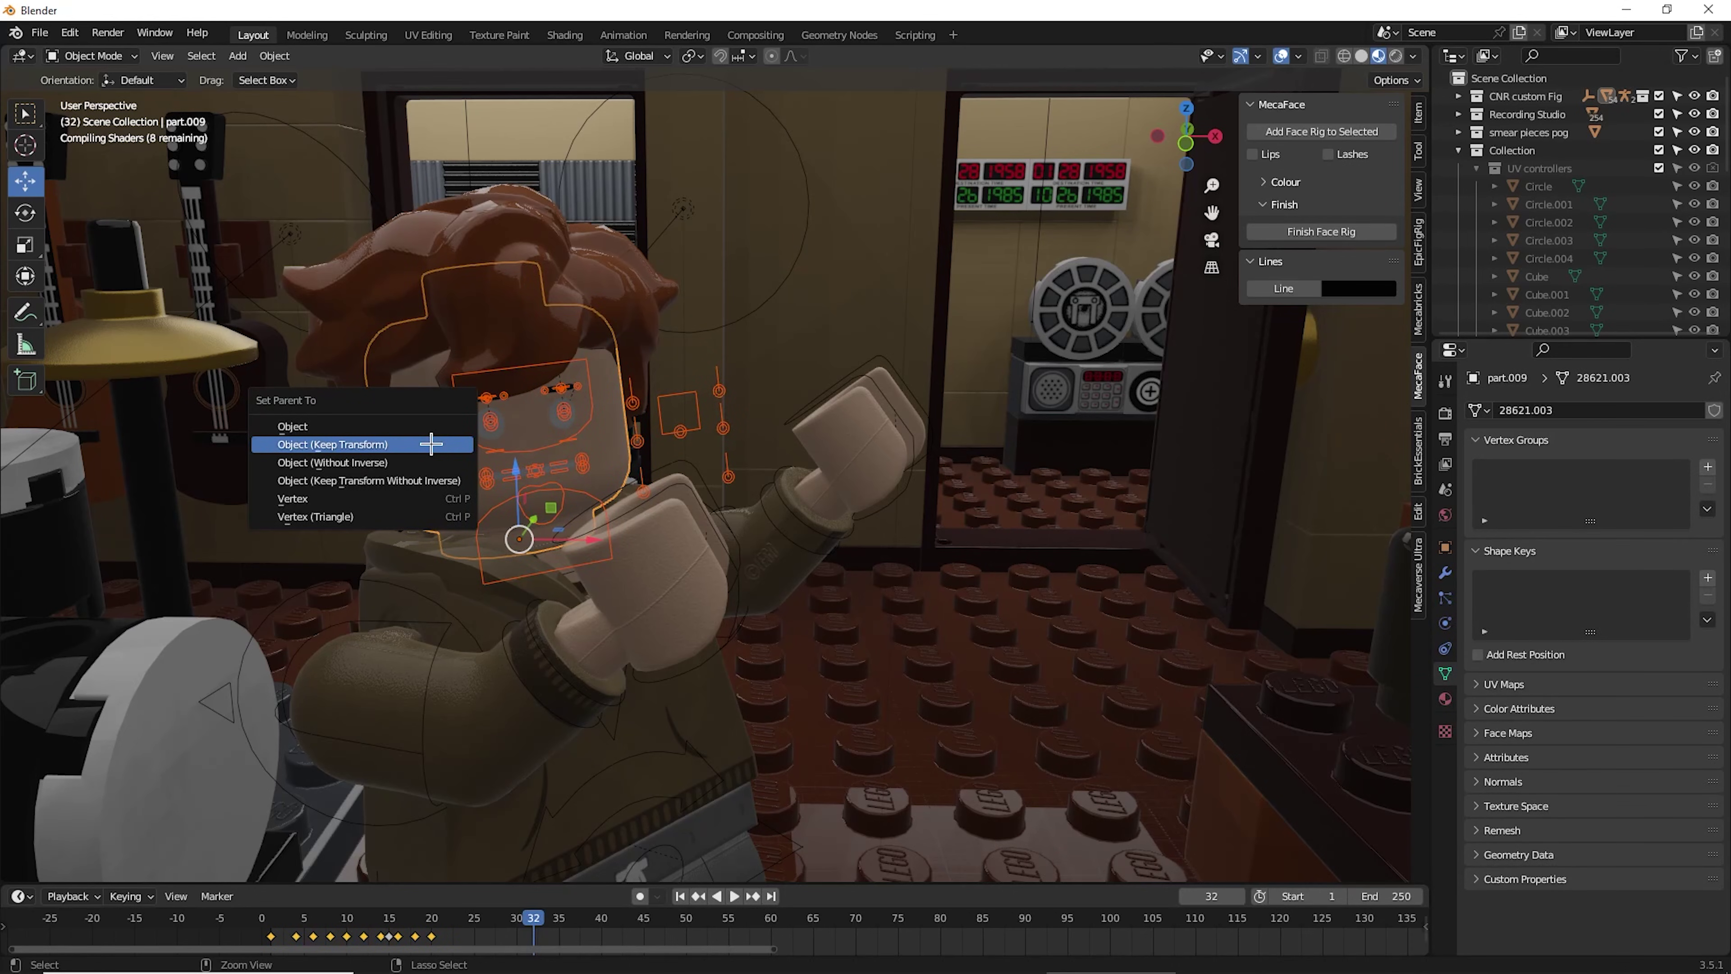
left_click(431, 444)
scroll(460, 441, "up", 2)
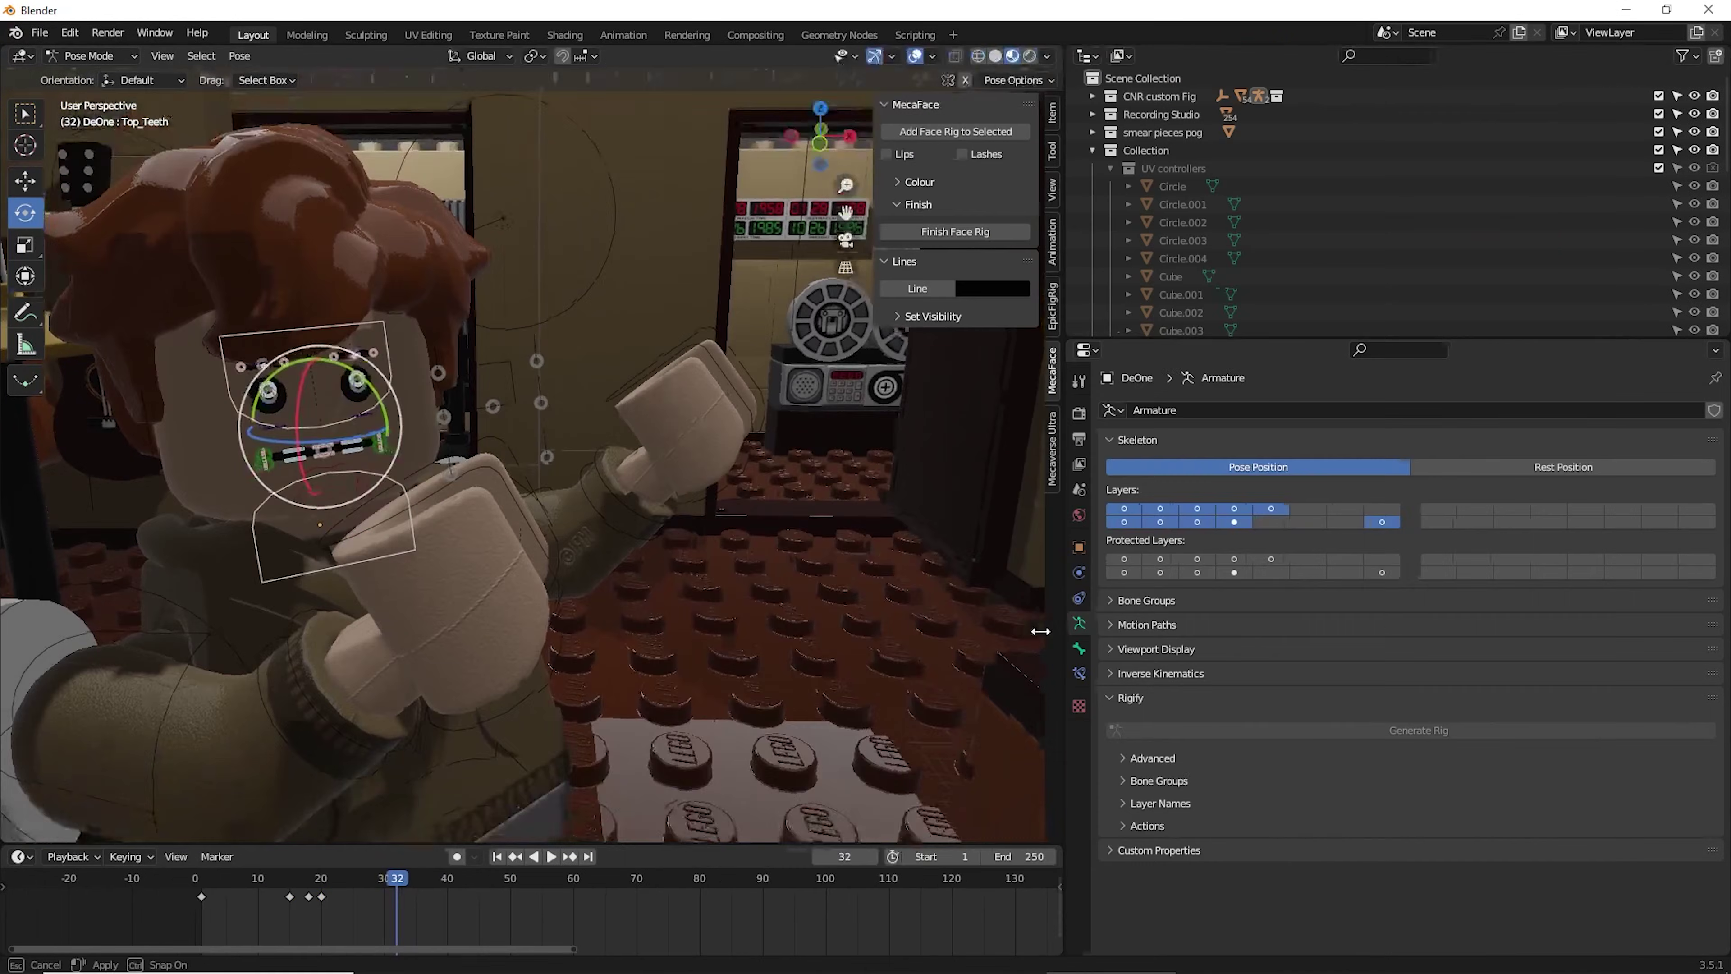
- Widen the properties area, split it horizontally and turn its upper half into an Asset Browser showing only the pose thumbnails
left_click_drag(1041, 631, 1008, 630)
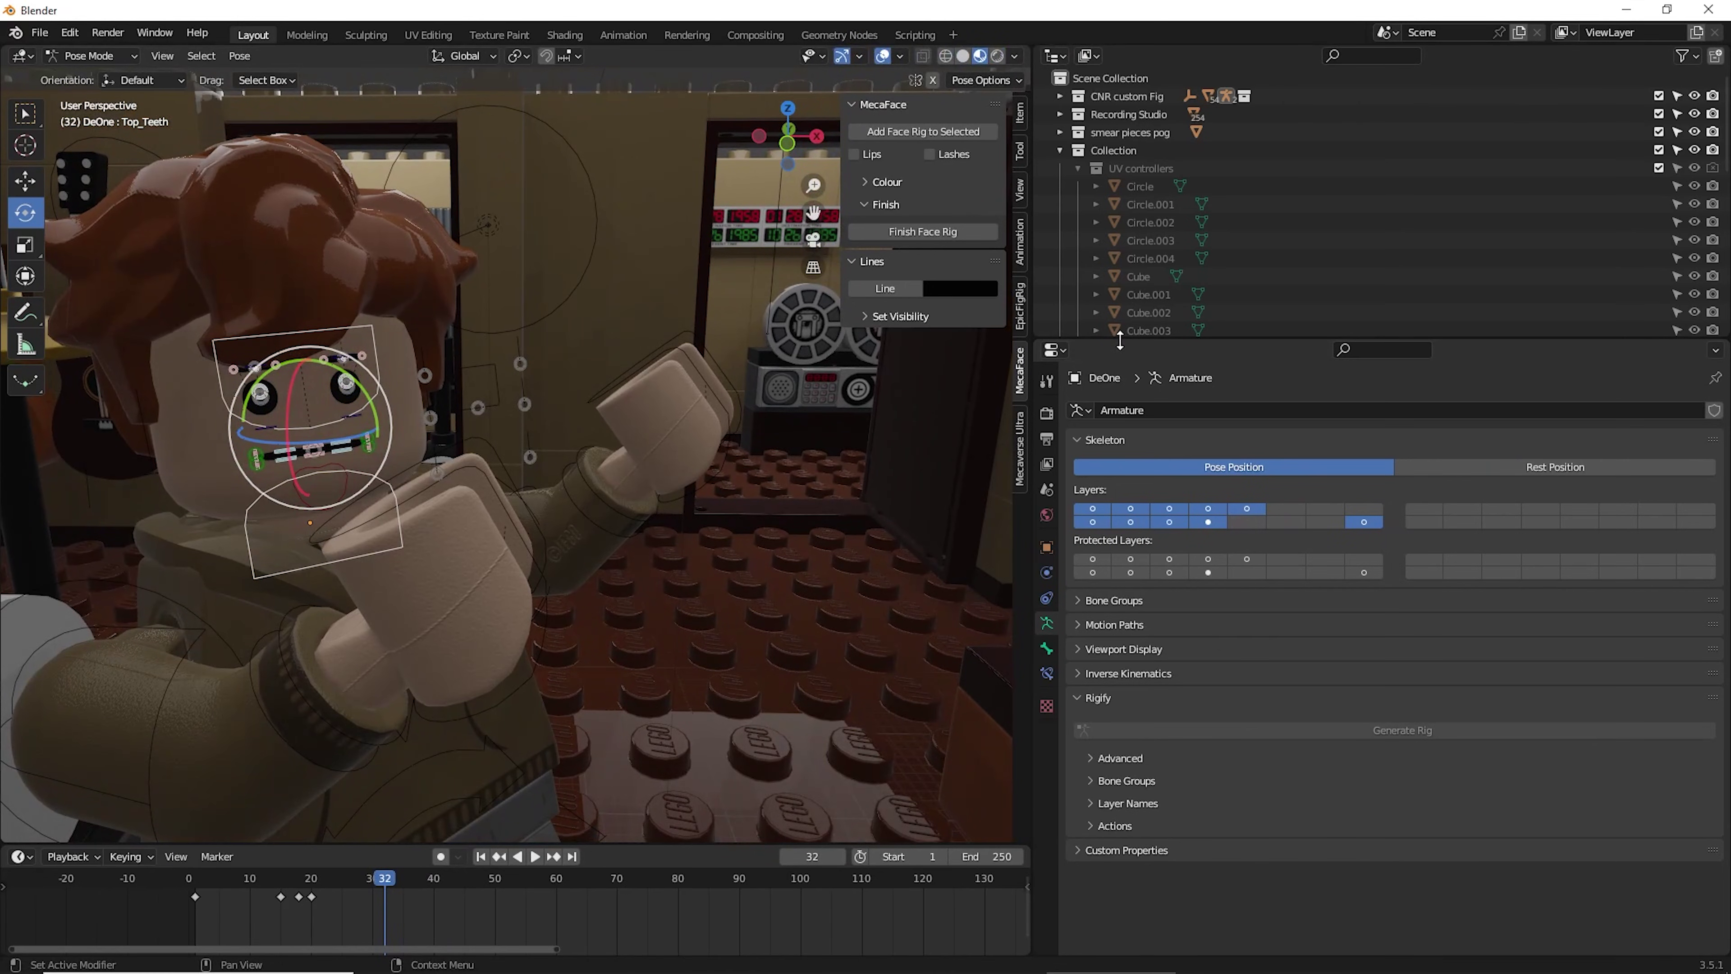
right_click(1120, 339)
left_click(1118, 351)
left_click(1141, 660)
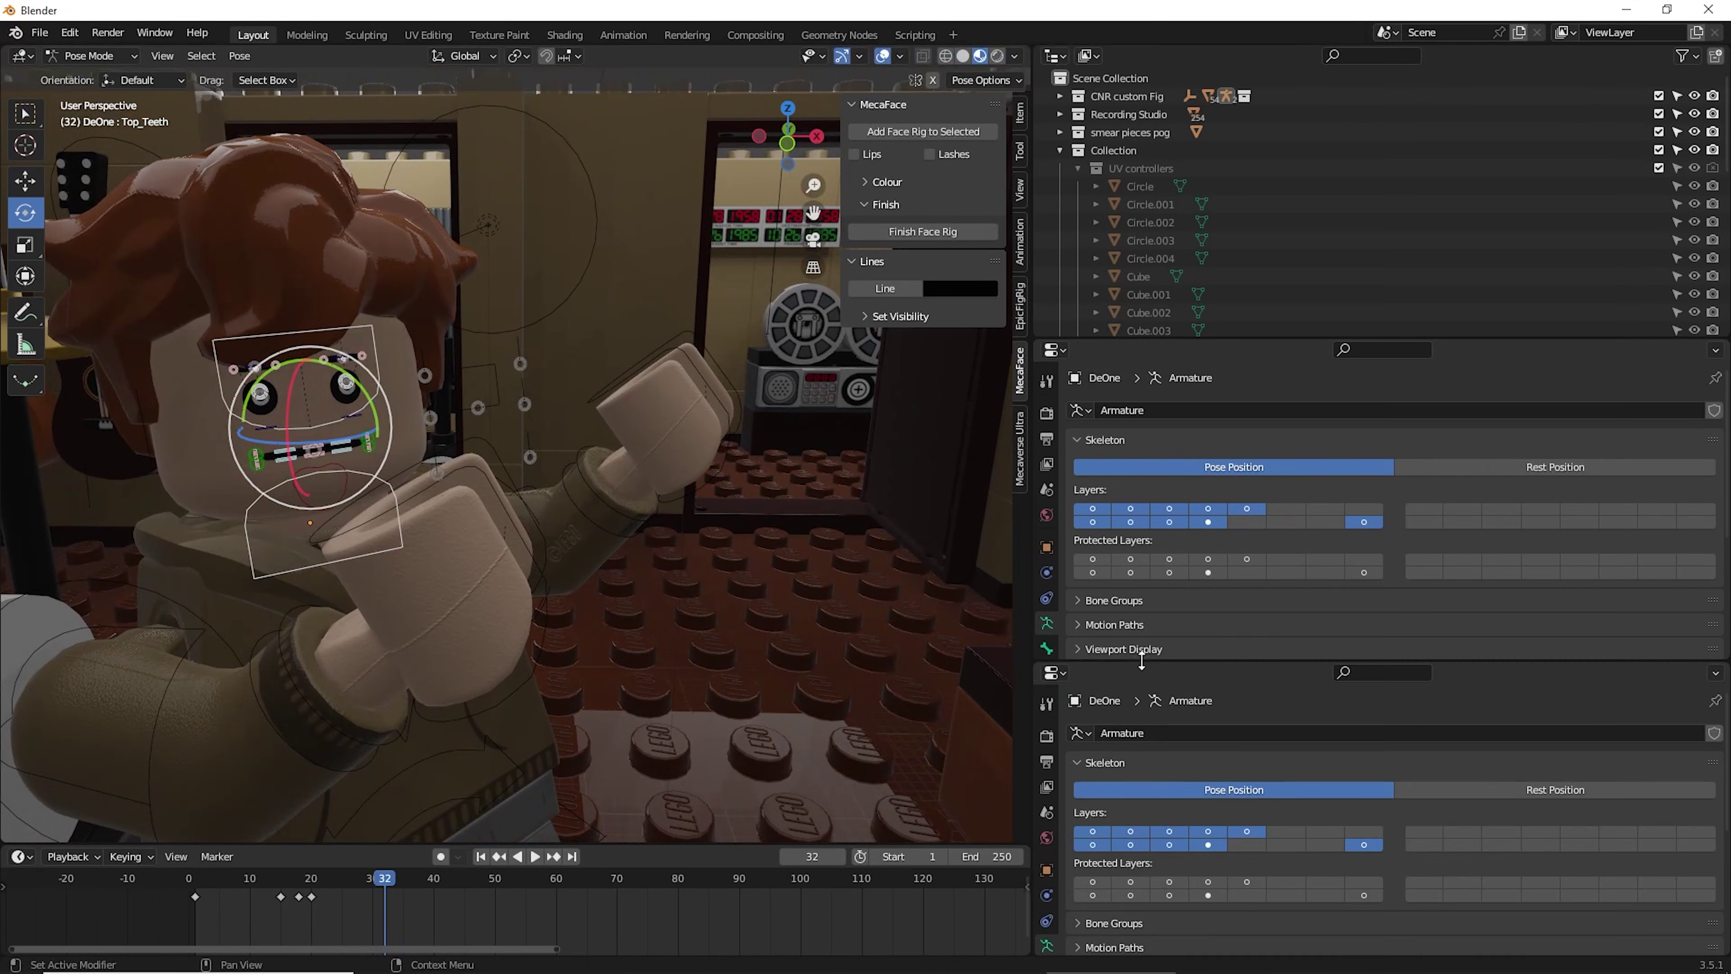
left_click(1054, 350)
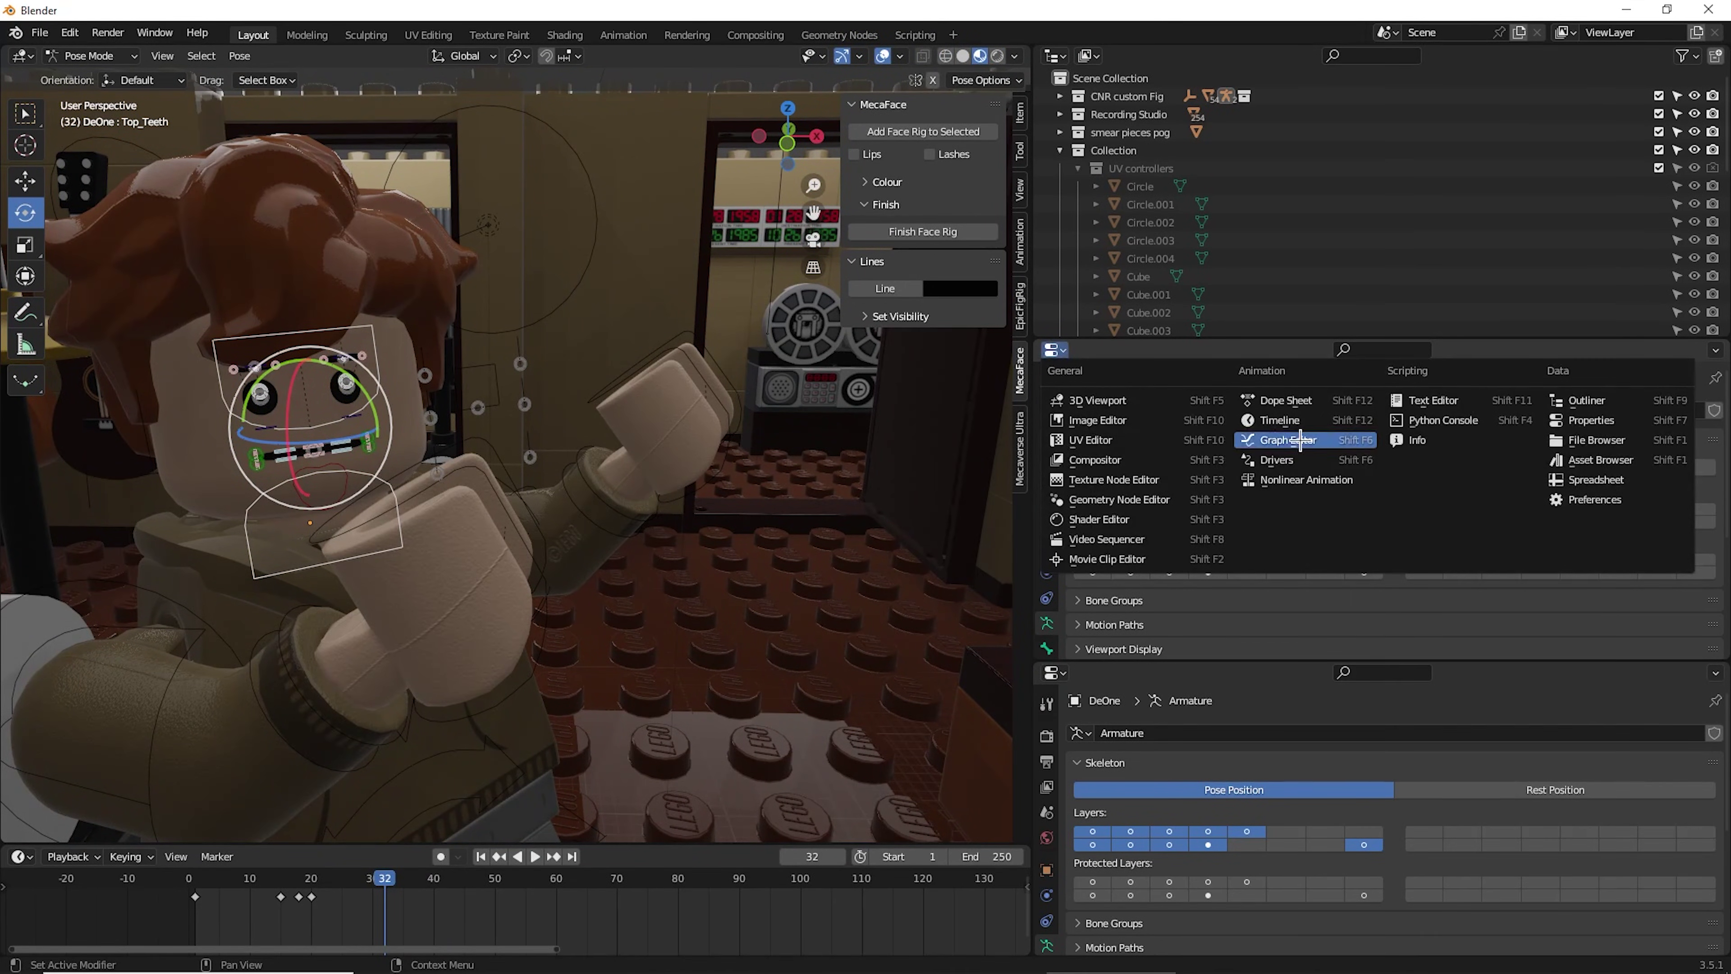
left_click(1591, 461)
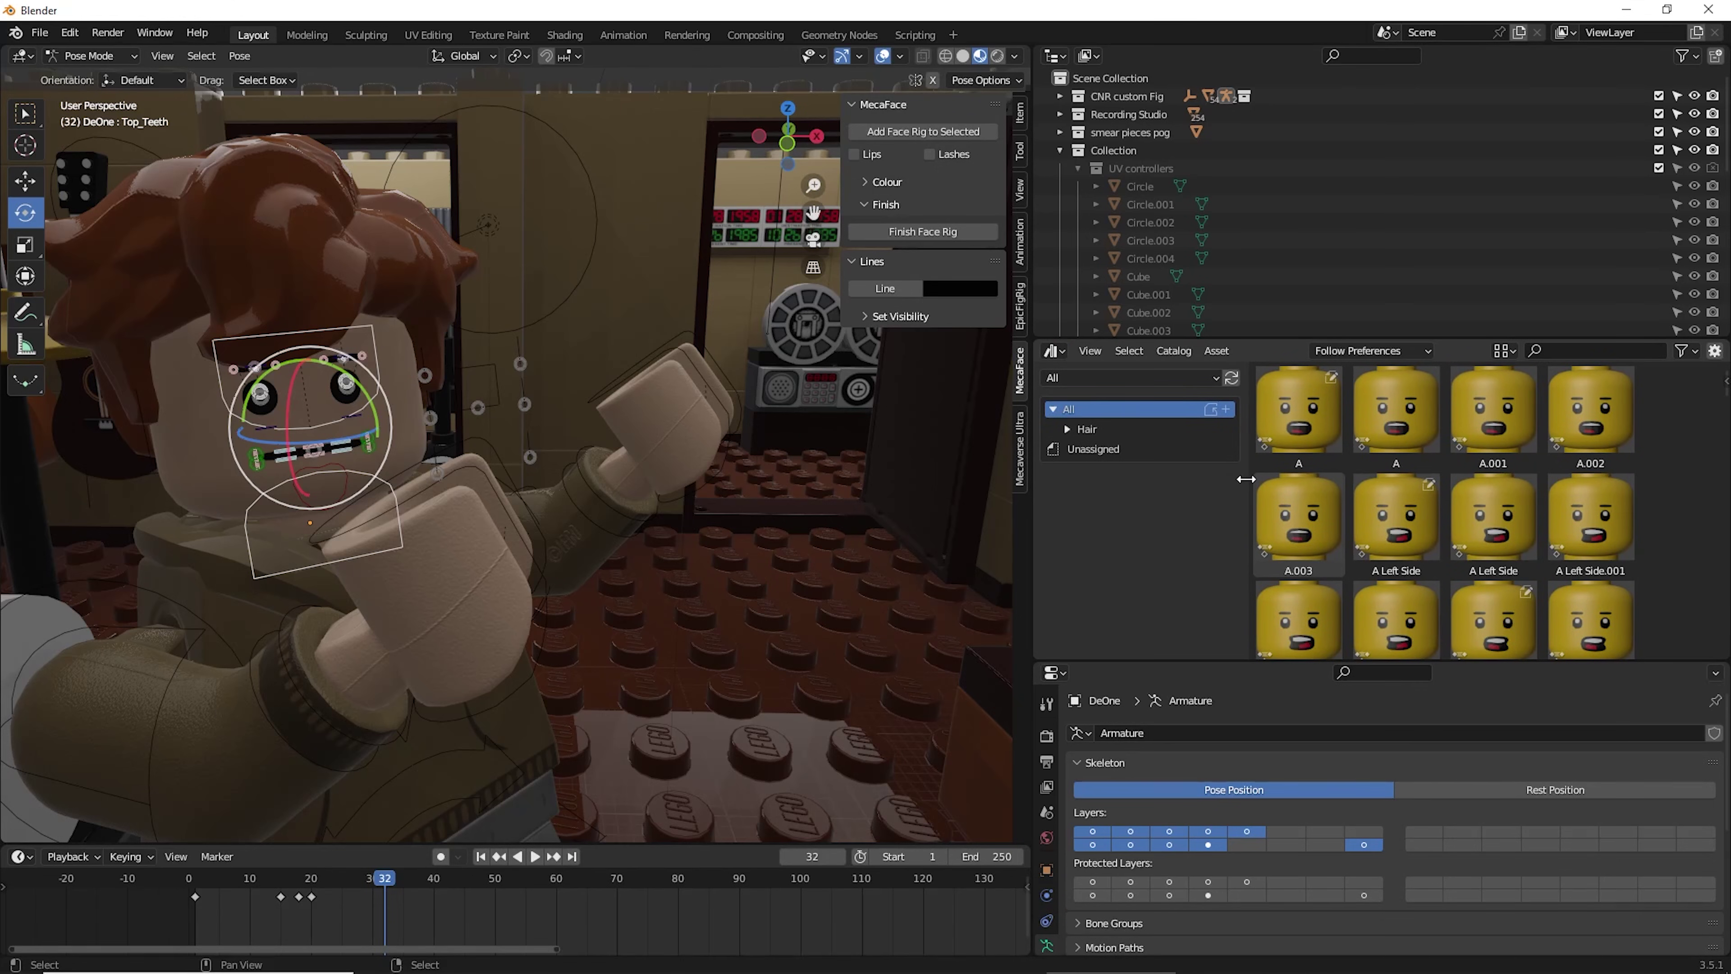
left_click_drag(1247, 480, 978, 507)
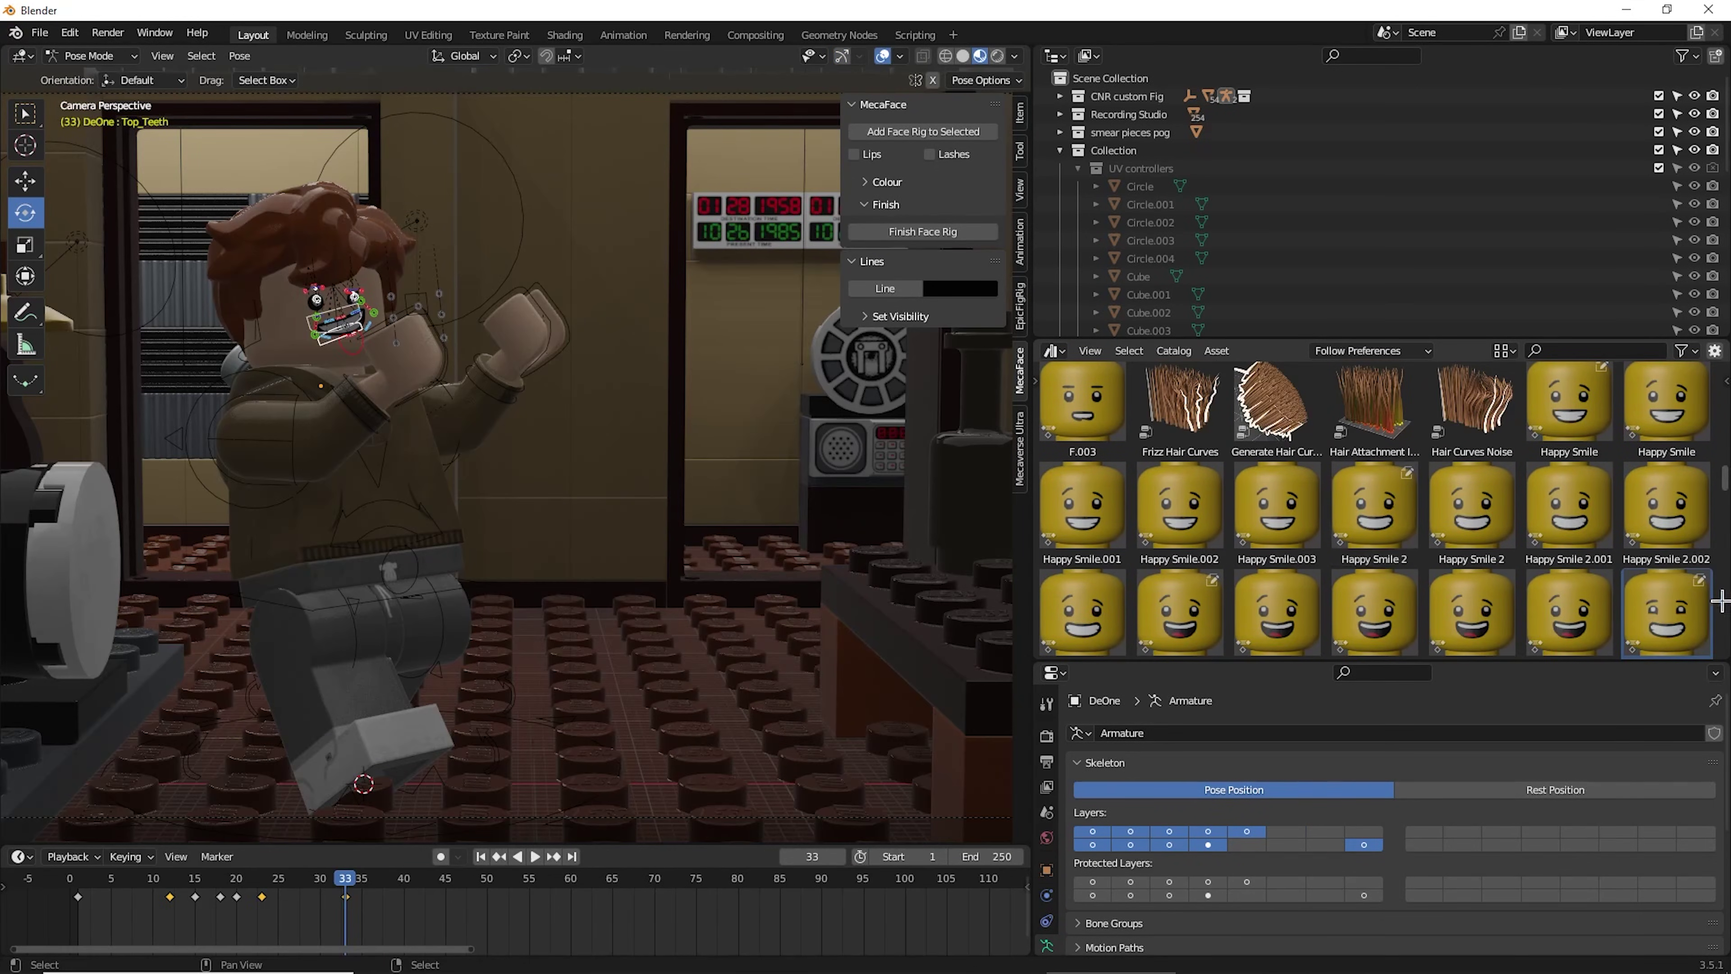
- Apply the Happy Smile 4 pose to the face rig and move the selected facial keyframe to frame 17
right_click(1568, 508)
left_click(1630, 638)
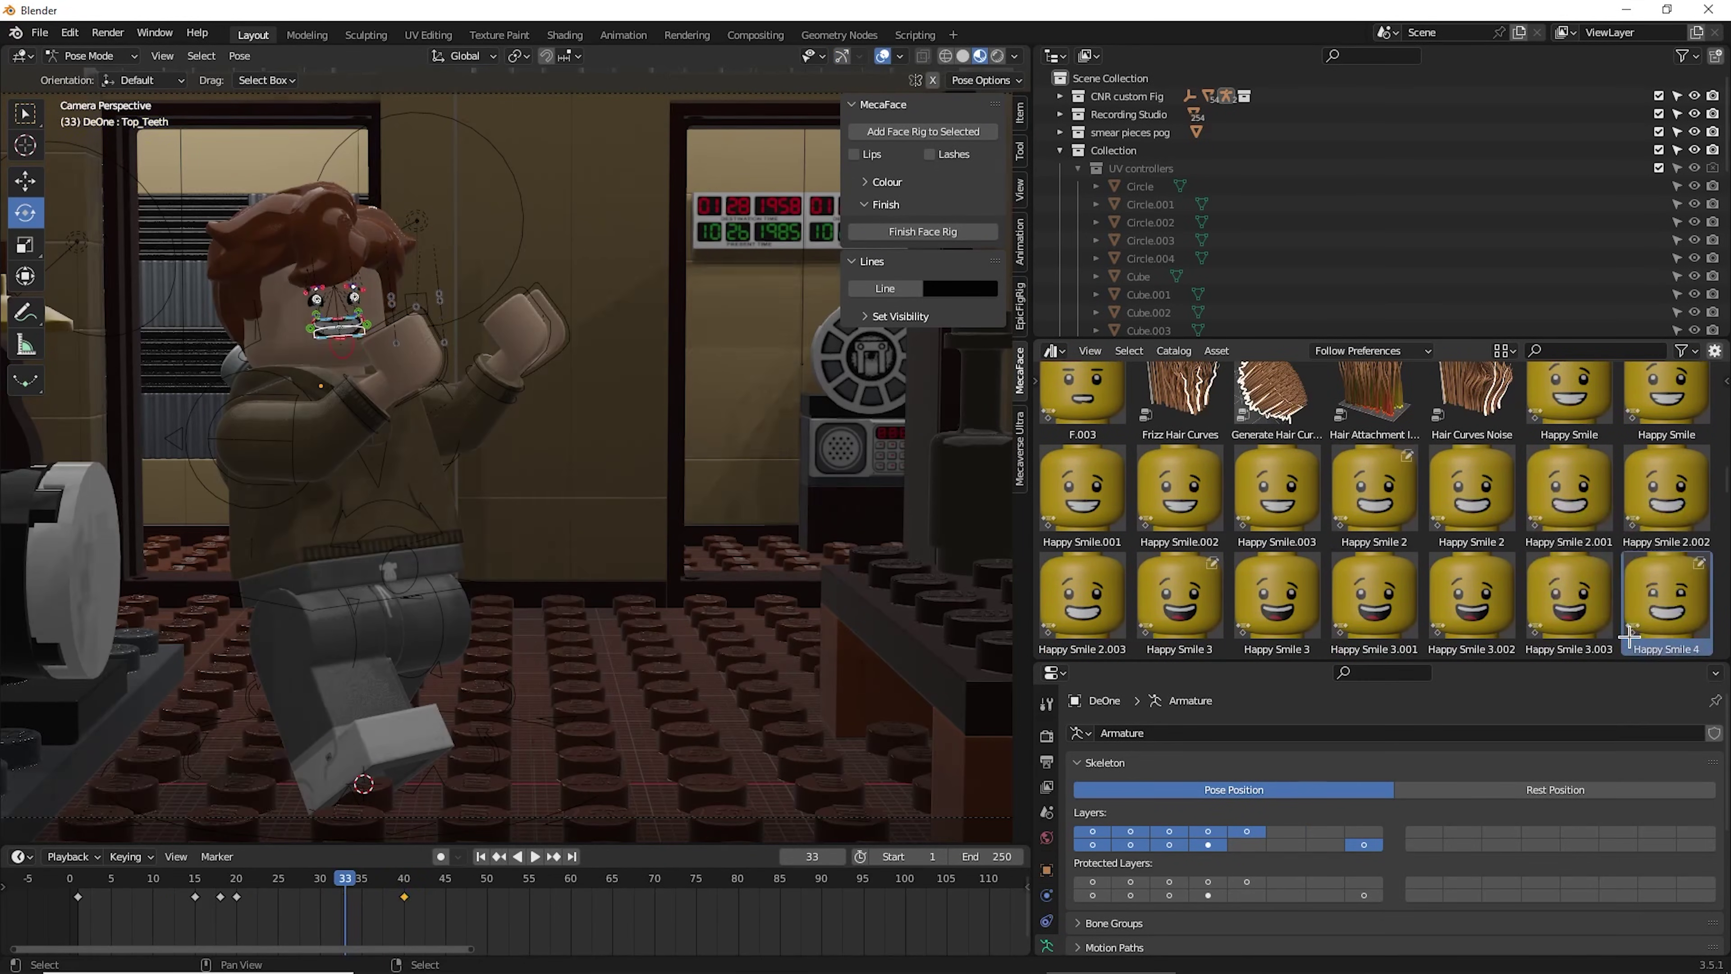
left_click_drag(342, 873, 228, 881)
left_click_drag(400, 905, 254, 885)
key("space")
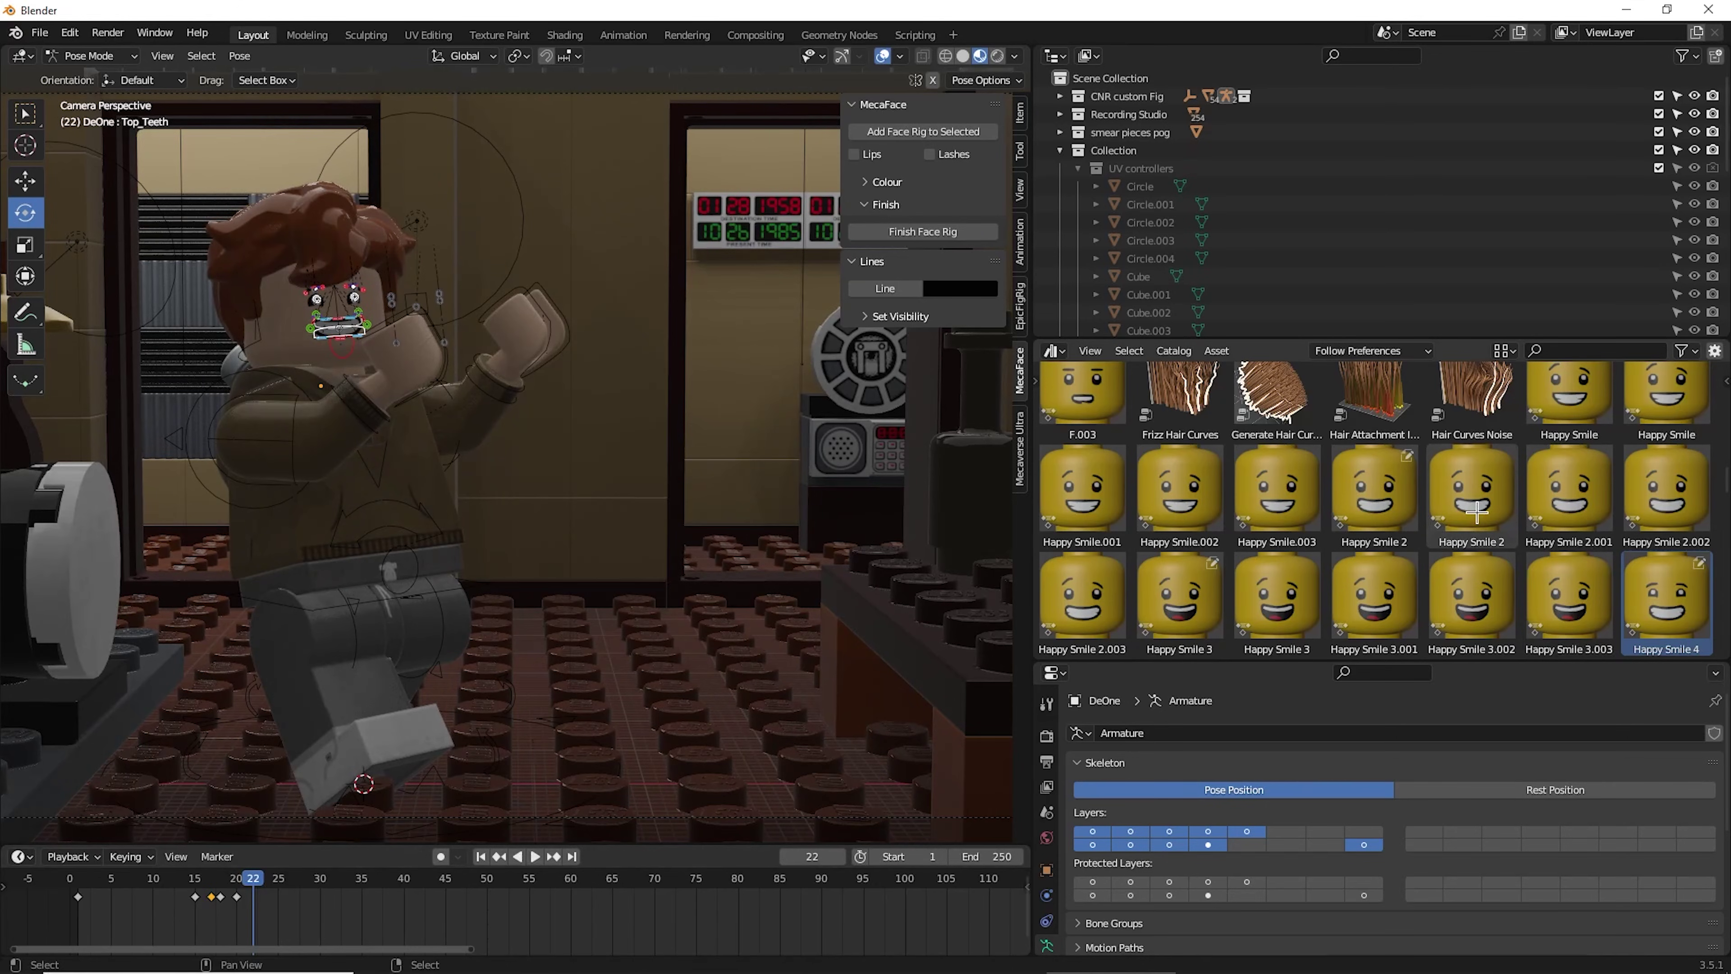
- Find the Confident pose in the asset library, apply it to the face rig at frame 22 and select its pose bones
scroll(1477, 511, "down", 2)
scroll(1445, 518, "up", 10)
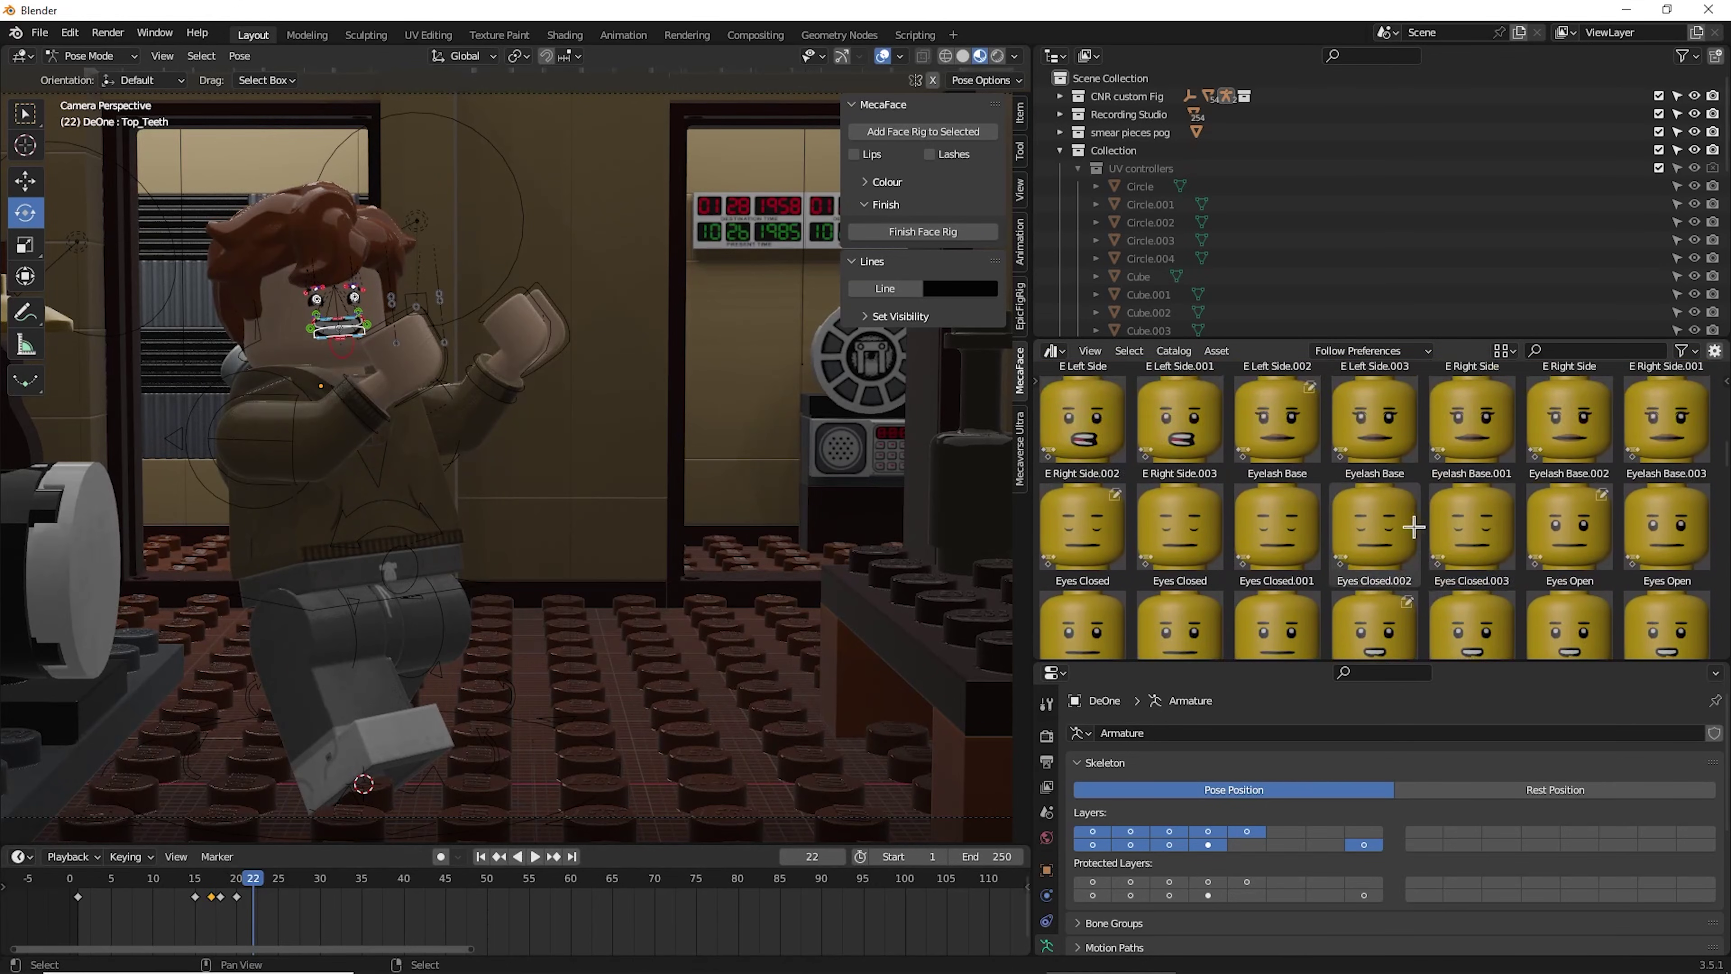
scroll(1315, 538, "down", 6)
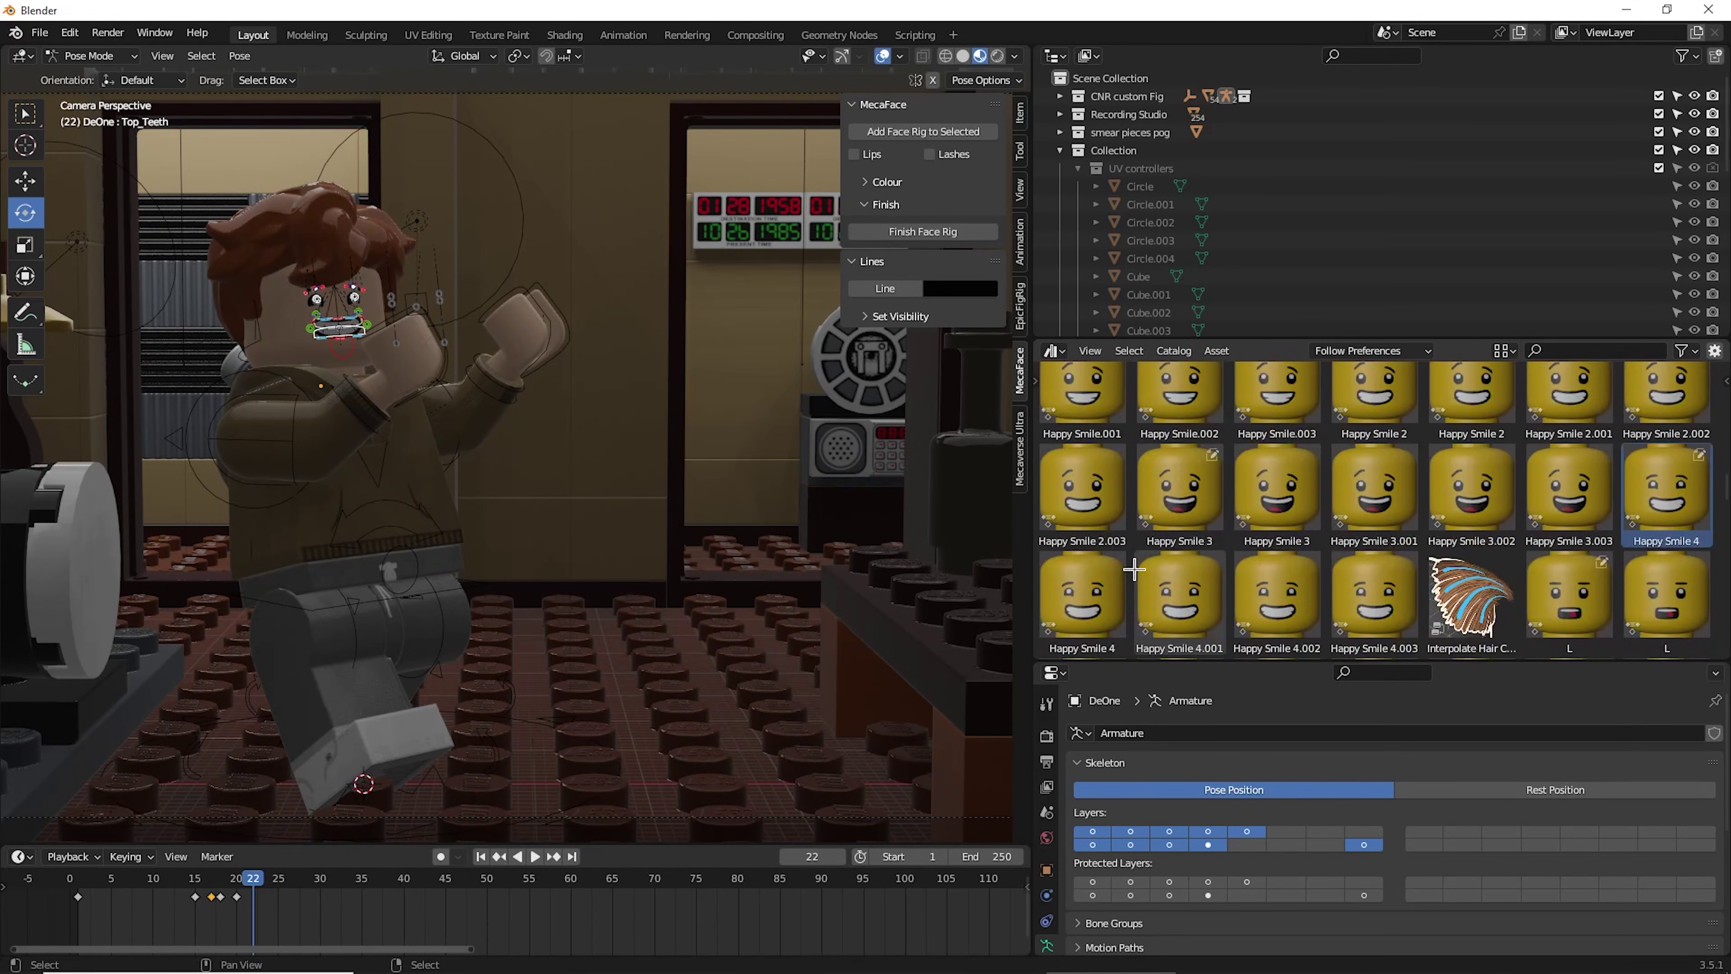
scroll(1134, 569, "down", 4)
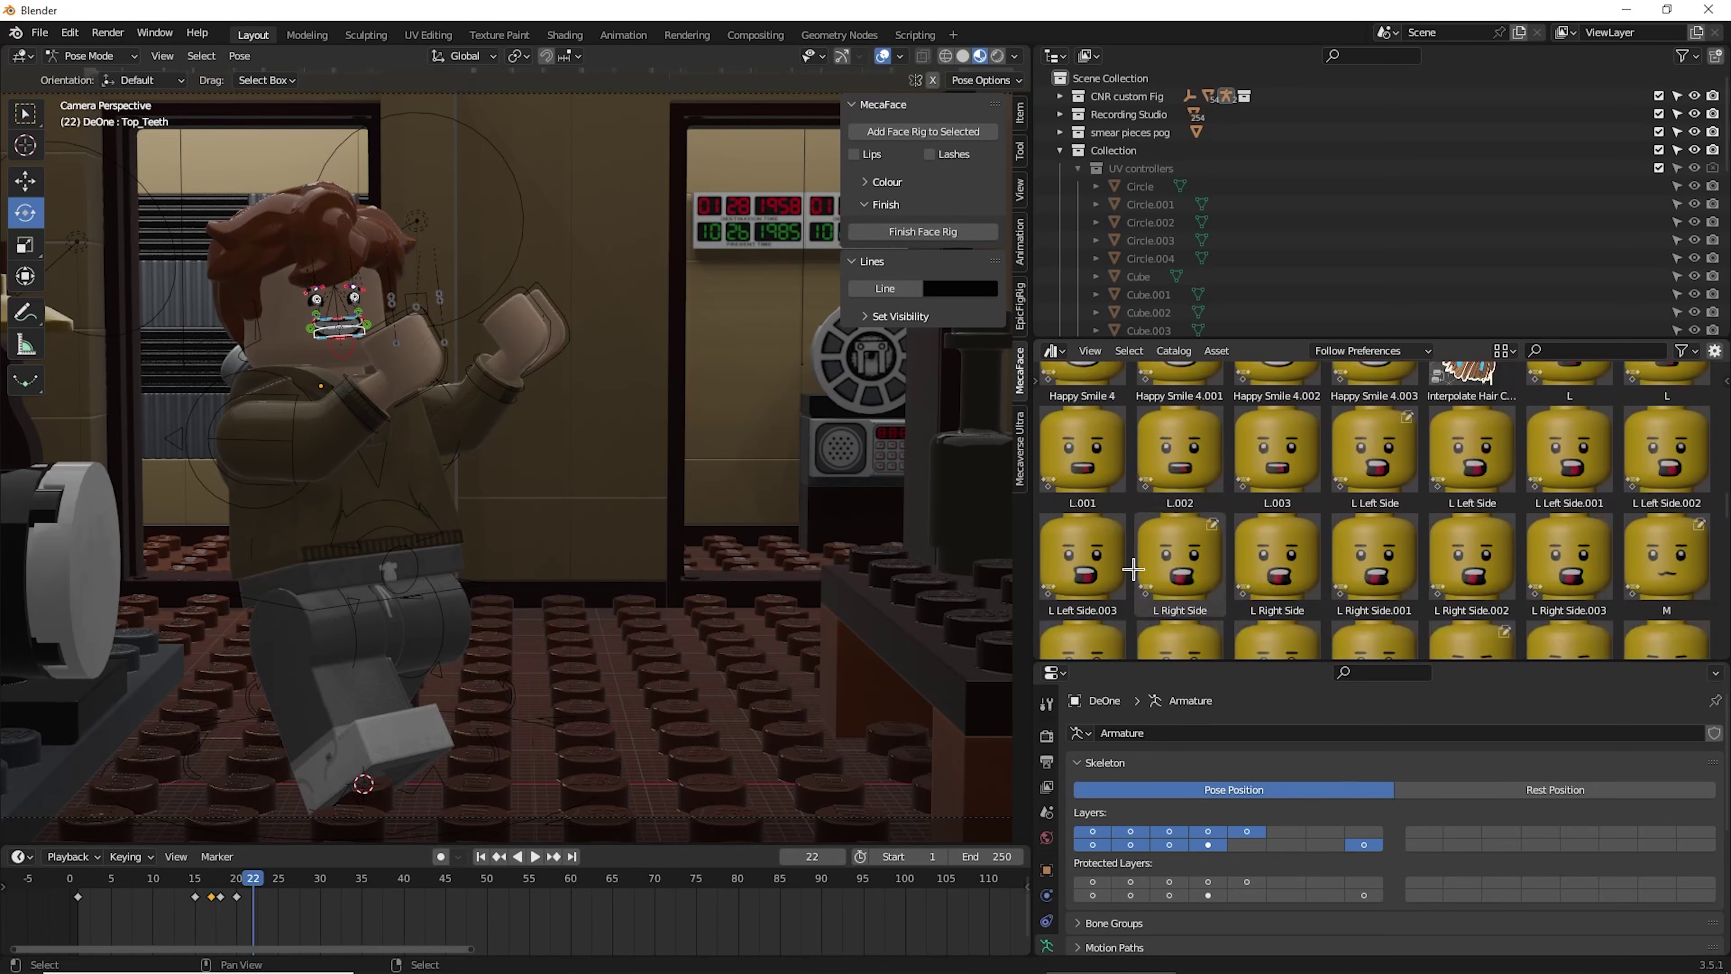
scroll(1133, 570, "up", 10)
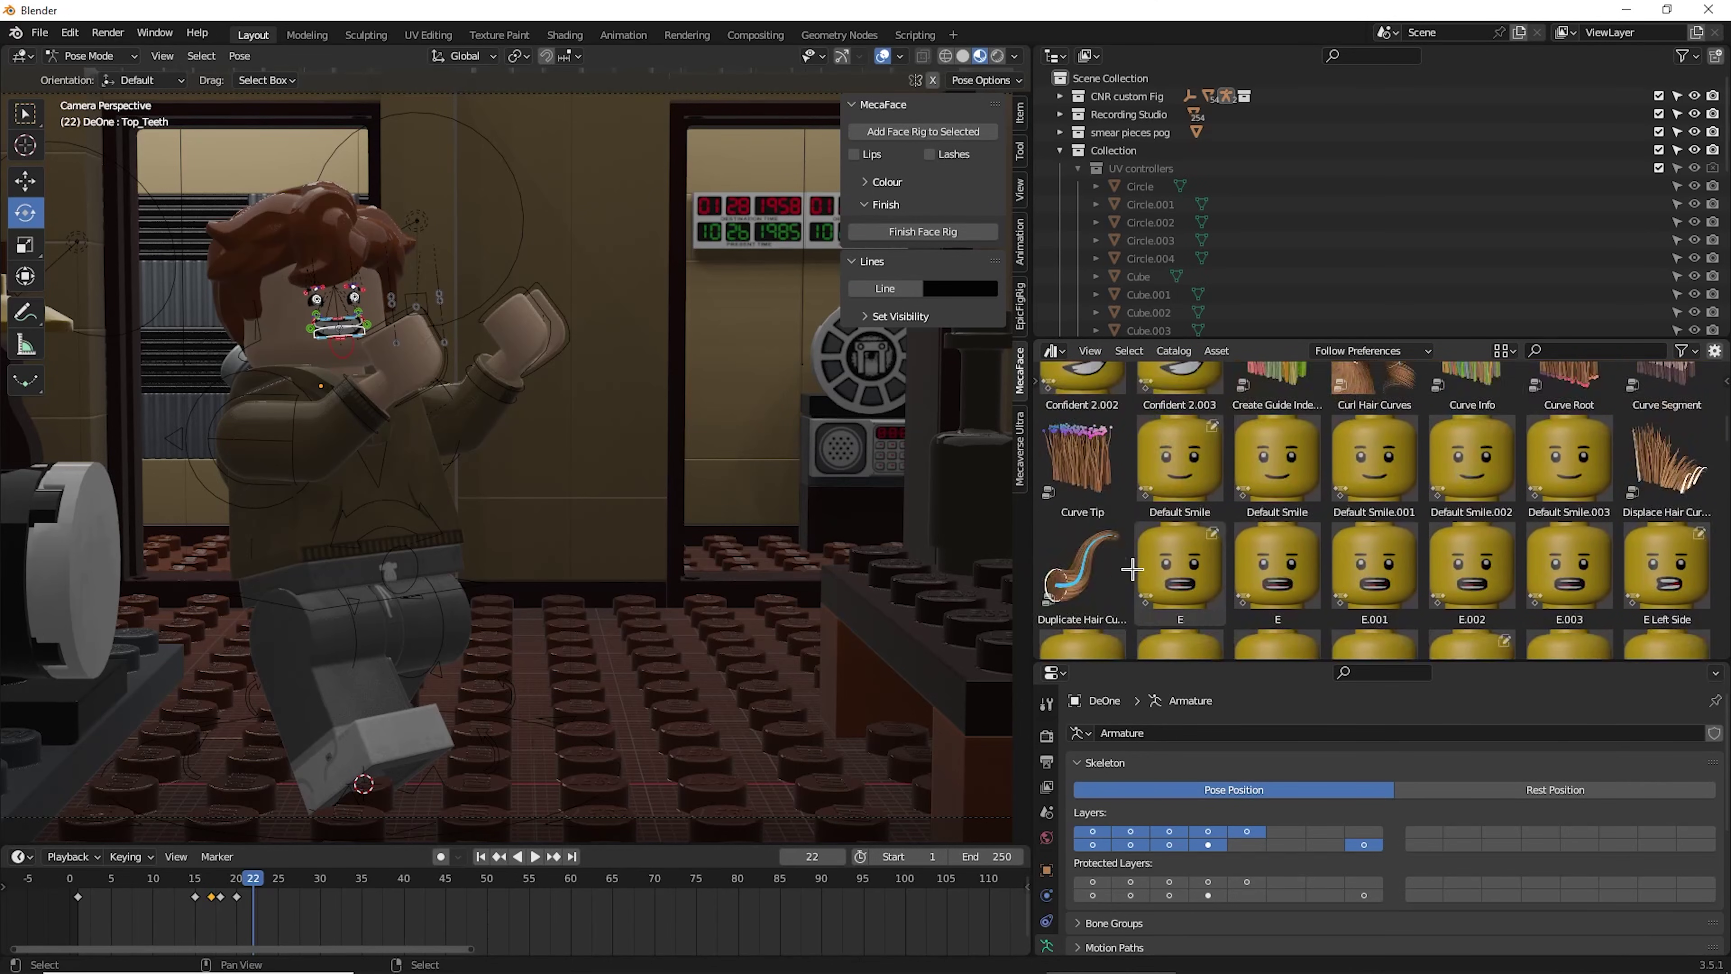
scroll(1132, 570, "up", 4)
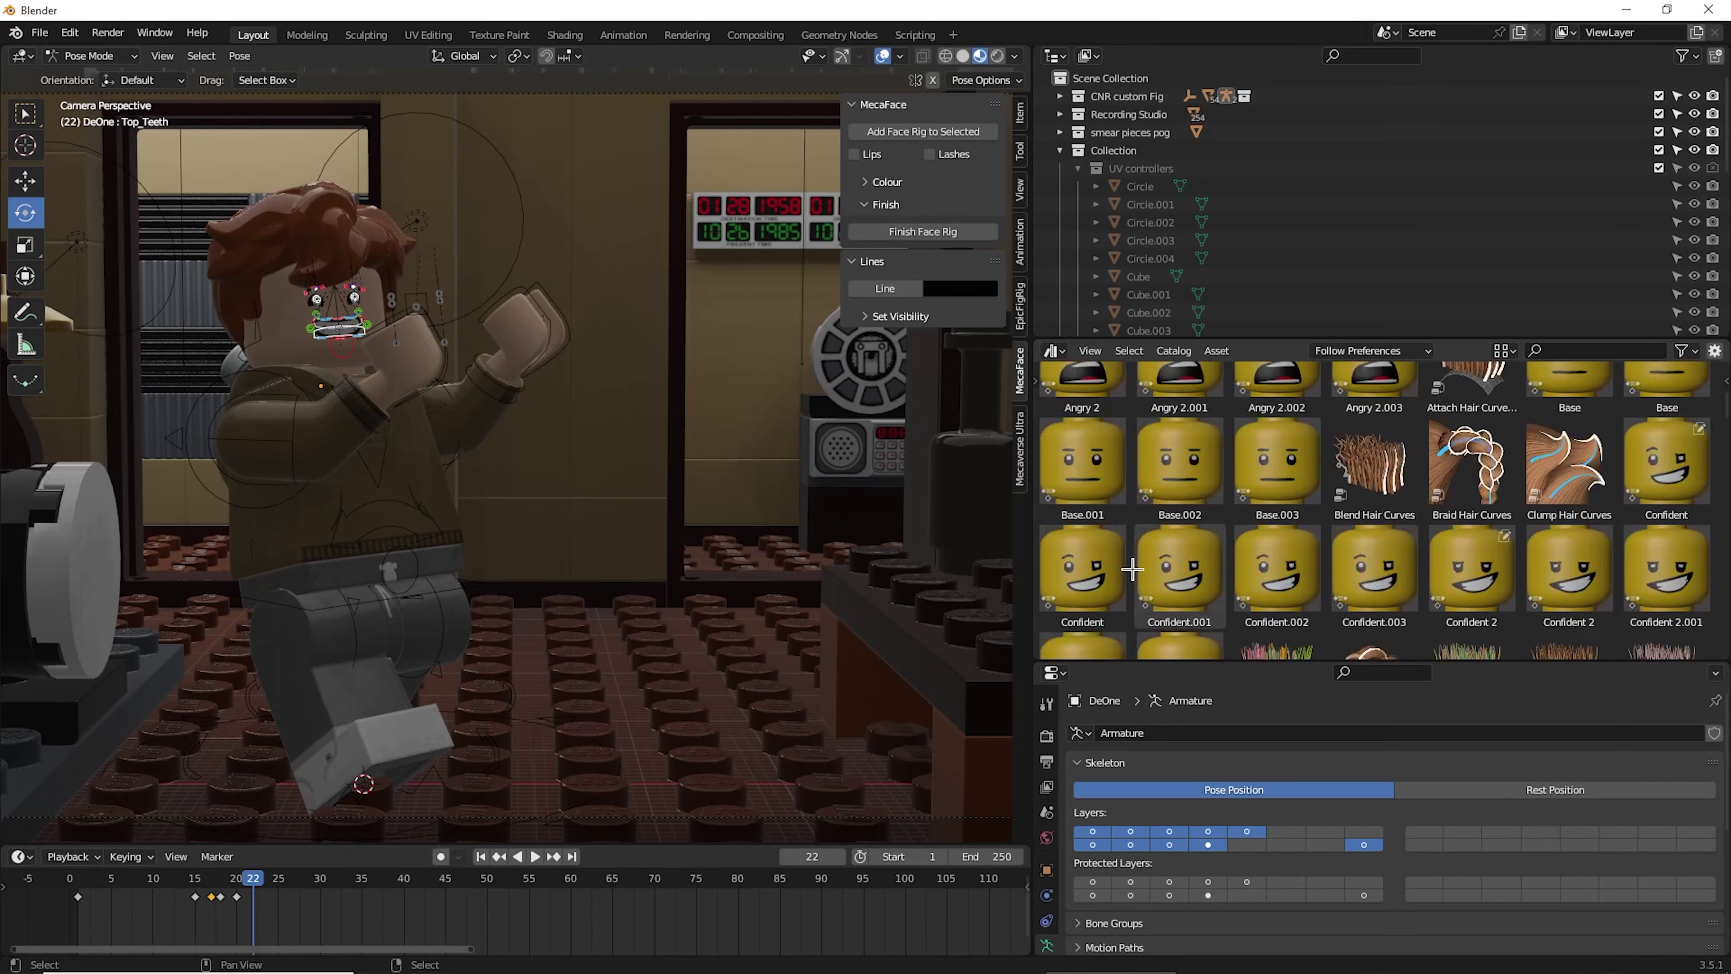
right_click(1664, 454)
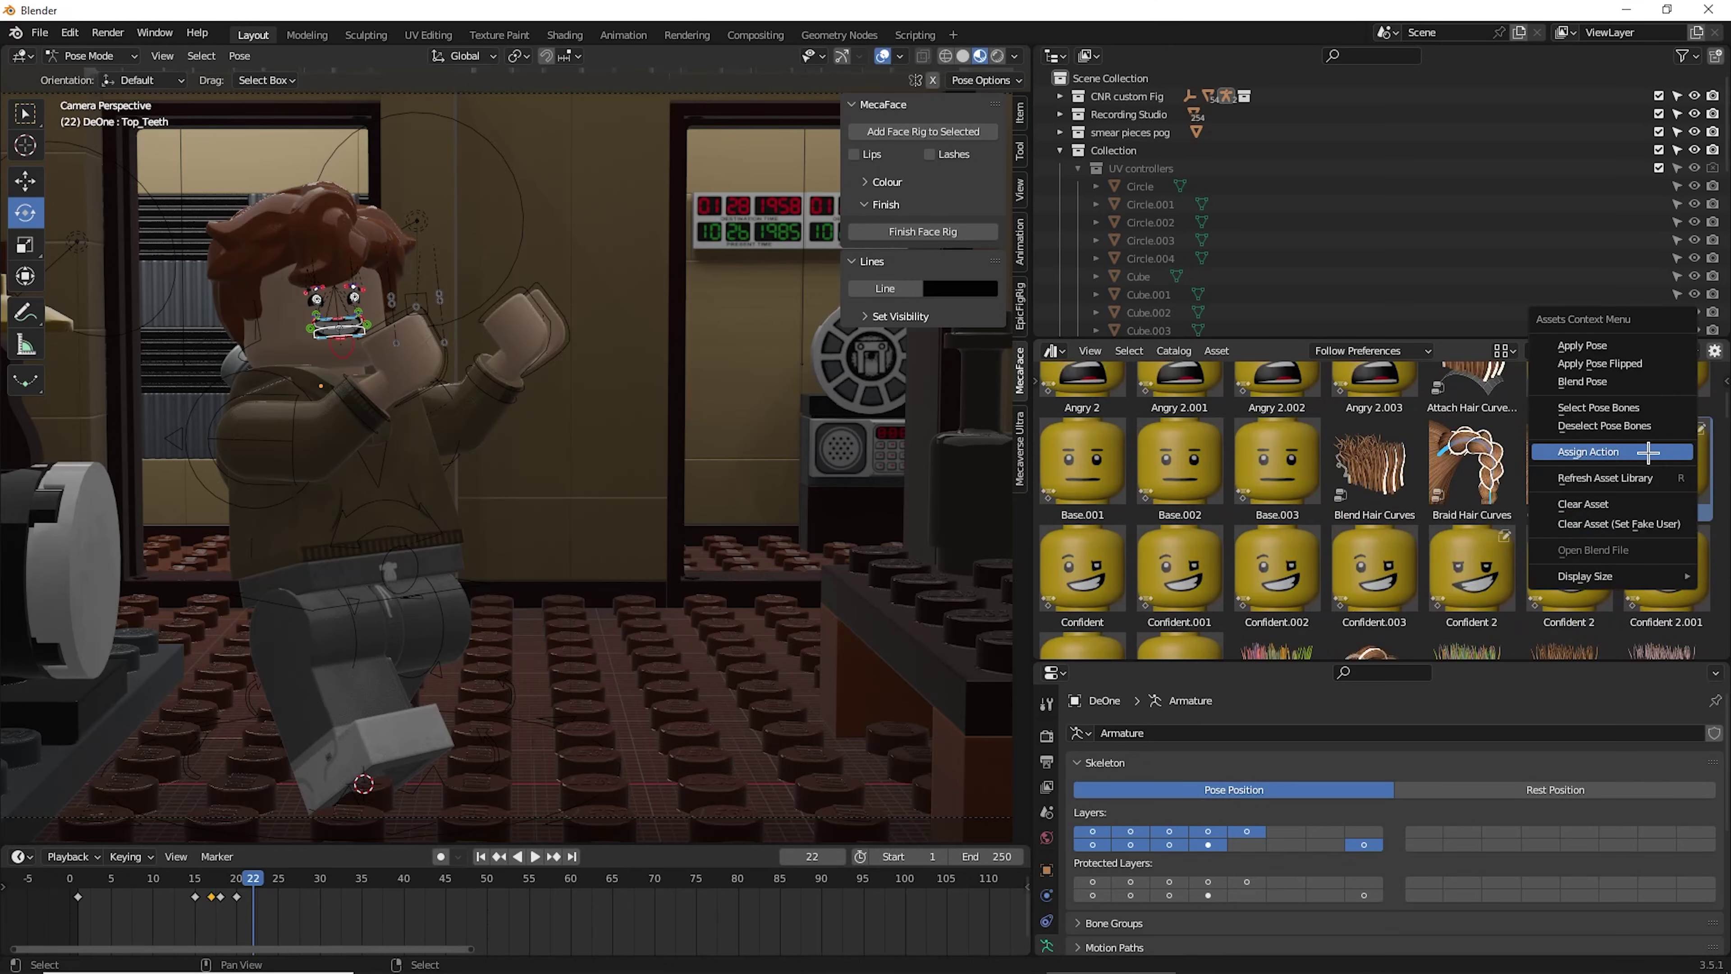
left_click(1611, 345)
right_click(1653, 450)
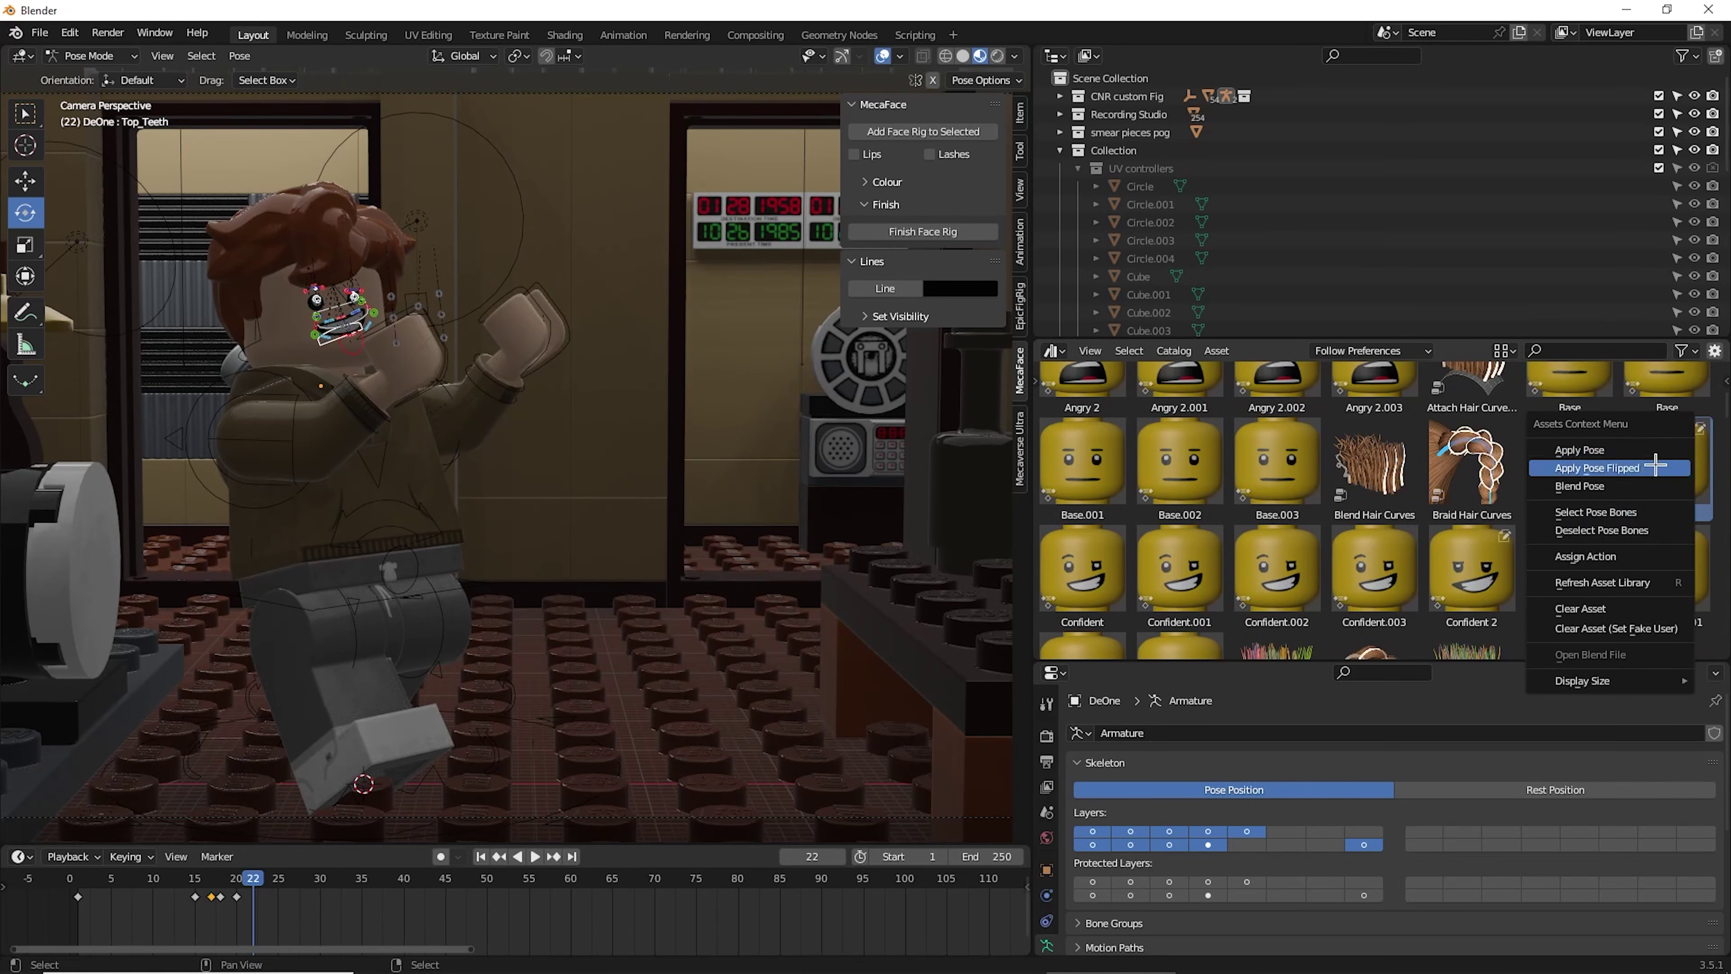
left_click(1642, 511)
- Keyframe the location, rotation and scale of the selected face bones at frame 22
key("i")
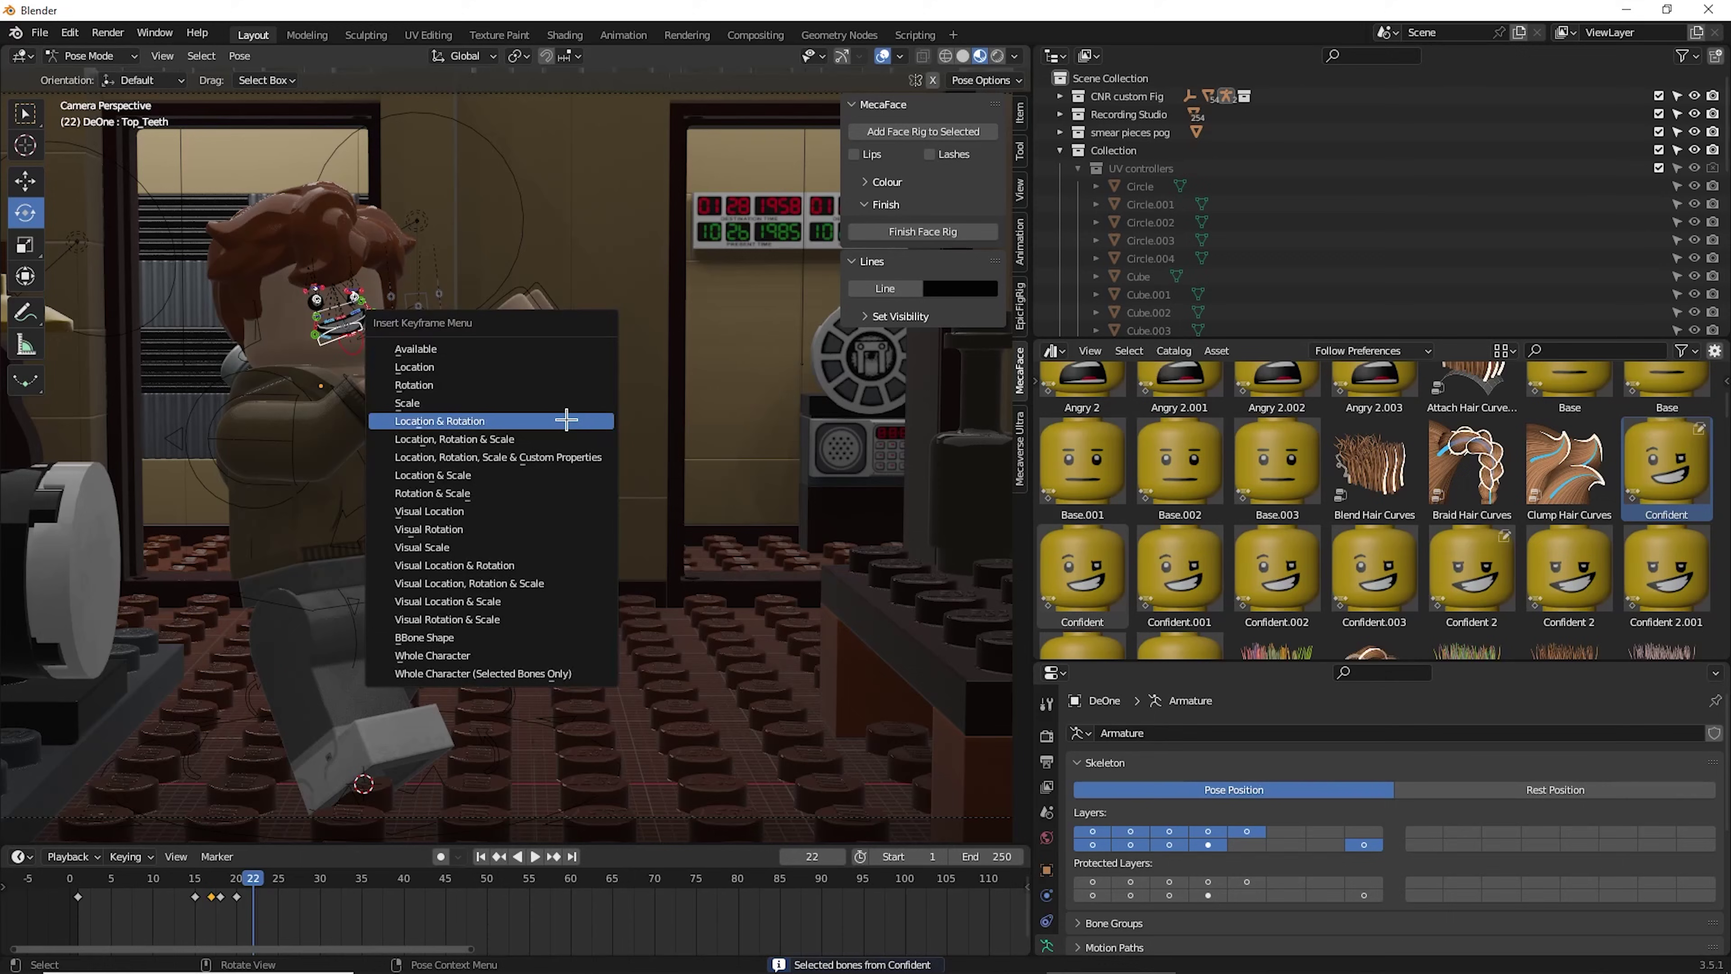
left_click(568, 419)
key("i")
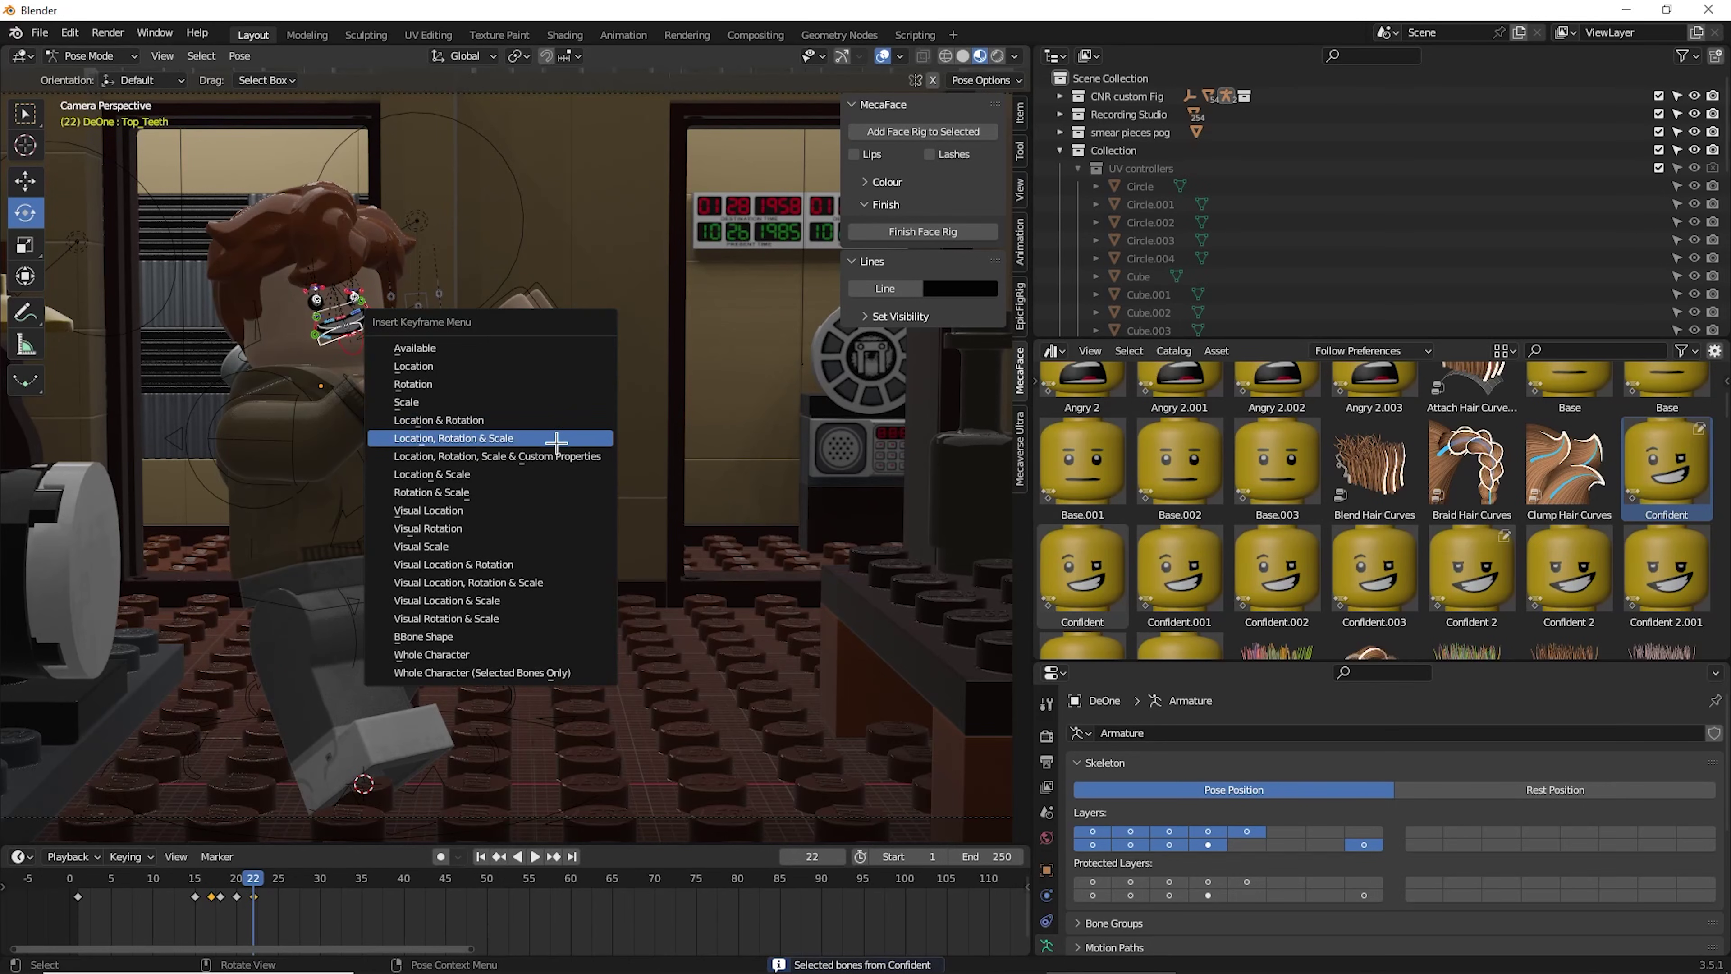
left_click(557, 438)
- Hide the viewport overlays and play the animation from around frame 13 to check the change of facial expression
left_click(218, 880)
key("space")
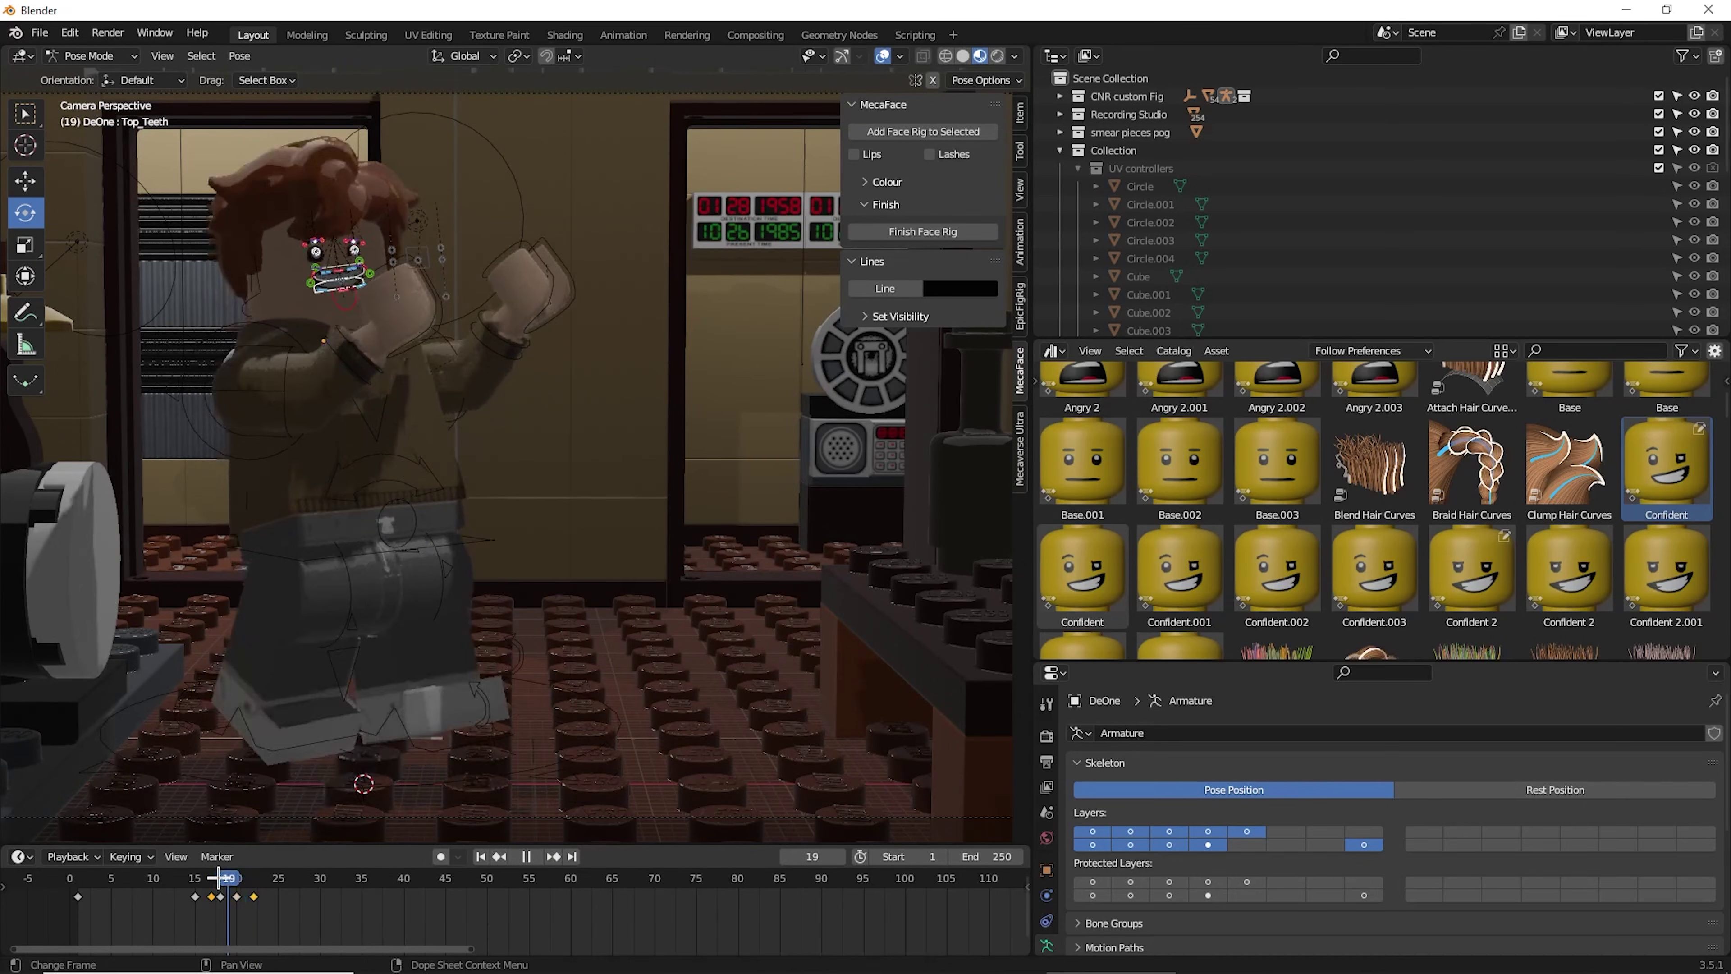
left_click_drag(218, 878, 177, 878)
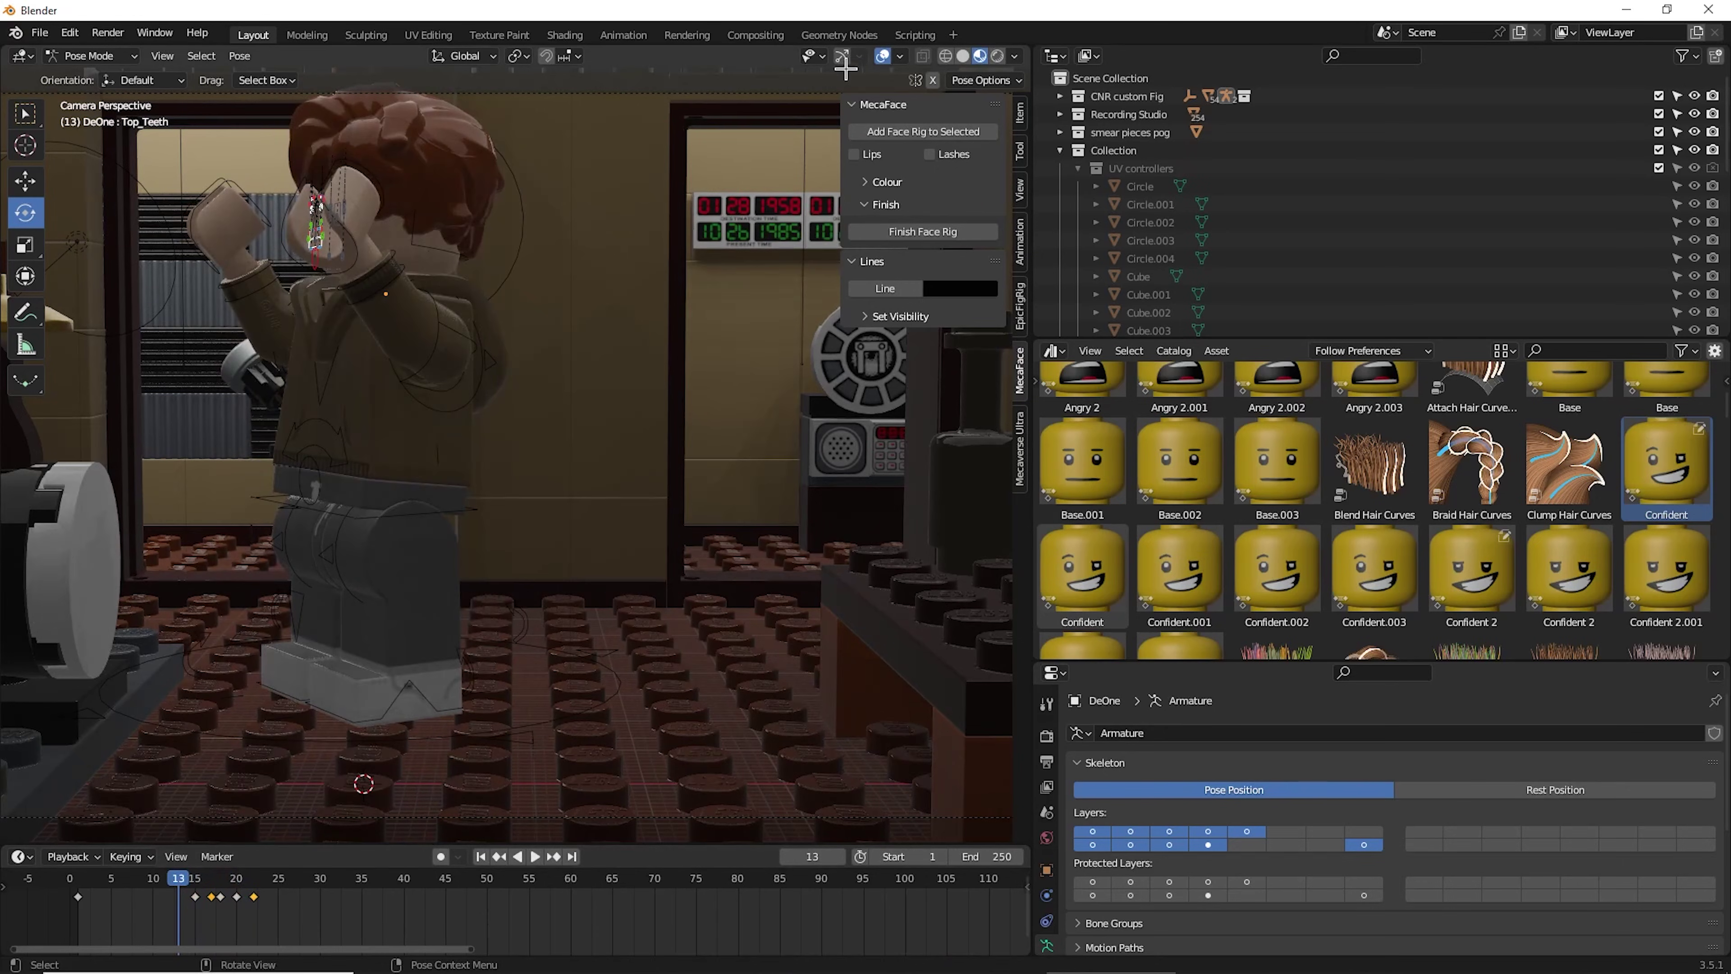
left_click(886, 56)
left_click(170, 878)
key("space")
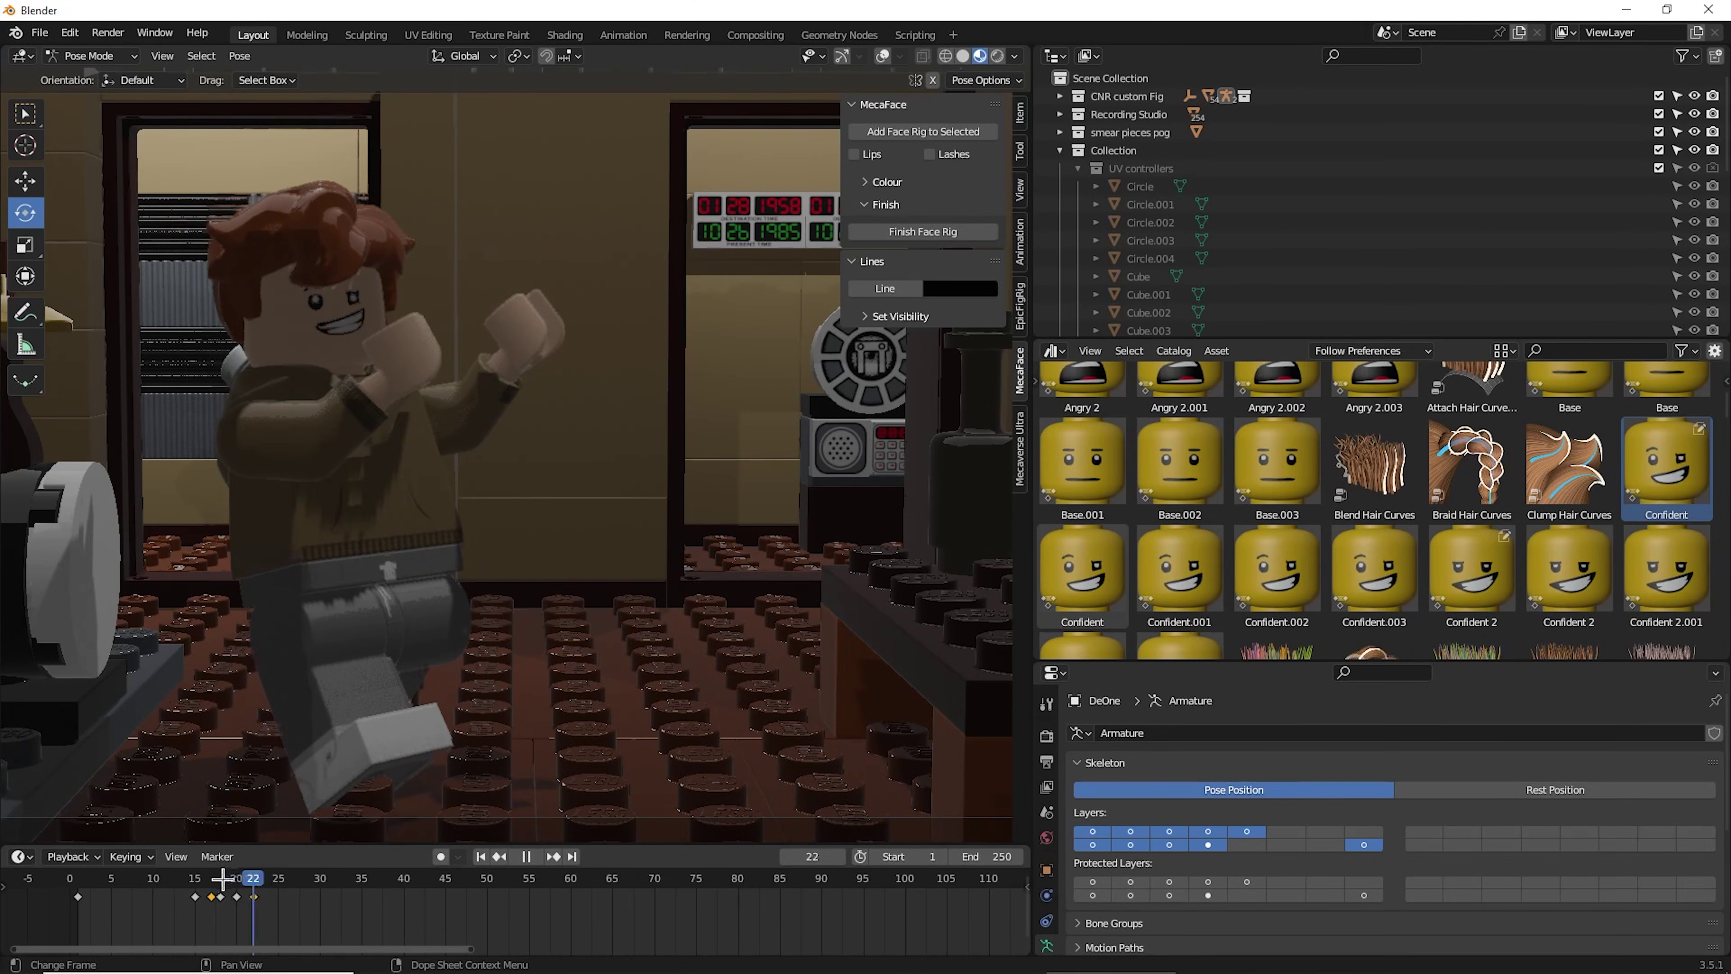
left_click(179, 880)
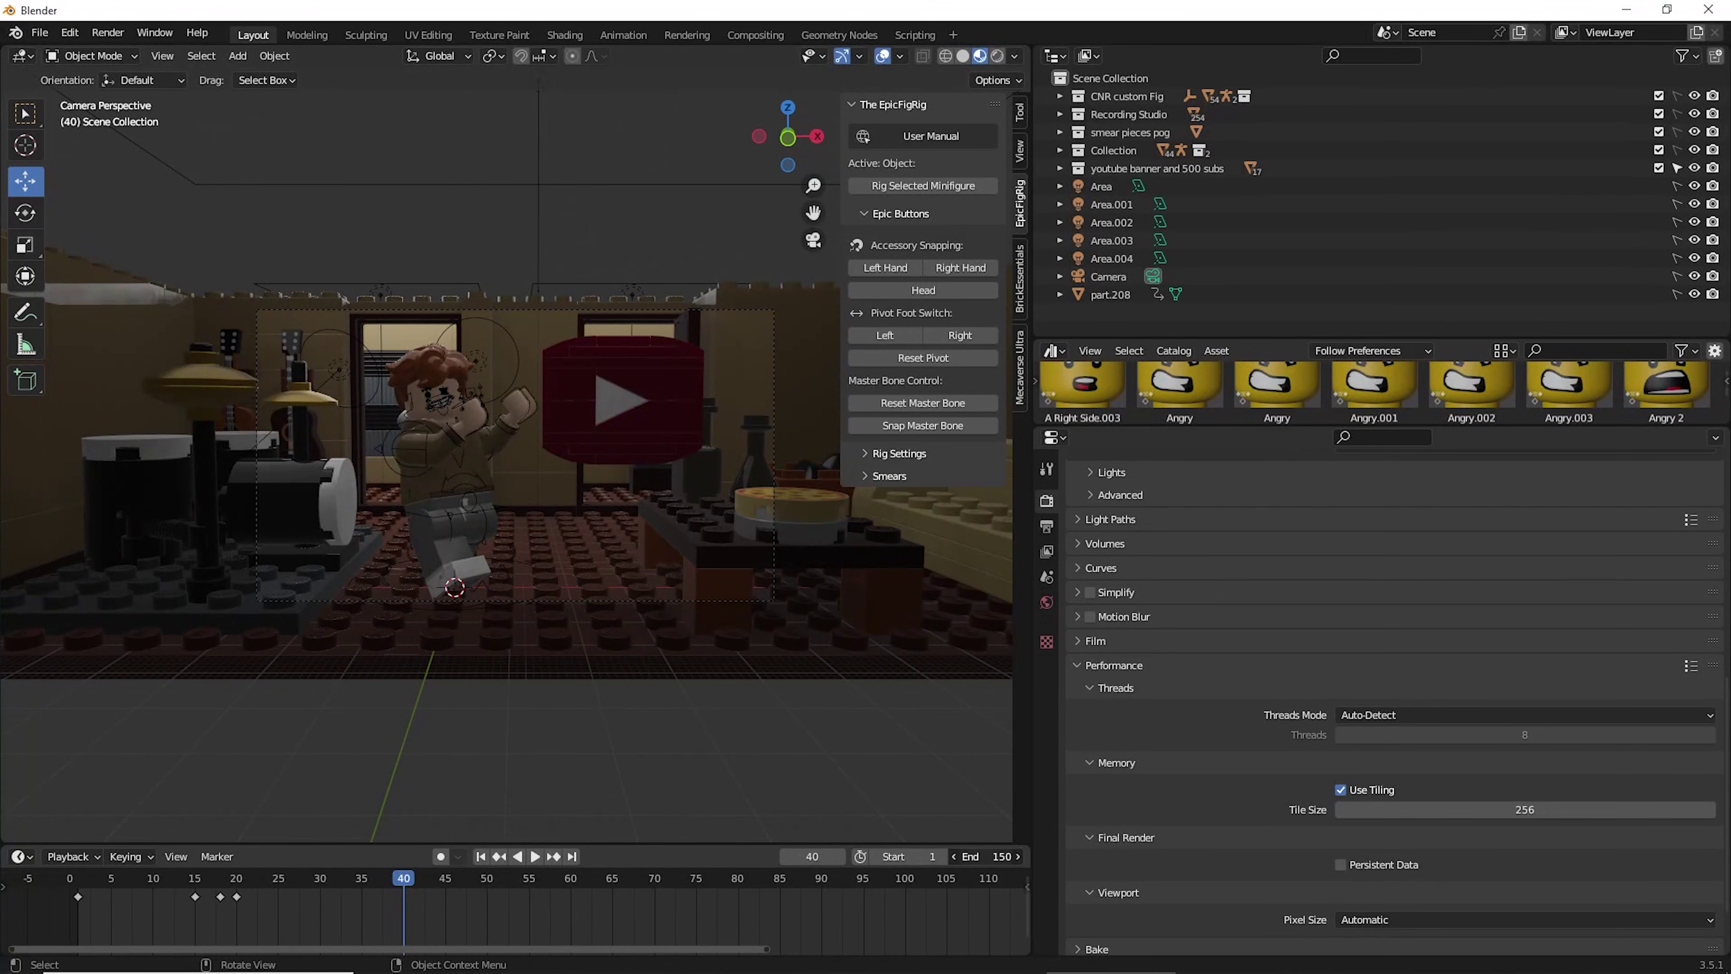
- Set the animation's end frame to 50 and play it back
type("0")
key("Return")
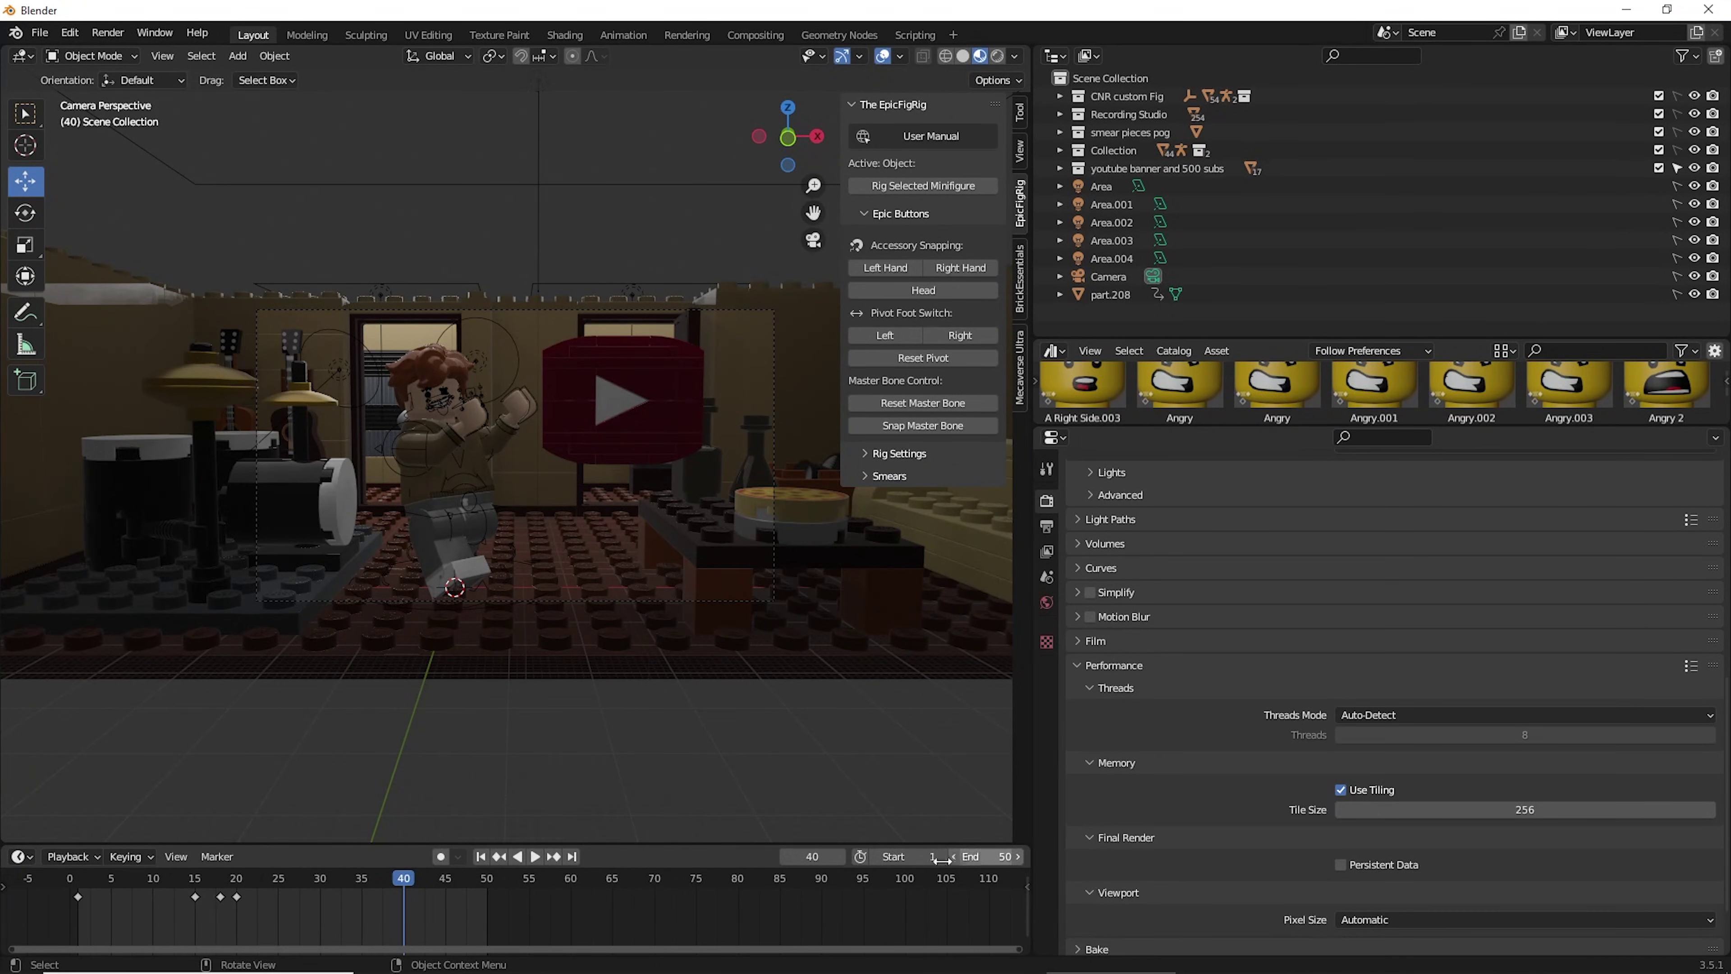
key("space")
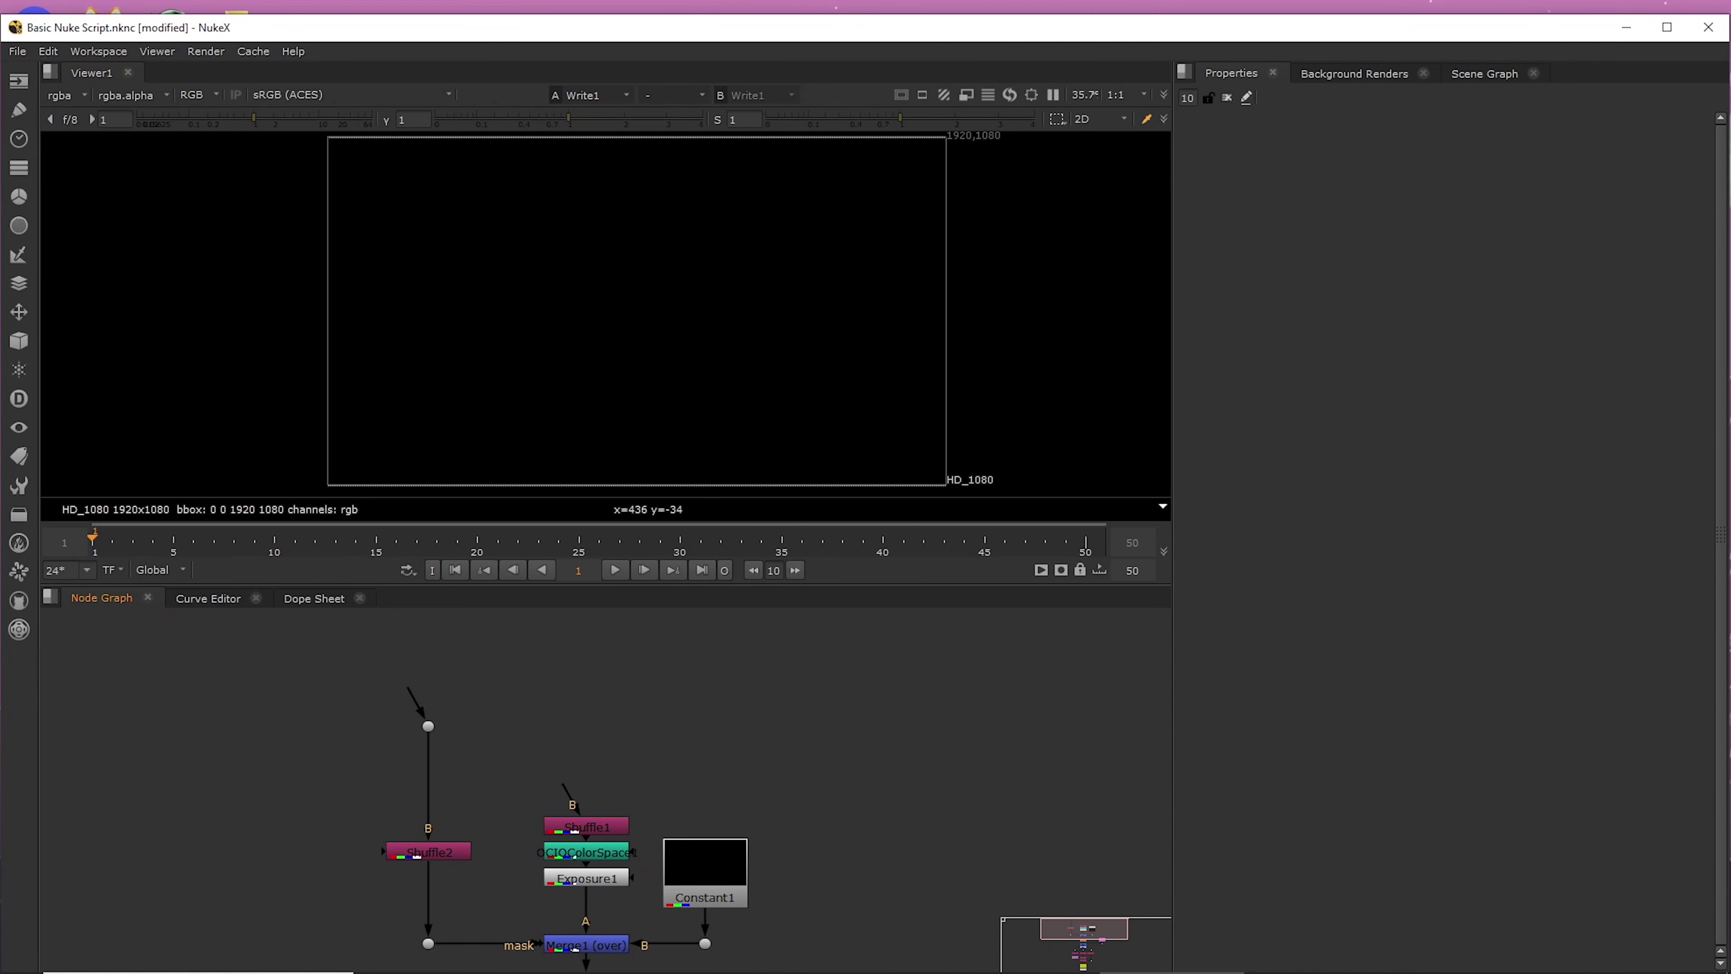
- Switch to NukeX, import the rendered "how to animate" image folder and connect its Read node to both Shuffle branches
left_click_drag(477, 972, 665, 109)
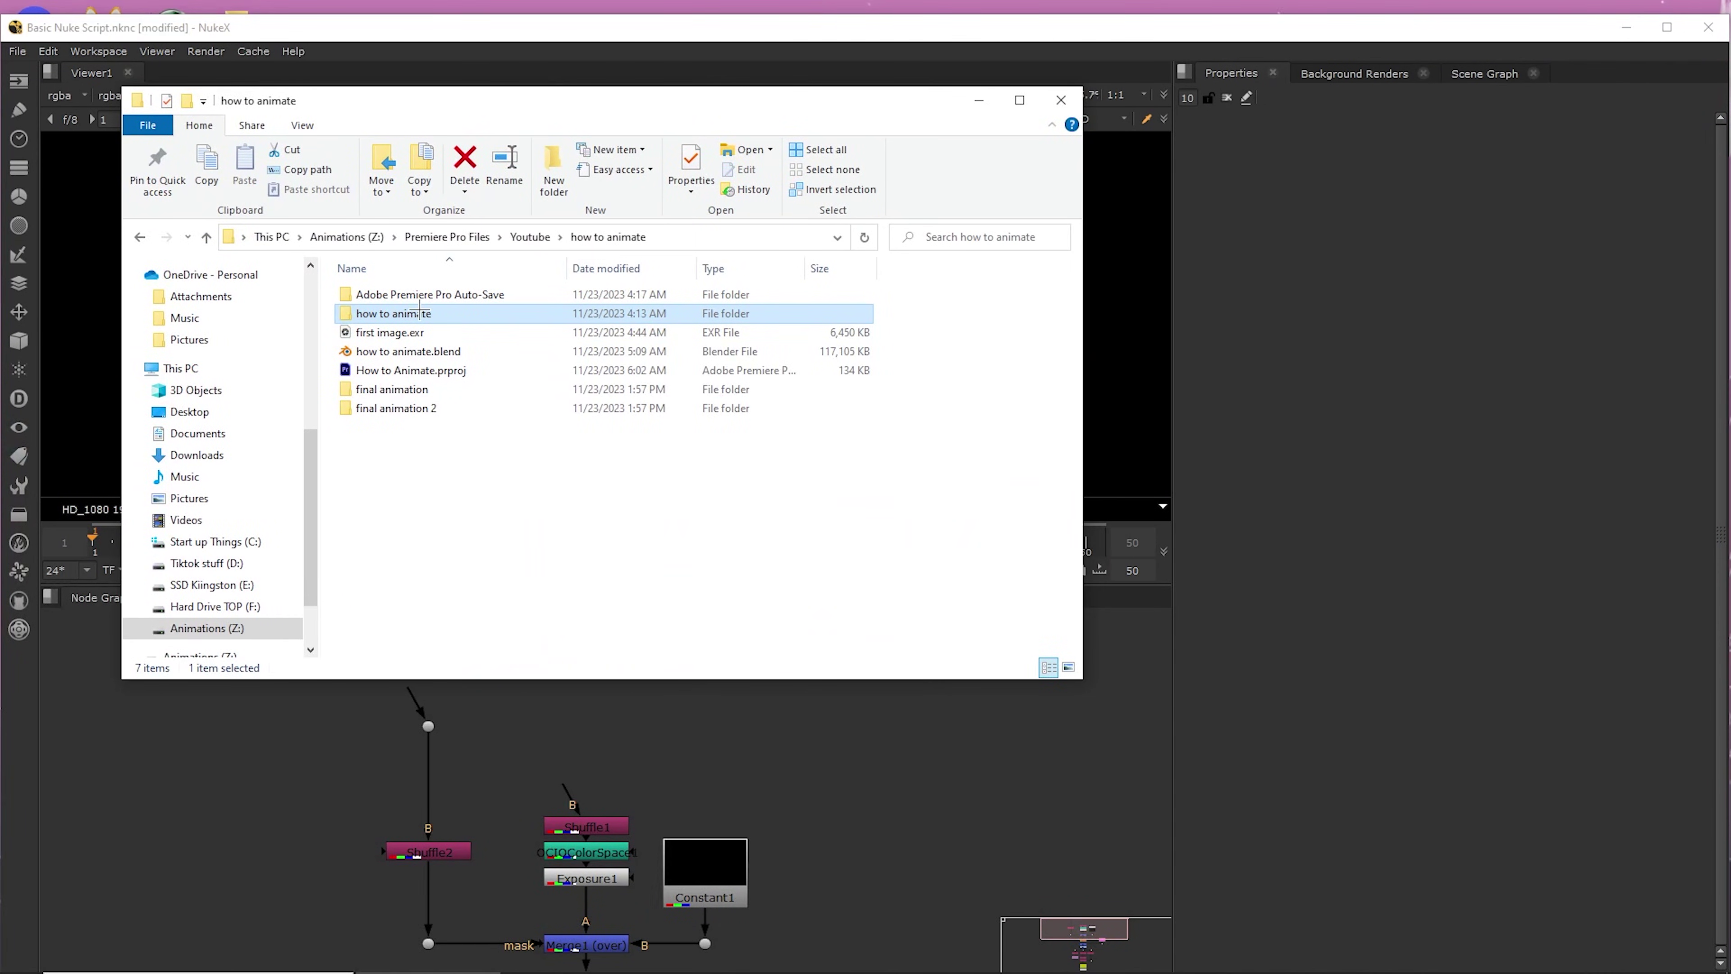
left_click_drag(419, 312, 583, 721)
left_click(993, 92)
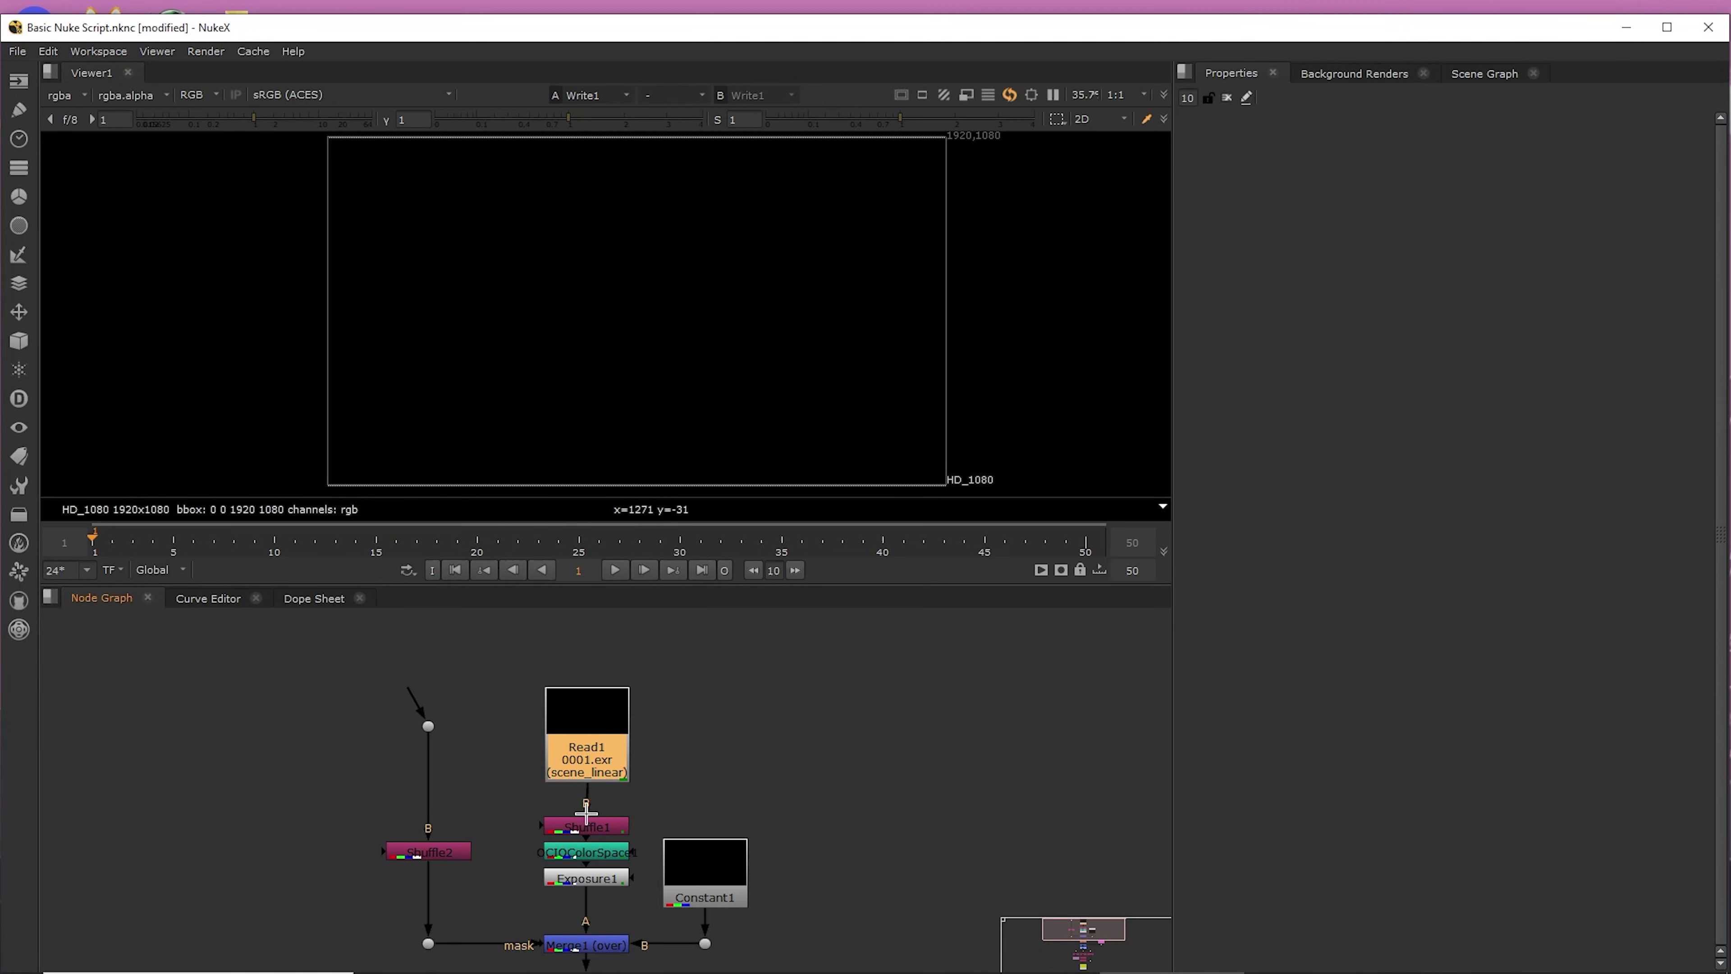
left_click_drag(426, 697, 579, 732)
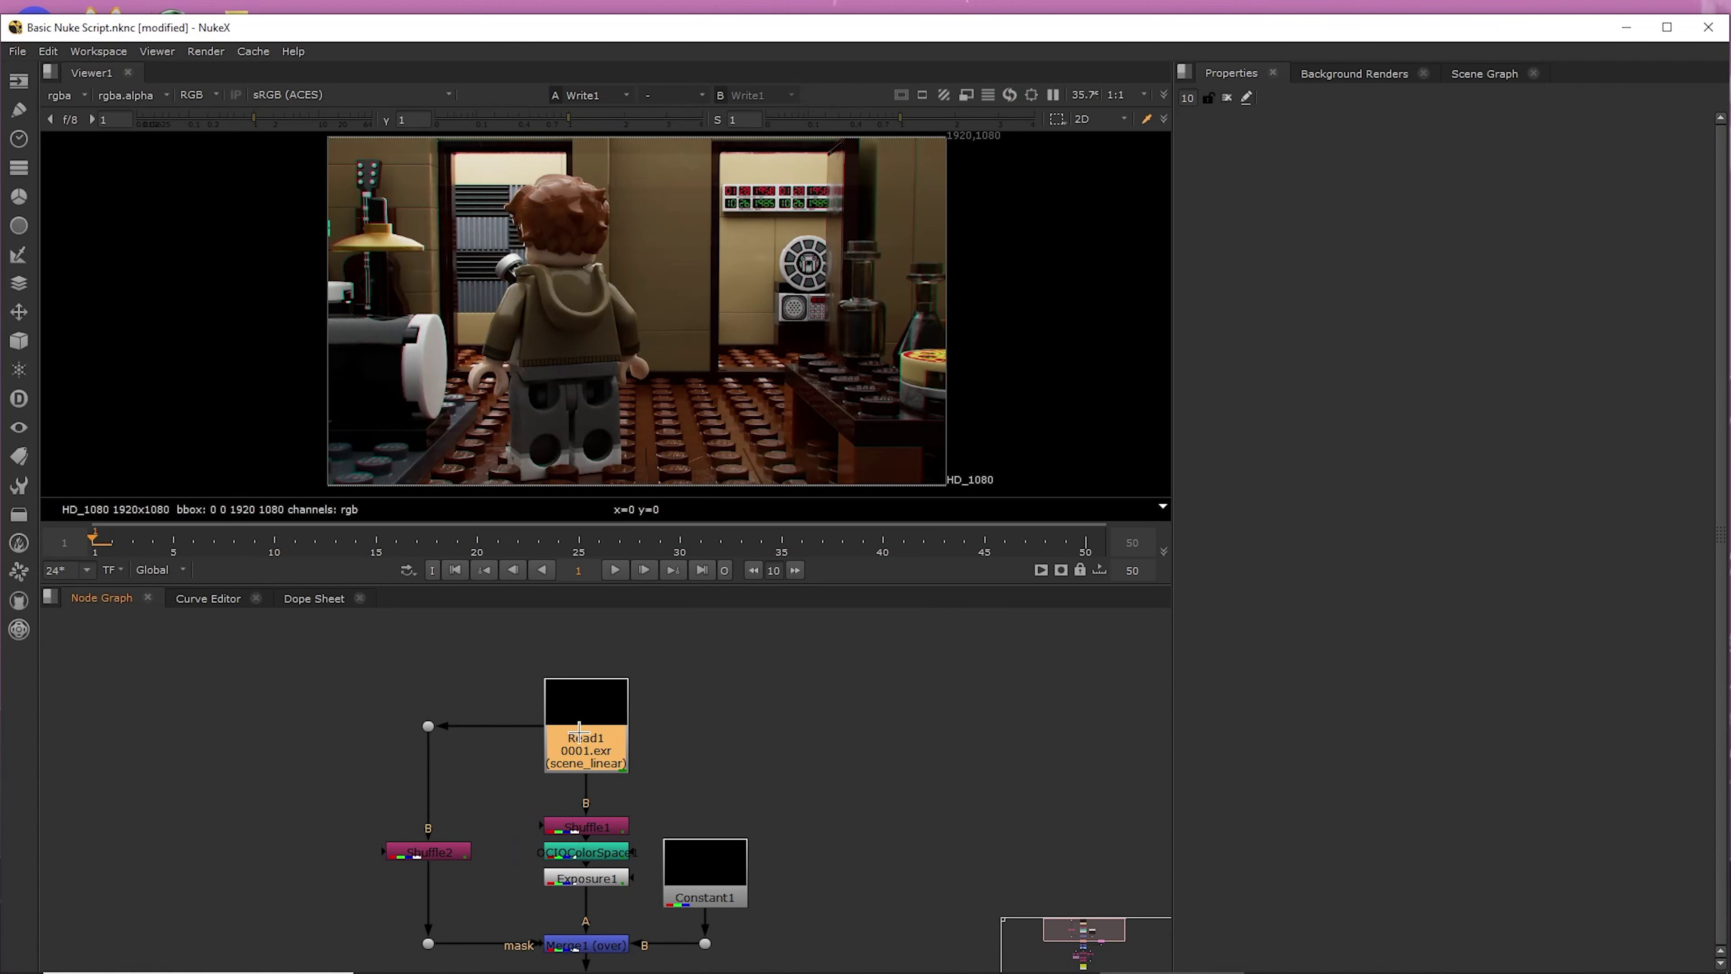
- Open the Write1 node's properties and examine the #### frame placeholder in the final animation 2 PNG output path
scroll(643, 784, "down", 2)
middle_click_drag(680, 820, 684, 692)
middle_click_drag(656, 866, 653, 759)
double_click(605, 801)
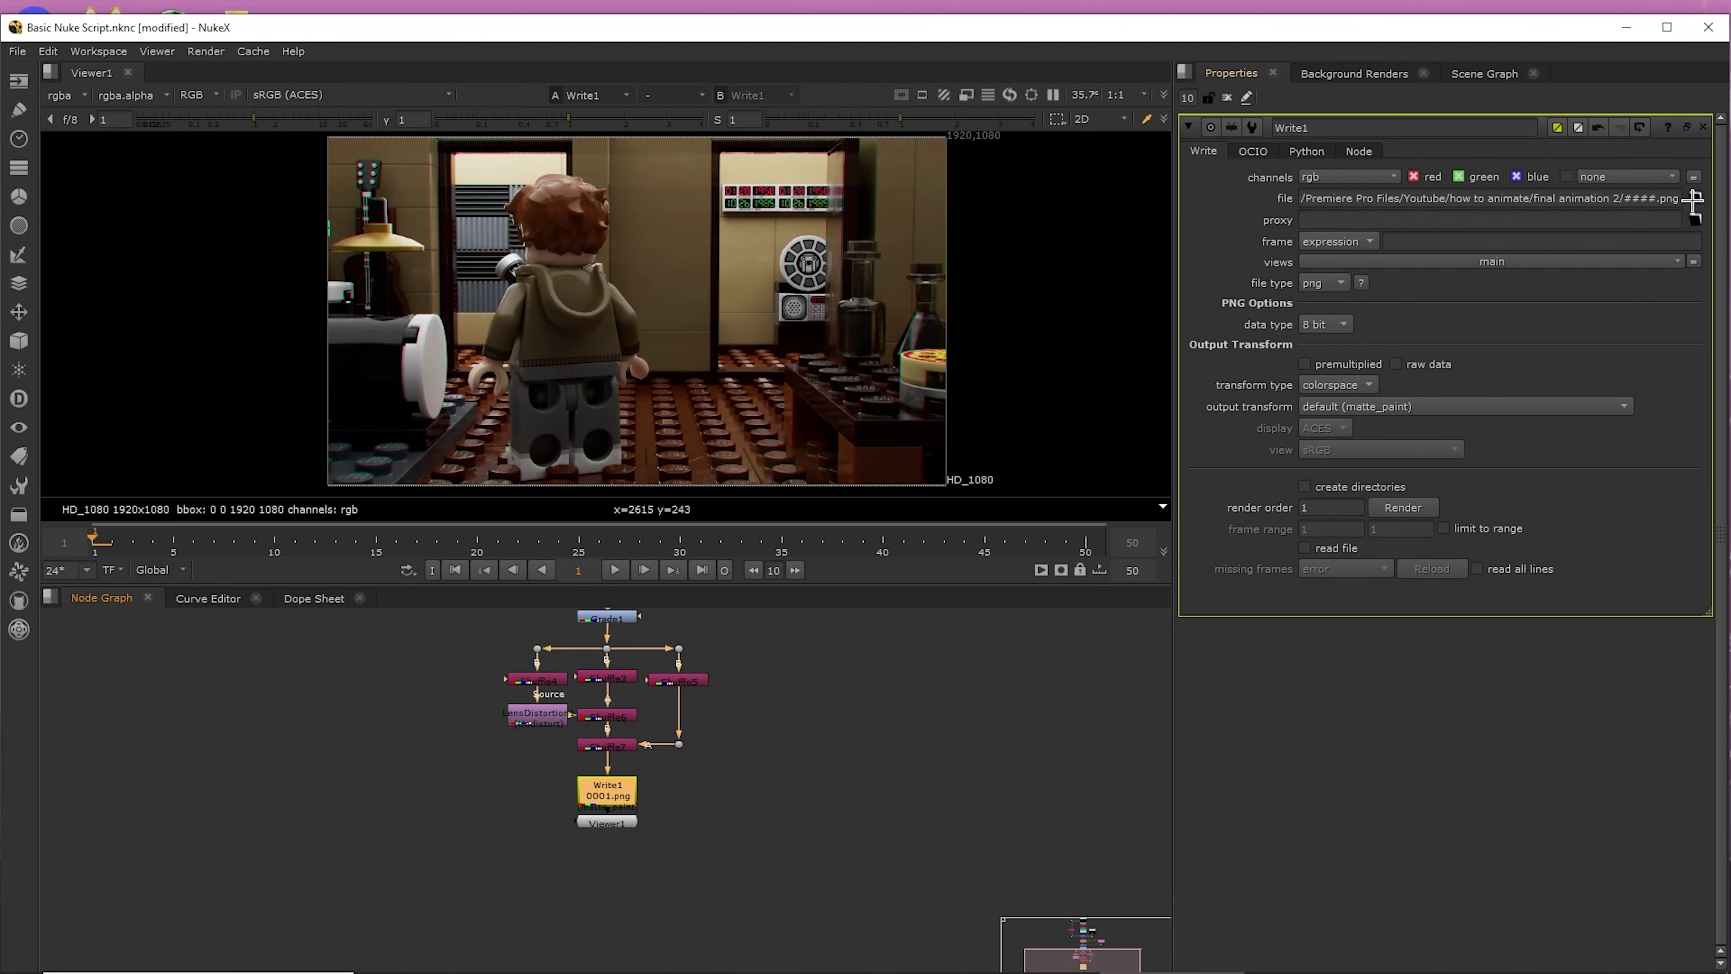
left_click_drag(1625, 201, 1641, 201)
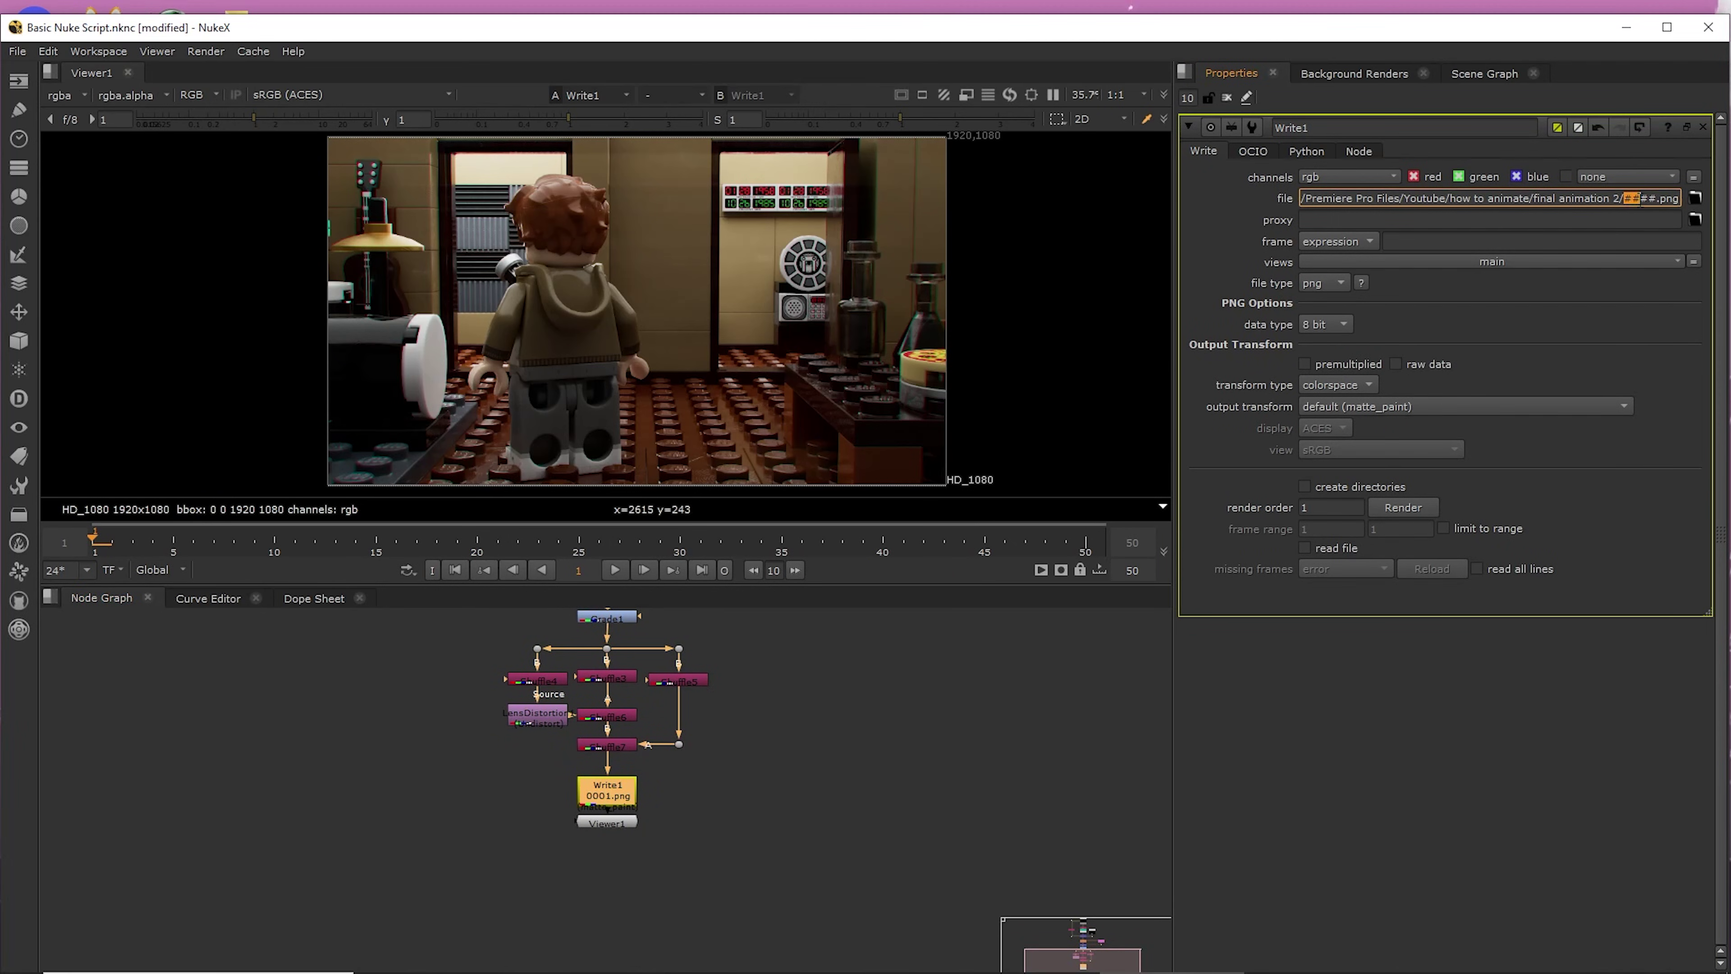
left_click(1658, 198)
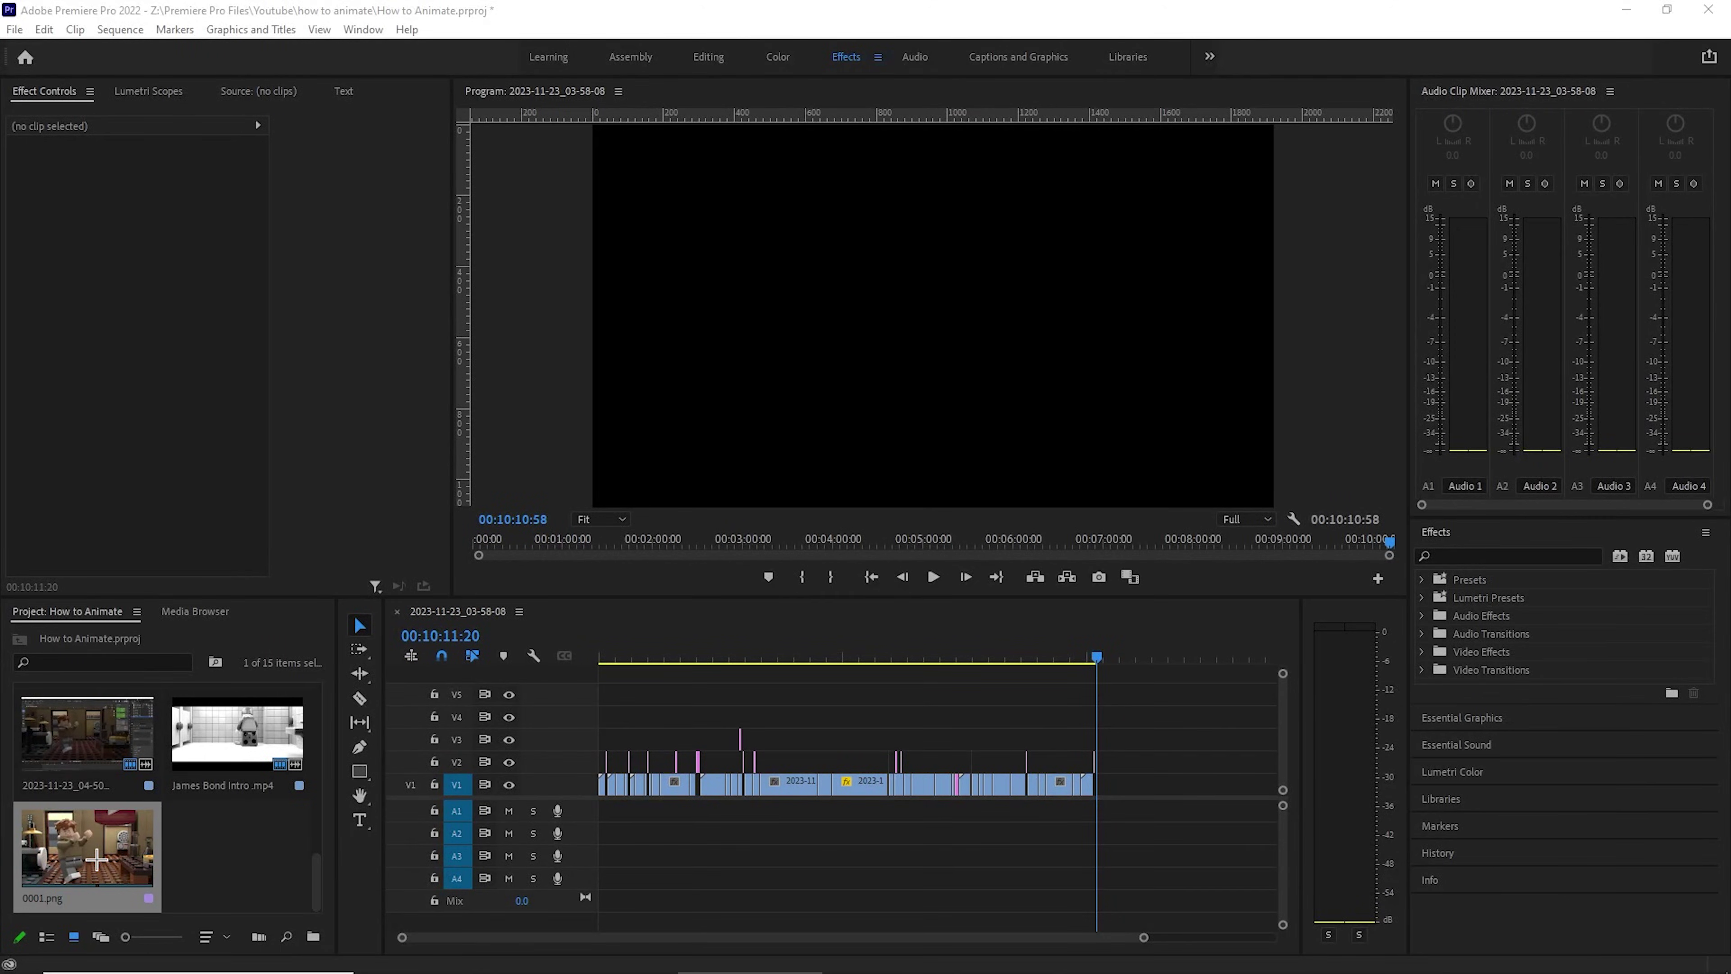
- Switch to Premiere Pro and set the 0001.png sequence's footage interpretation to assume a custom frame rate
right_click(88, 829)
mouse_move(161, 225)
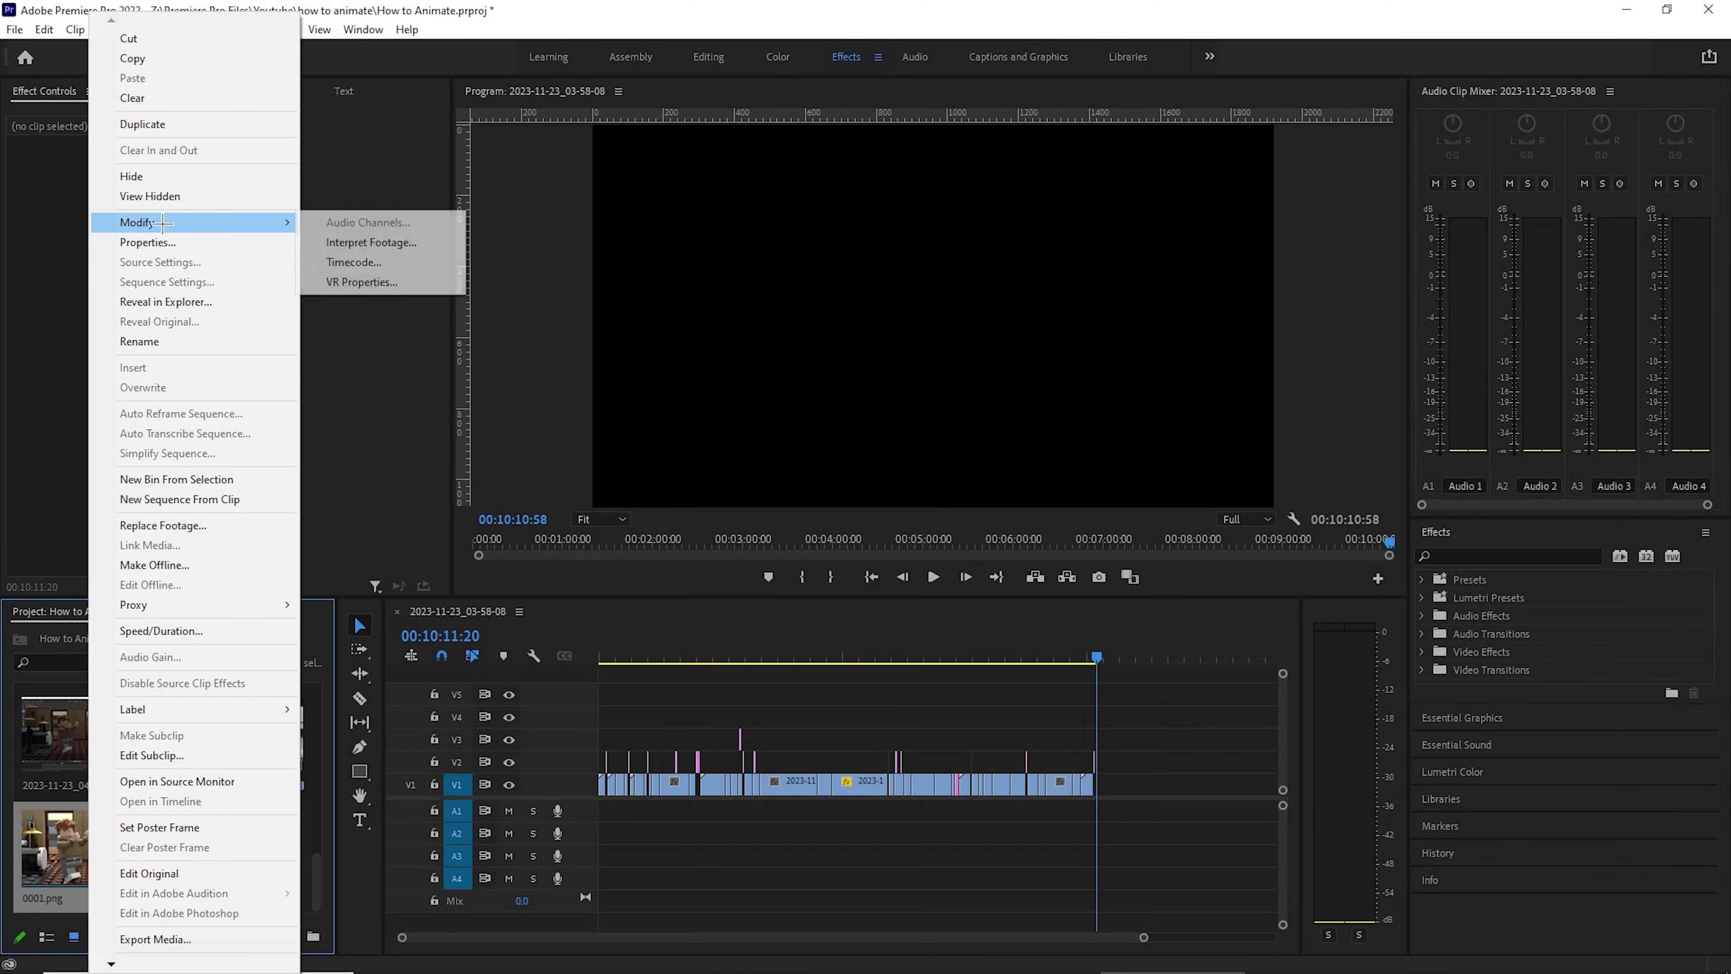
left_click(355, 240)
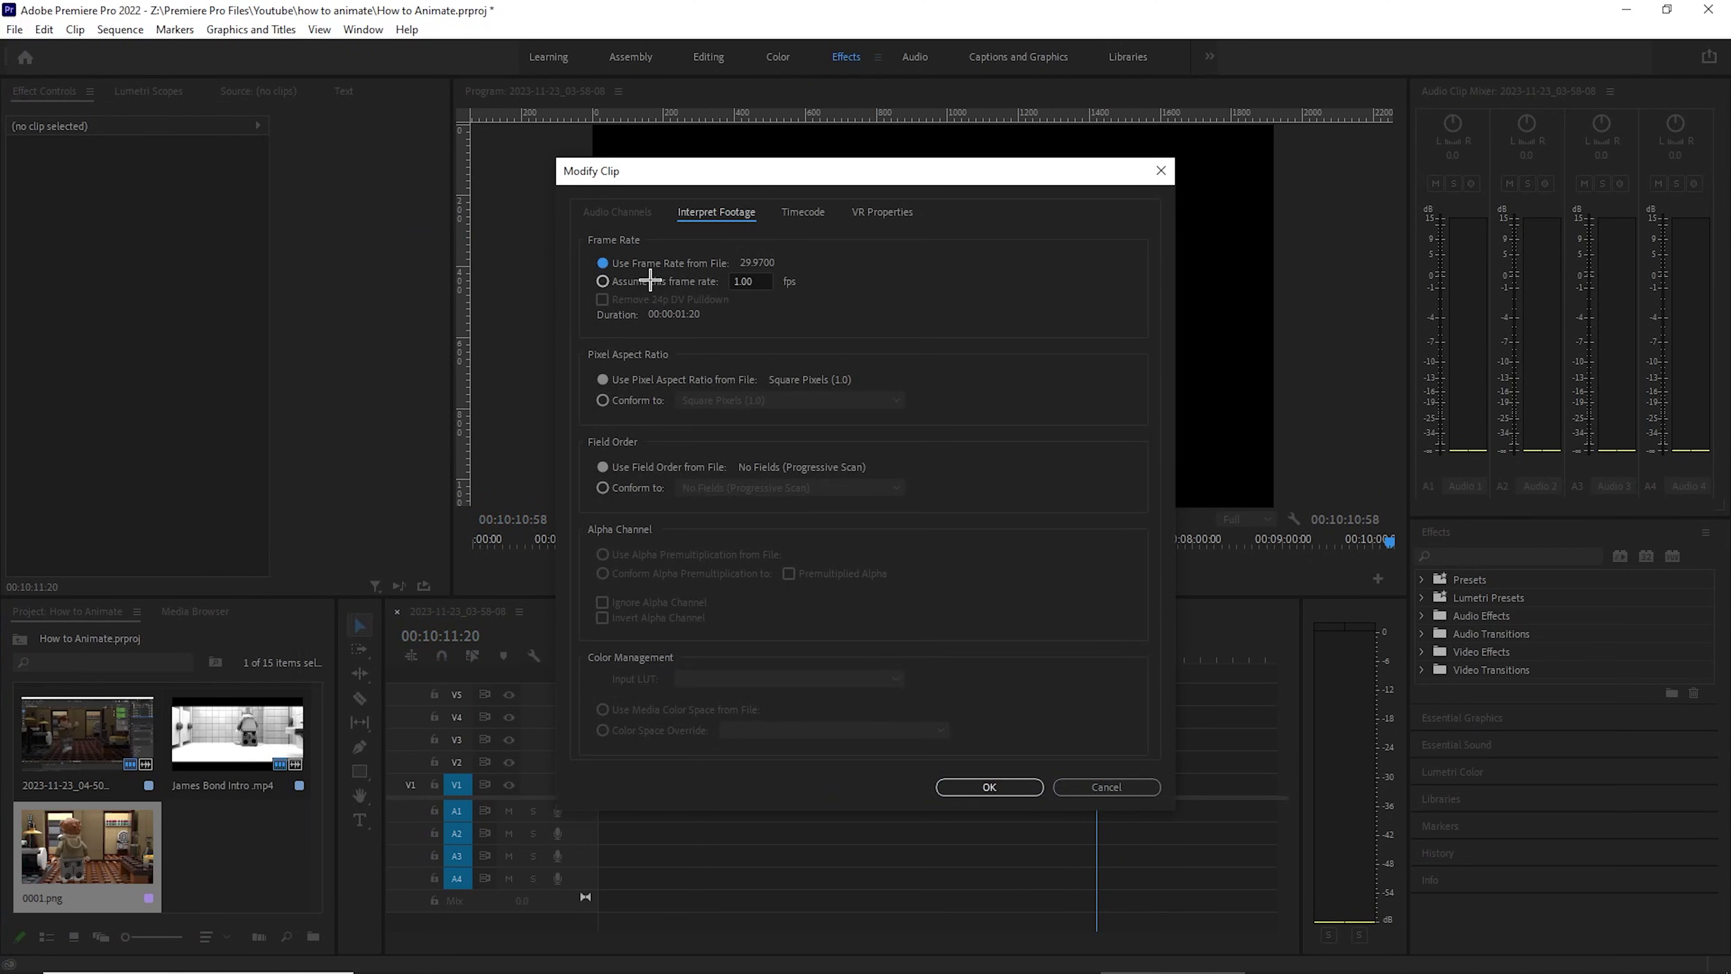
left_click(650, 280)
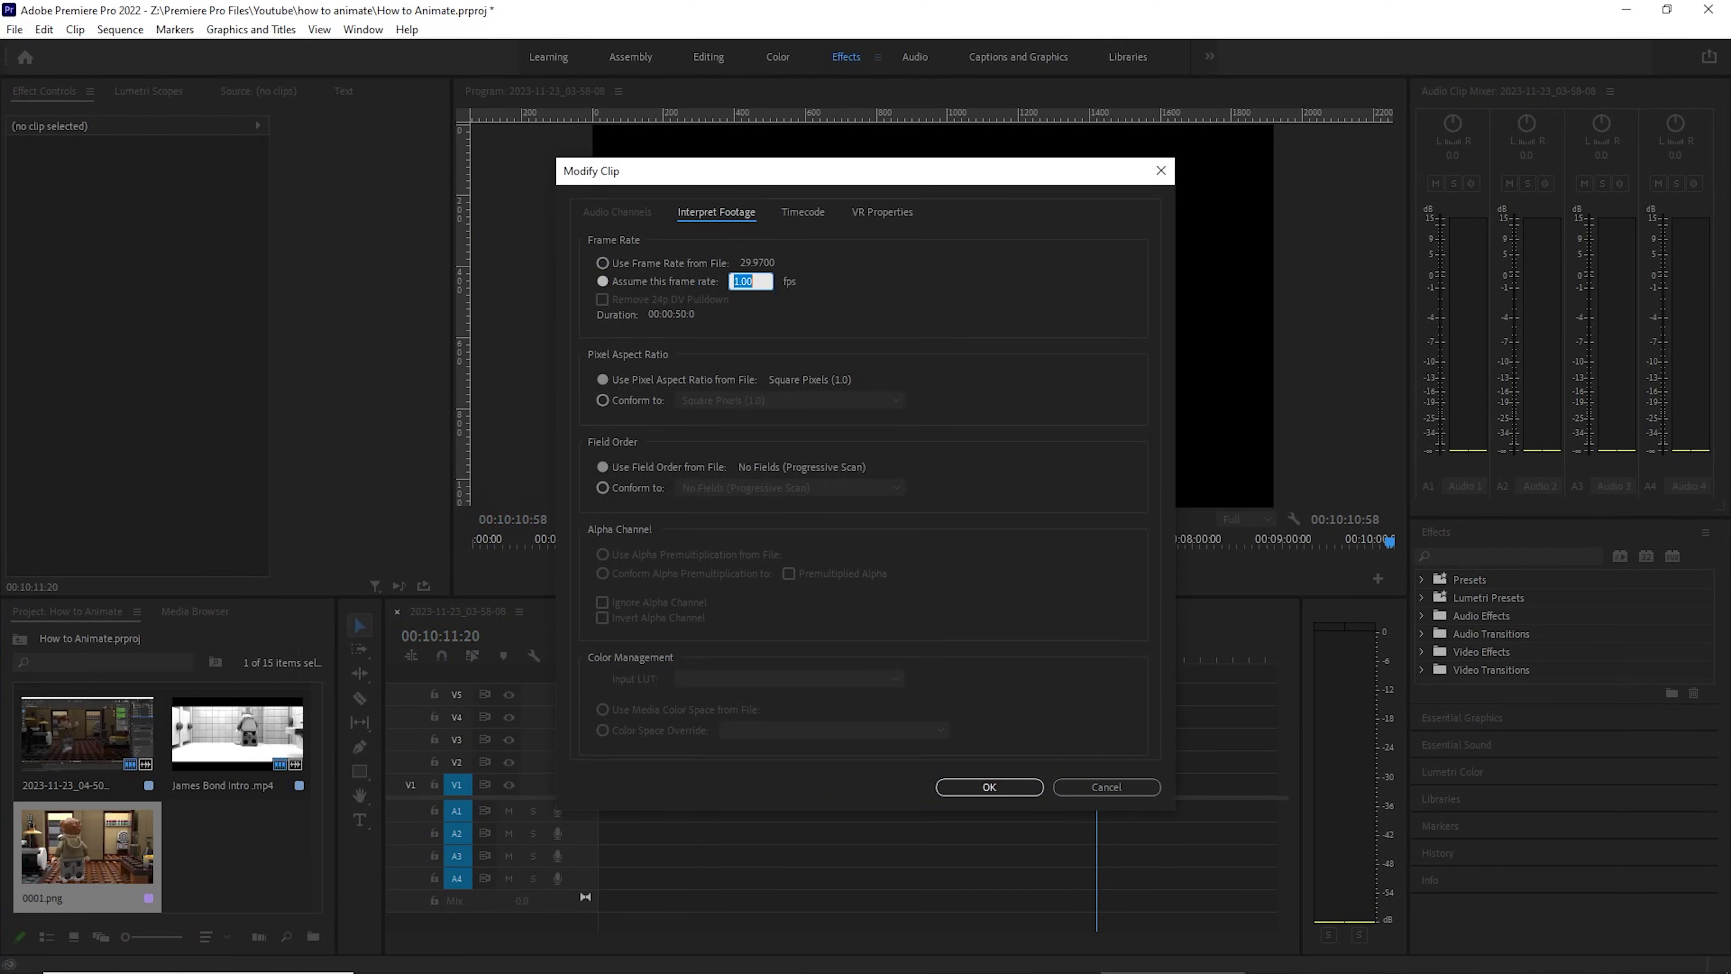